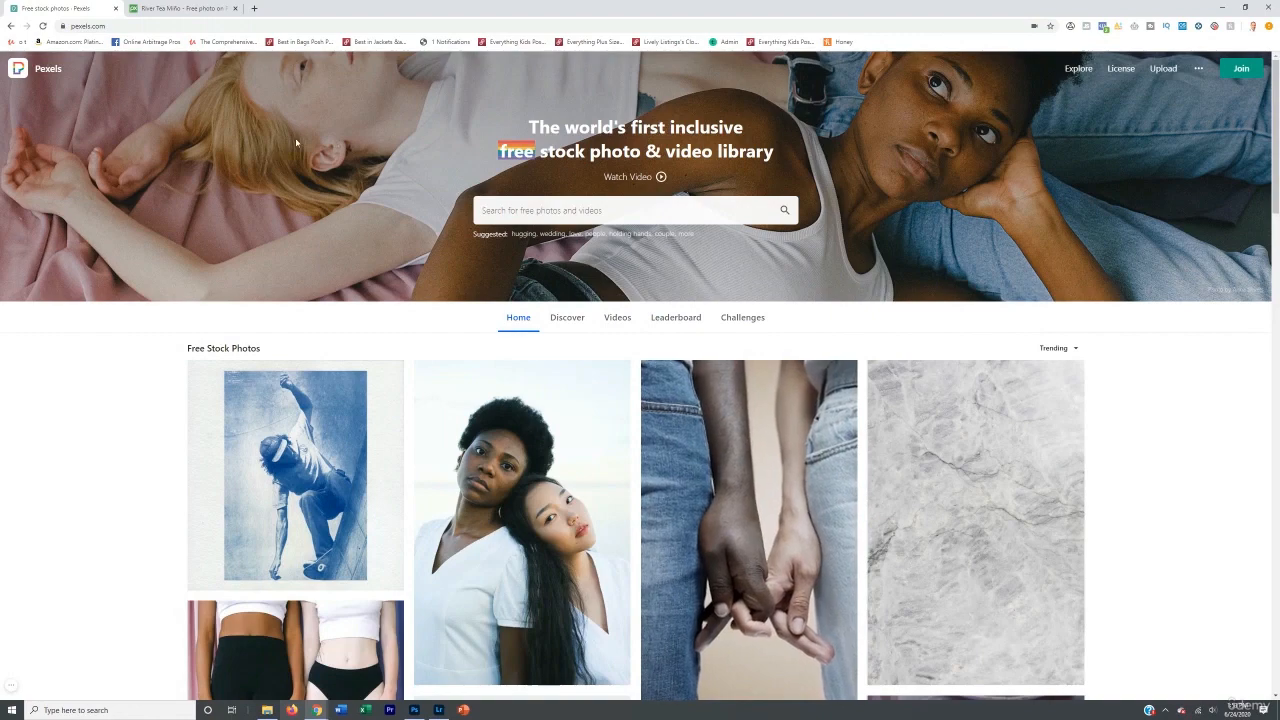
- Browse the trending free stock photos on the Pexels home page and look at the river photo on Pixabay
click(165, 7)
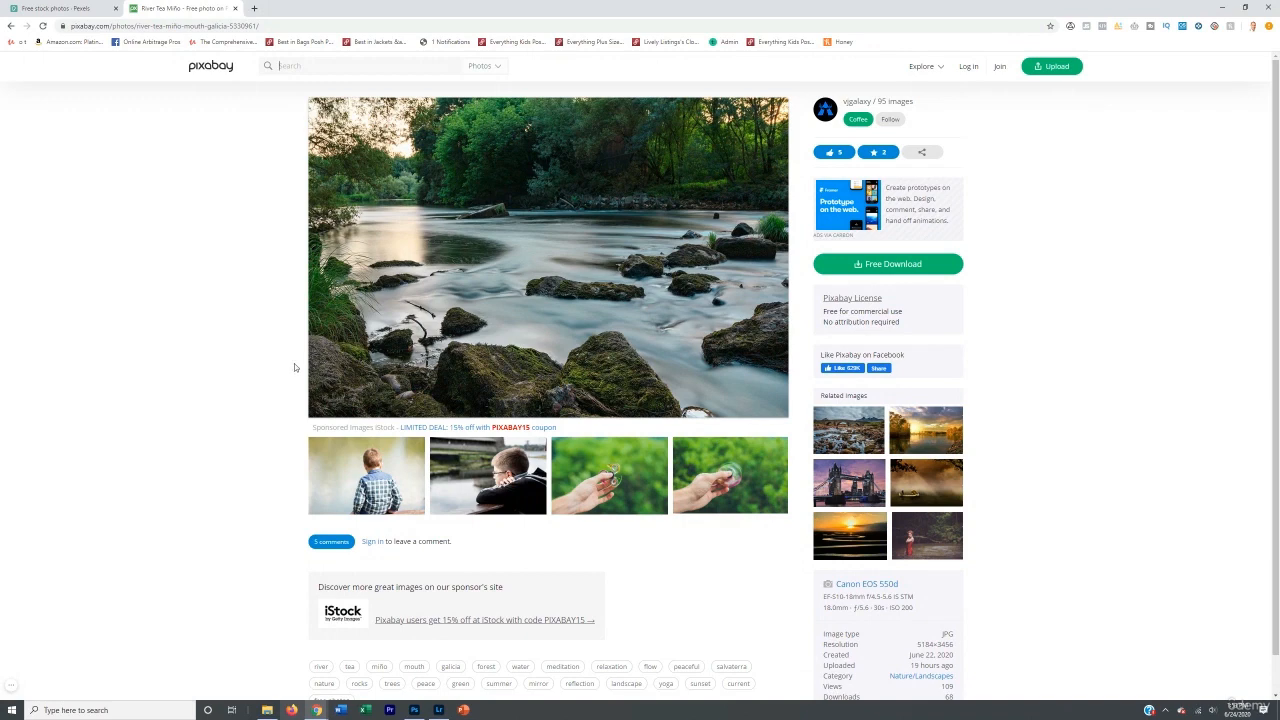
click(55, 8)
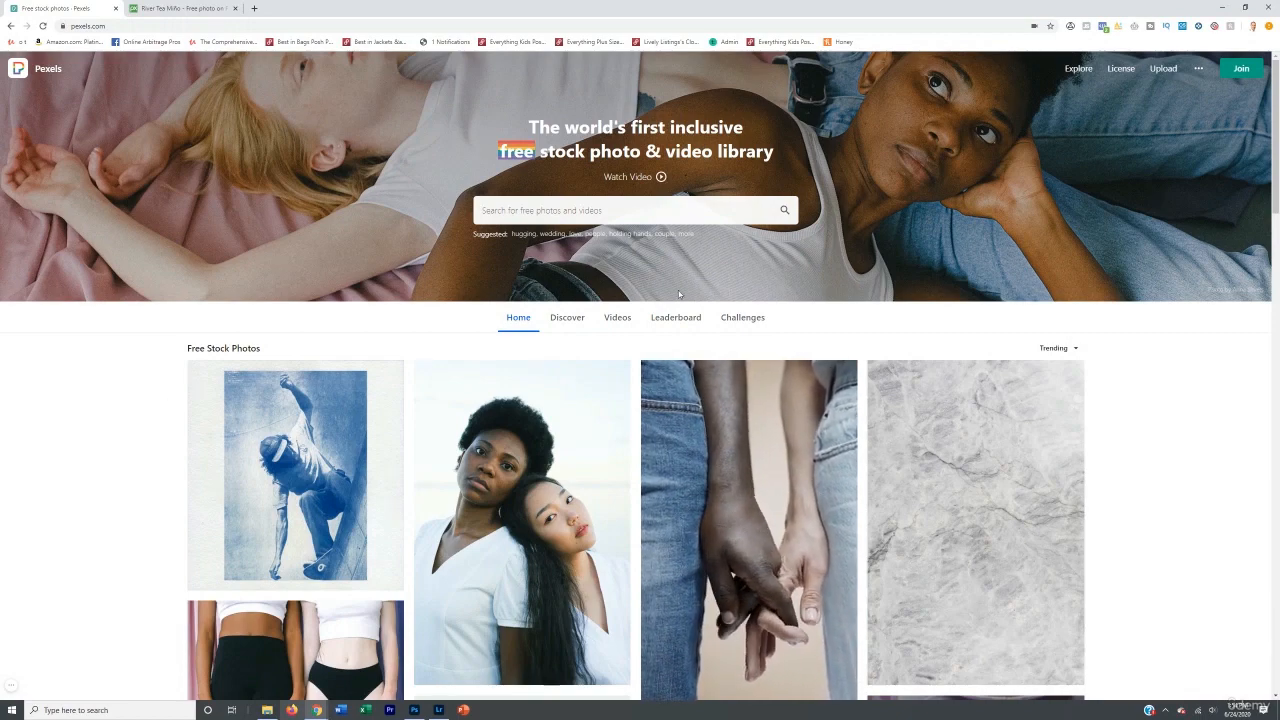
scroll(571, 323, down, 2)
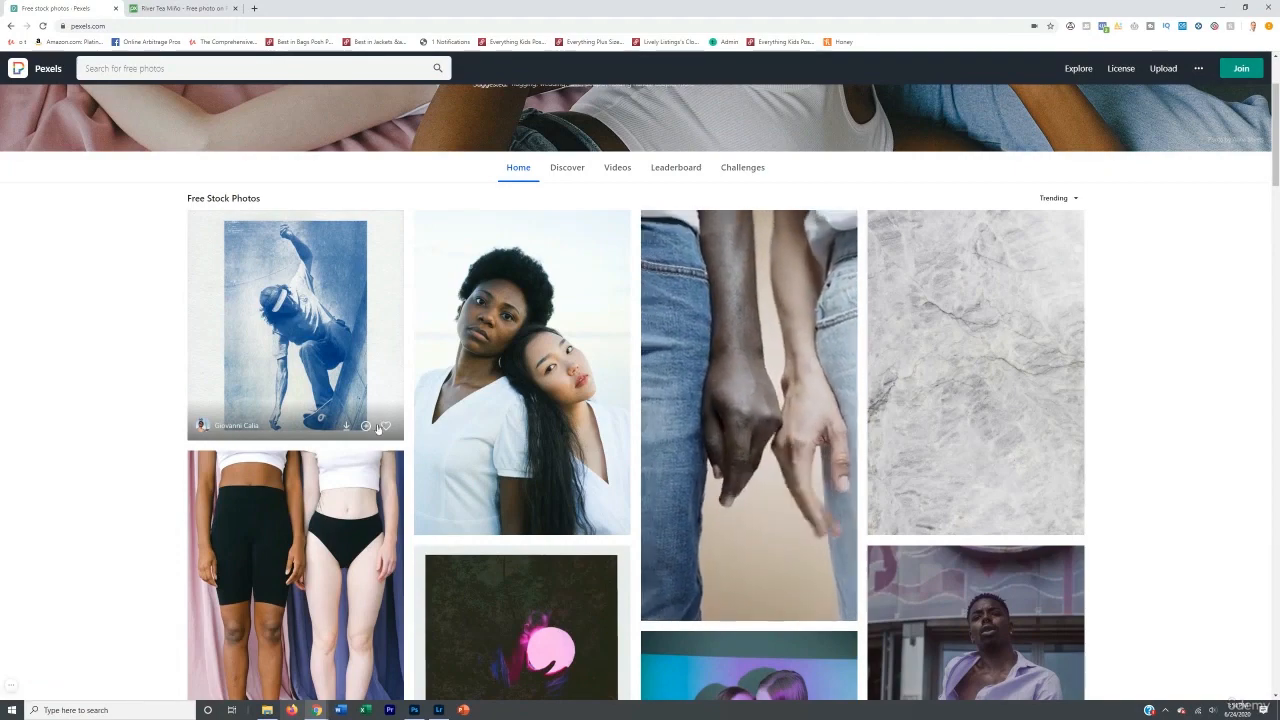
scroll(834, 346, up, 2)
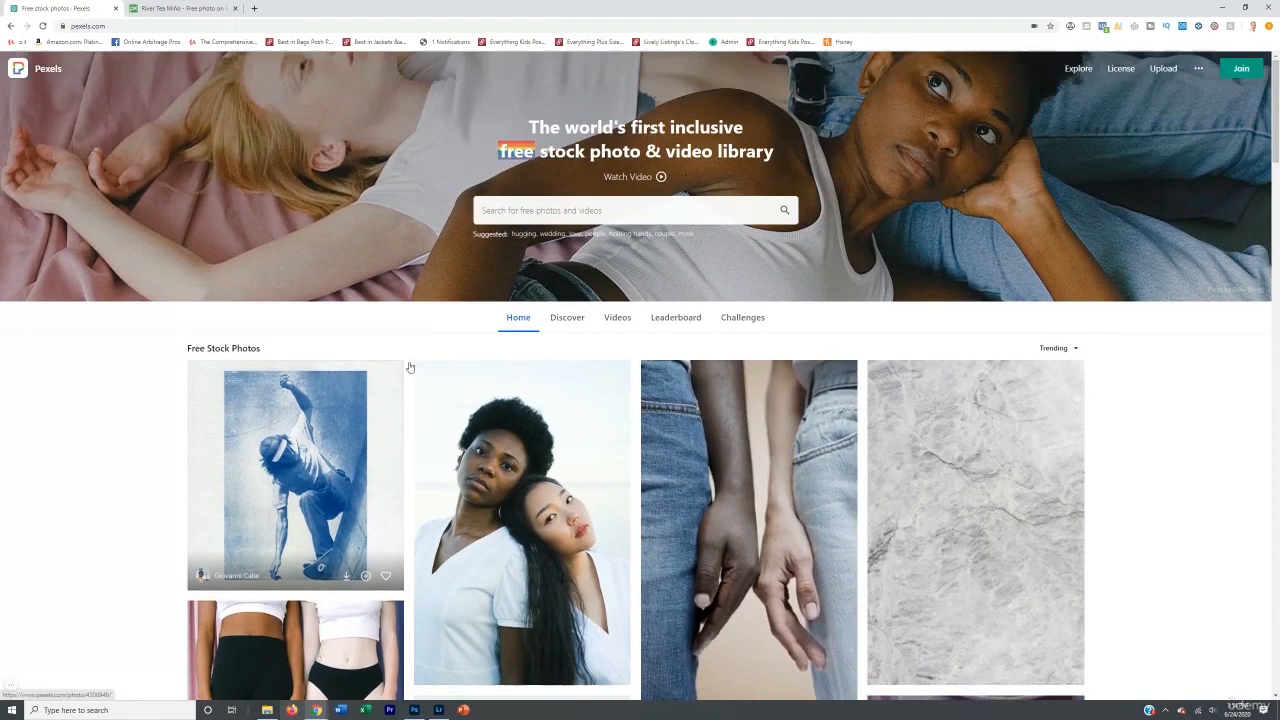
scroll(764, 529, down, 2)
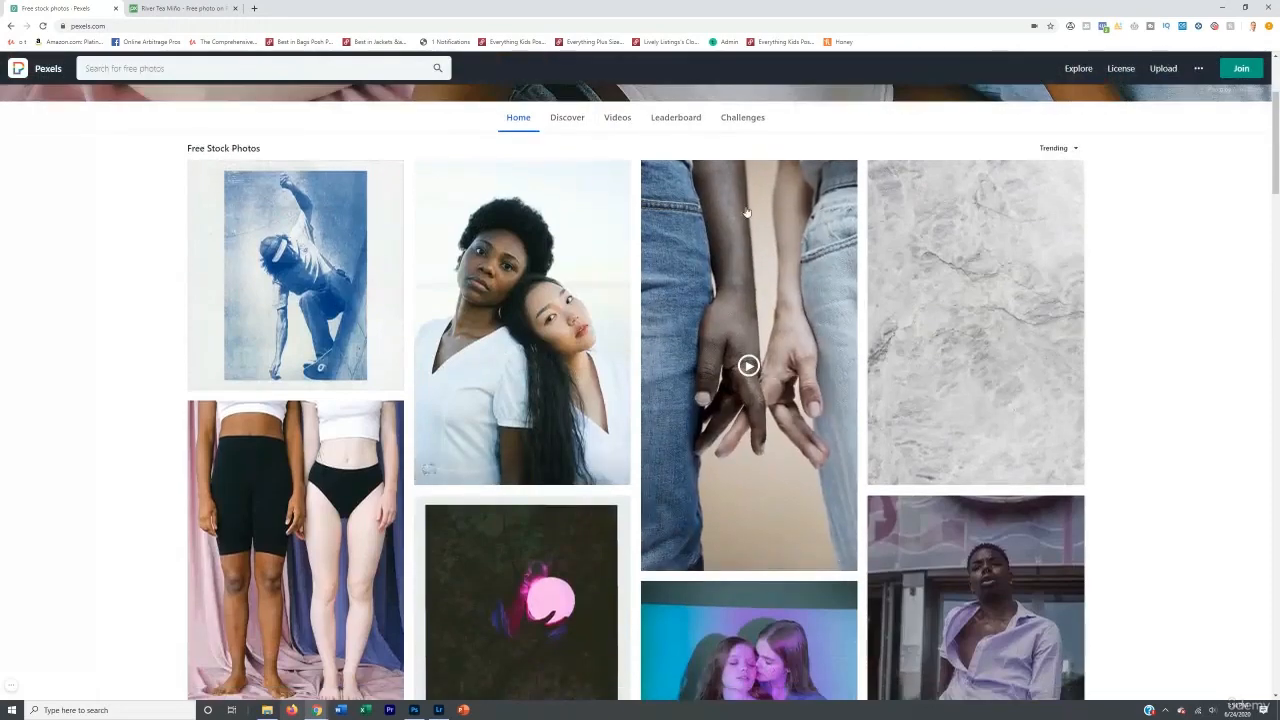
scroll(876, 348, down, 3)
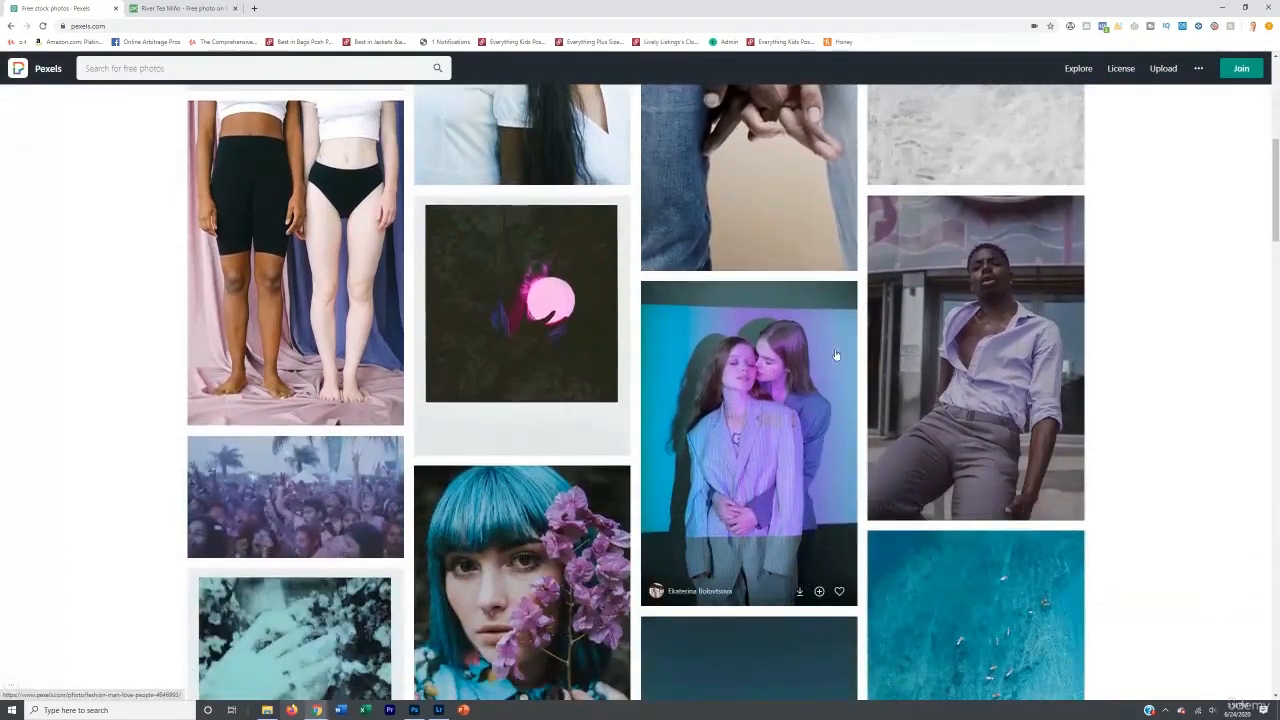
scroll(350, 230, down, 7)
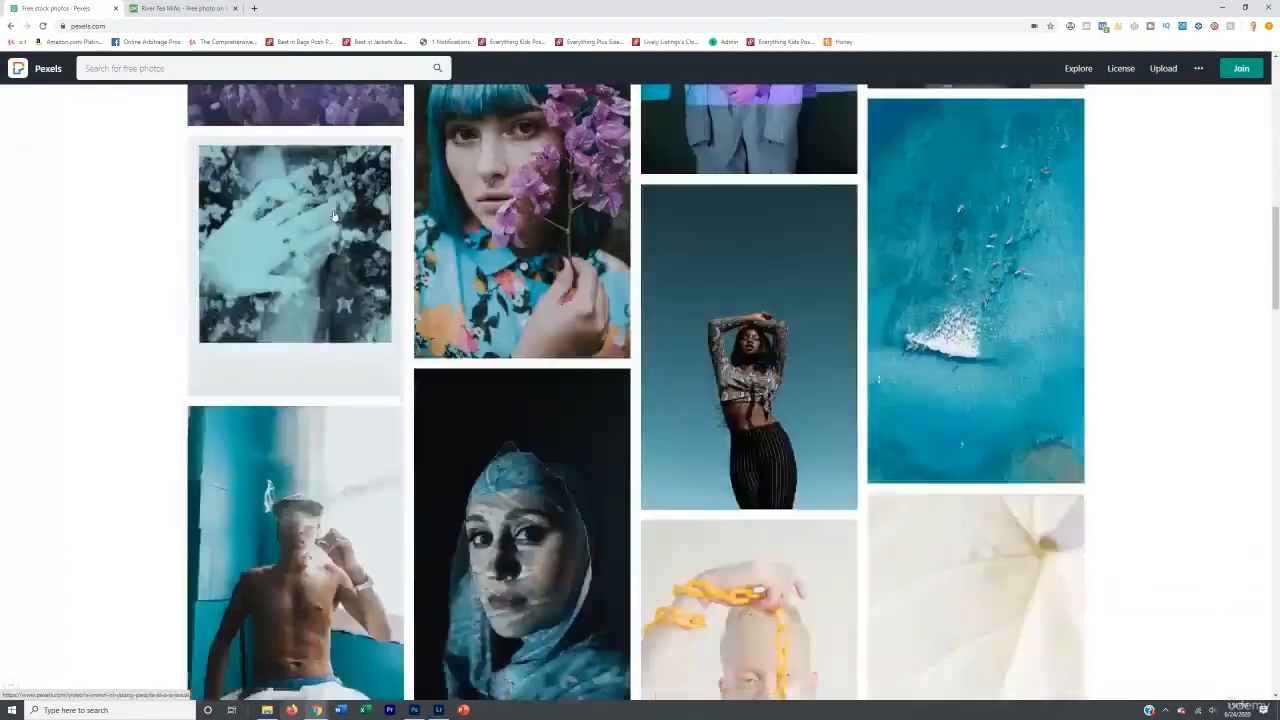
scroll(365, 252, down, 13)
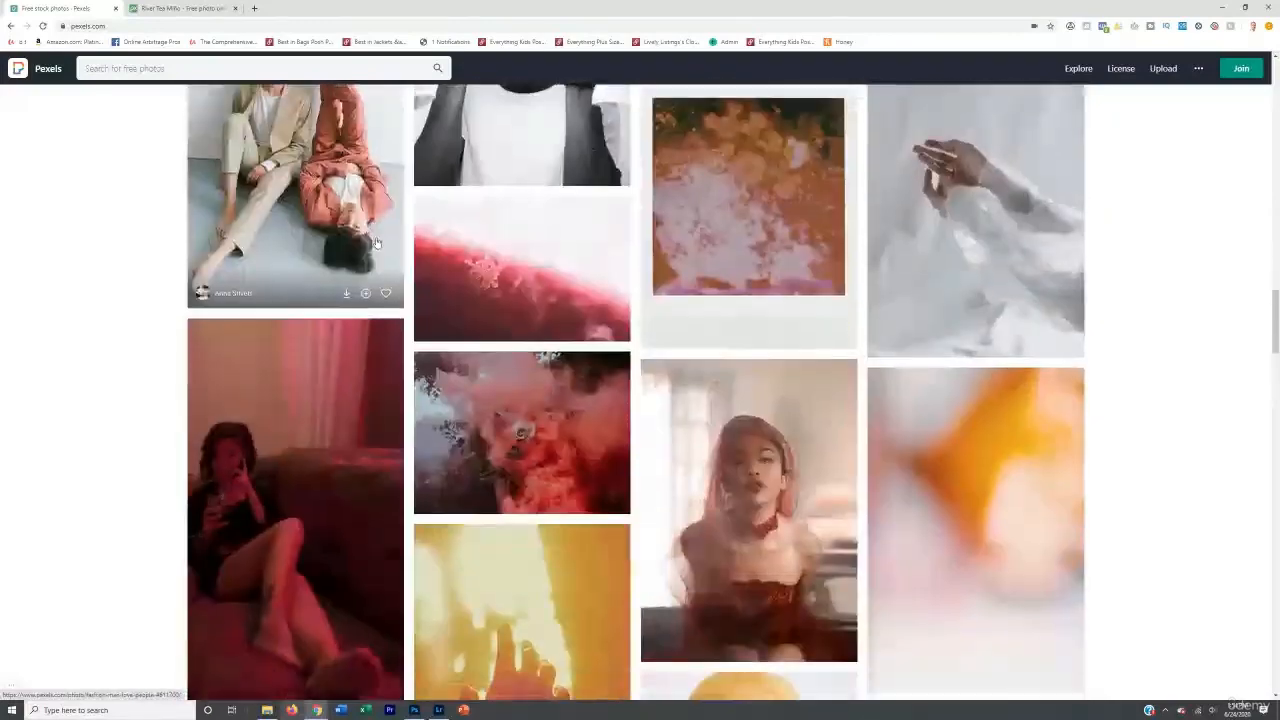
- Download the river photo from its Pixabay page as a 1920×1280 JPG
key(ctrl+Tab)
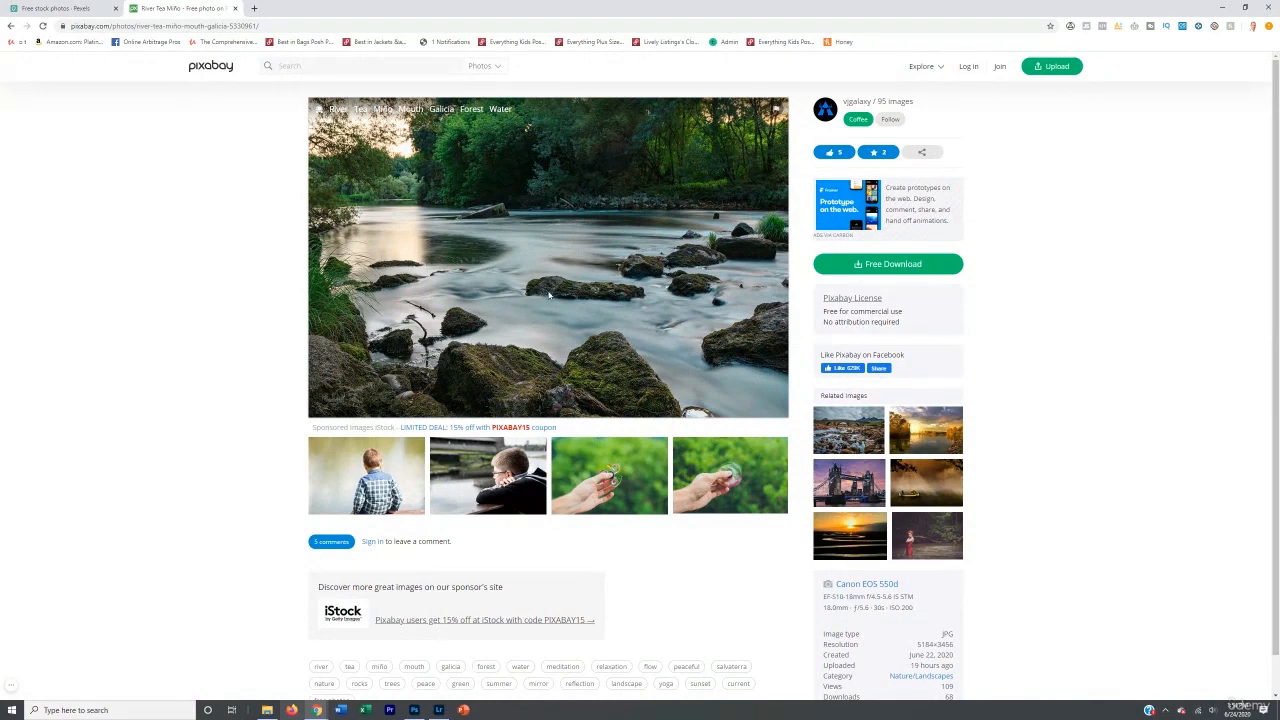
click(872, 265)
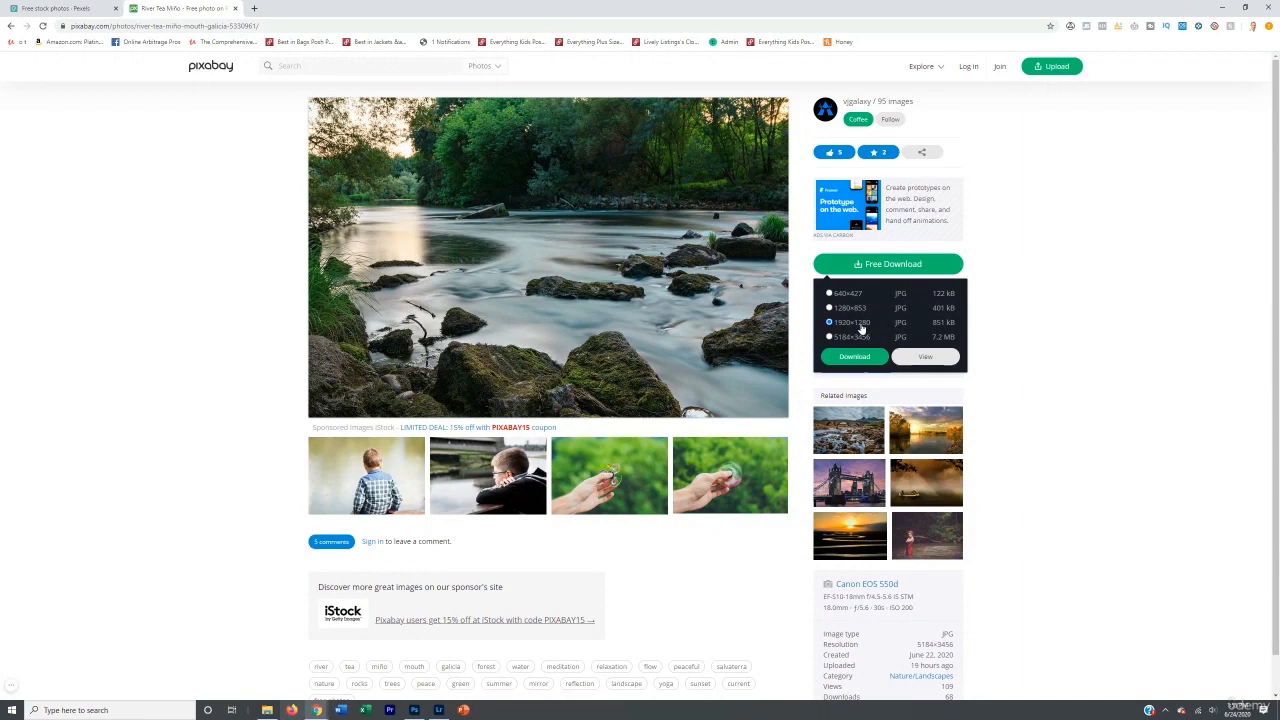
click(854, 356)
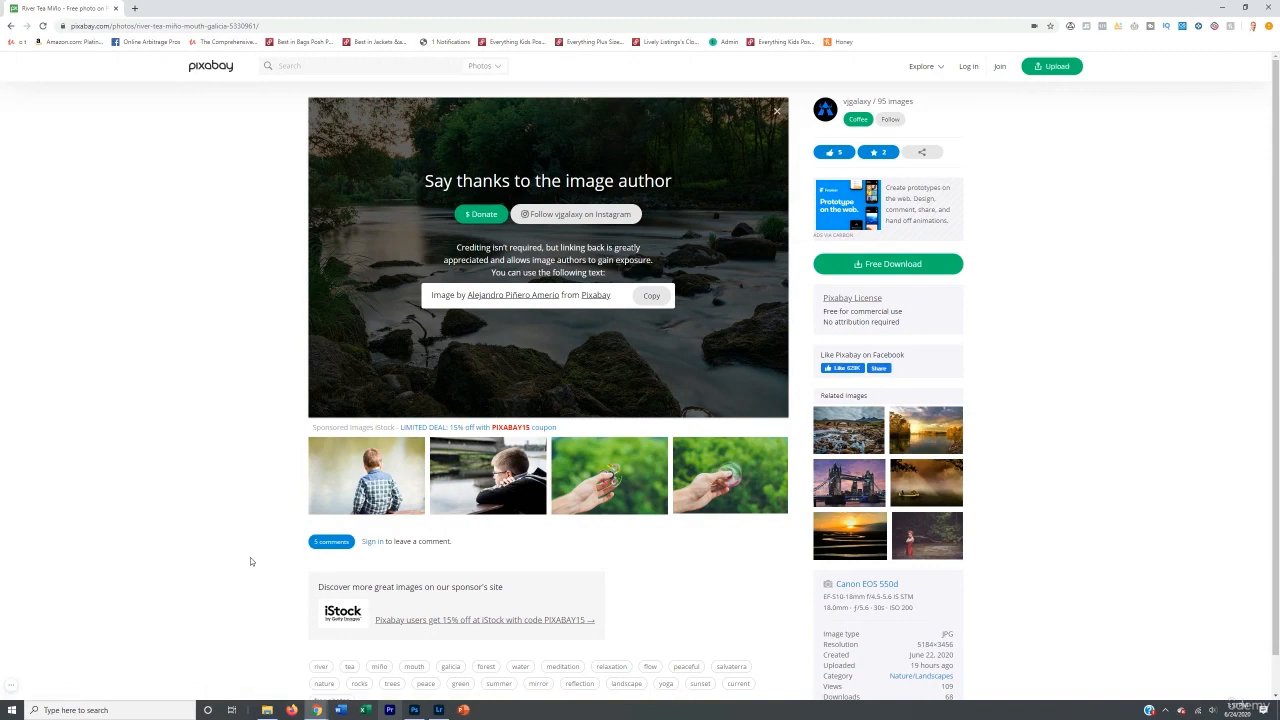
- Switch to Lightroom and import the downloaded river photo from the Downloads folder
click(438, 709)
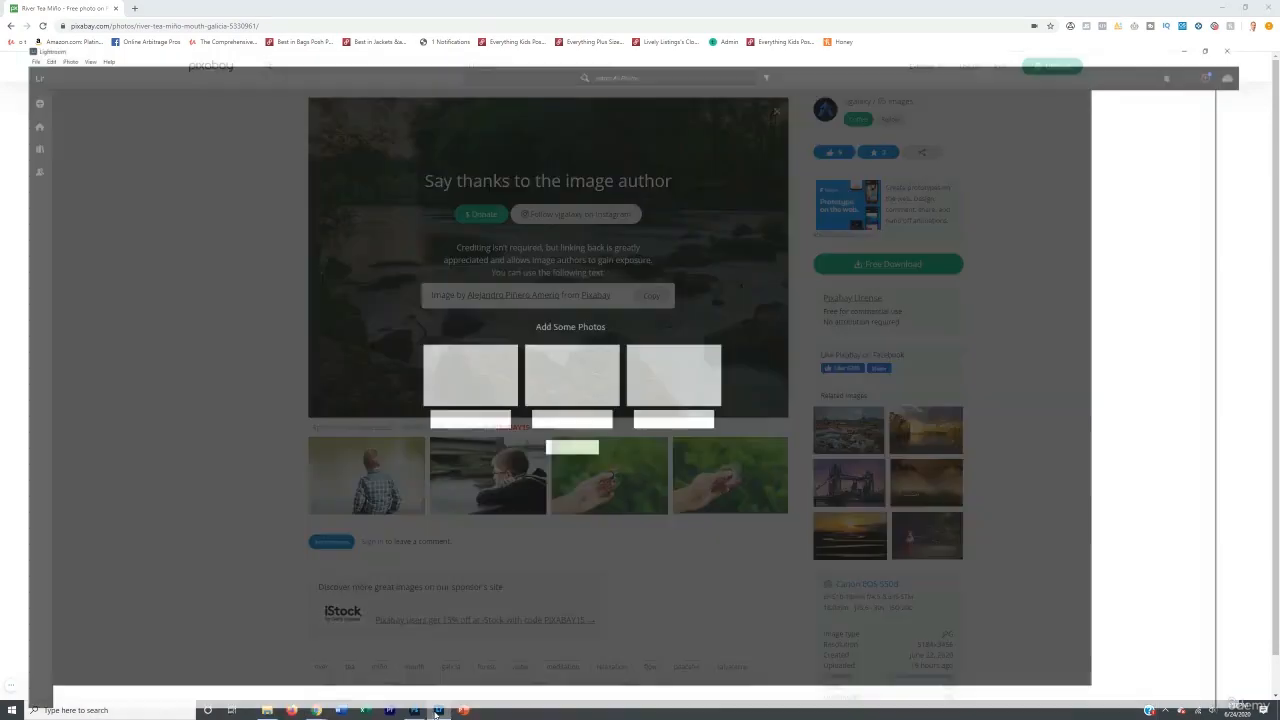
click(12, 61)
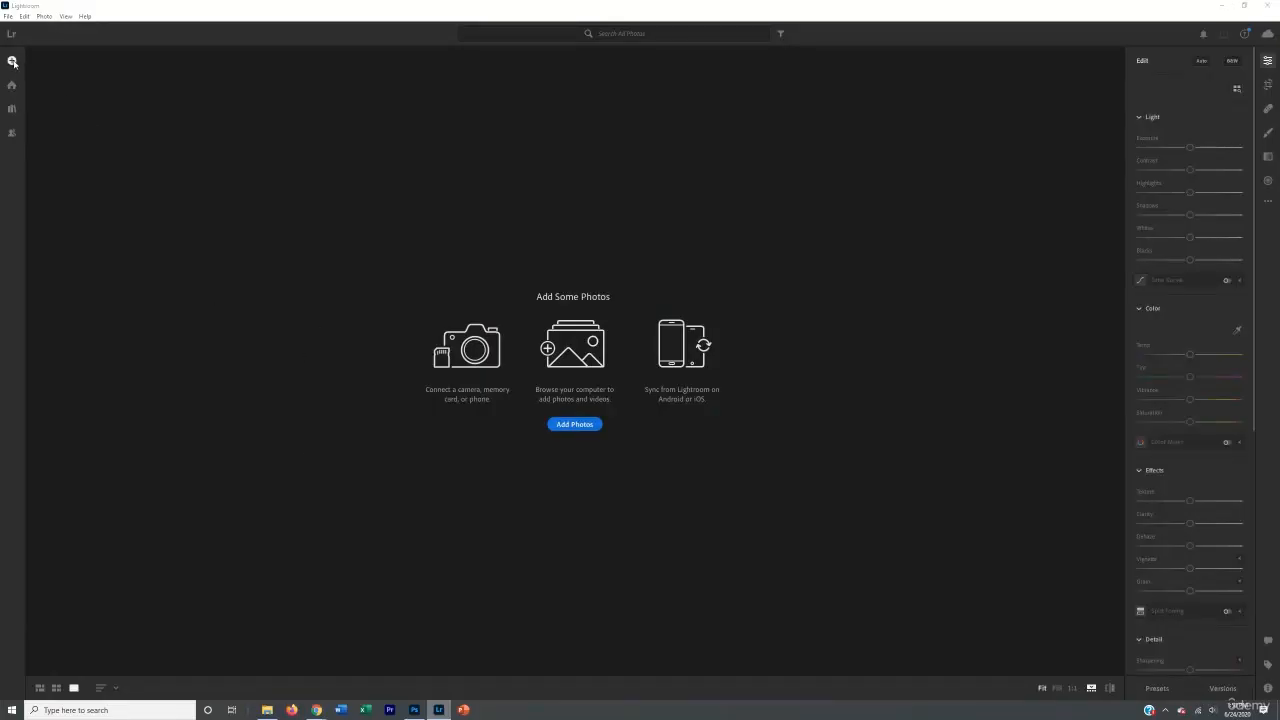
double_click(172, 105)
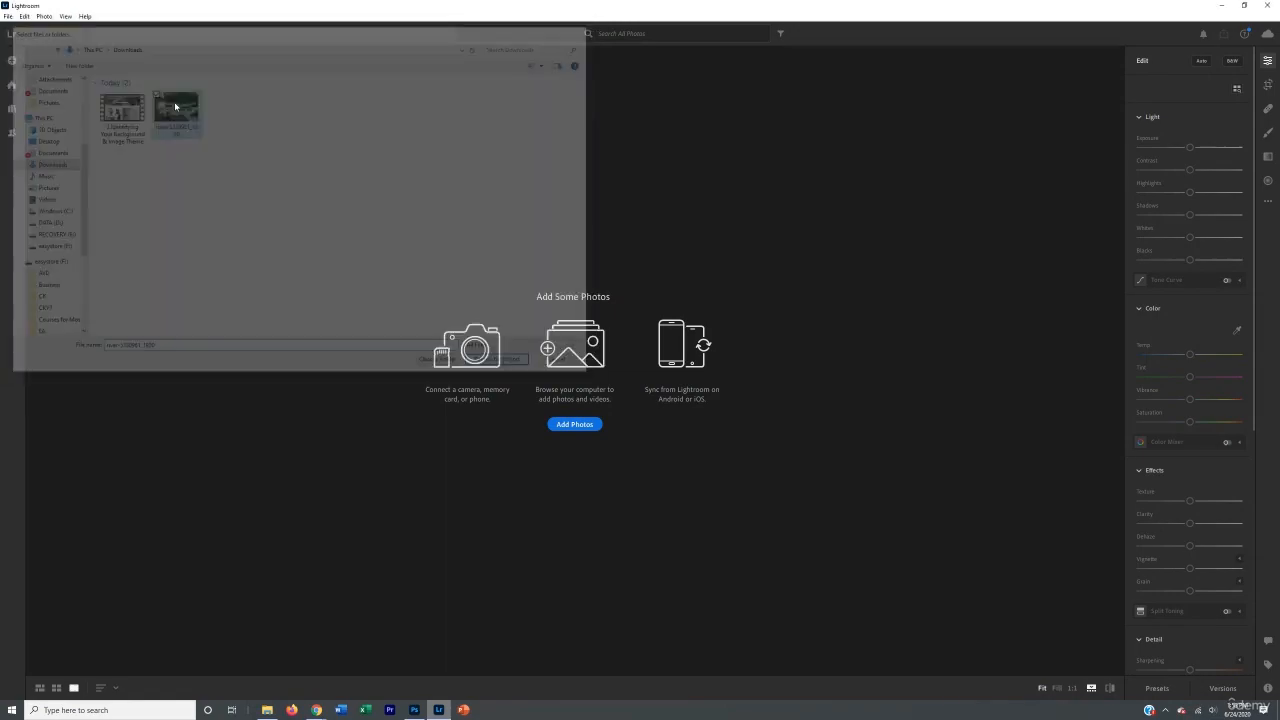
key(Return)
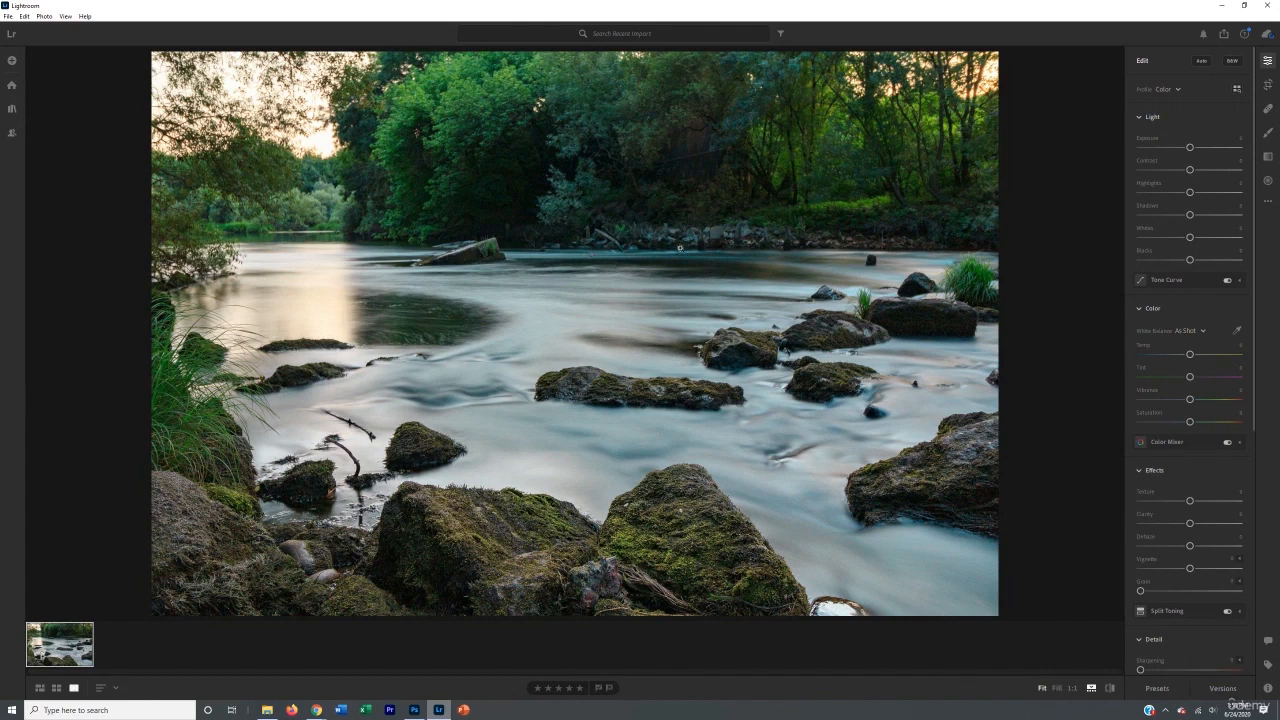
- Crop the river photo to a 16 x 9 aspect ratio
click(1268, 86)
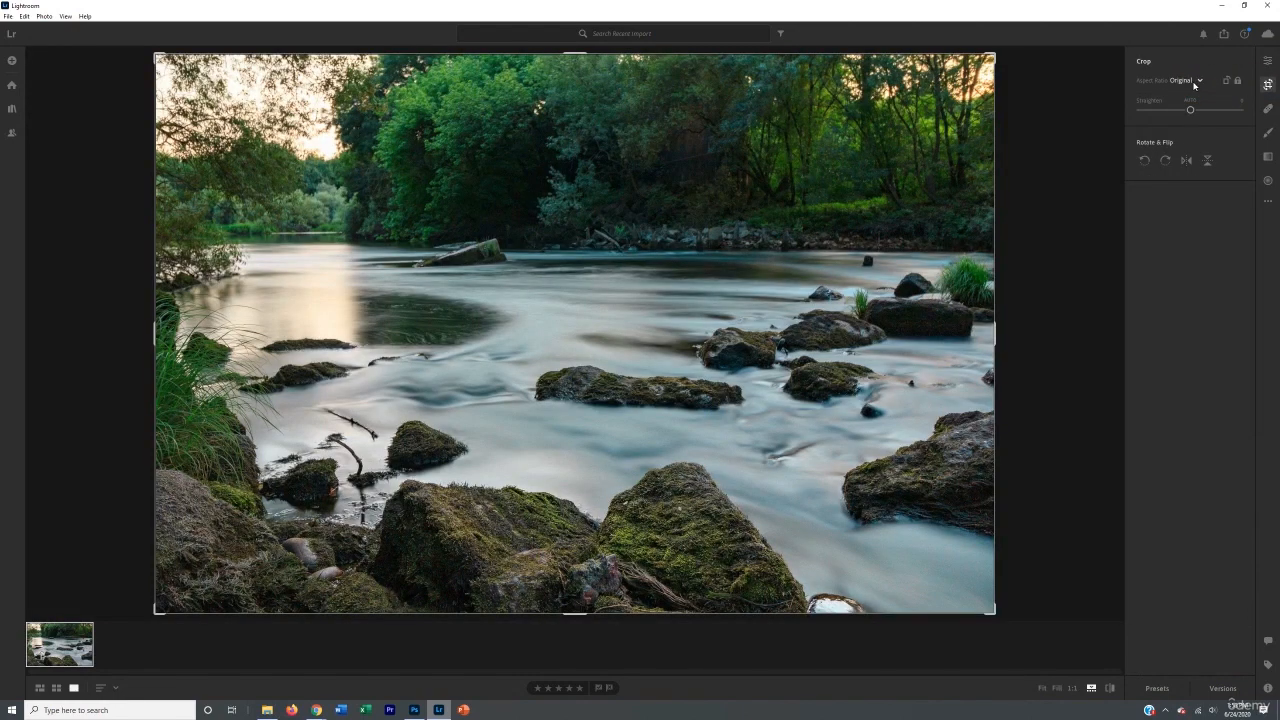
click(1184, 82)
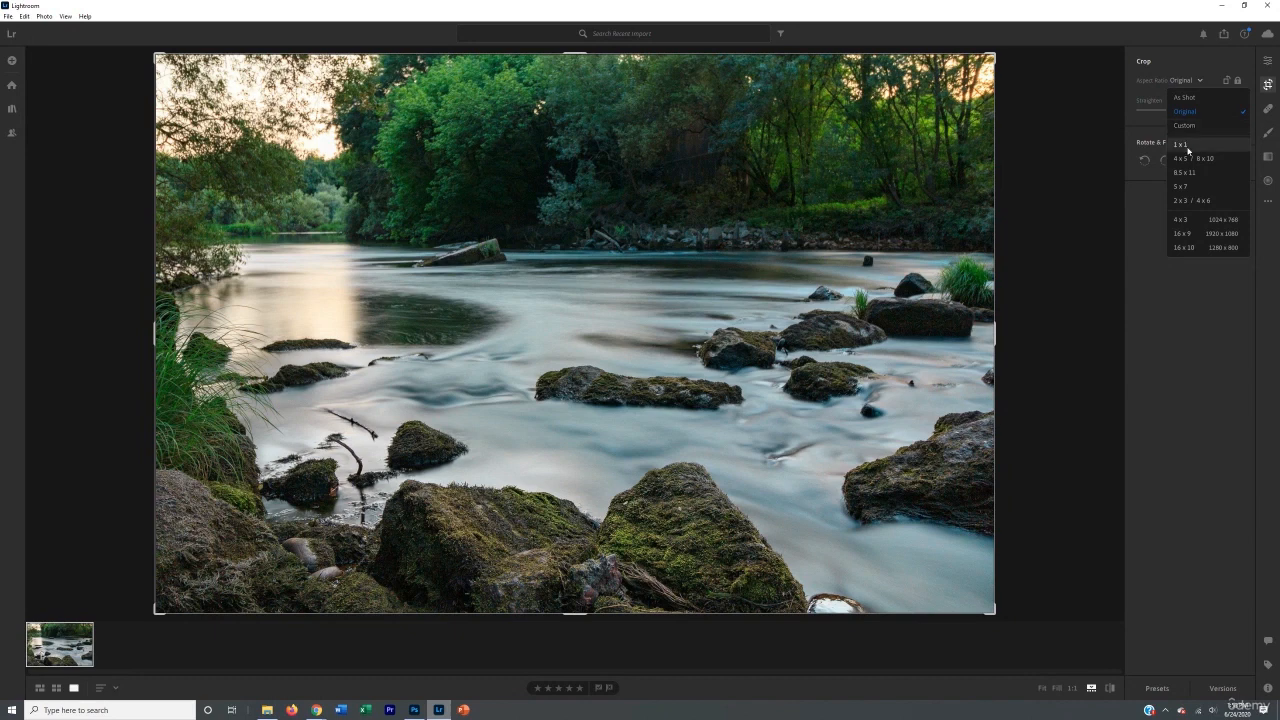
click(1190, 235)
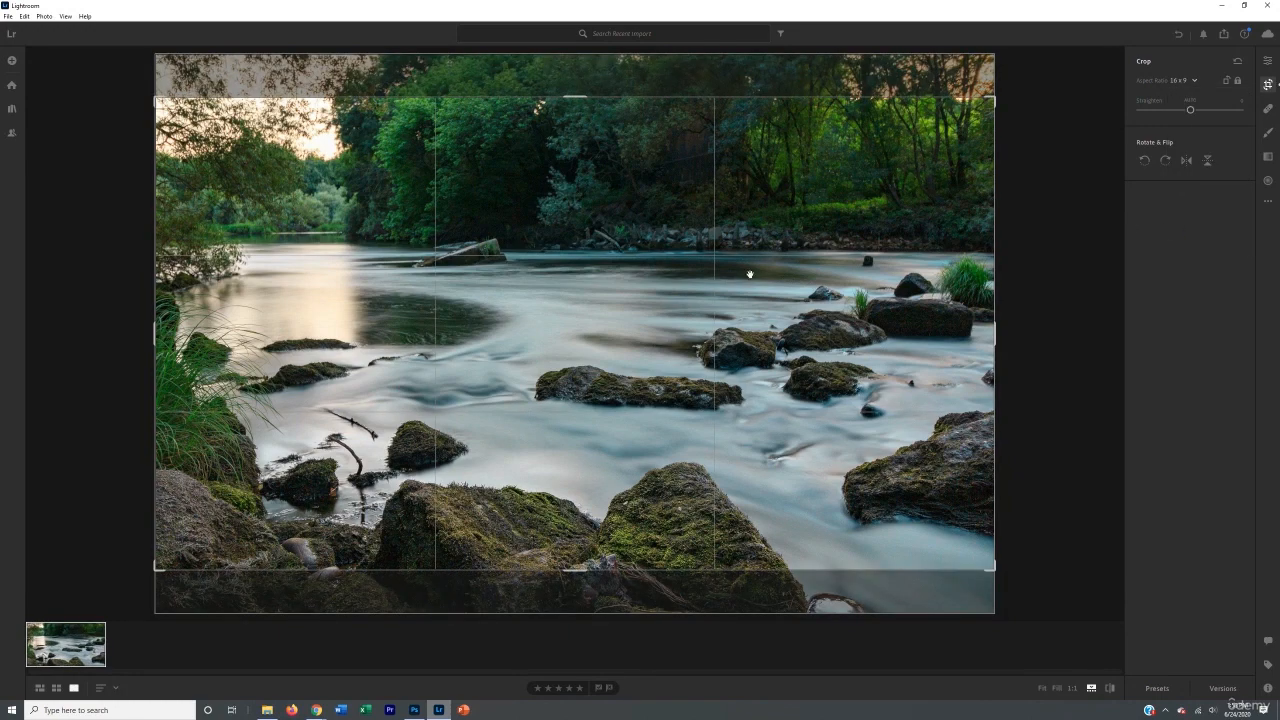
- Reposition the photo inside the crop frame so its bottom edge is kept and the top is cut off
mouse_move(748, 295)
mouse_down()
mouse_move(743, 247)
mouse_move(745, 299)
mouse_up()
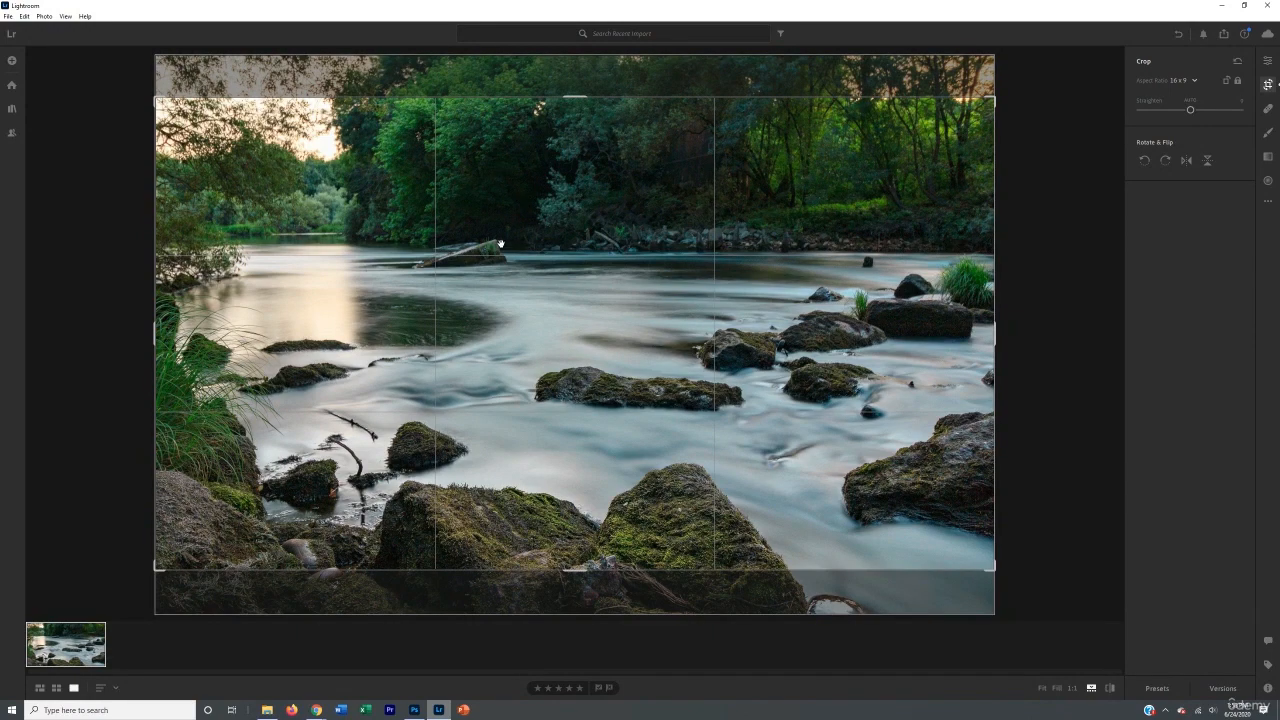
drag(515, 298, 474, 296)
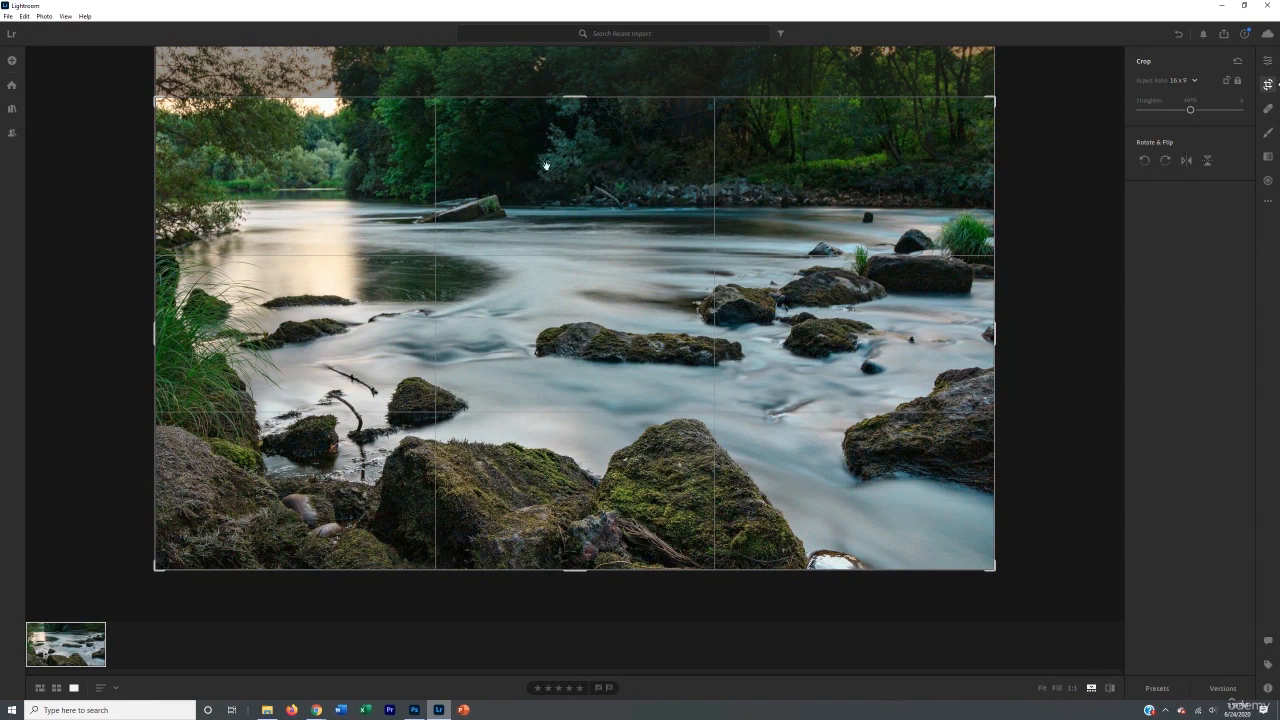
drag(515, 384, 488, 626)
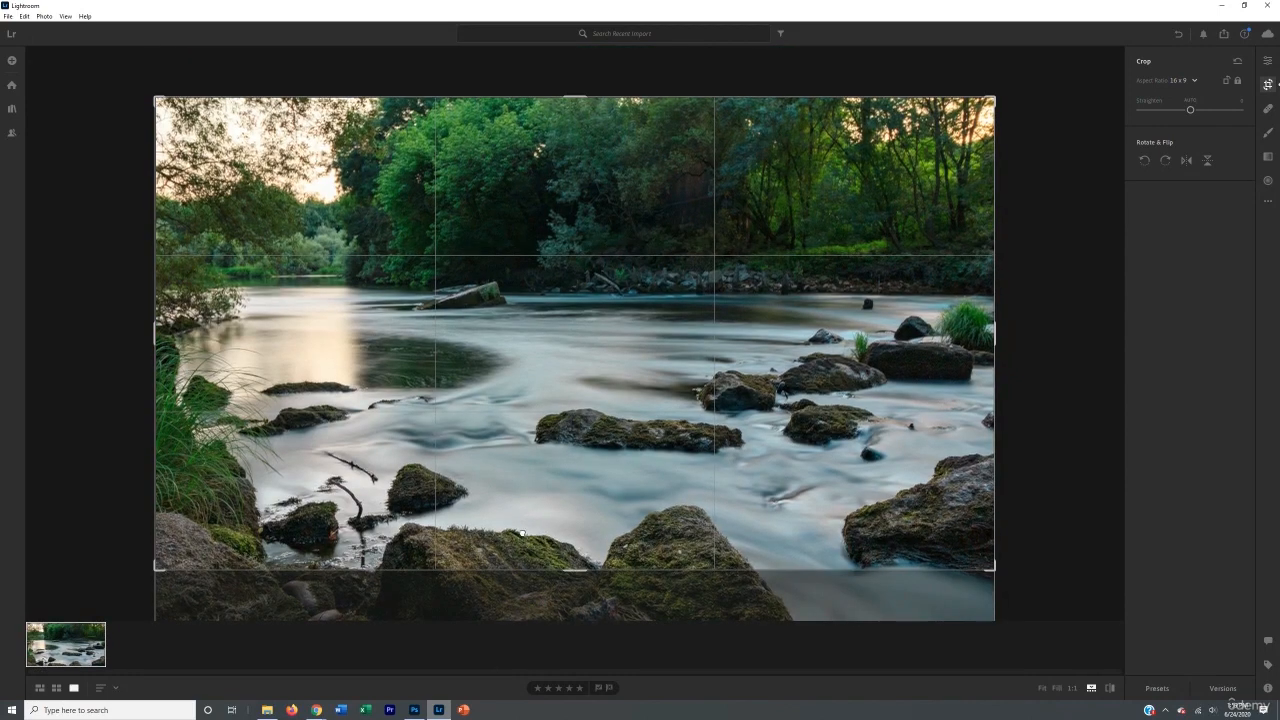
drag(523, 542, 601, 475)
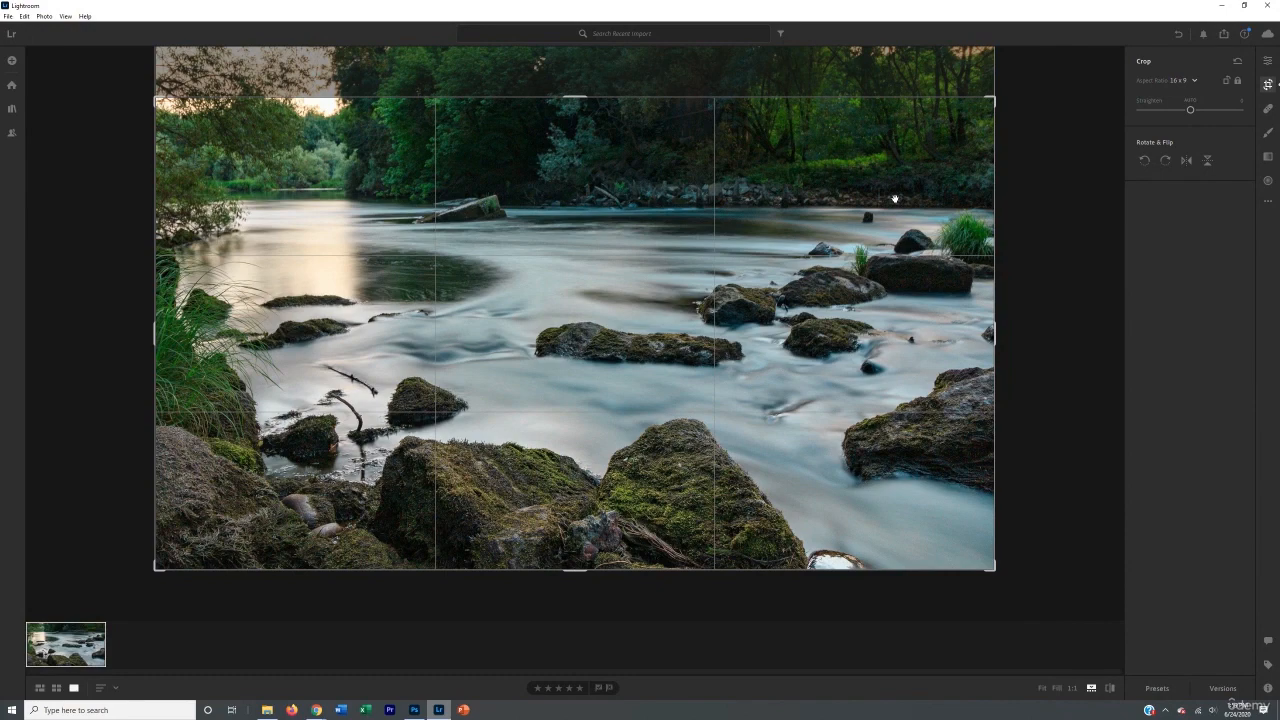
- Leave cropping and raise the photo's Contrast to about +48
click(1267, 61)
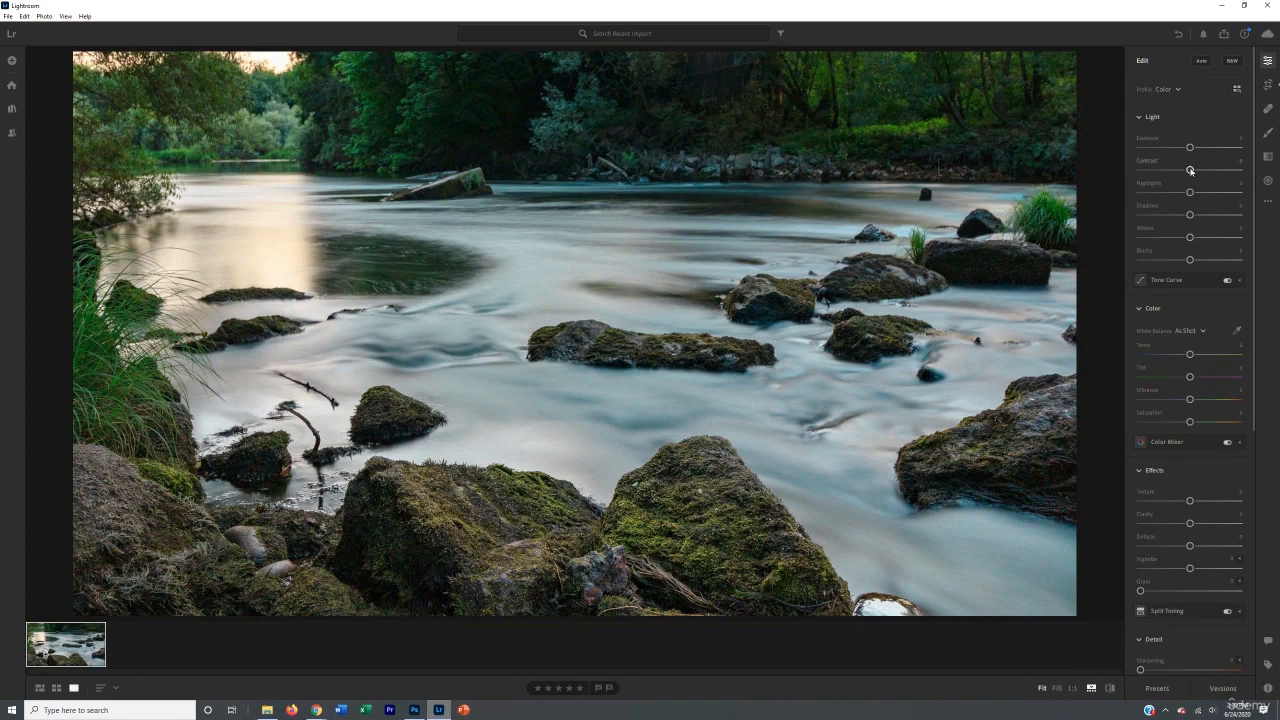
drag(1190, 170, 1214, 171)
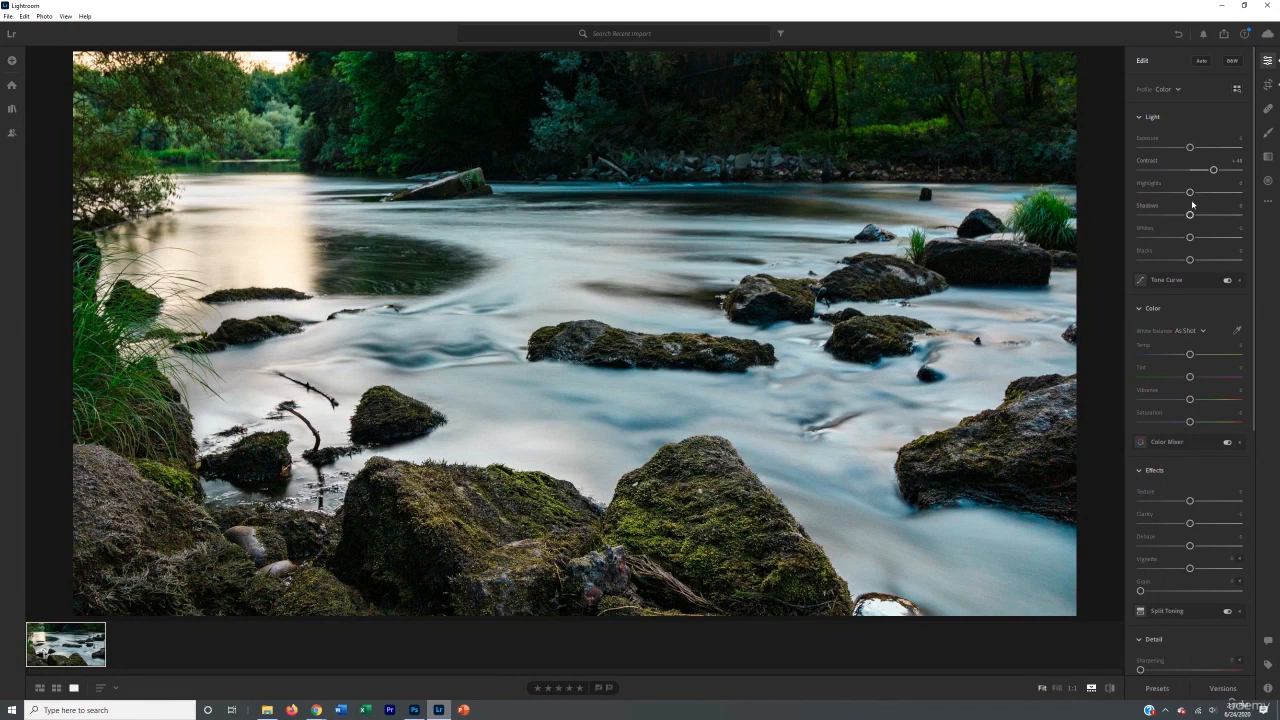
- Try small Highlights and Shadows adjustments and reset both to 0
mouse_move(1190, 192)
mouse_down()
mouse_move(1216, 194)
mouse_move(1193, 192)
mouse_up()
text(0)
key(Return)
drag(1190, 216, 1188, 216)
click(1240, 206)
text(0)
key(Return)
- Try raising Shadows and Whites to nearly +50 each, and reset both to 0
drag(1189, 215, 1216, 238)
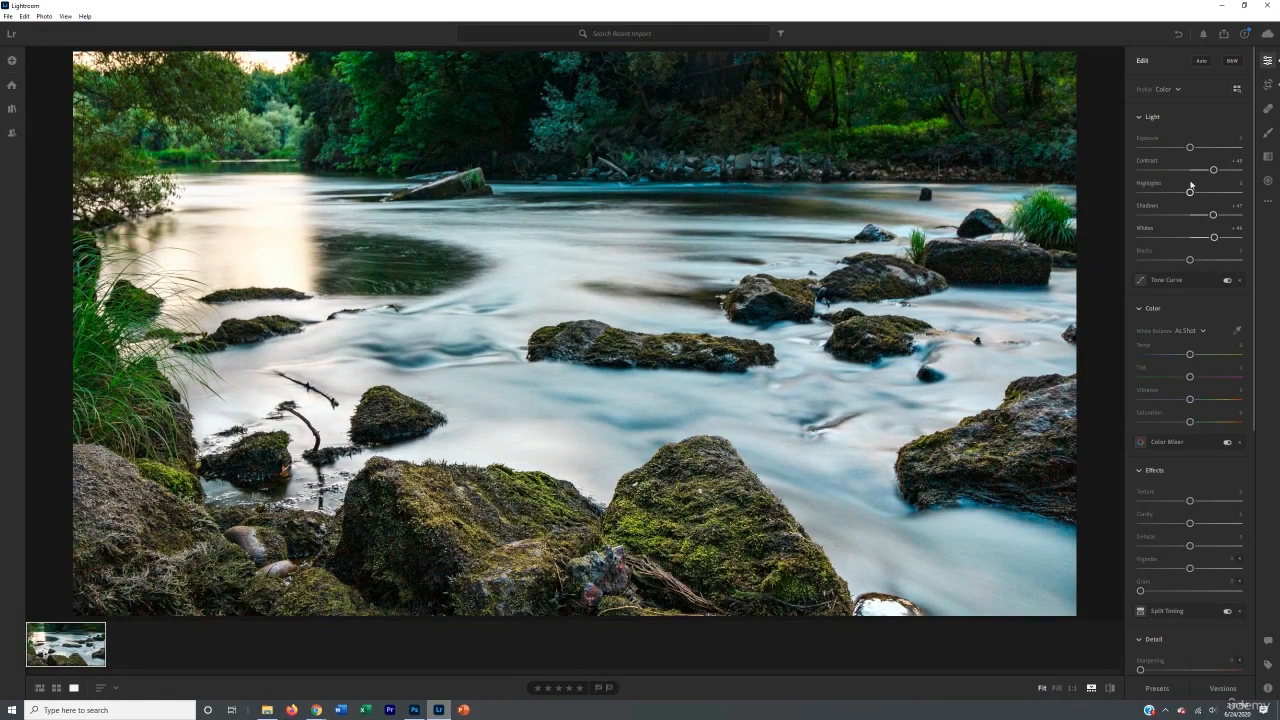
click(1239, 205)
text(0)
key(Return)
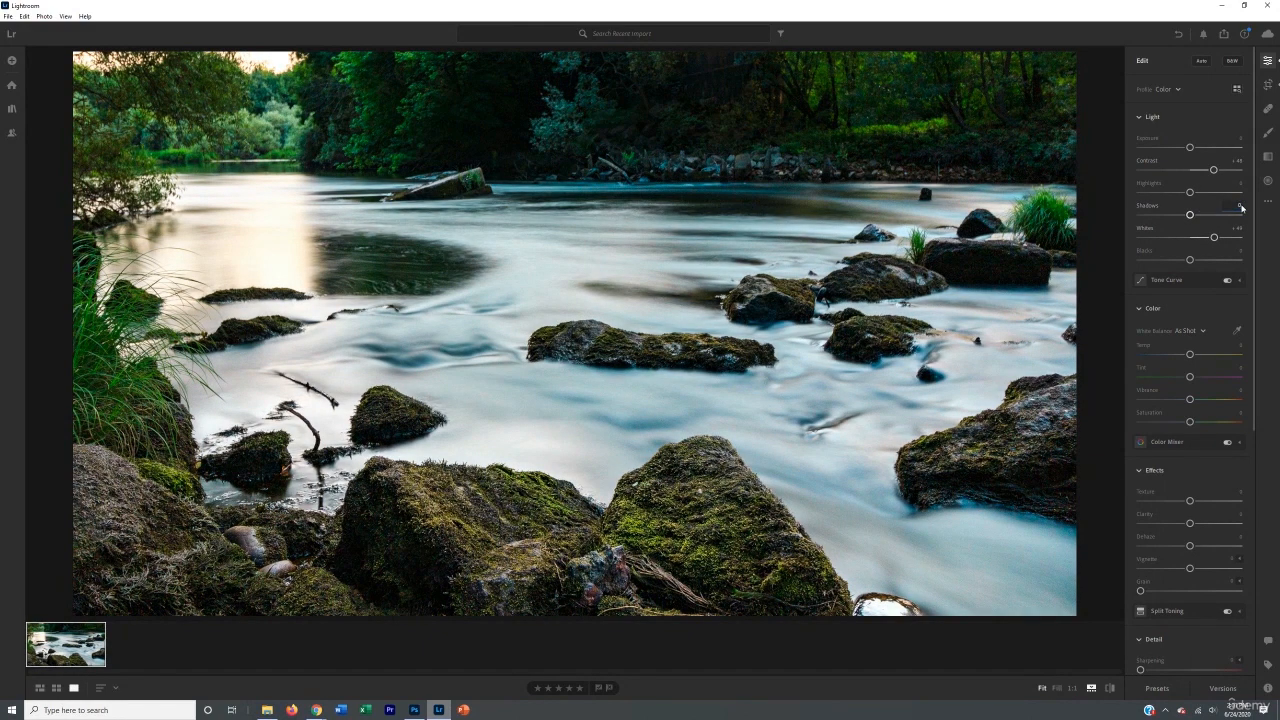
click(1238, 228)
text(0)
key(Return)
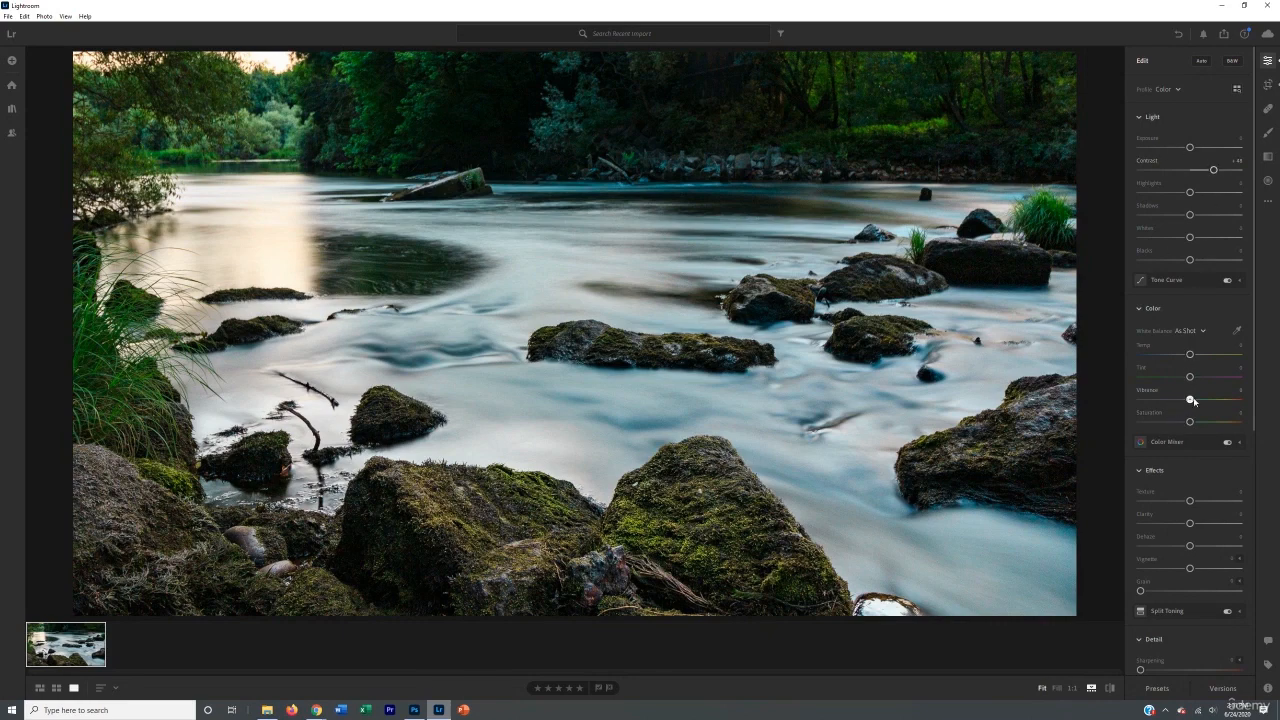
- Raise the photo's Vibrance to about +47 and its Saturation to about +35
drag(1190, 399, 1207, 423)
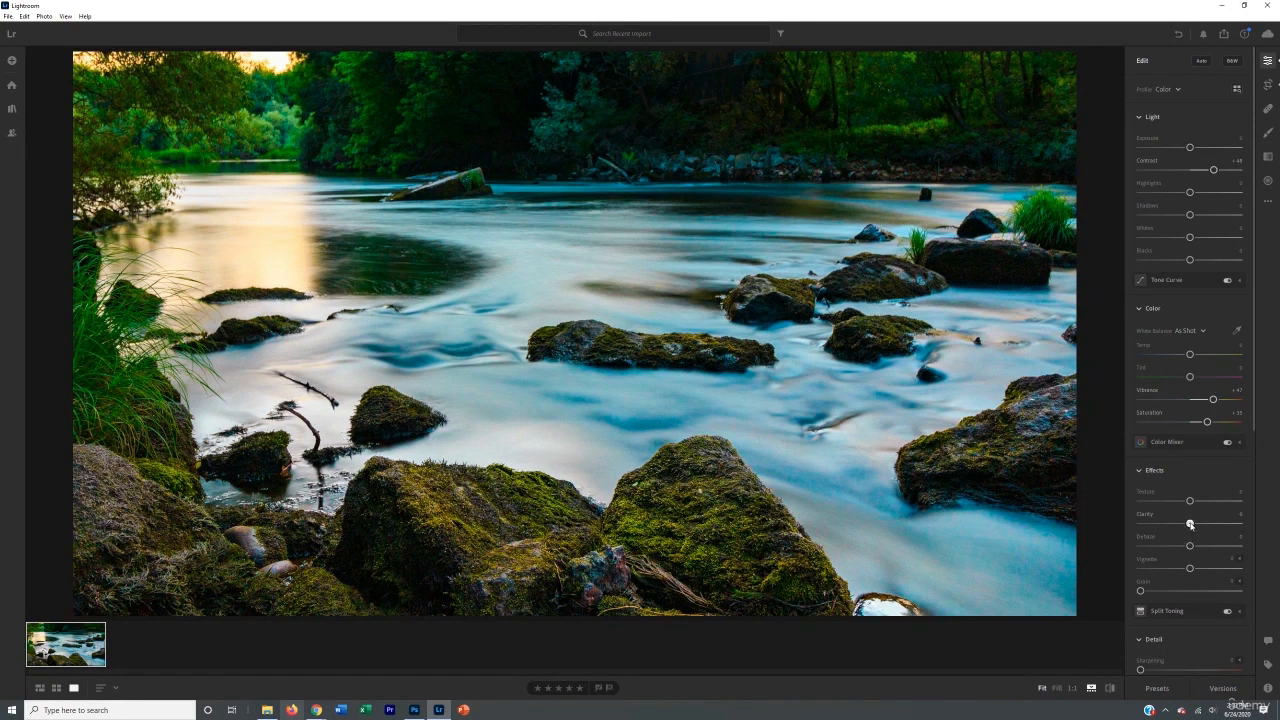
- Try raising Clarity and then Texture to above +40, undoing each change
drag(1190, 524, 1209, 523)
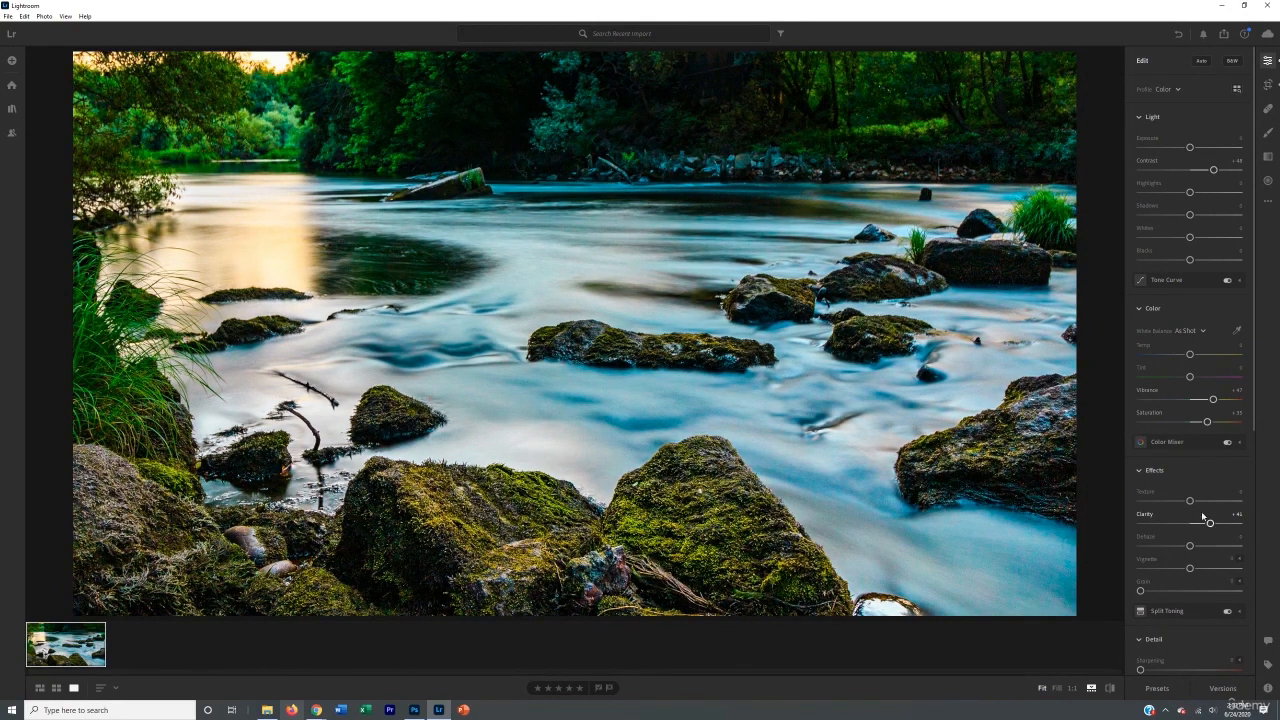
key(ctrl+z)
drag(1192, 504, 1212, 503)
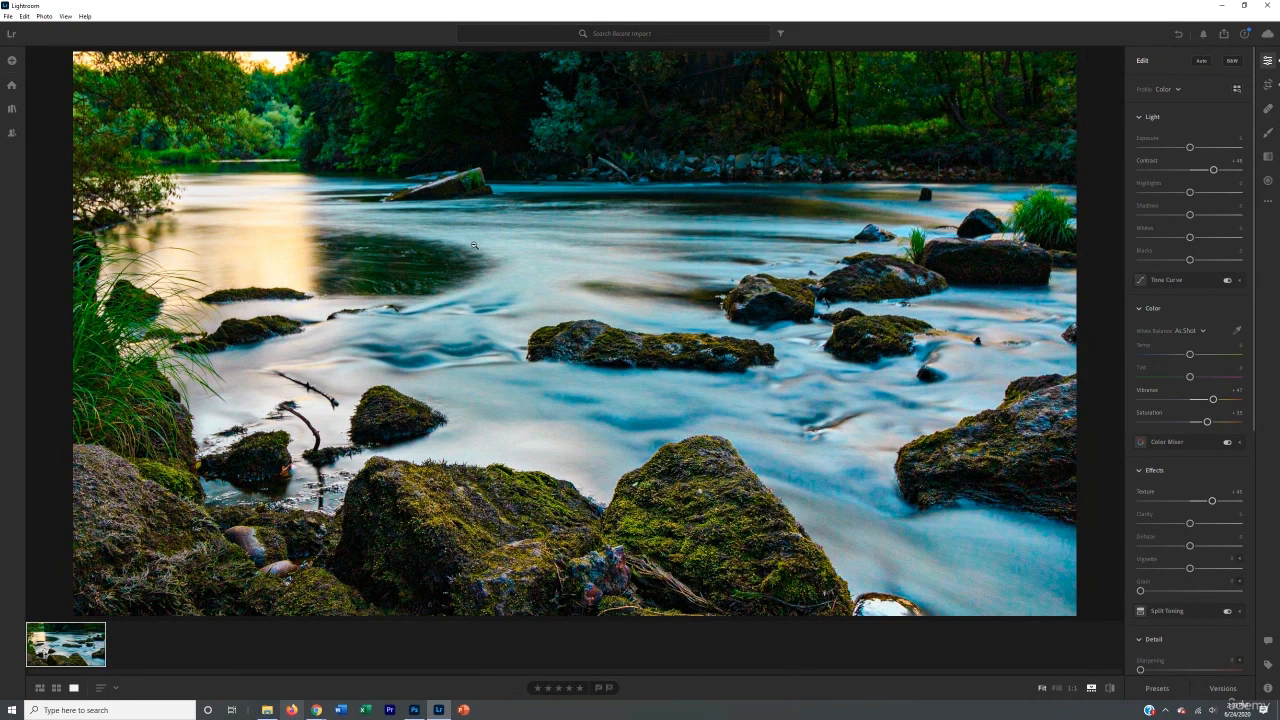
key(ctrl+z)
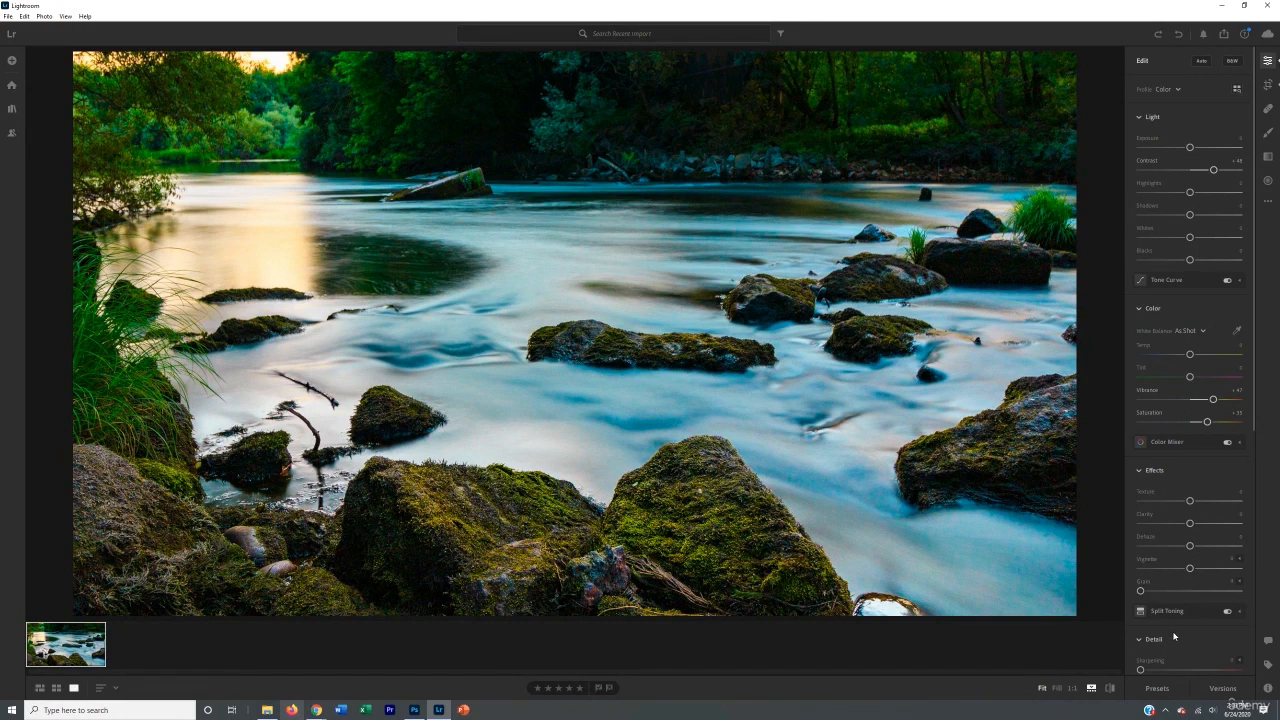
scroll(1168, 565, down, 3)
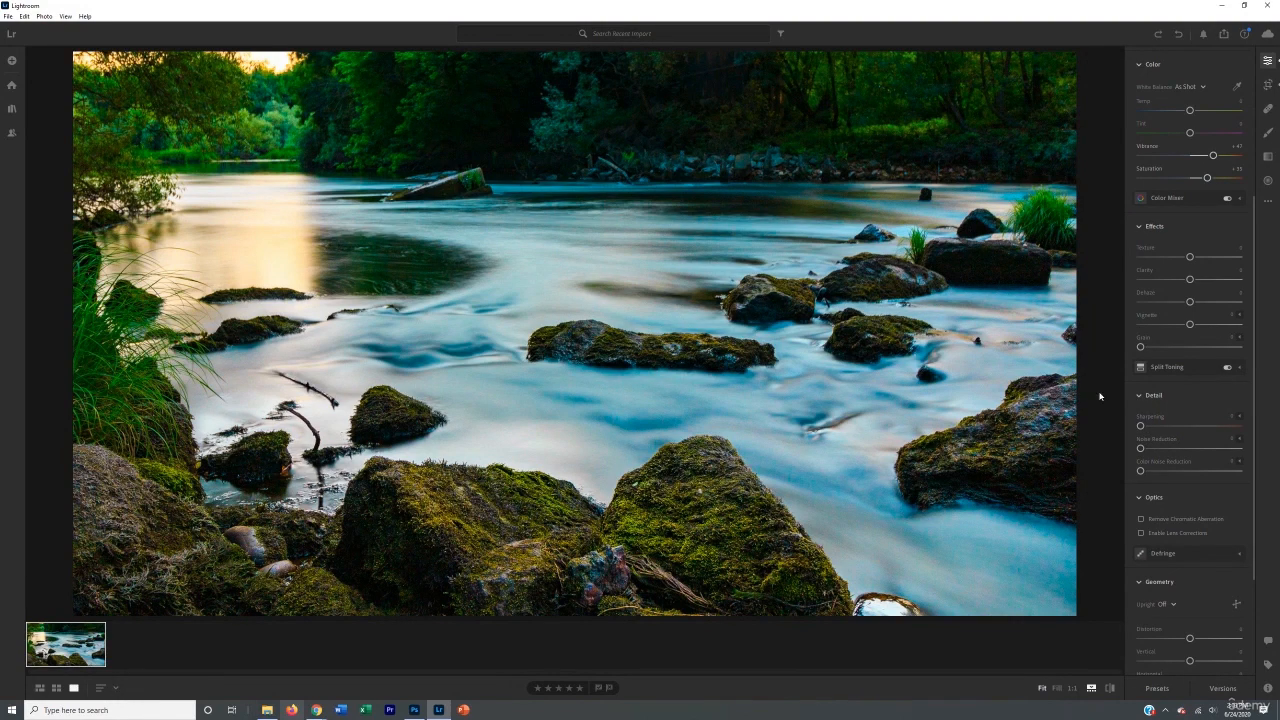
scroll(1172, 413, up, 5)
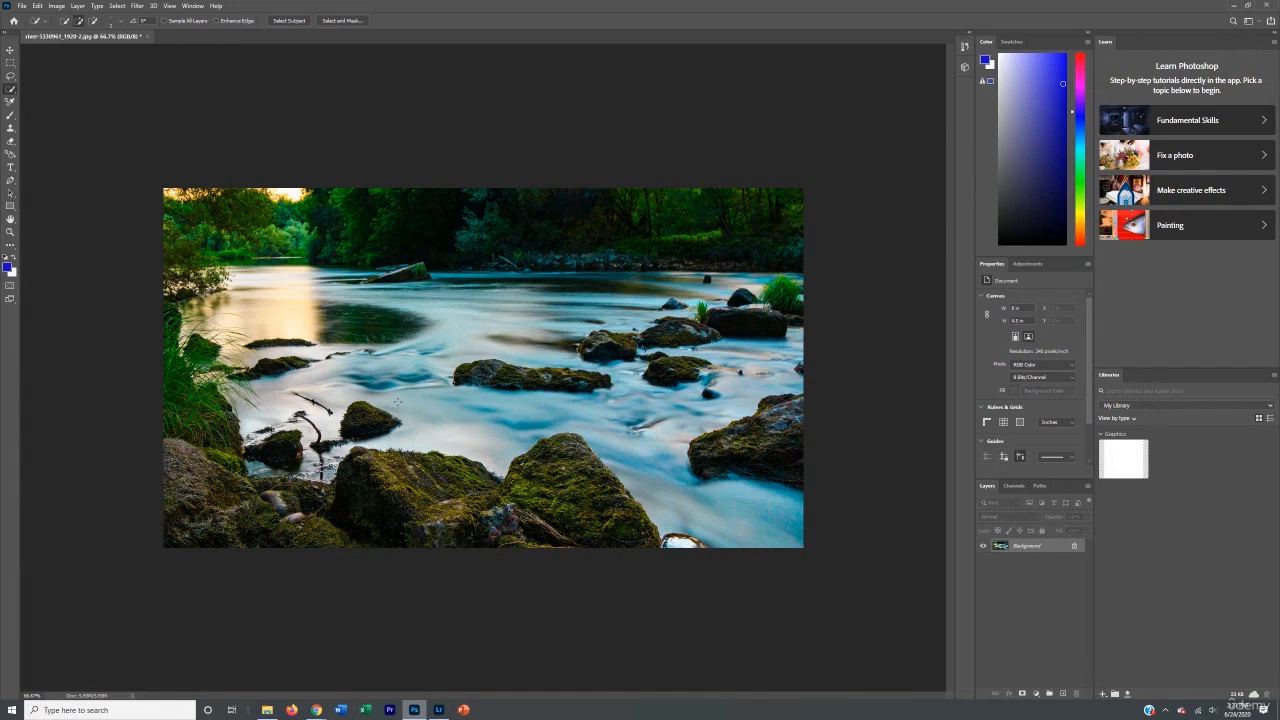
- Open the cutout image suit.png from the "cutouts of me" folder in Photoshop
key(ctrl+o)
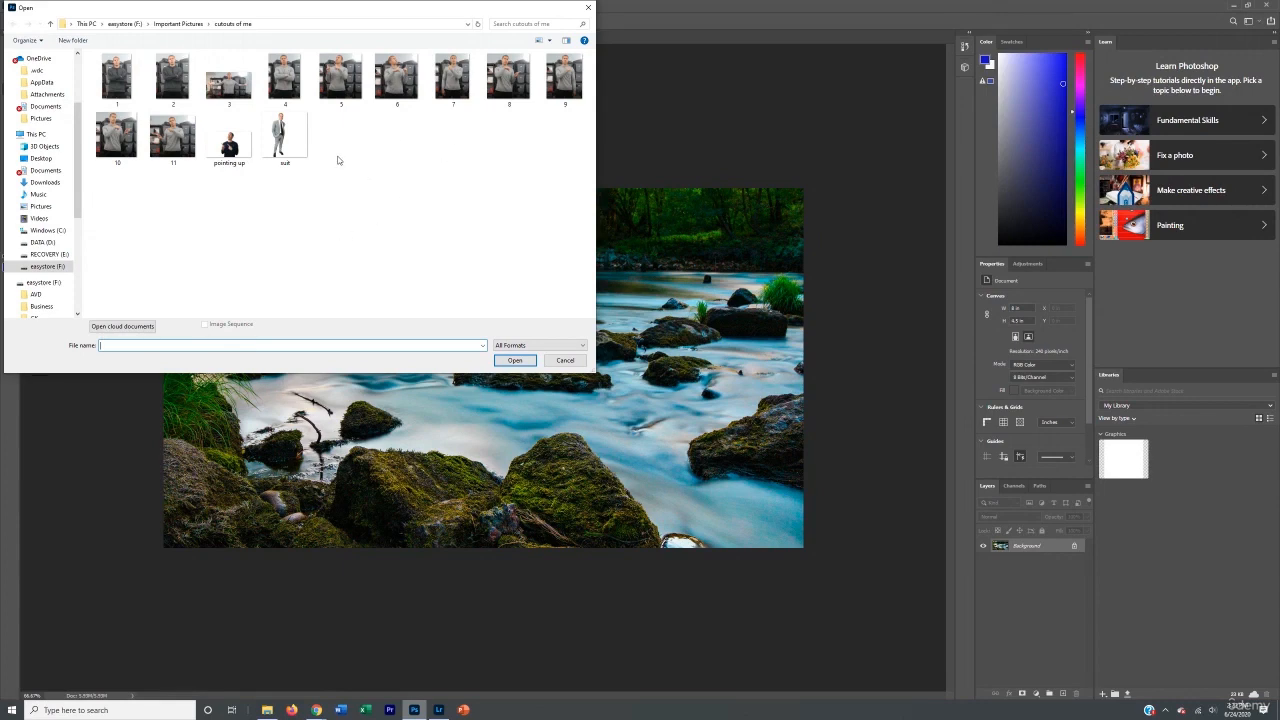
double_click(285, 148)
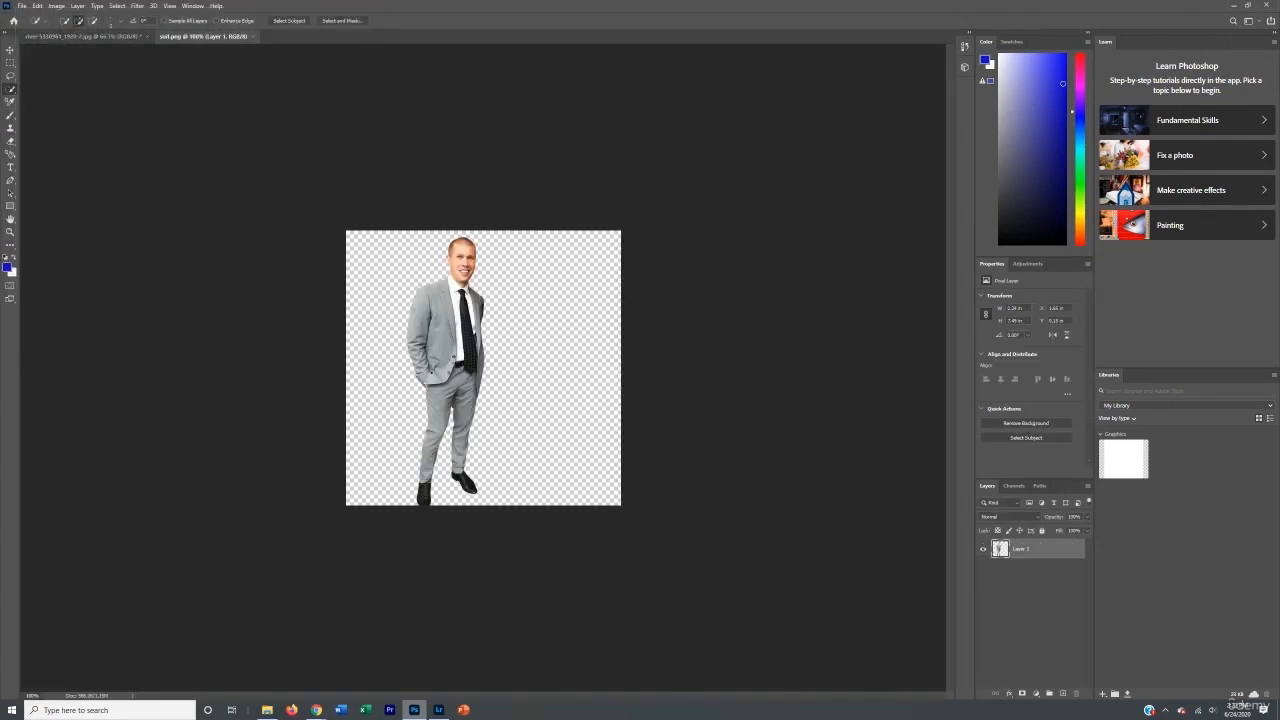
- Copy the suited man from suit.png into the river photo with the Move tool, and close suit.png without saving
click(10, 50)
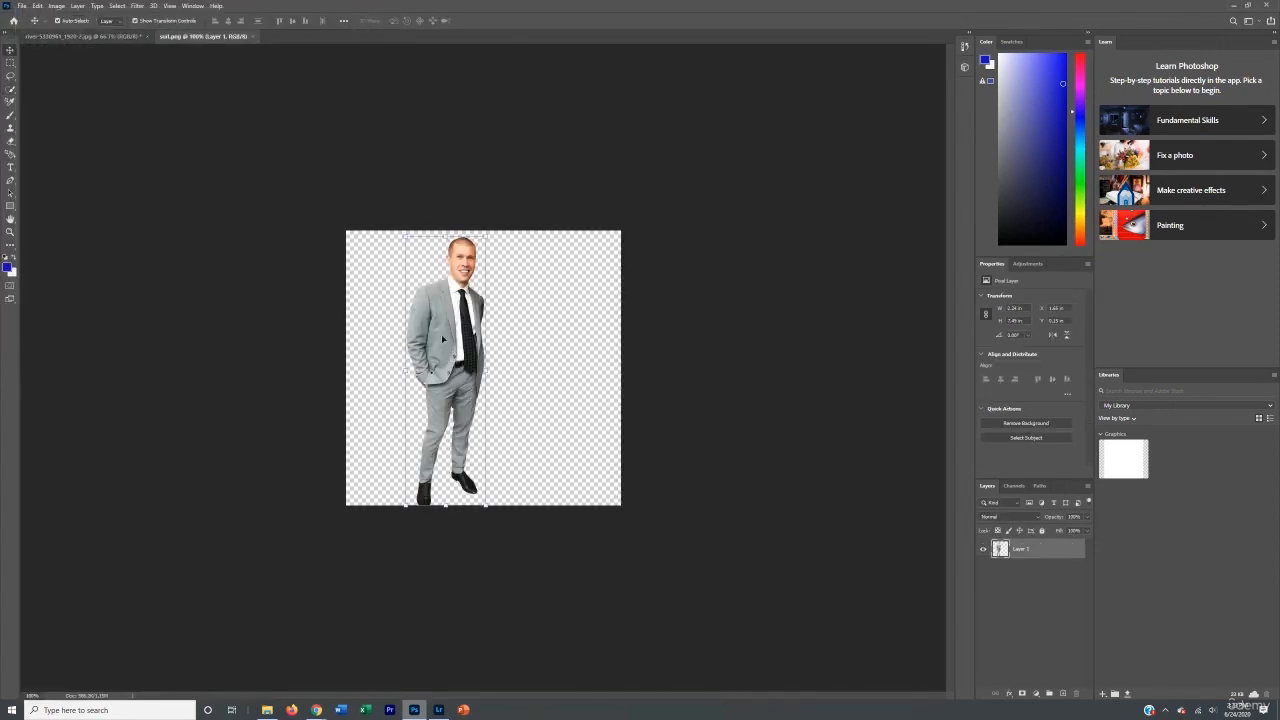
drag(255, 41, 781, 200)
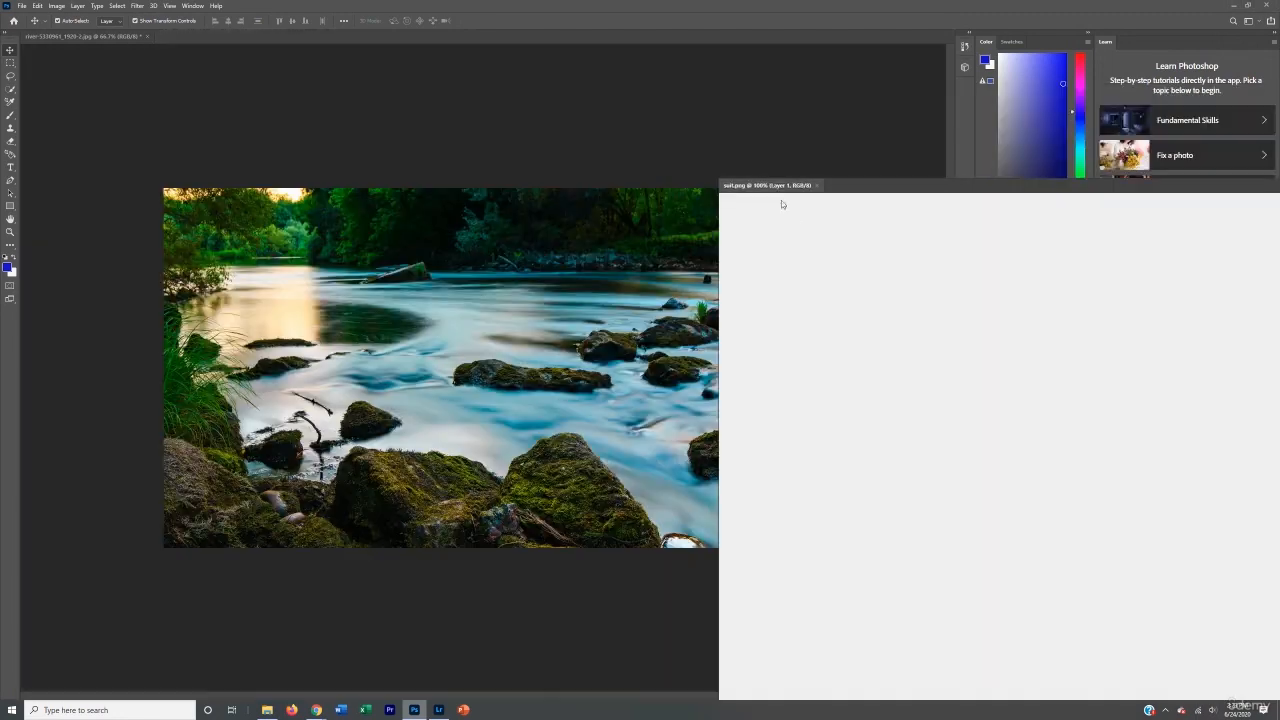
drag(830, 316, 419, 398)
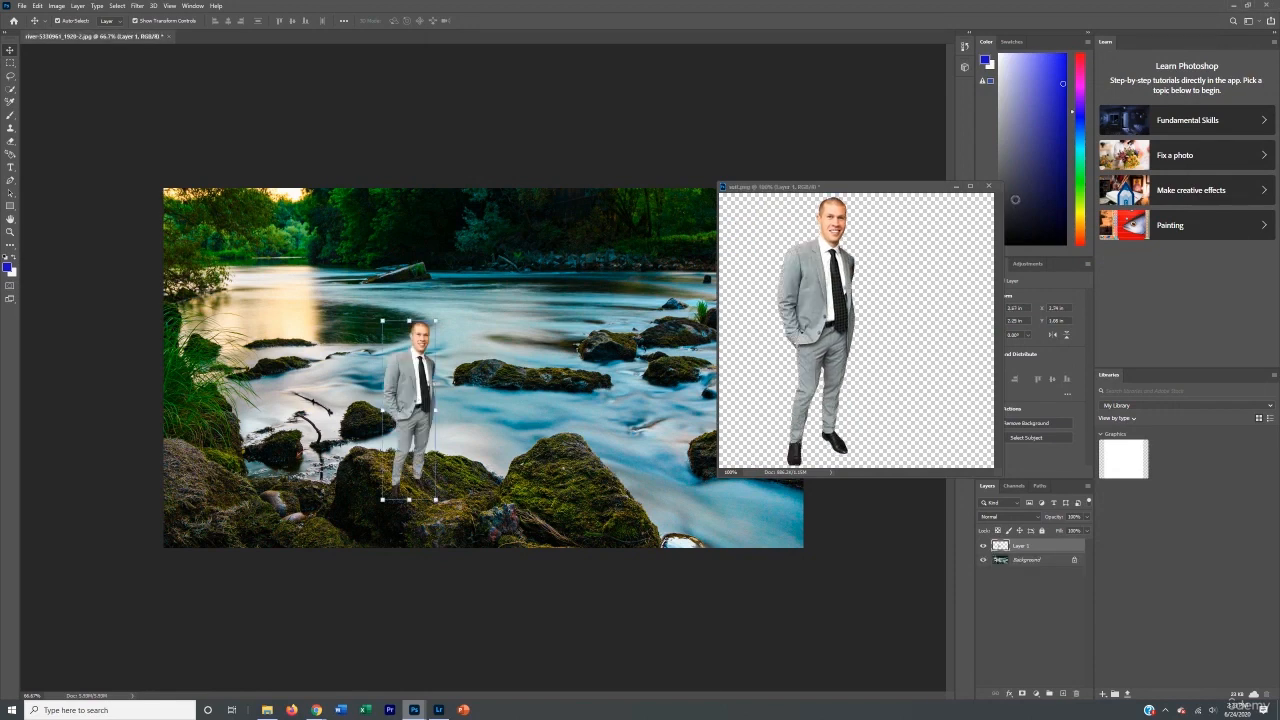
click(772, 400)
key(ctrl+w)
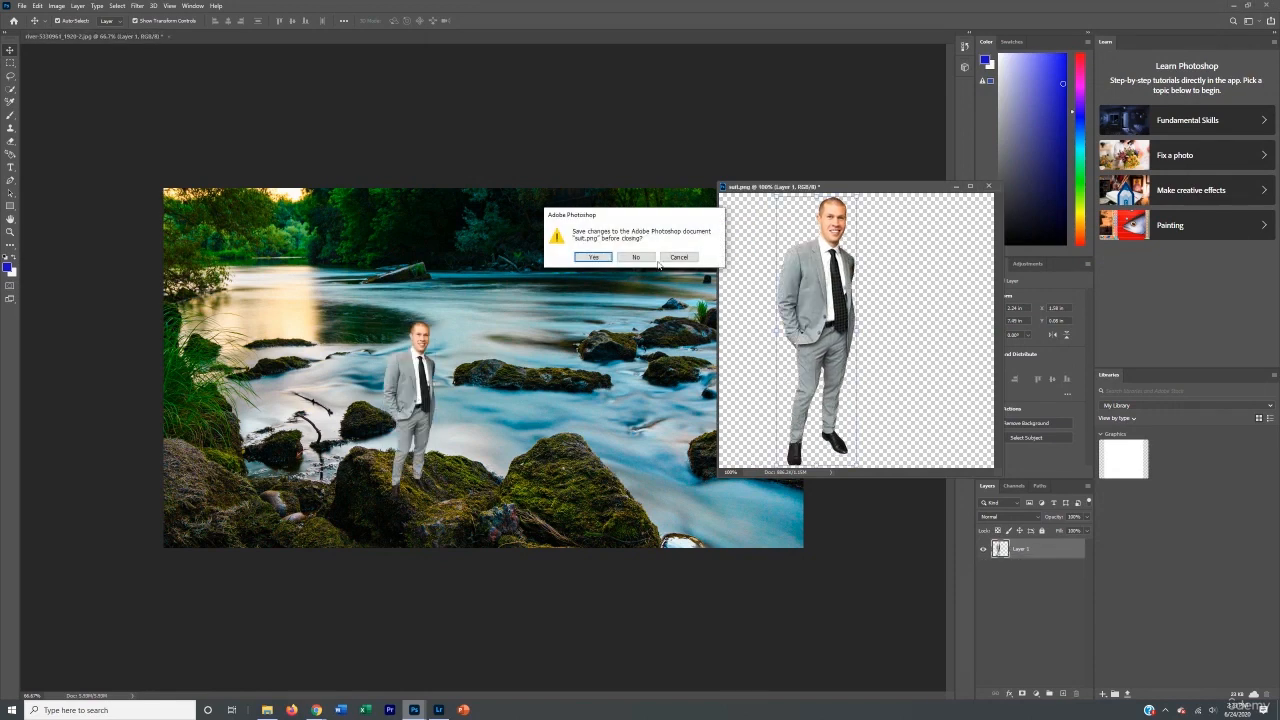
click(636, 257)
- Enlarge the suited man to about 3.9 in tall and place him on the left-hand foreground rocks of the river photo
drag(432, 322, 473, 195)
drag(458, 279, 311, 328)
key(Return)
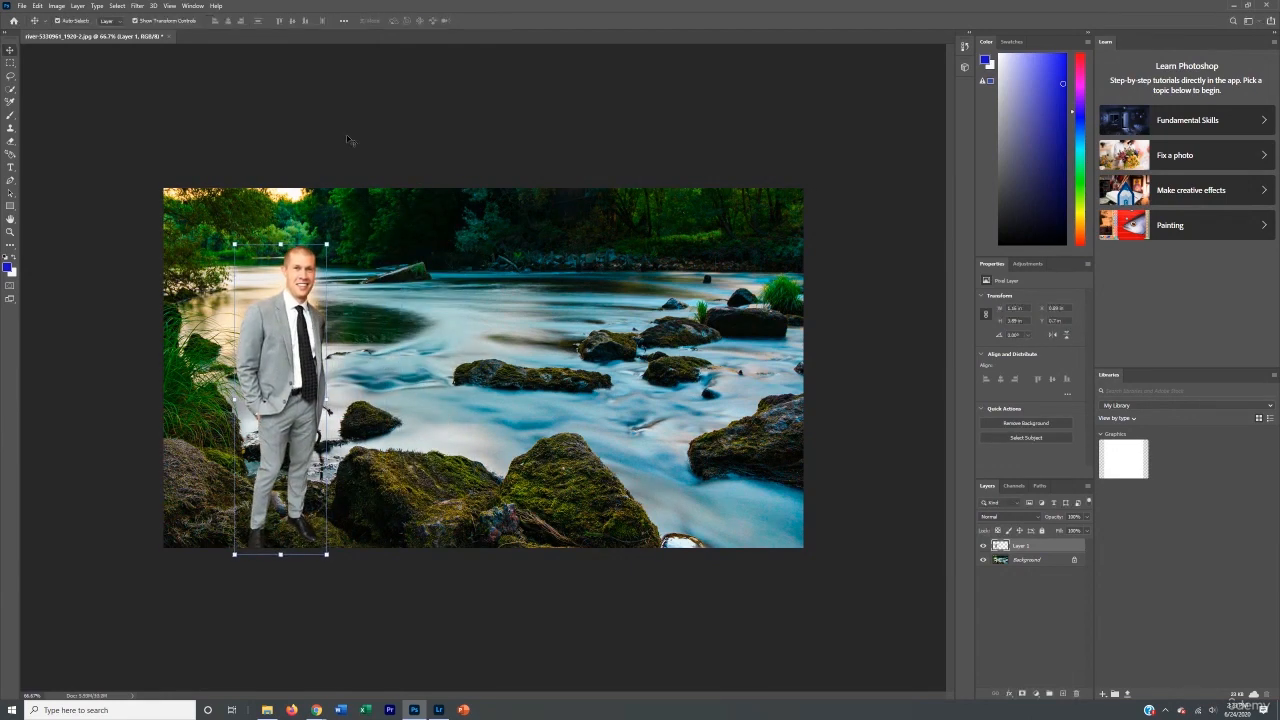
drag(310, 362, 368, 357)
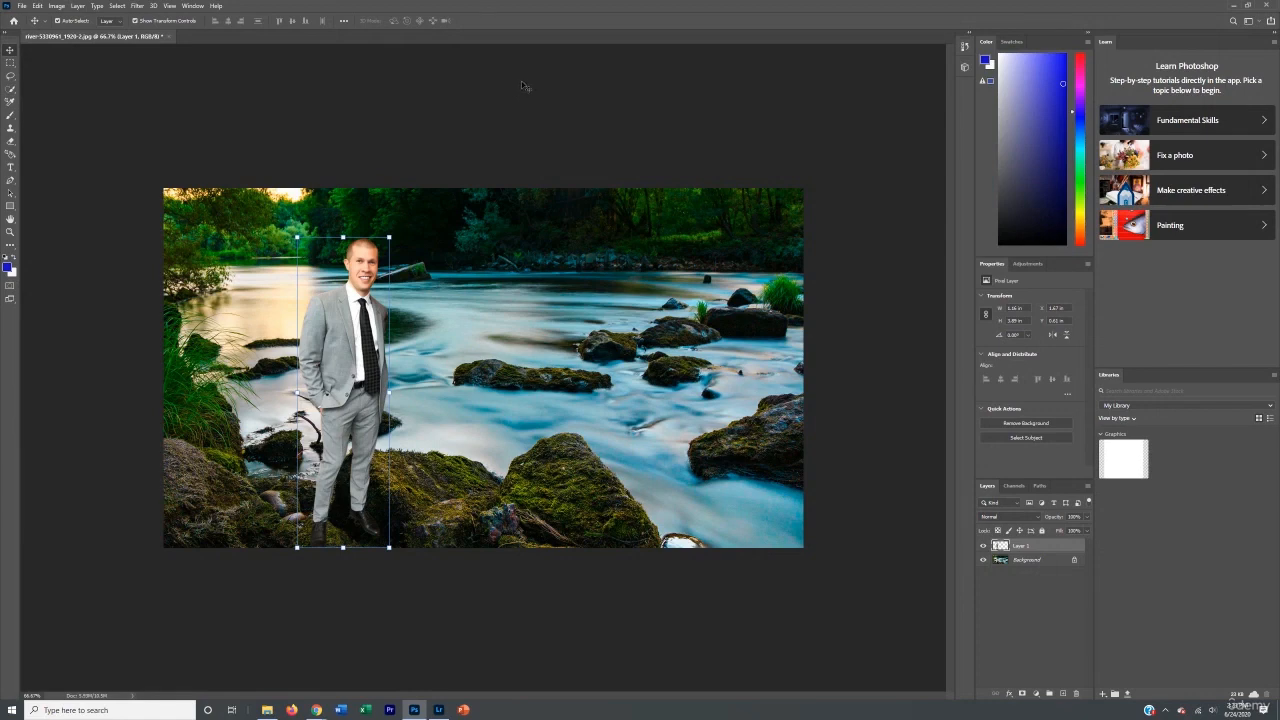
click(490, 128)
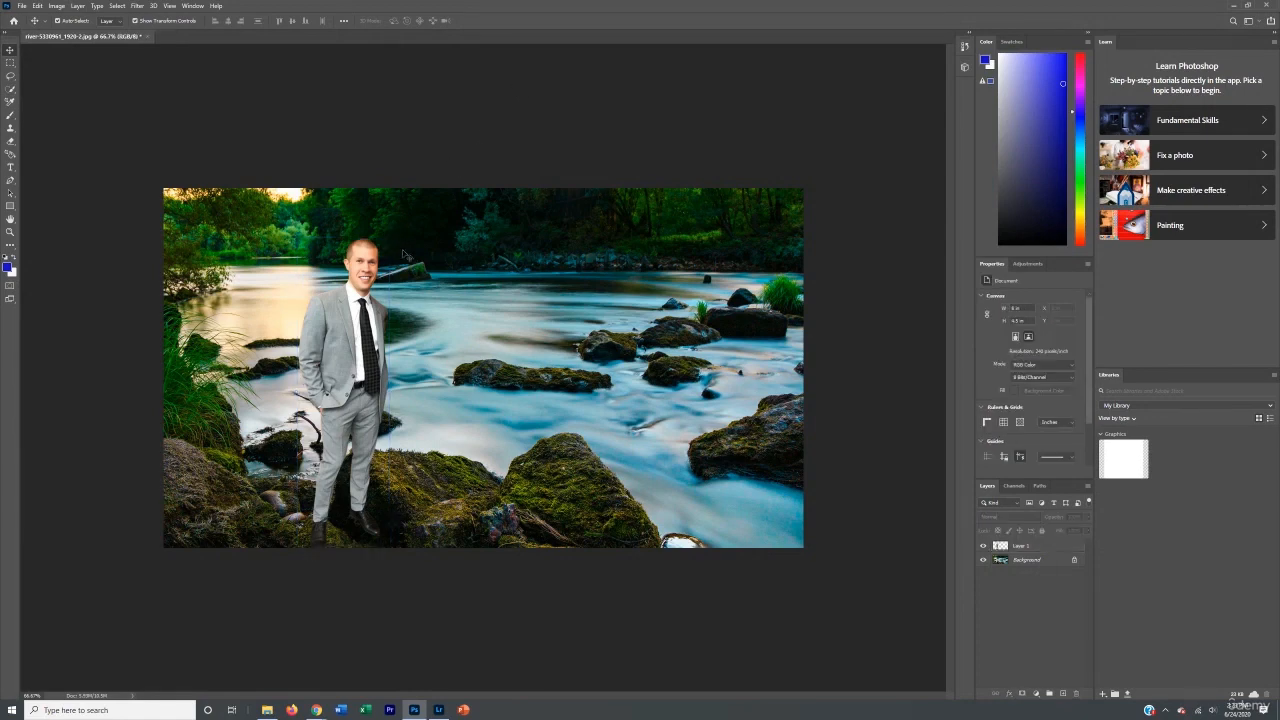
- Delete the suited man's layer from the river photo
click(372, 312)
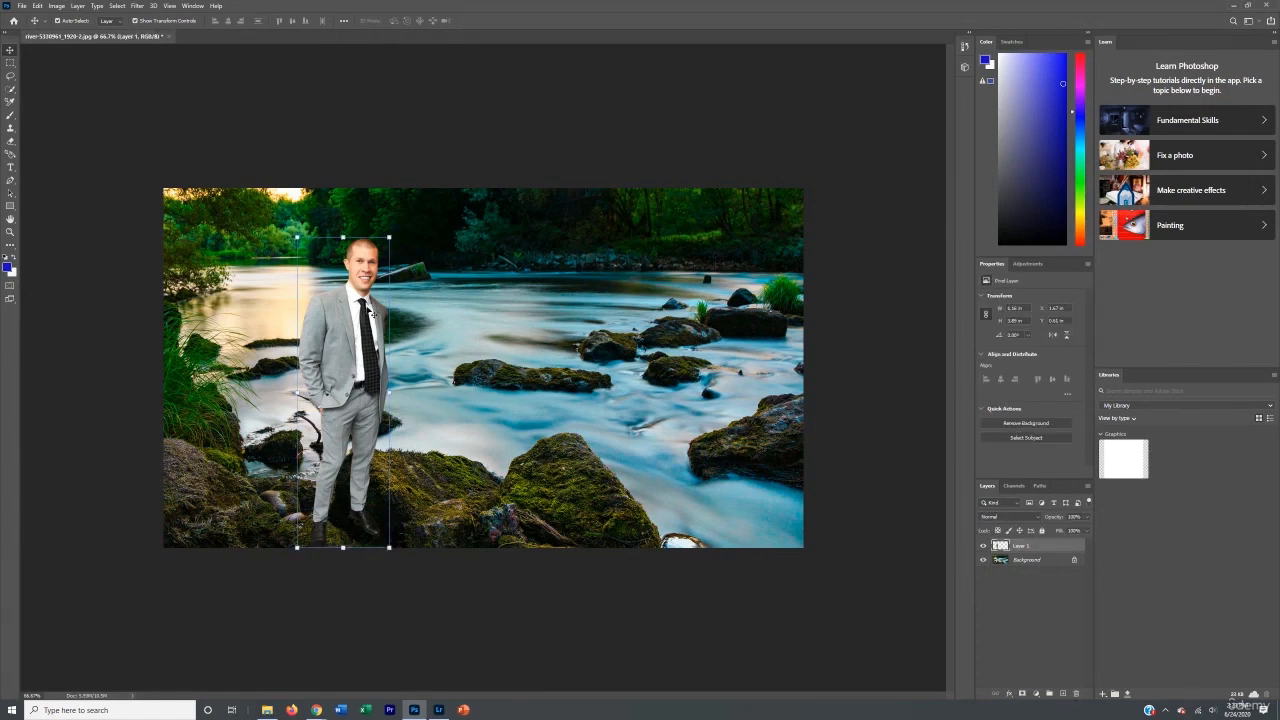
key(Delete)
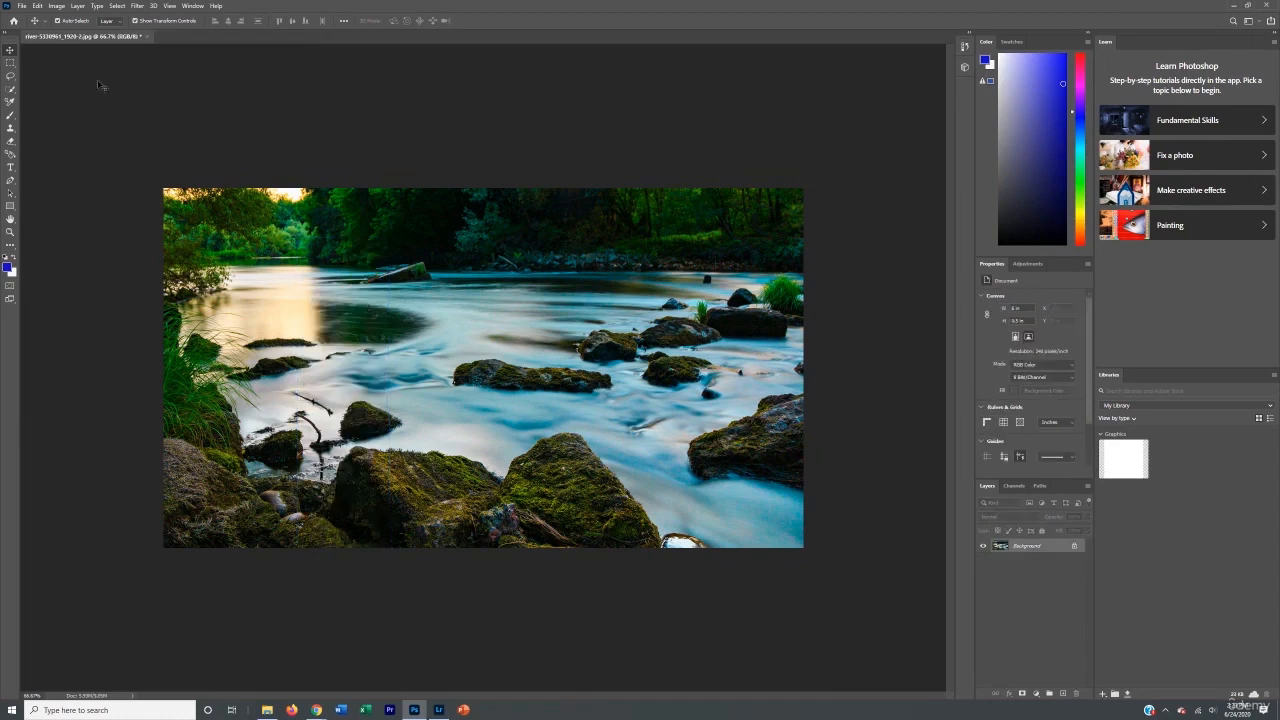
- Open image 4.PNG from the "cutouts of me" folder
click(21, 7)
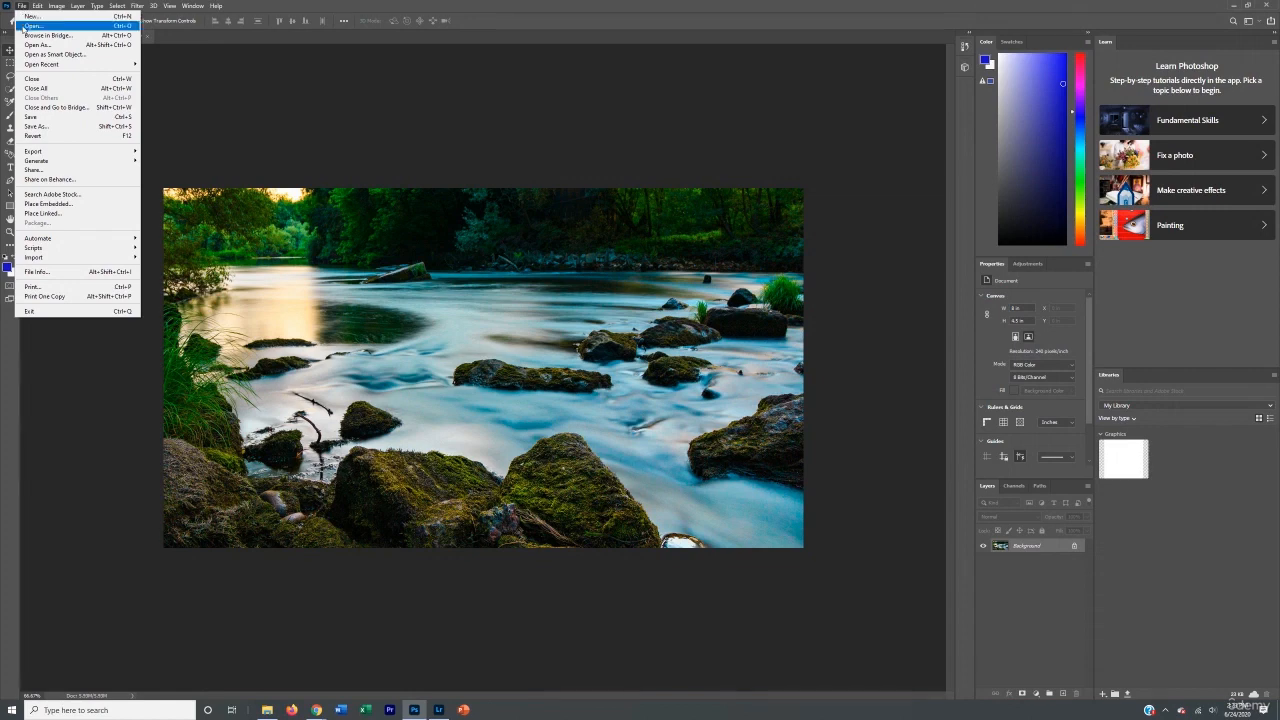
click(311, 113)
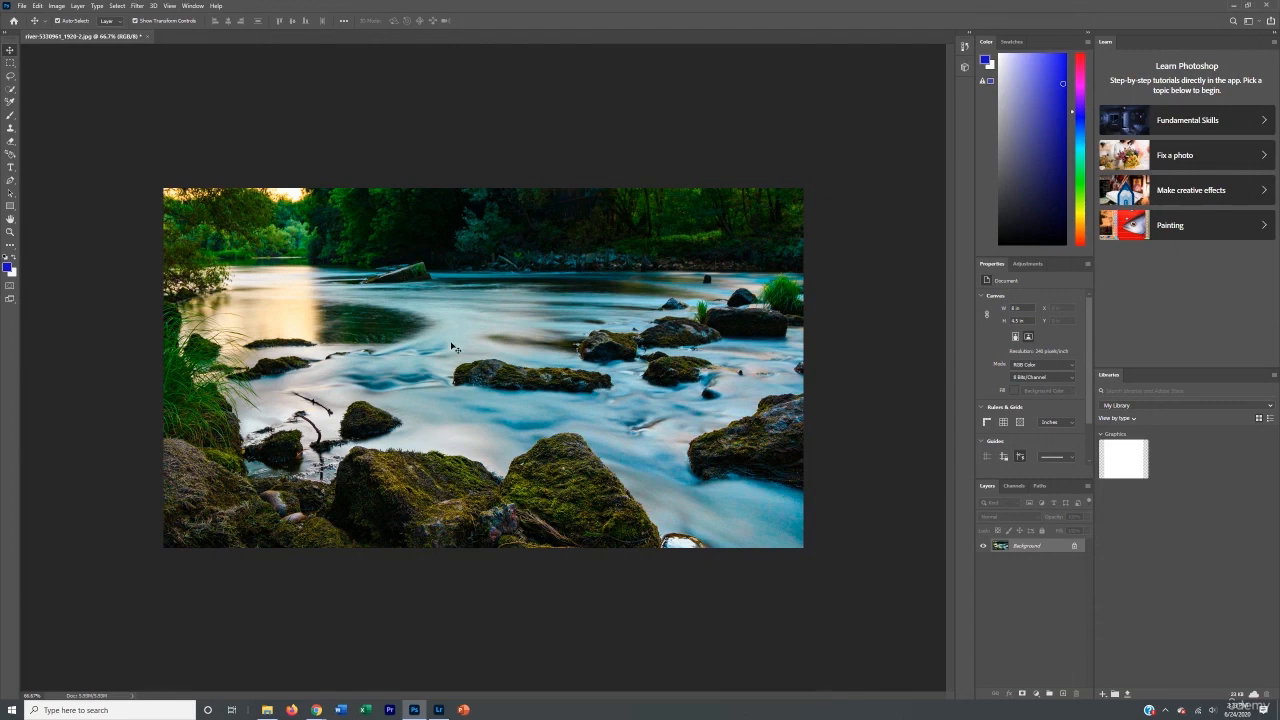
click(21, 8)
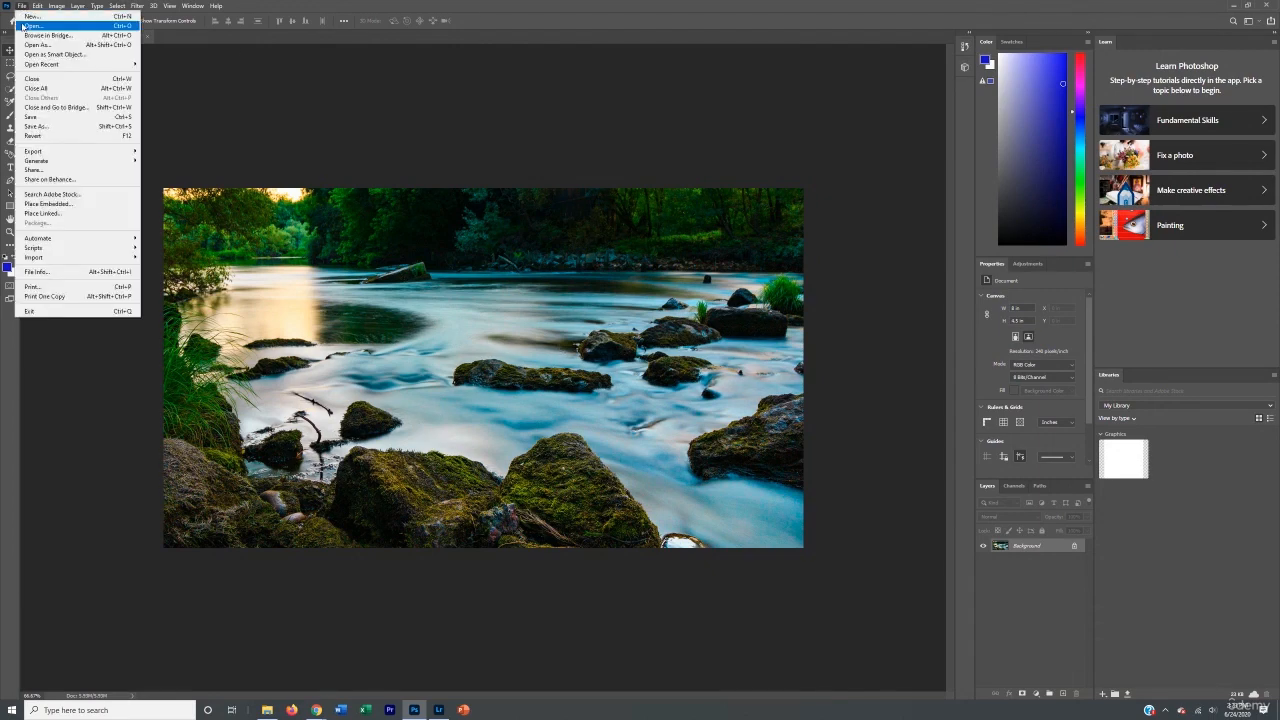
click(32, 26)
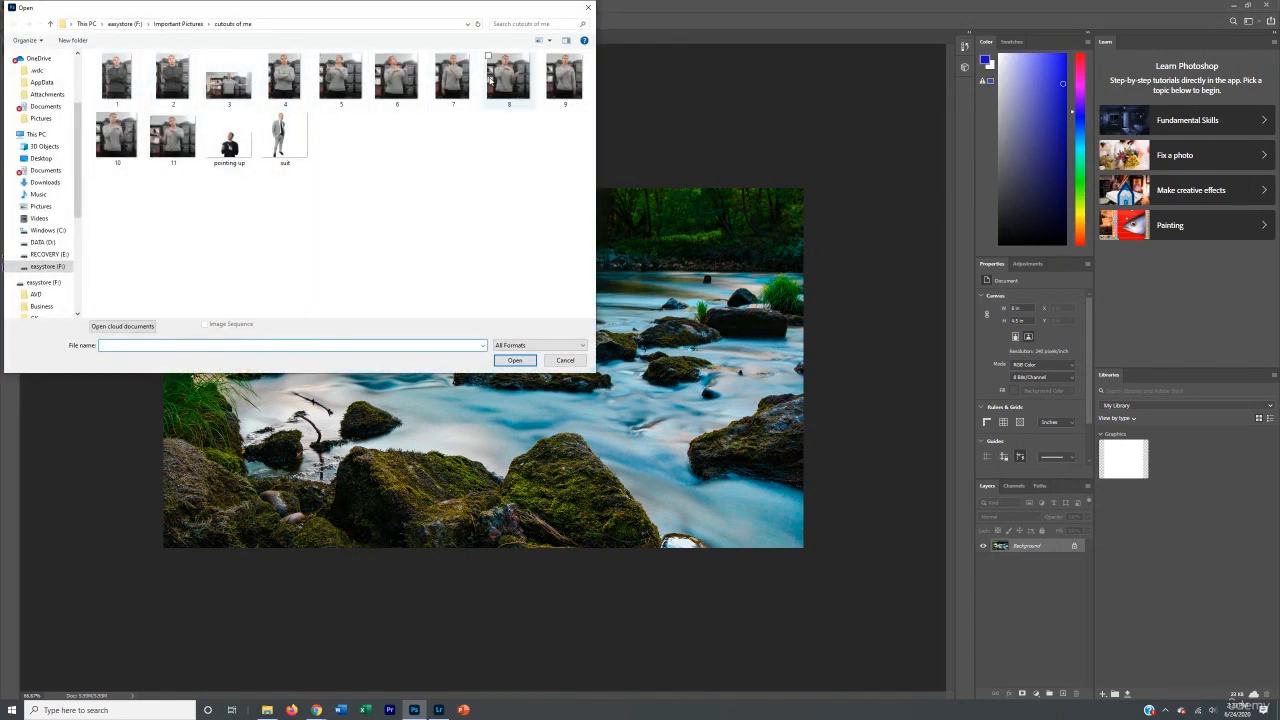
double_click(285, 88)
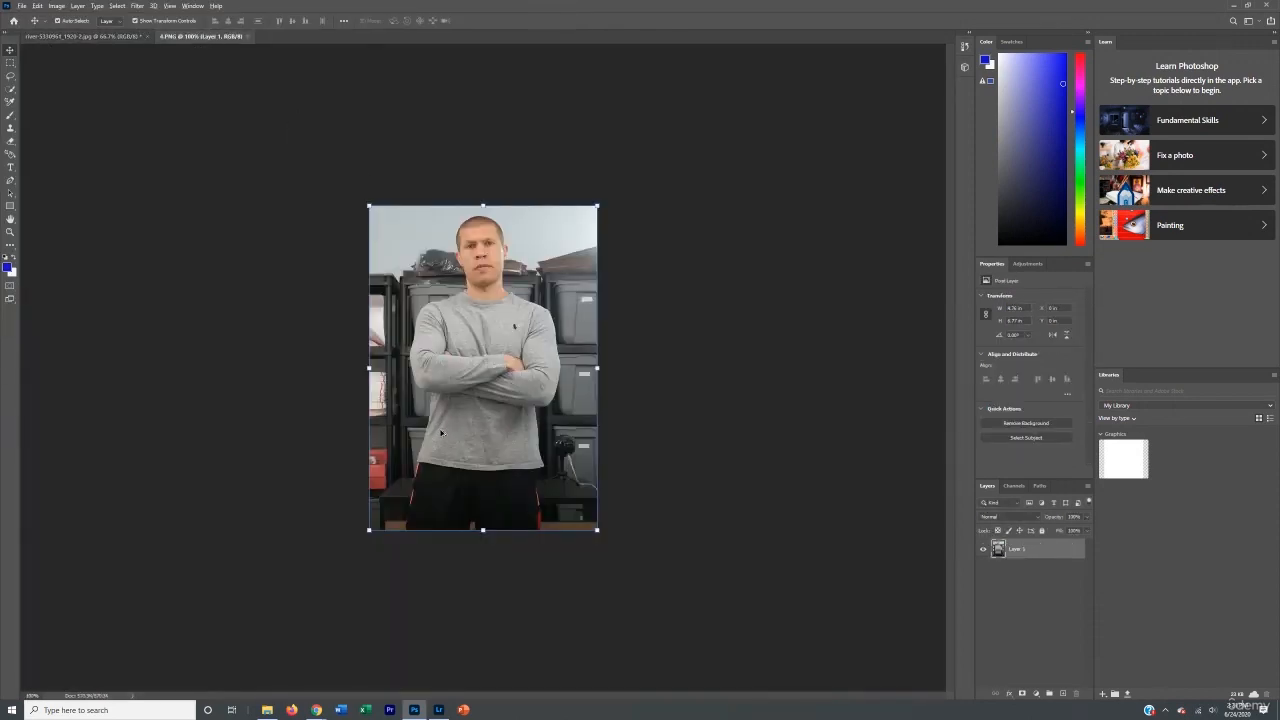
scroll(439, 429, up, 6)
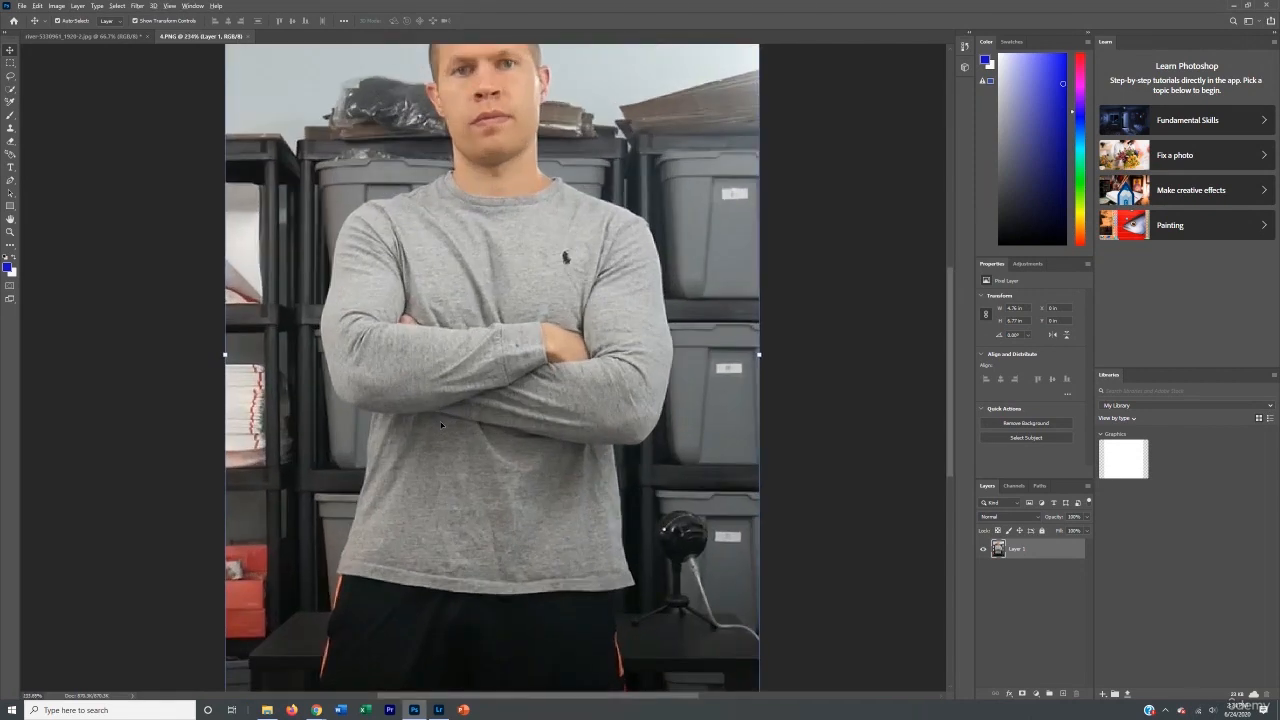
scroll(441, 425, down, 4)
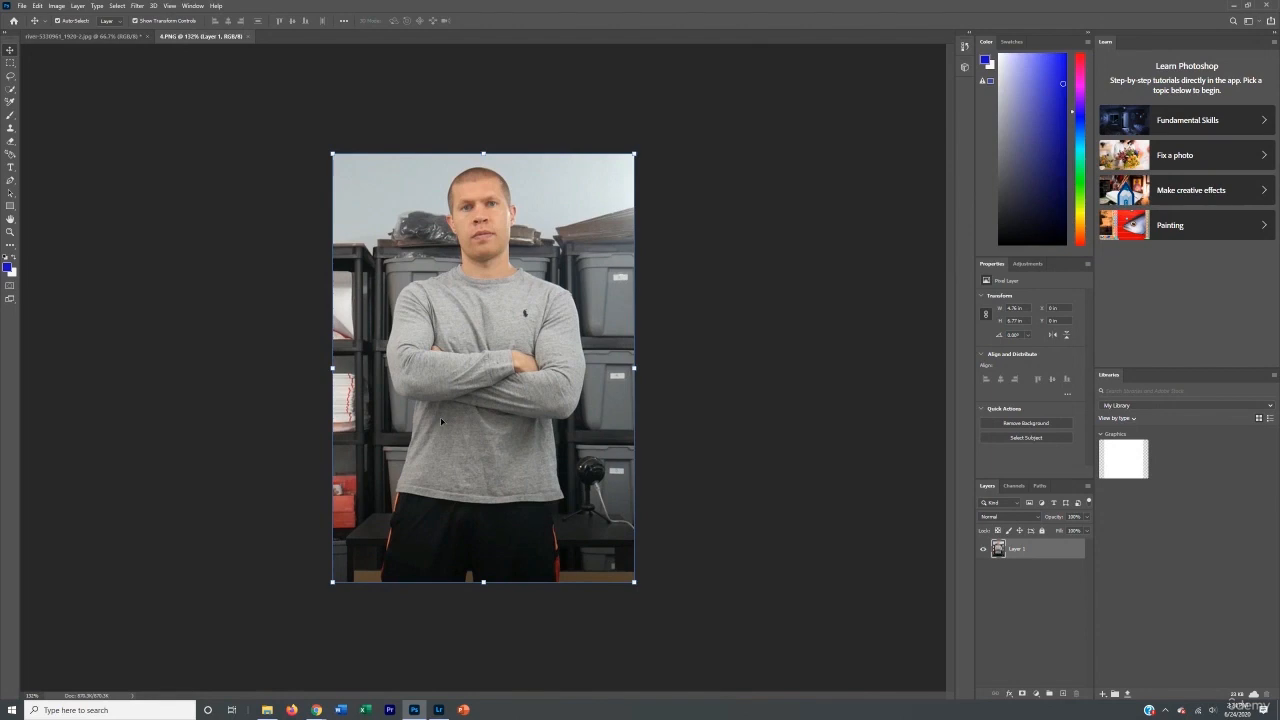
scroll(444, 396, up, 2)
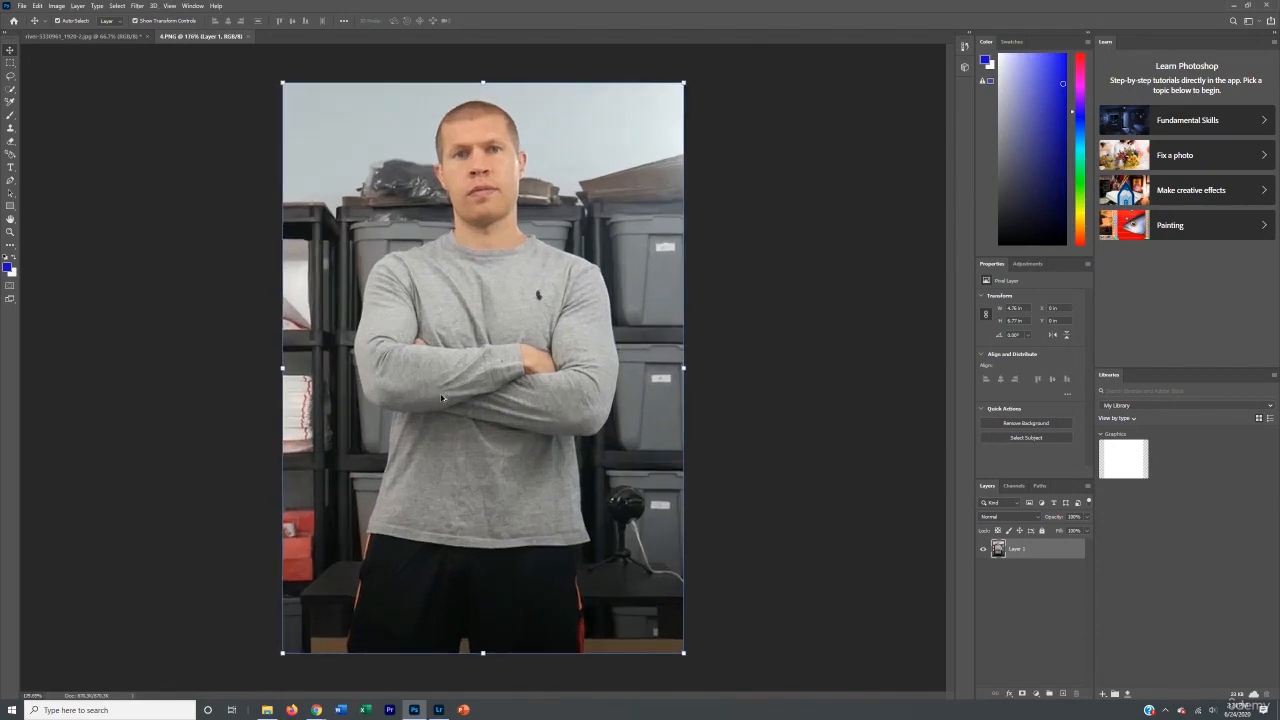
scroll(443, 398, up, 1)
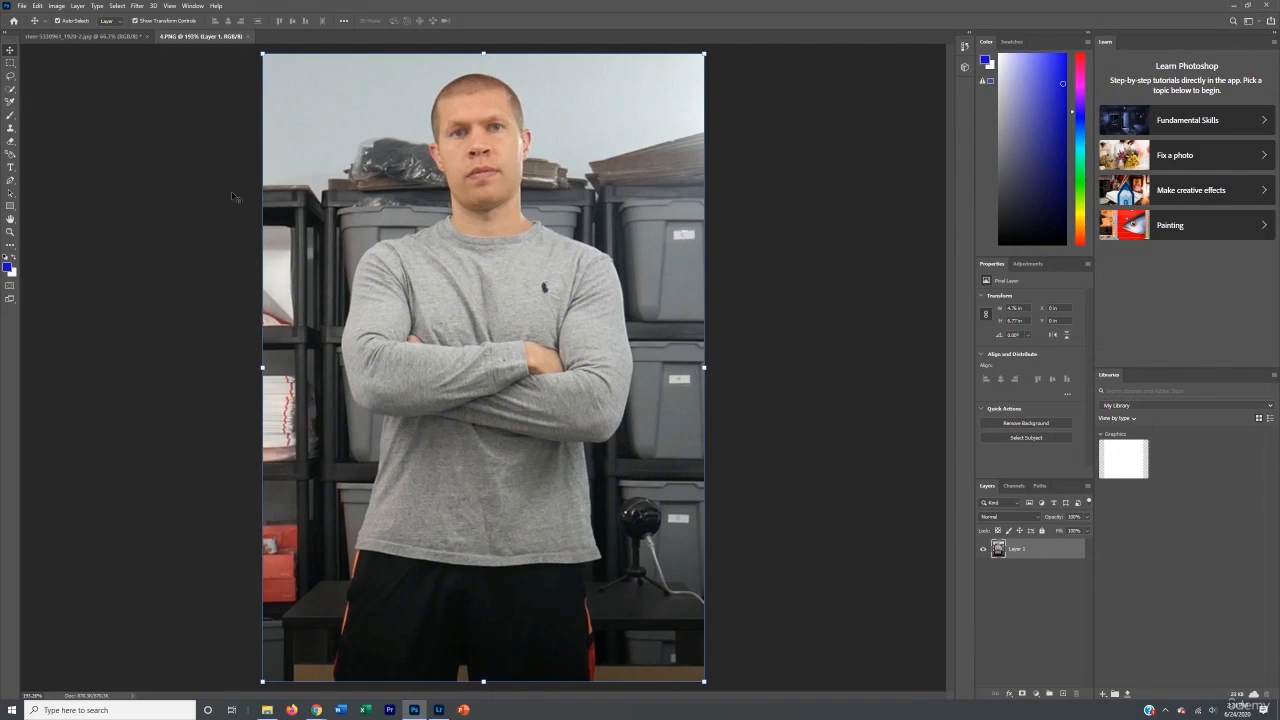
- Select the man's head and torso in 4.PNG with the Quick Selection tool
click(100, 38)
click(210, 37)
click(12, 92)
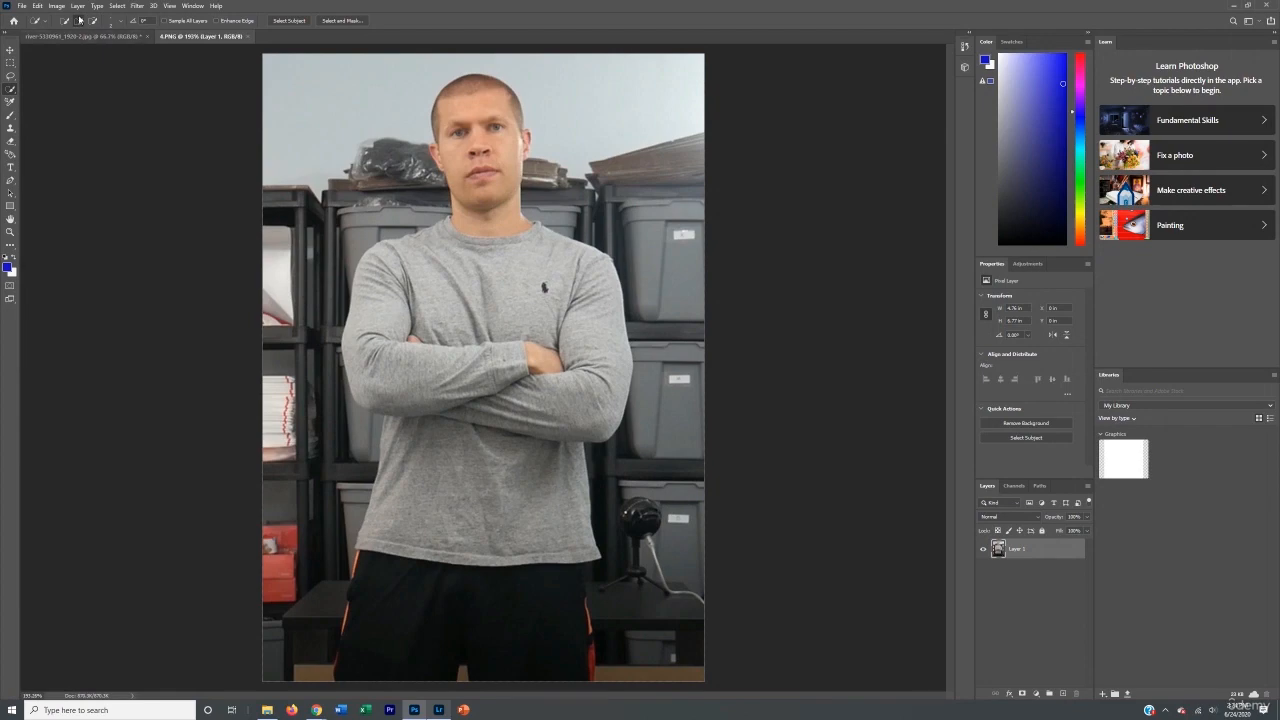
click(80, 20)
mouse_move(481, 260)
mouse_down()
mouse_move(497, 304)
mouse_move(500, 518)
mouse_up()
- Subtract the stray background area below the man's left-hand elbow from the quick selection
click(10, 181)
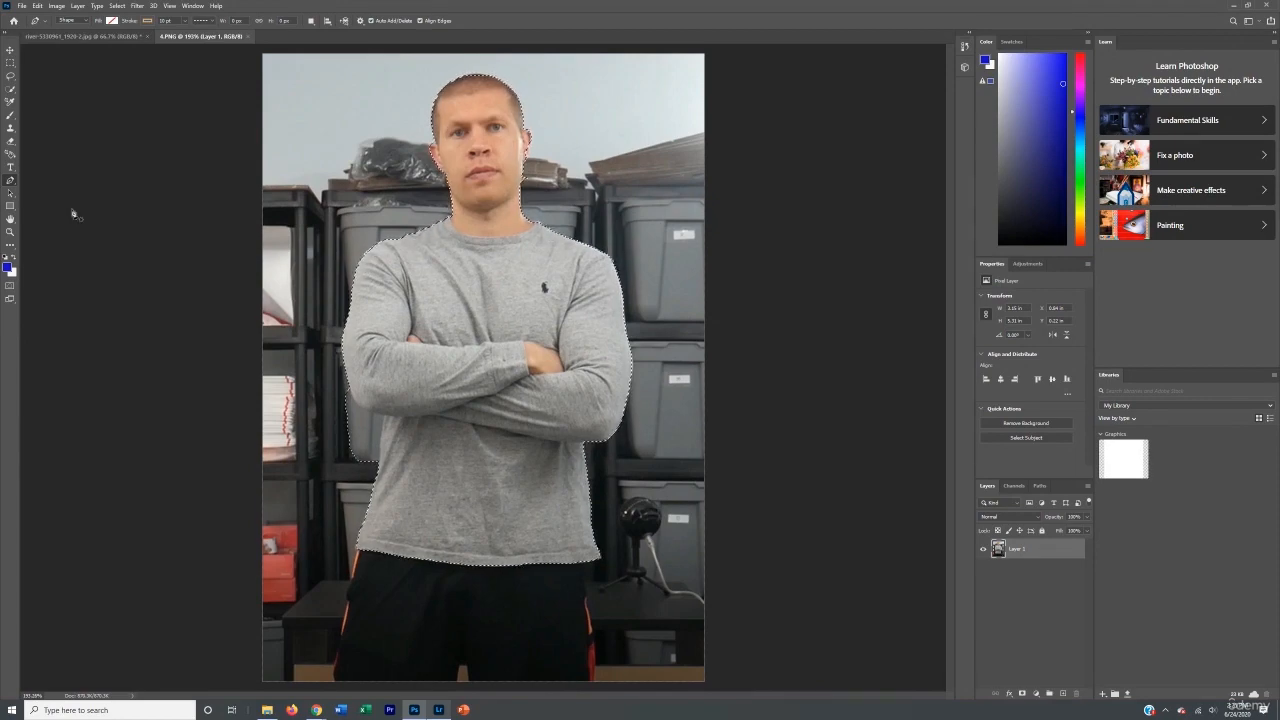
click(12, 89)
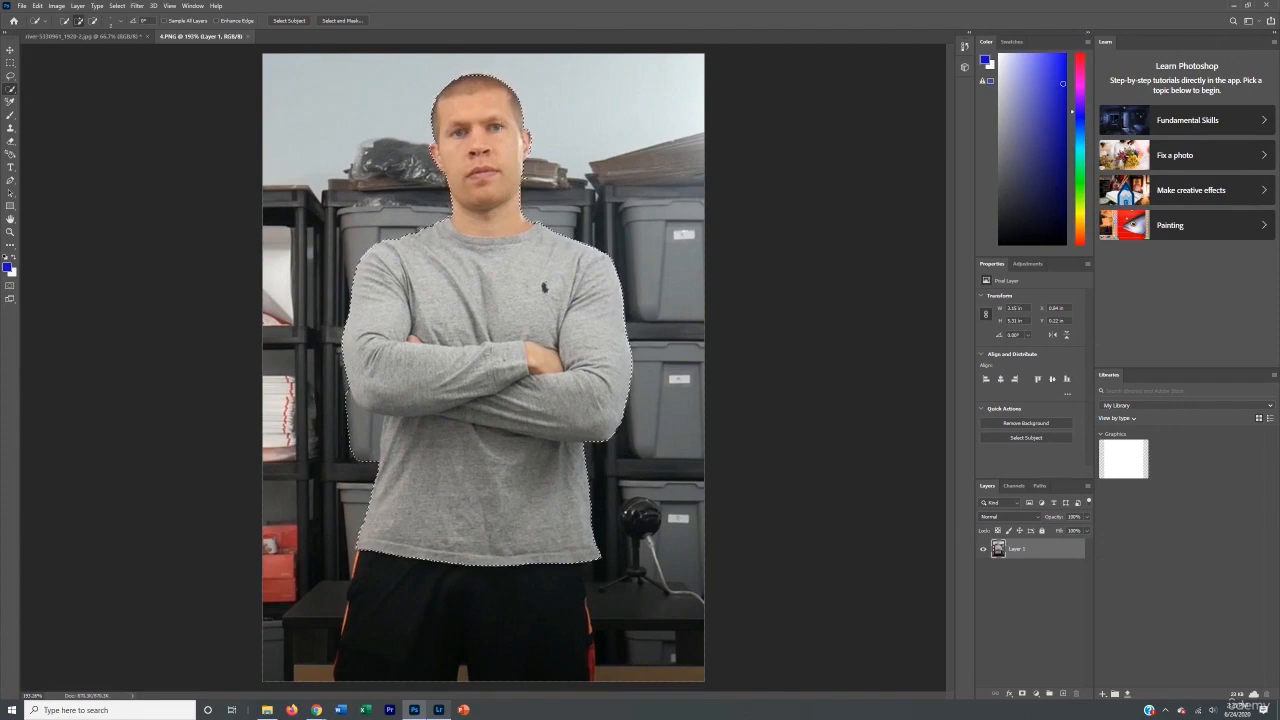
click(93, 21)
click(79, 21)
- Replace the current selection with an automatic Select Subject selection of the whole man
click(288, 20)
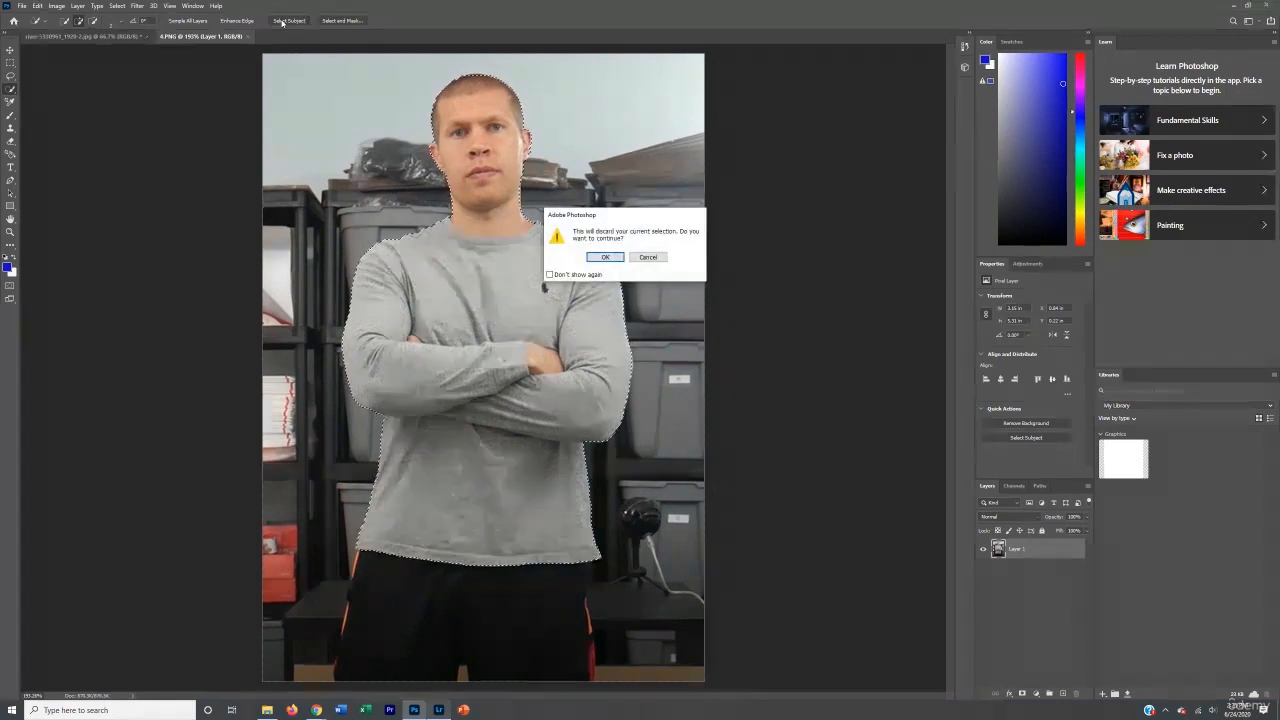
click(604, 257)
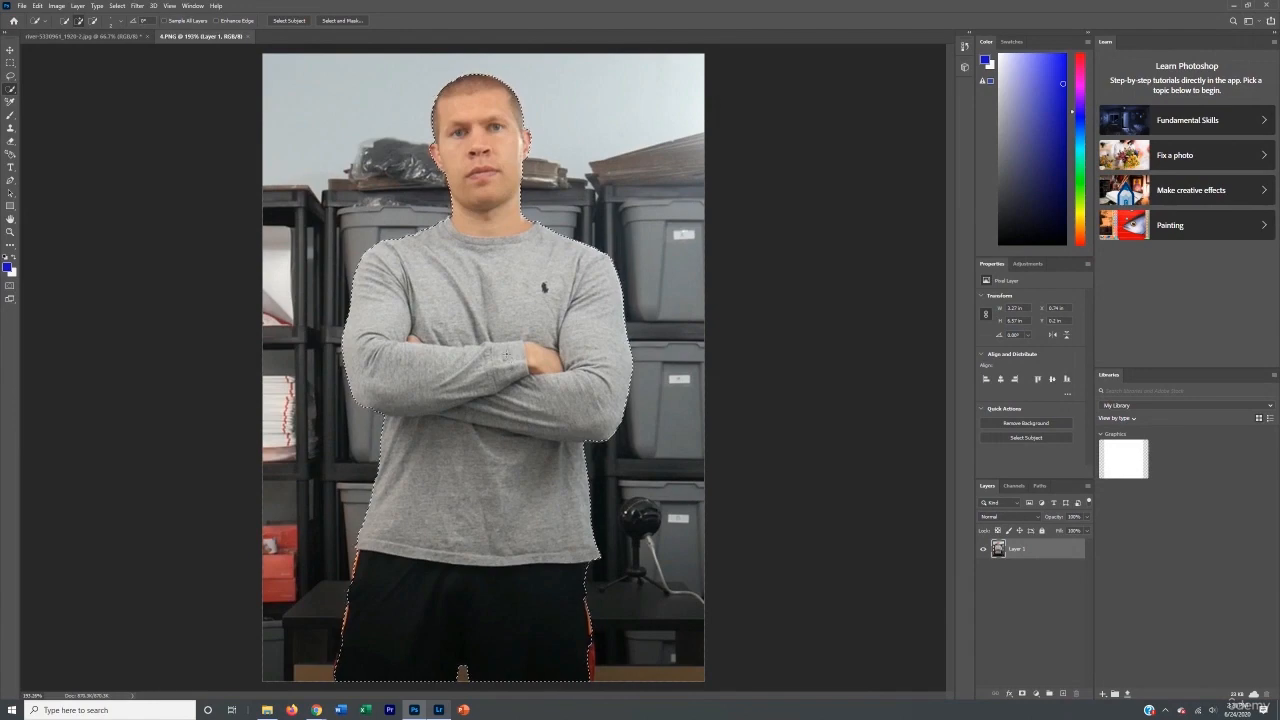
- Copy the selected man from 4.PNG into the river photo with the Move tool, and close 4.PNG without saving
click(10, 52)
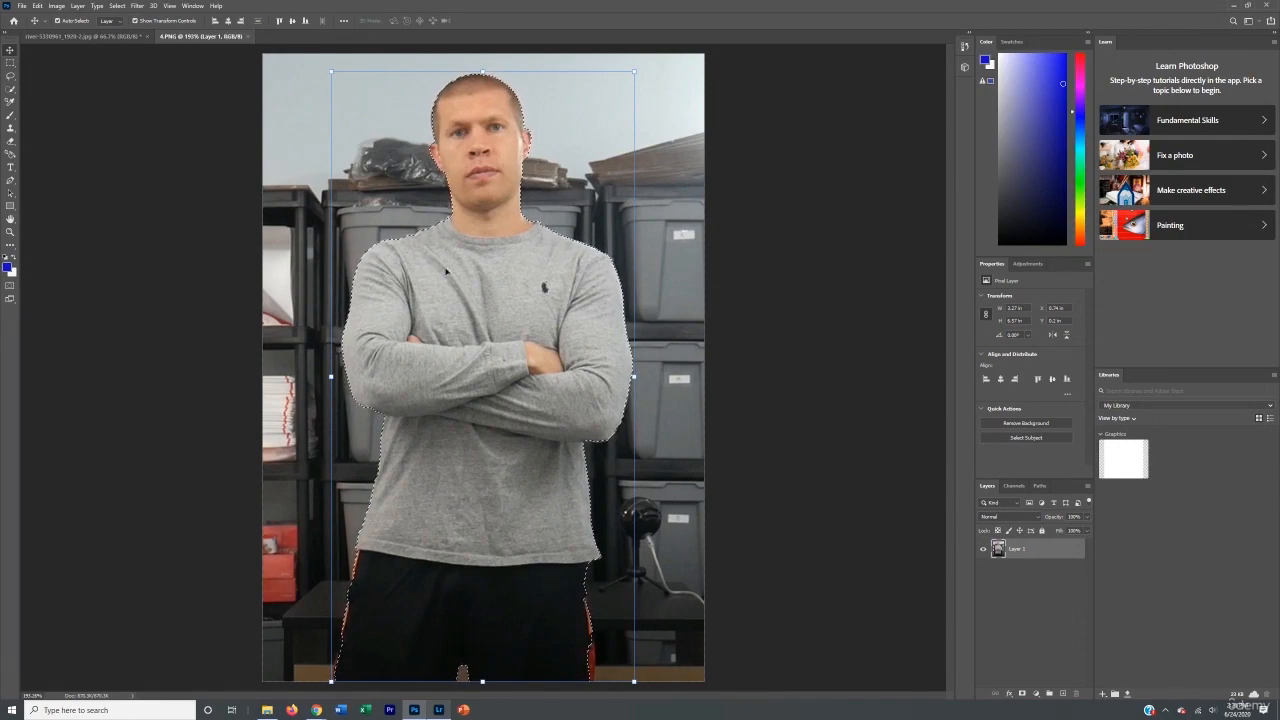
drag(446, 272, 524, 343)
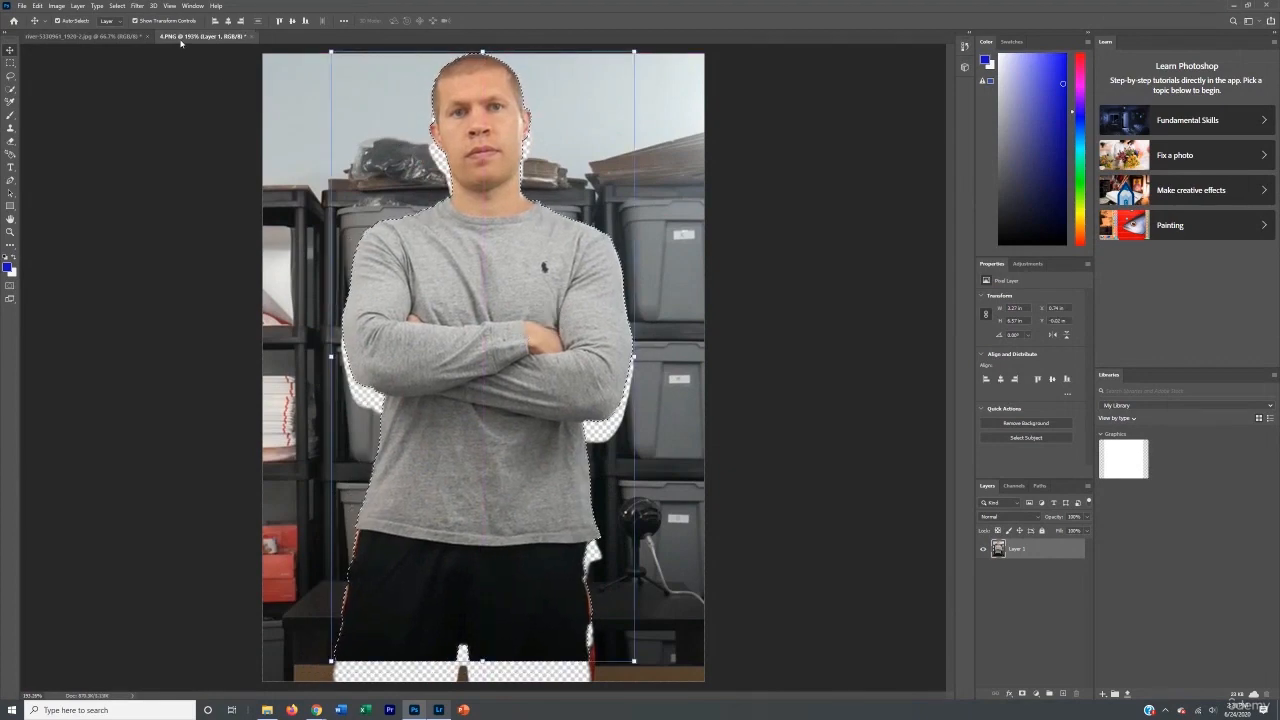
drag(181, 39, 646, 182)
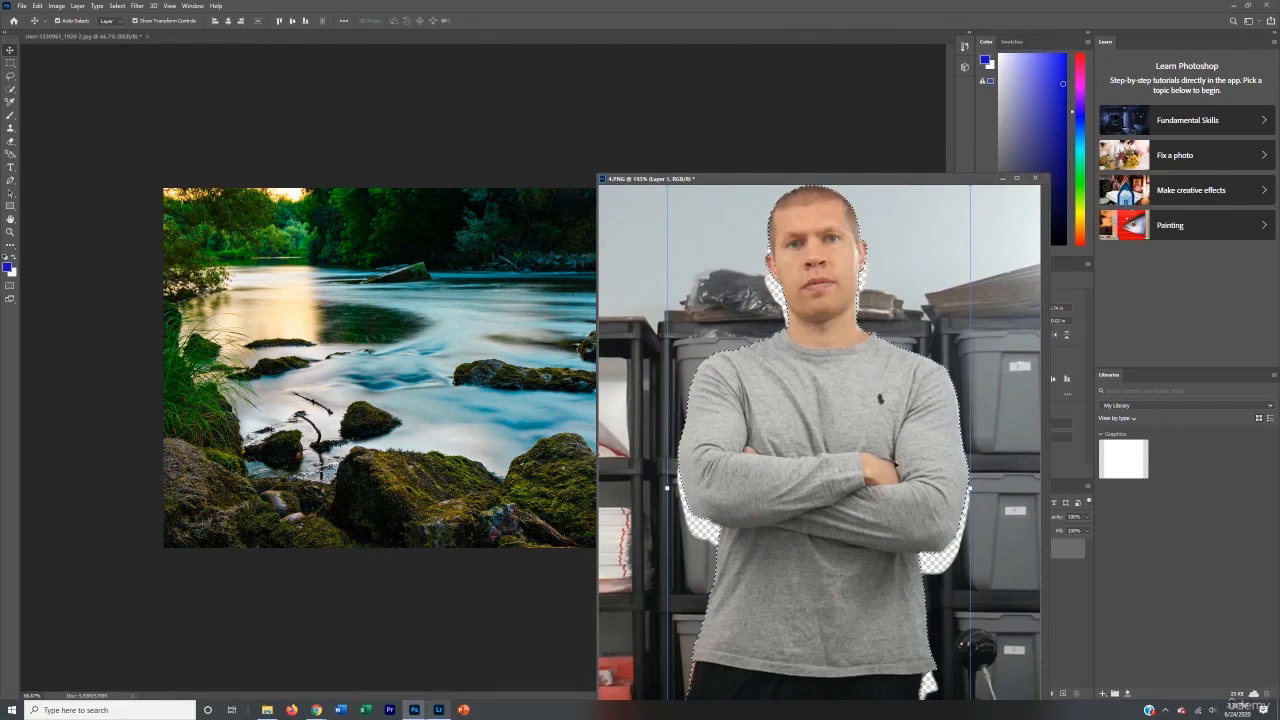
drag(784, 477, 348, 462)
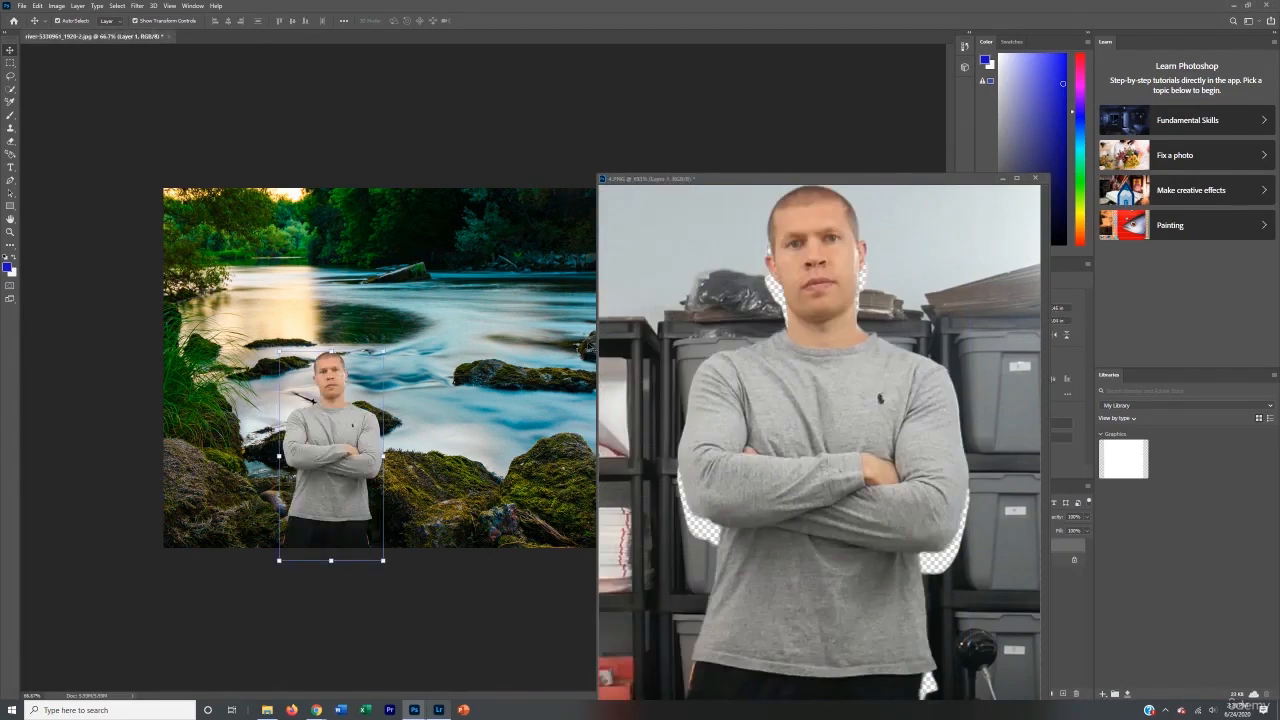
click(1035, 178)
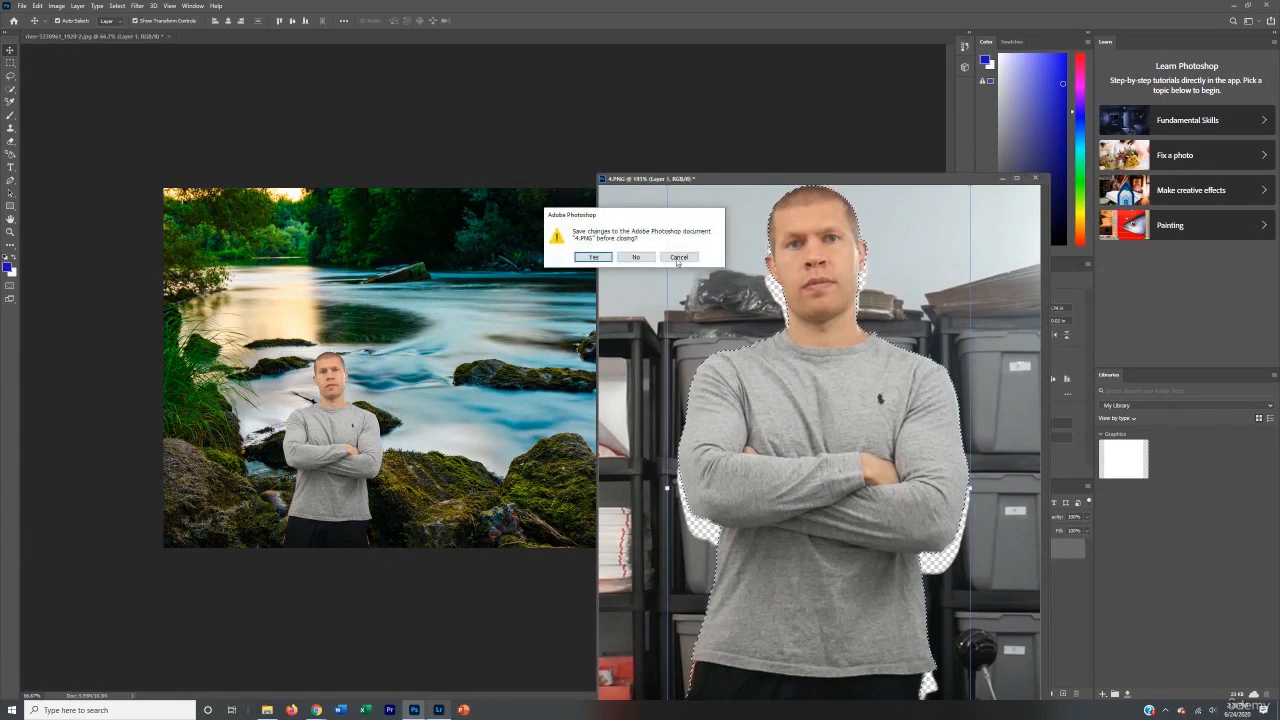
click(636, 257)
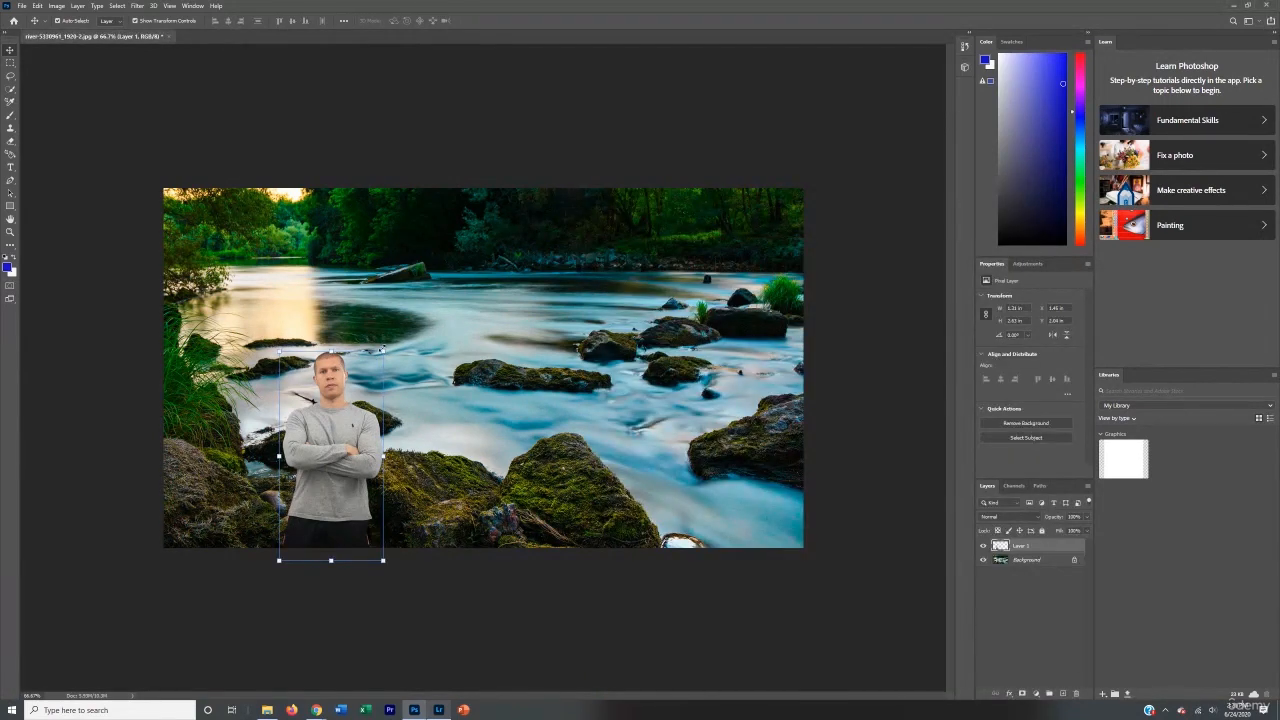
- Scale the man in the grey shirt to about 194% and place him on the right side of the river photo
drag(381, 349, 457, 190)
drag(390, 383, 697, 455)
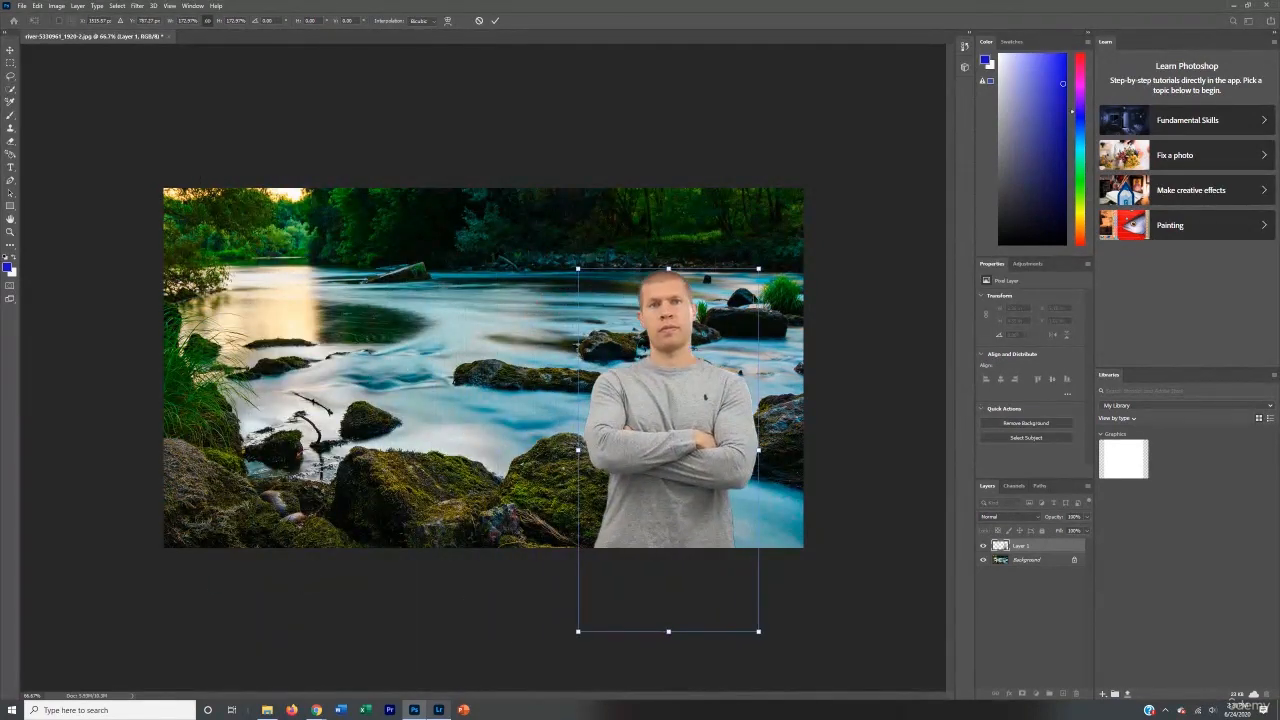
drag(758, 269, 780, 224)
drag(684, 380, 666, 390)
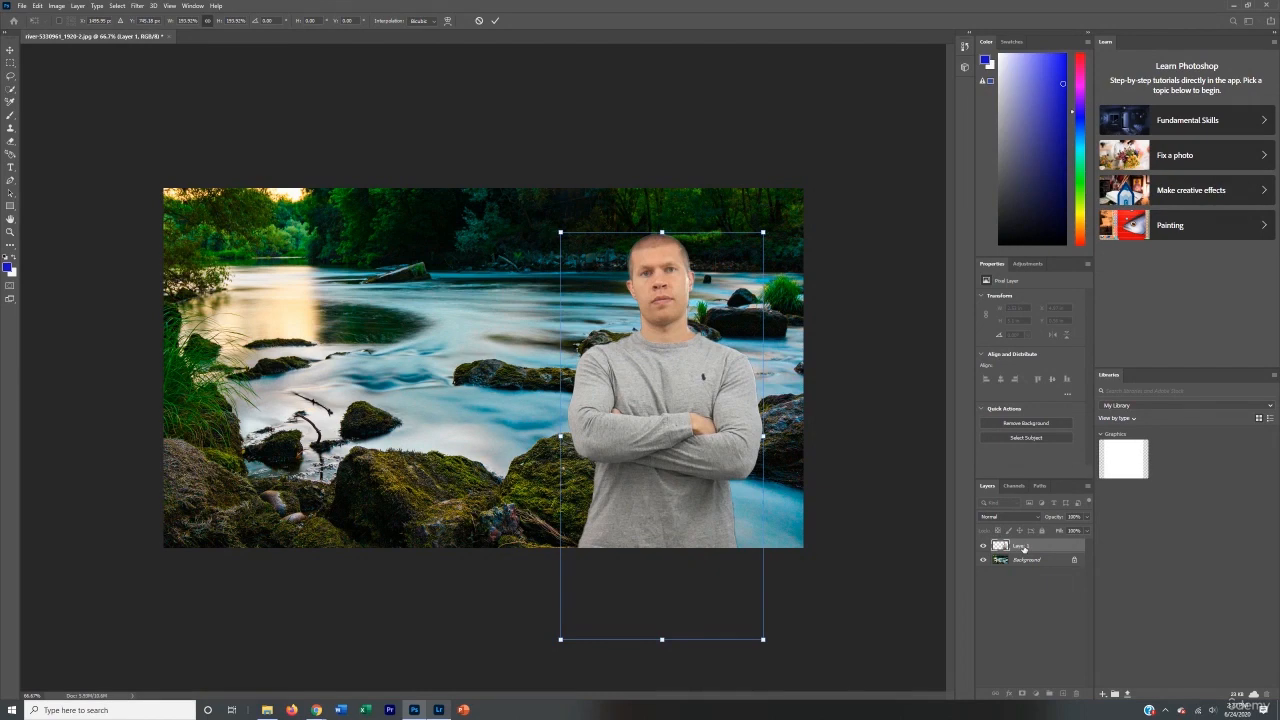
key(Return)
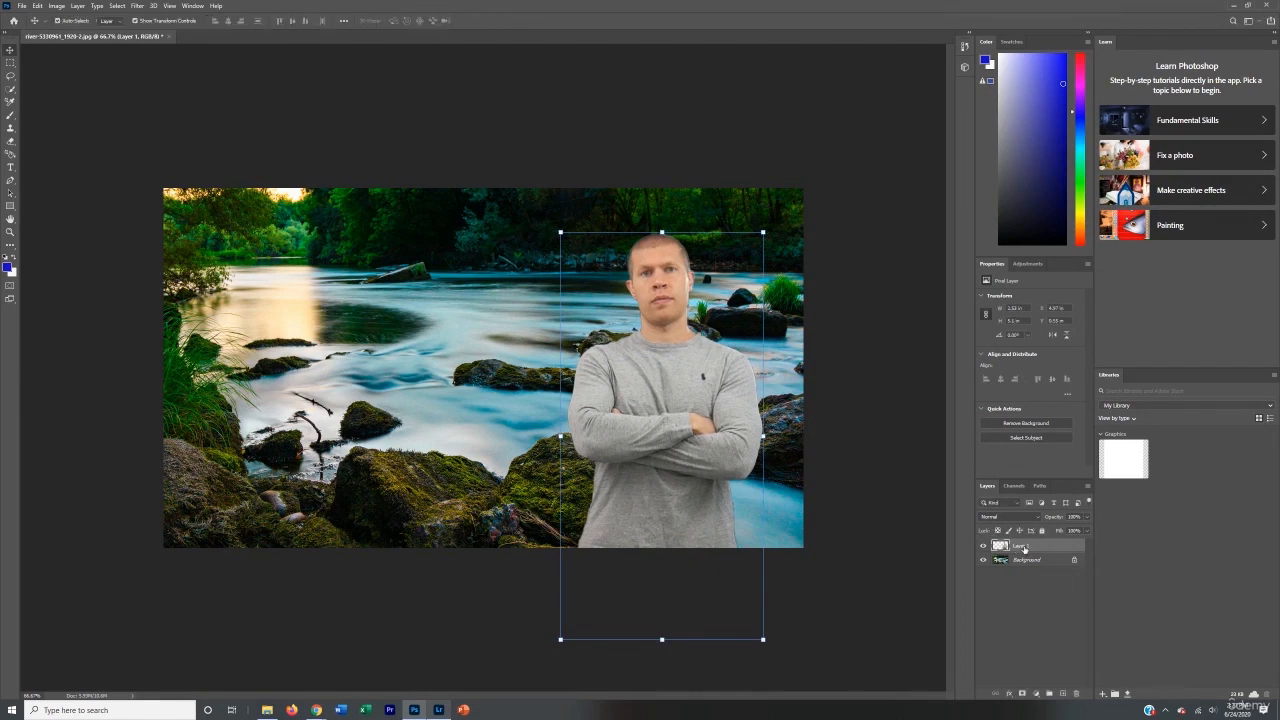
- Preview Outer Glow and Drop Shadow effects on the man's layer, and apply only the Drop Shadow
right_click(1023, 548)
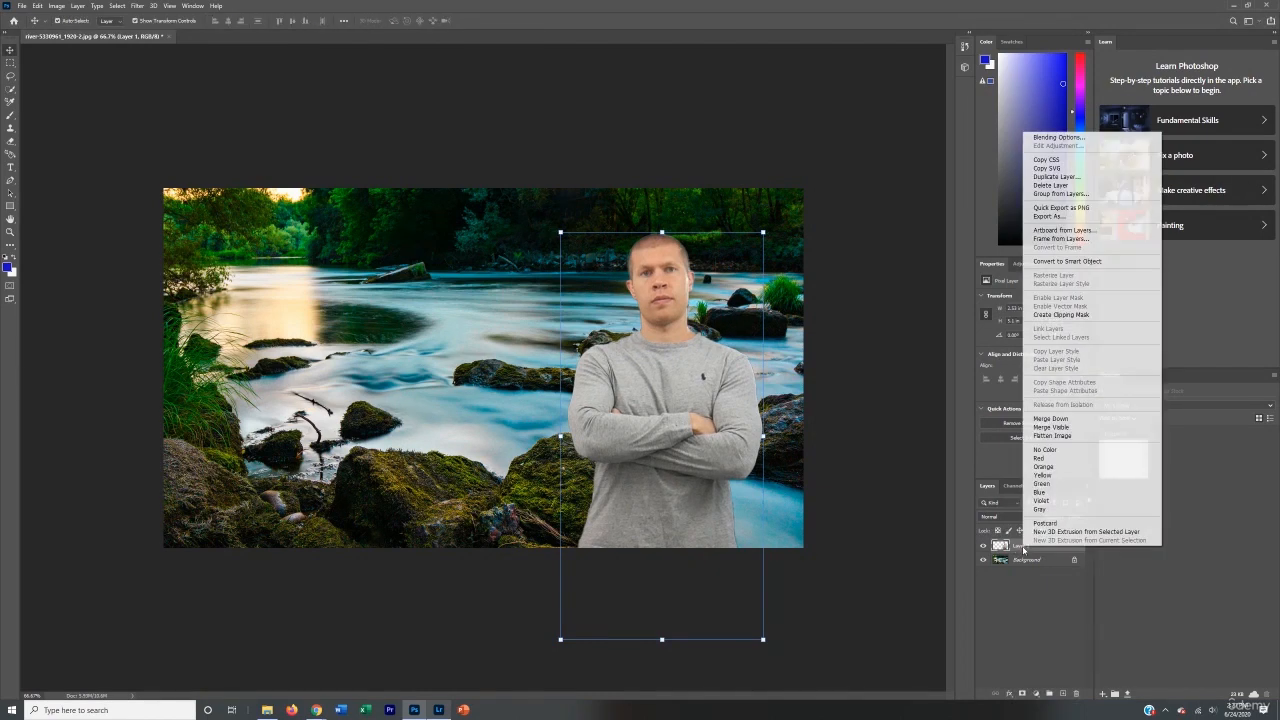
click(1054, 139)
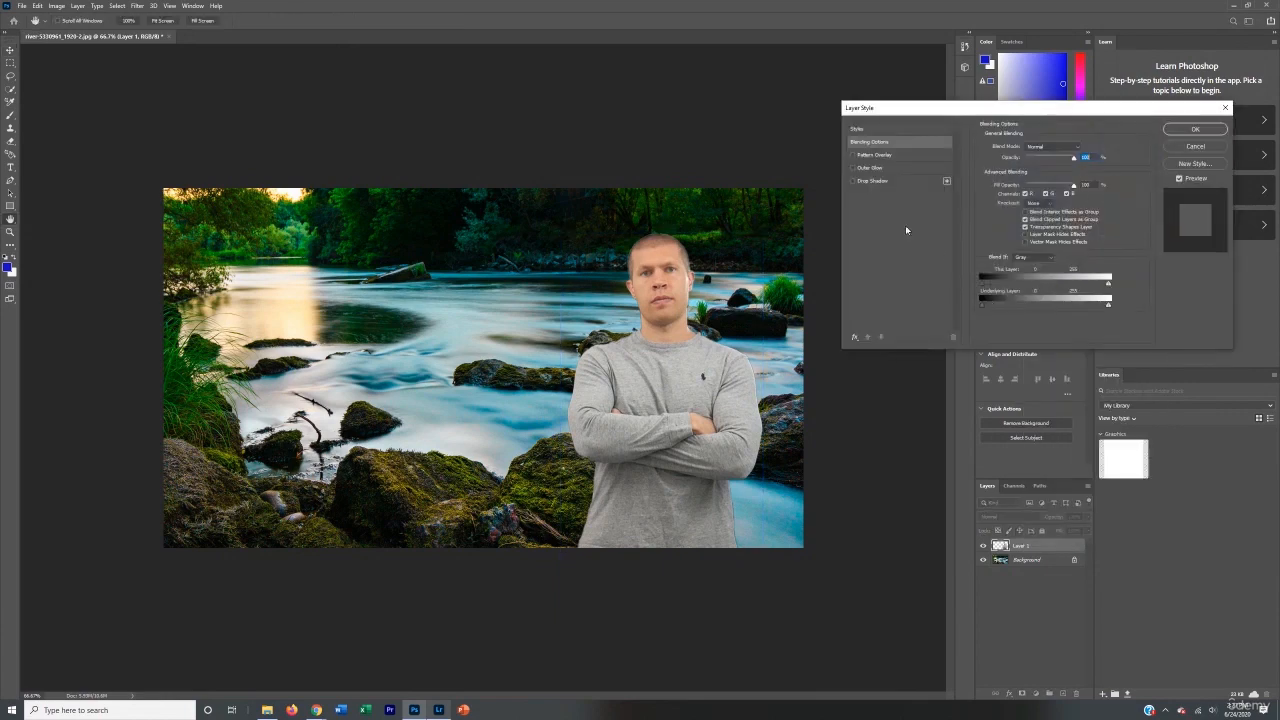
click(853, 168)
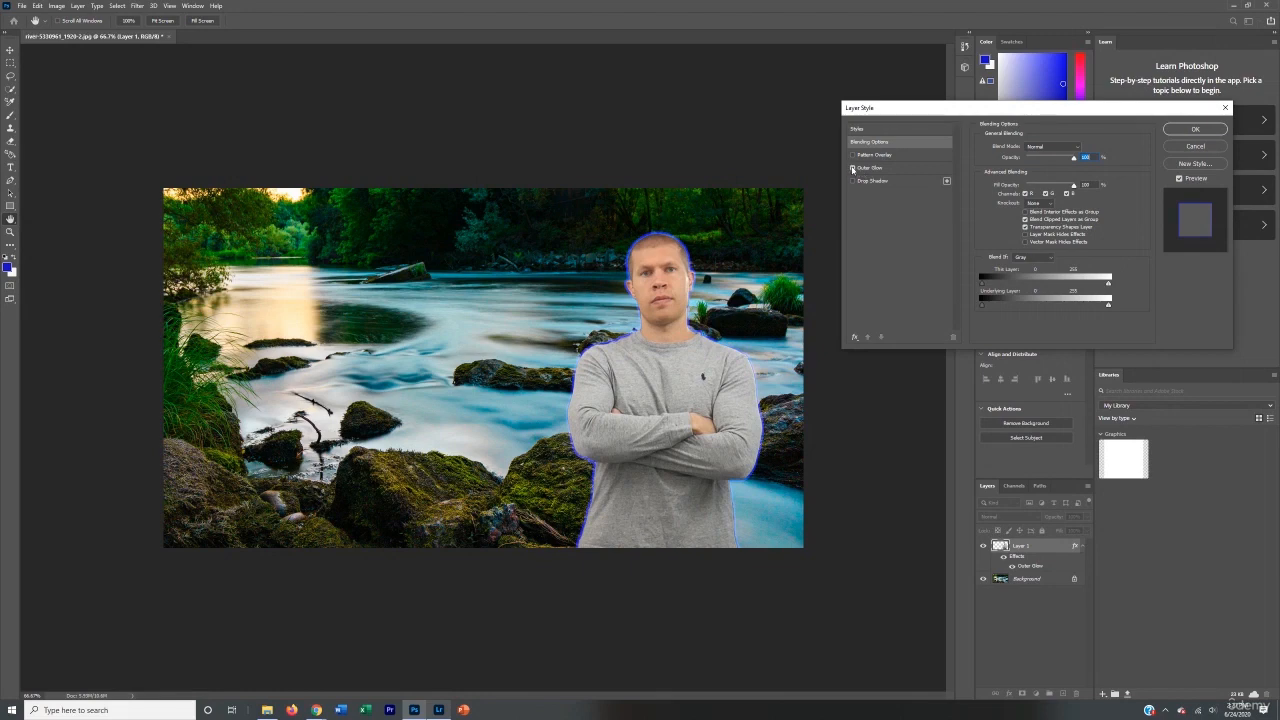
click(852, 168)
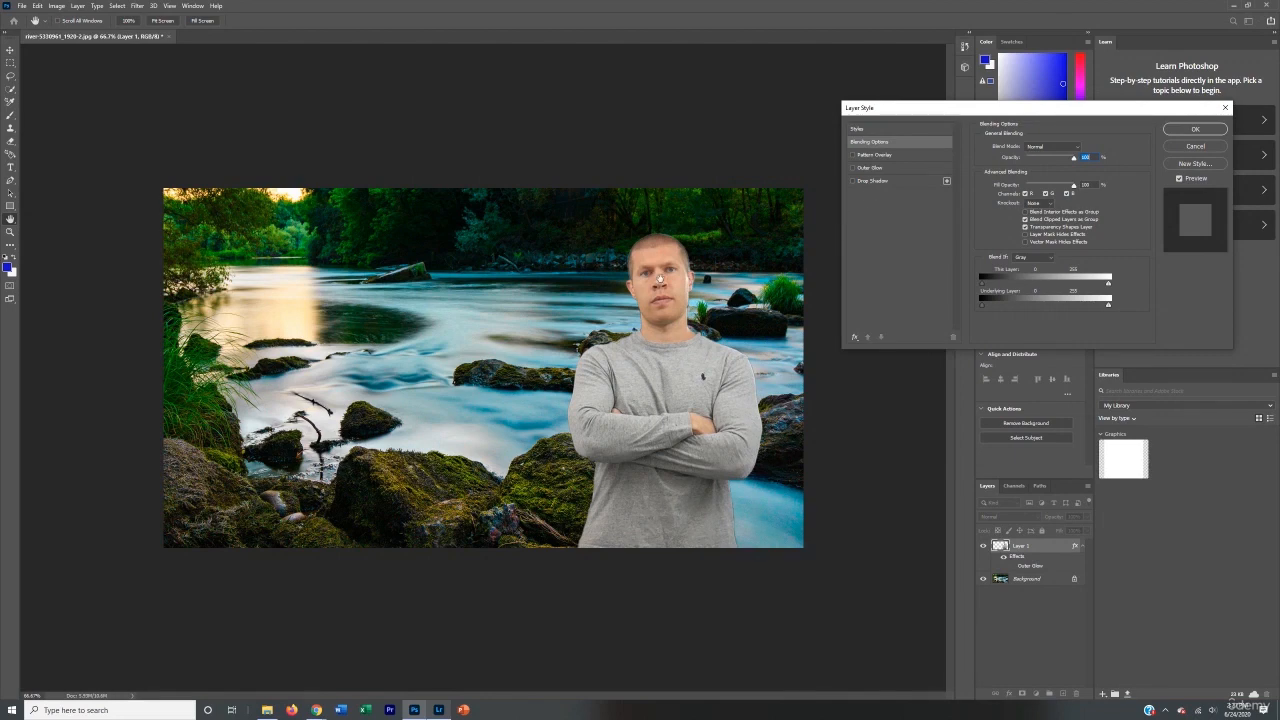
click(853, 182)
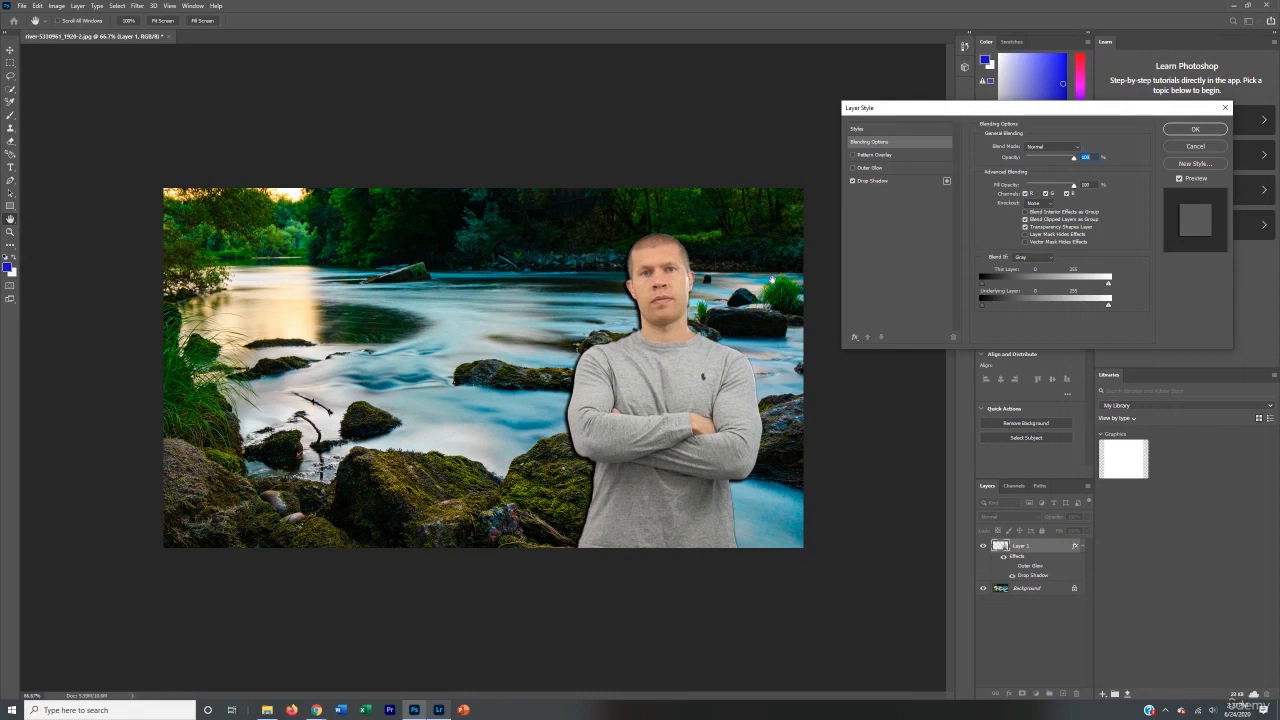
click(853, 182)
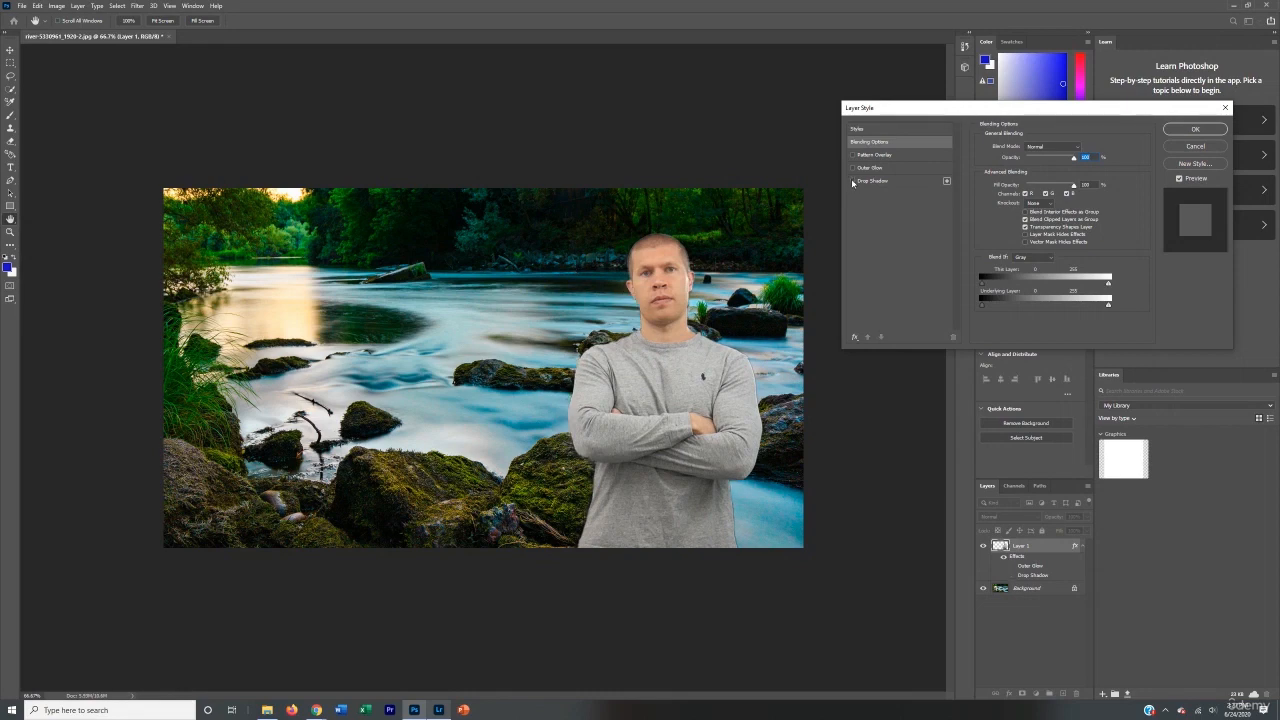
click(853, 182)
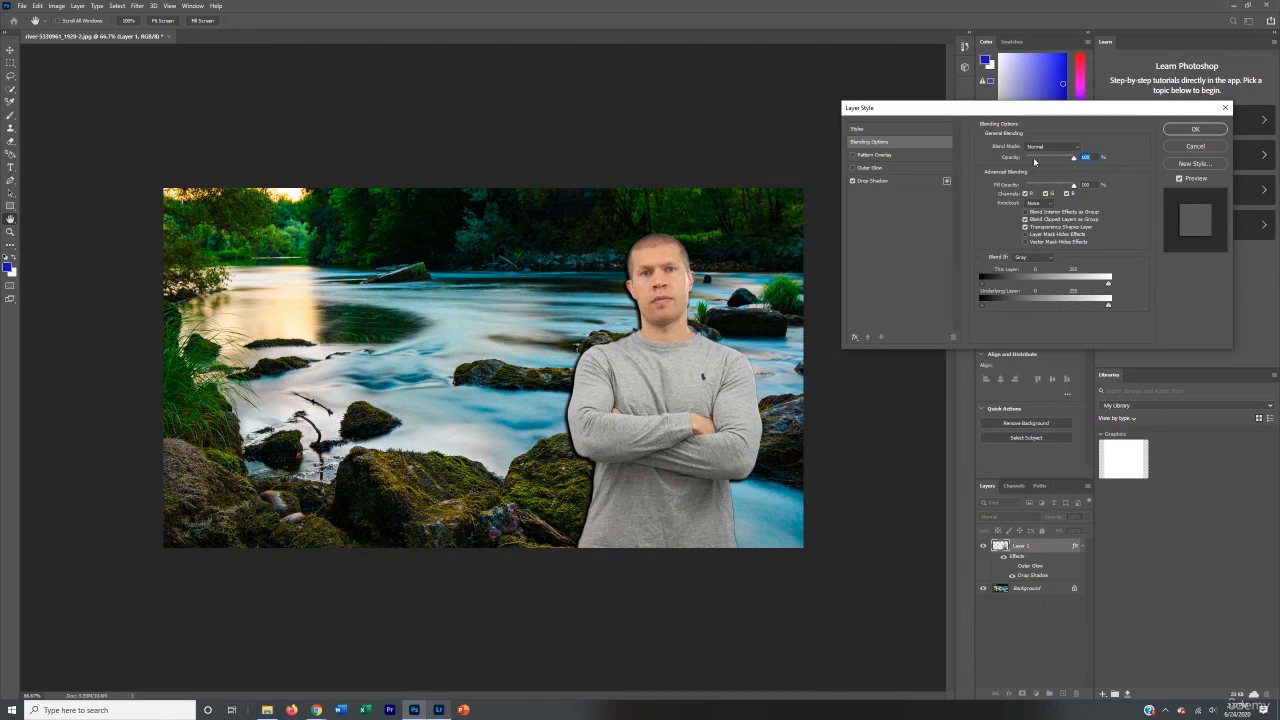
click(1172, 128)
- Enlarge the man to about 108% and place him on the left side of the river photo
key(v)
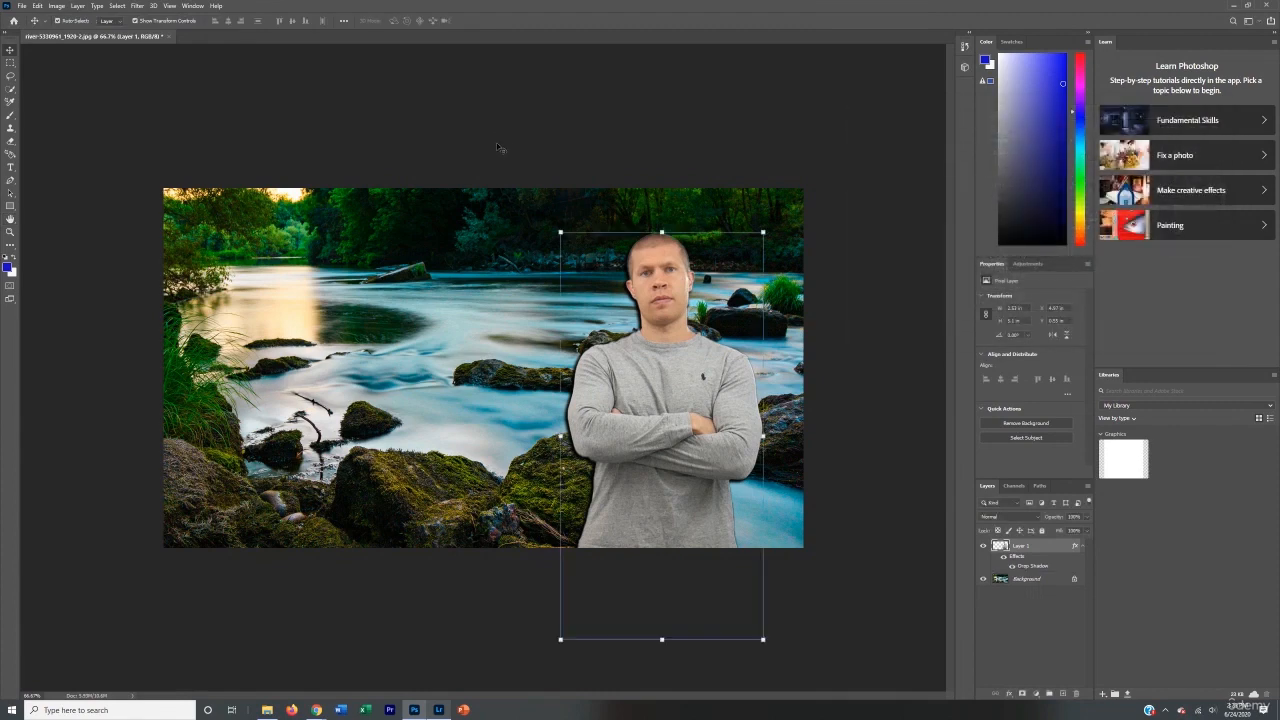
drag(632, 376, 497, 379)
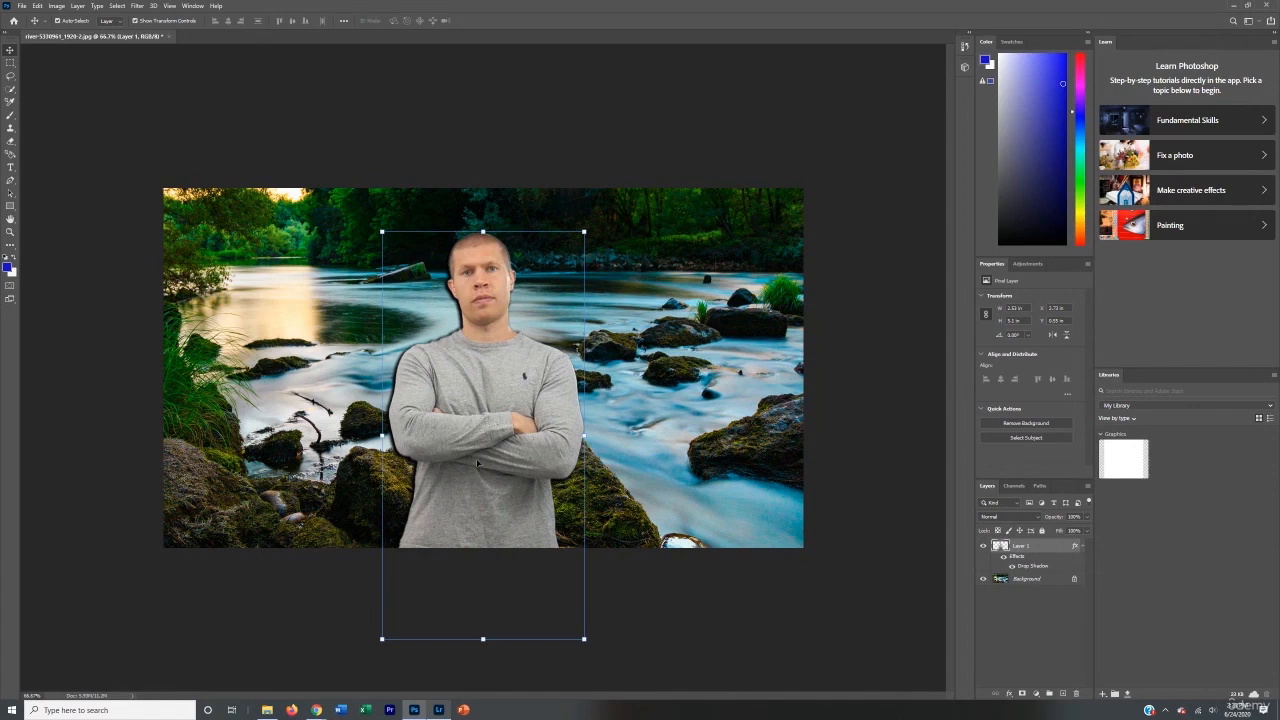
drag(478, 460, 671, 456)
drag(759, 235, 776, 201)
mouse_move(720, 294)
mouse_down()
mouse_move(701, 306)
mouse_move(706, 286)
mouse_up()
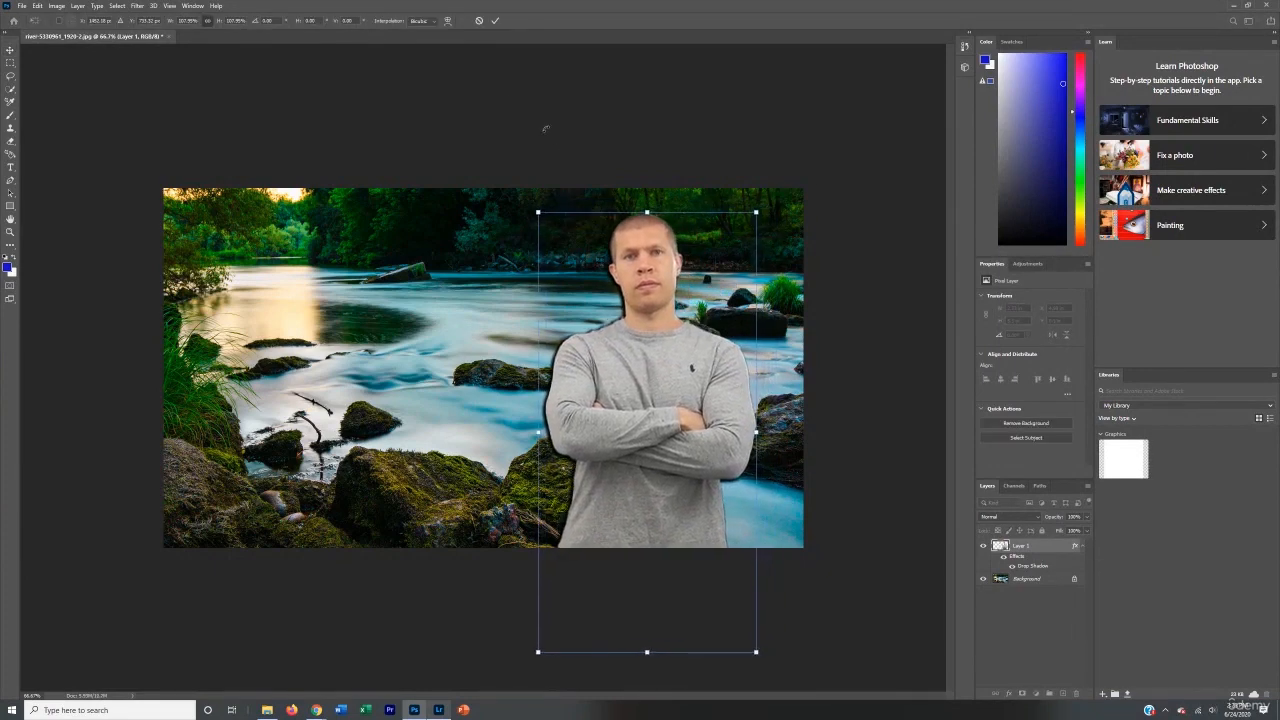
key(Return)
click(200, 89)
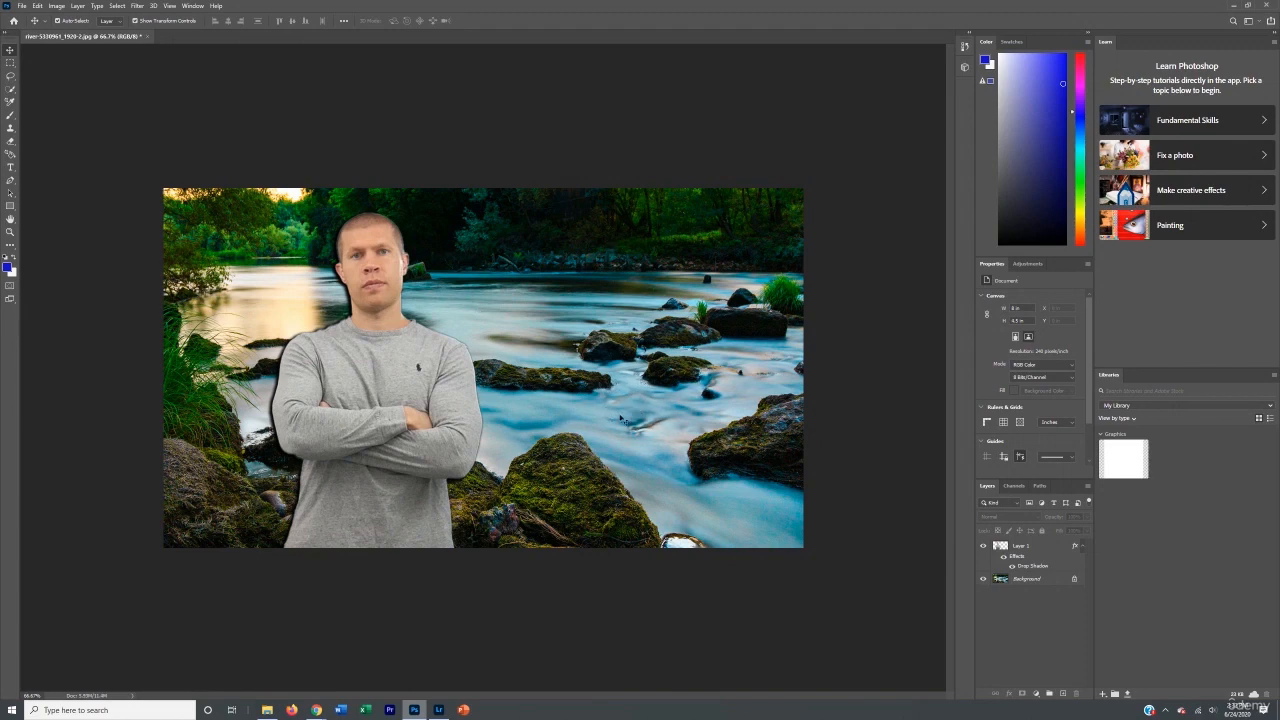
click(419, 421)
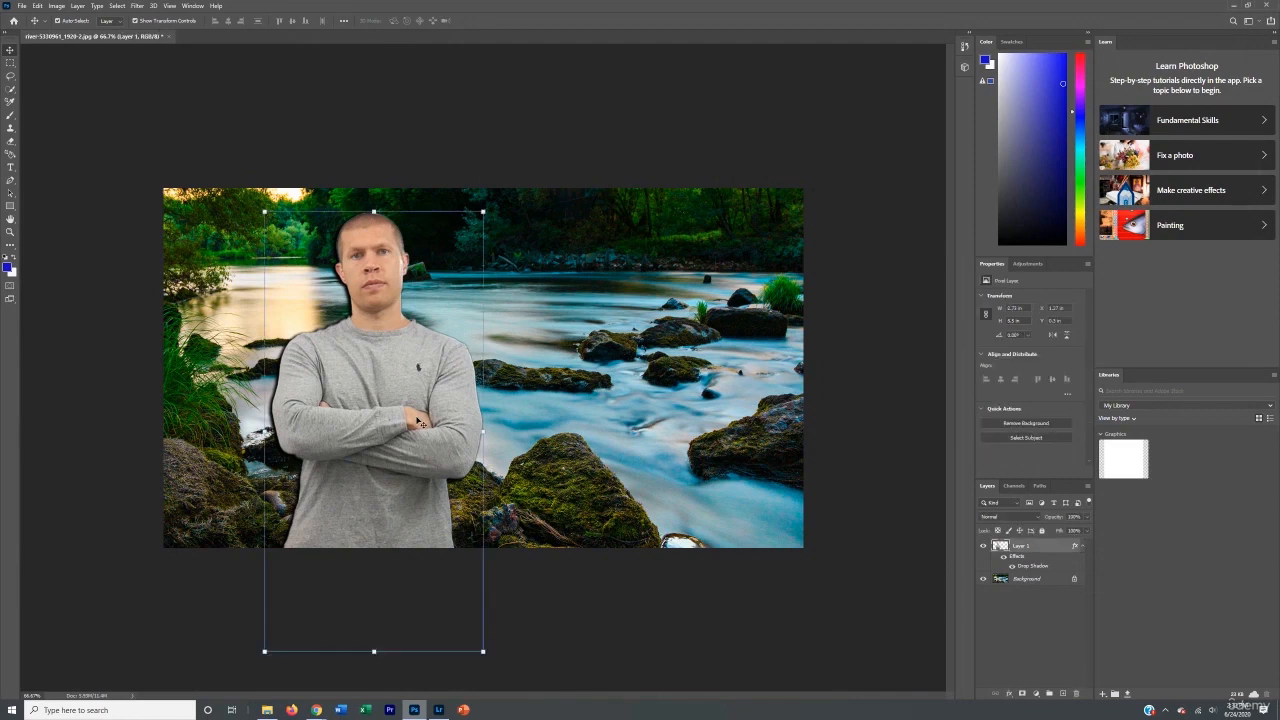
click(605, 445)
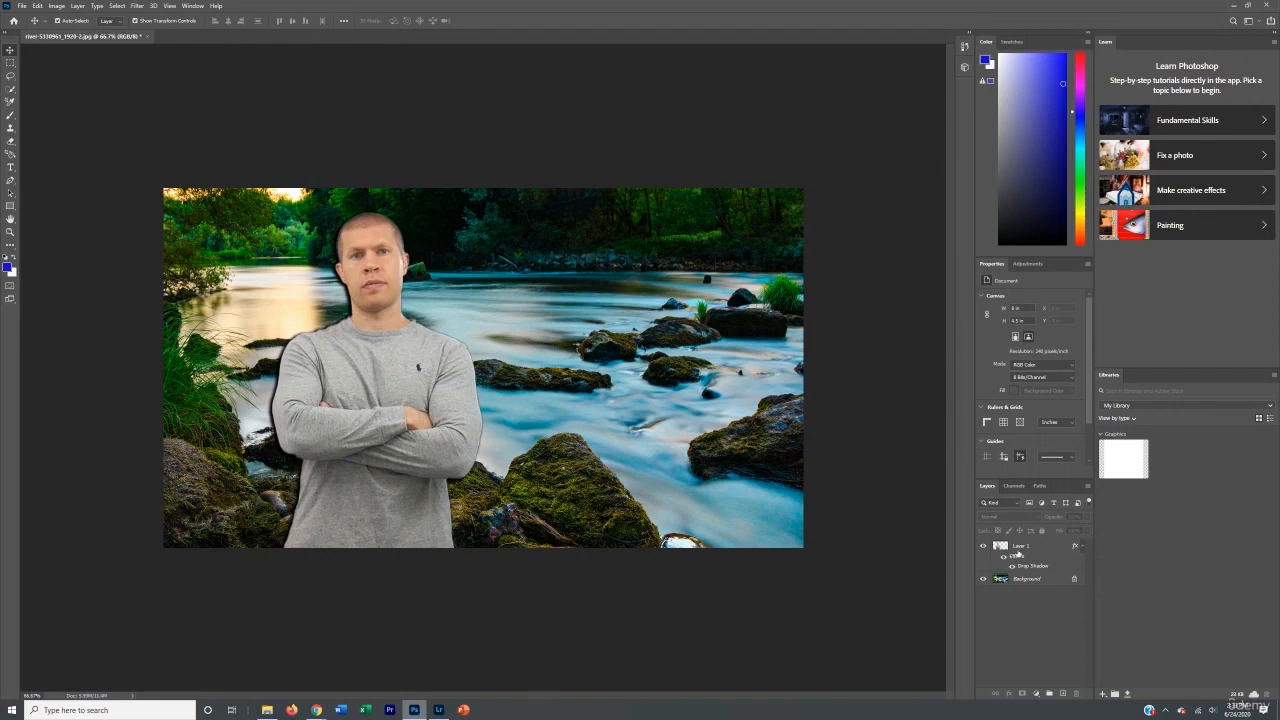
- Add a white text line reading "TRAVEL PHOTOGRAPHY" in the upper part of the photo, to the right of the man
click(10, 167)
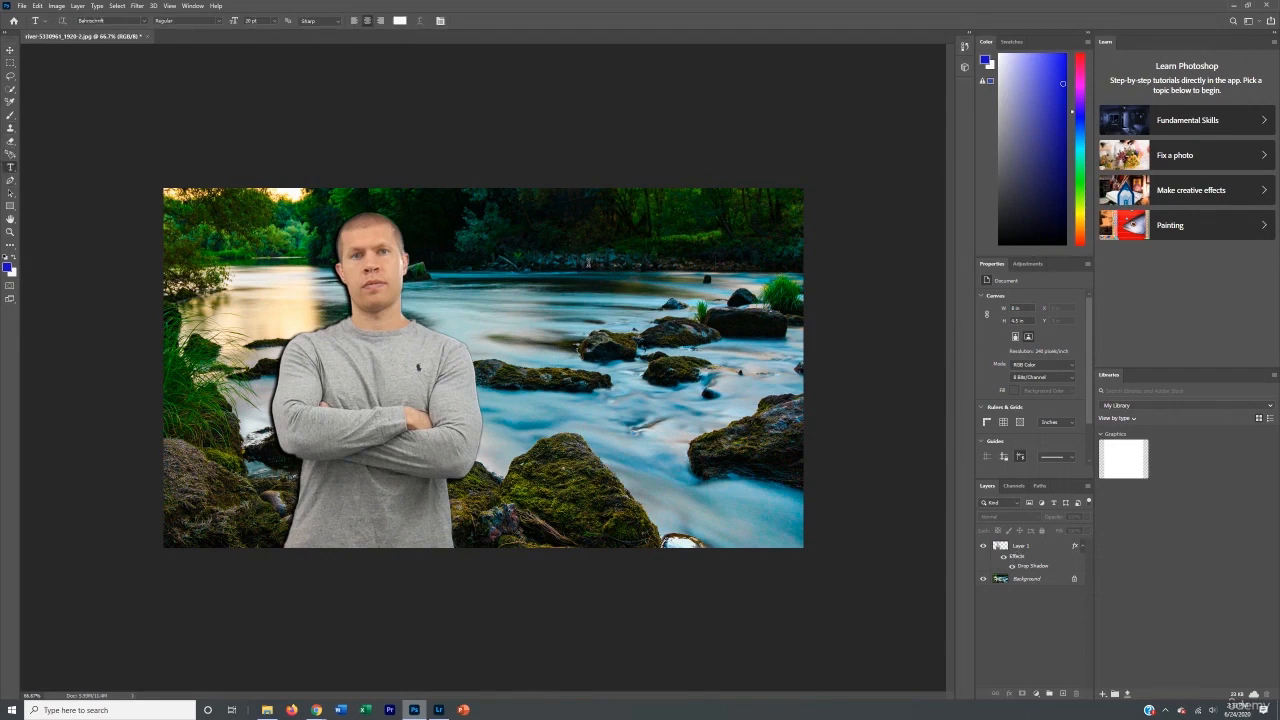
click(587, 263)
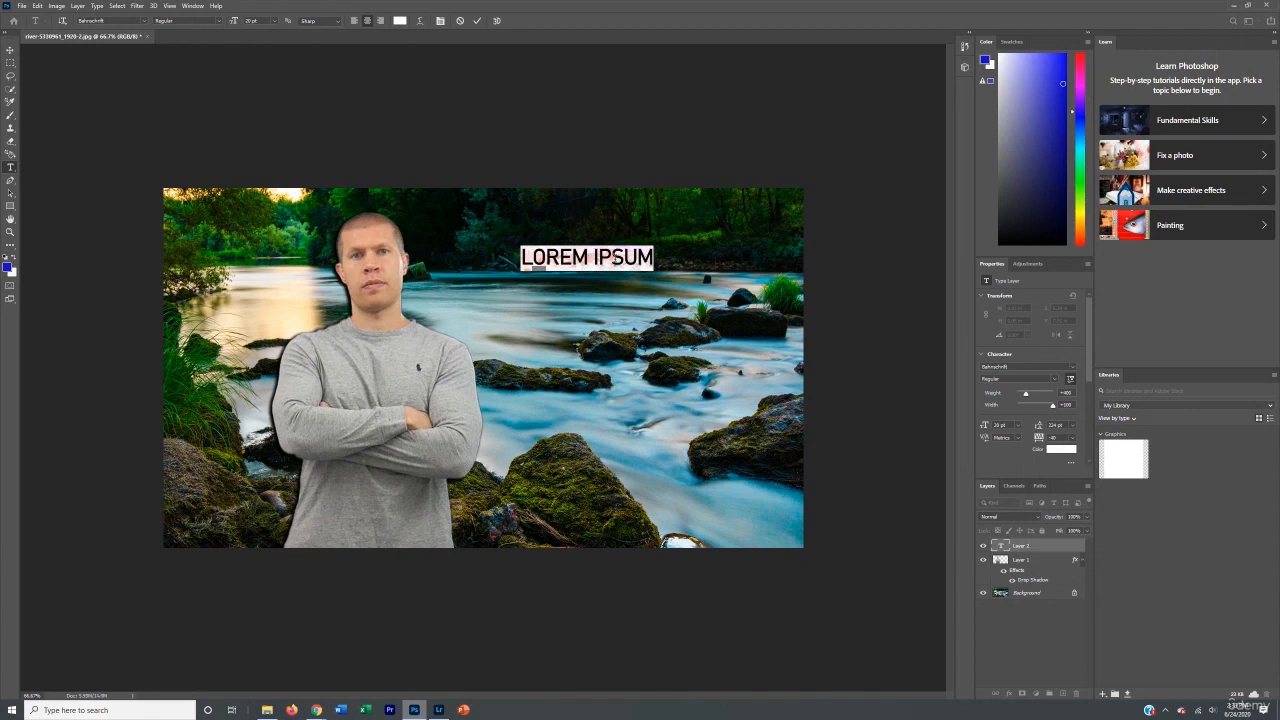
text(TRAVEL PHOT)
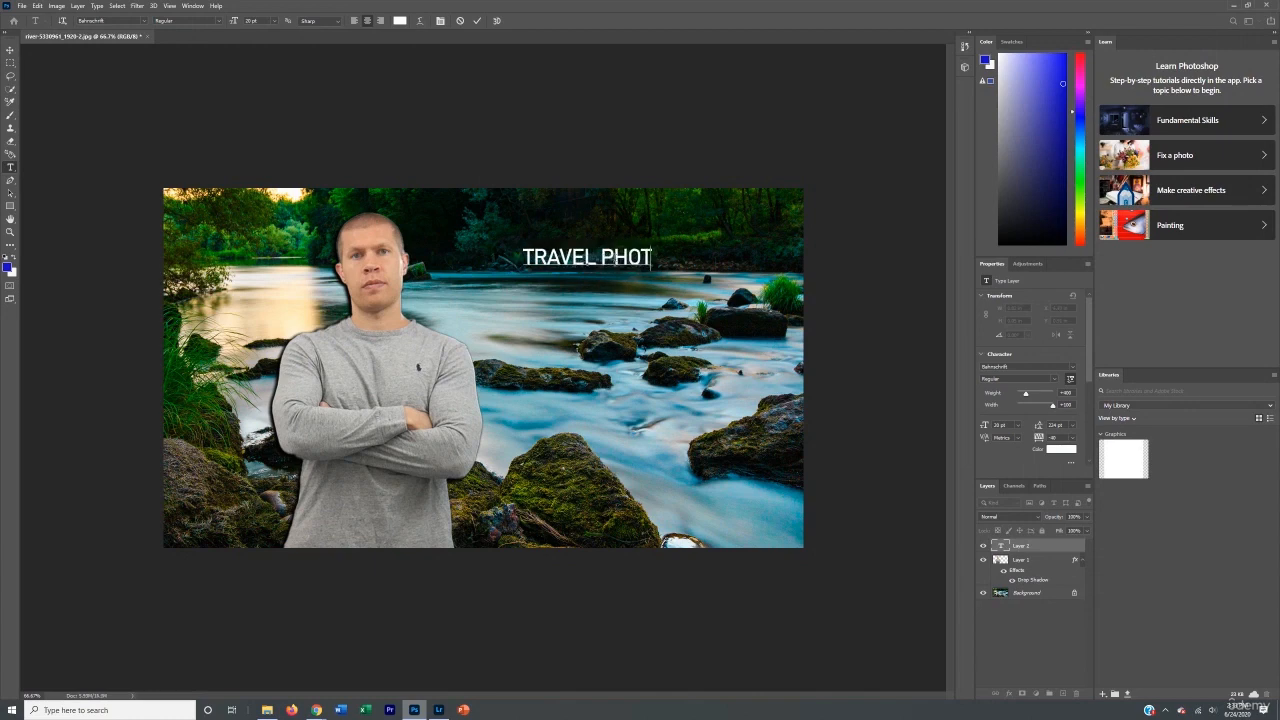
text(OGRAPHY)
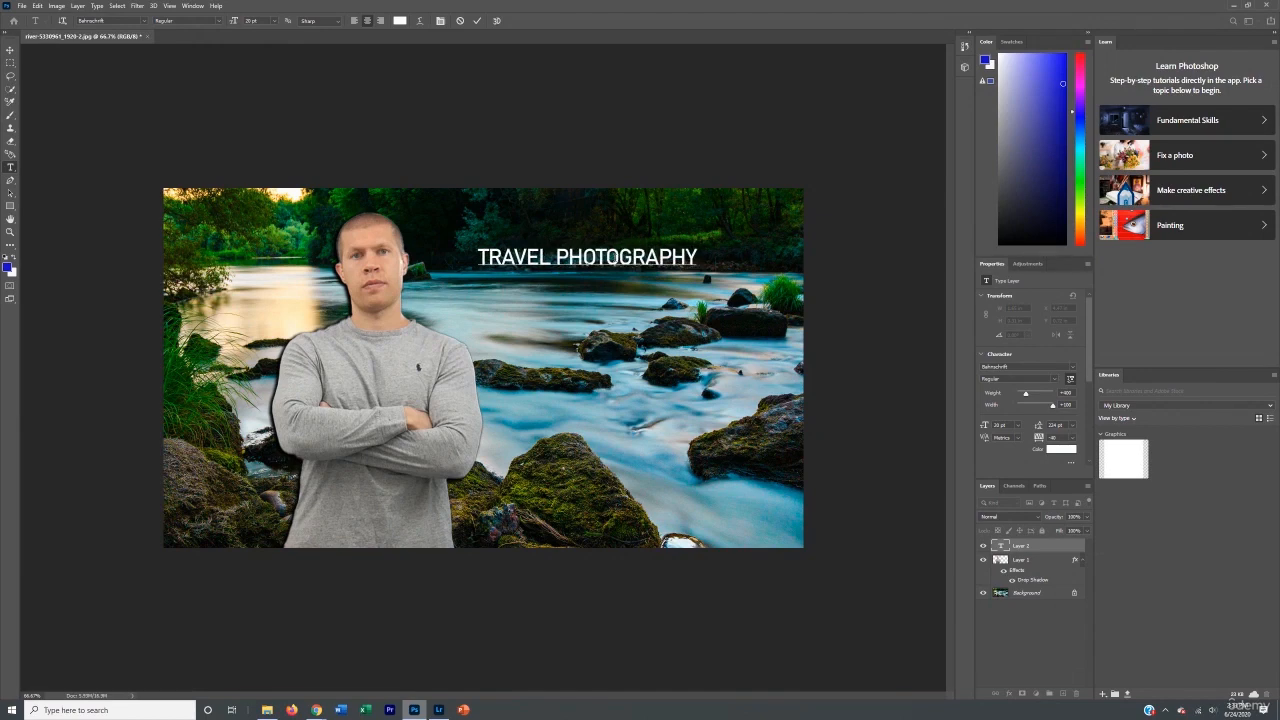
click(10, 50)
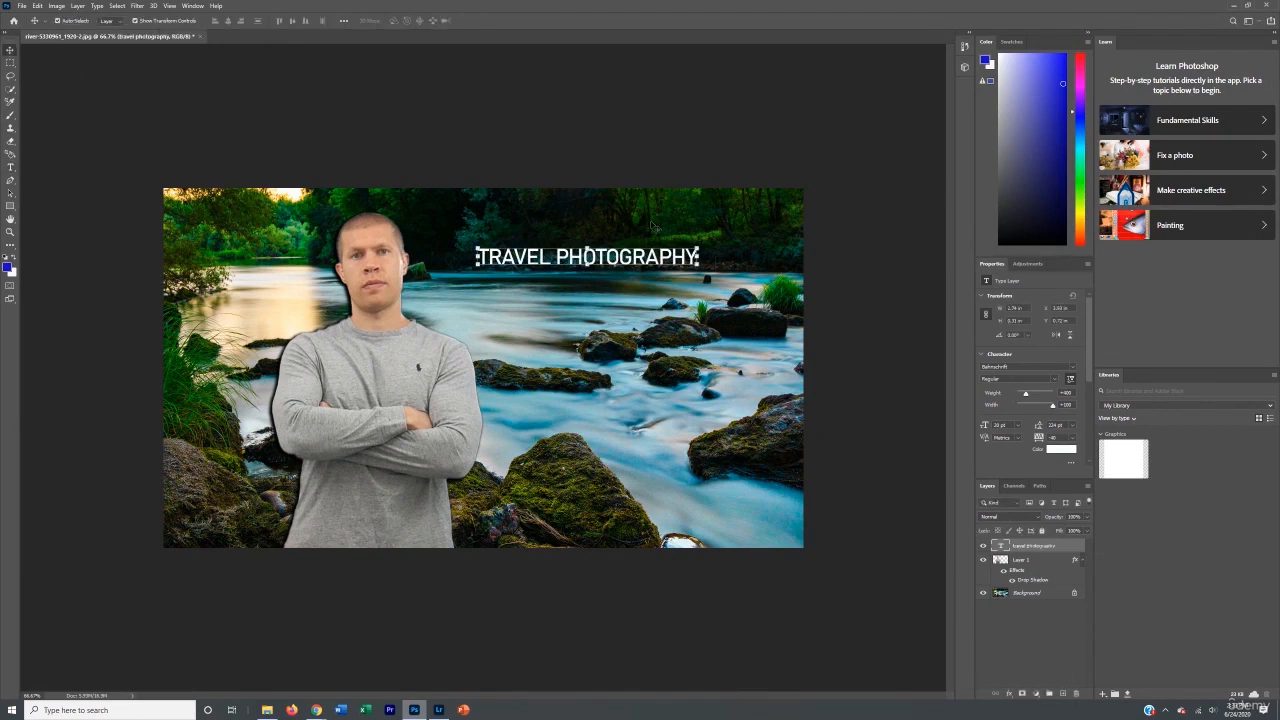
- Enlarge the TRAVEL PHOTOGRAPHY title to span the space between the man's head and the photo's right edge
drag(700, 248, 820, 189)
drag(735, 220, 703, 224)
key(Return)
- Shift the man slightly farther left to leave a gap between his head and the title
click(375, 407)
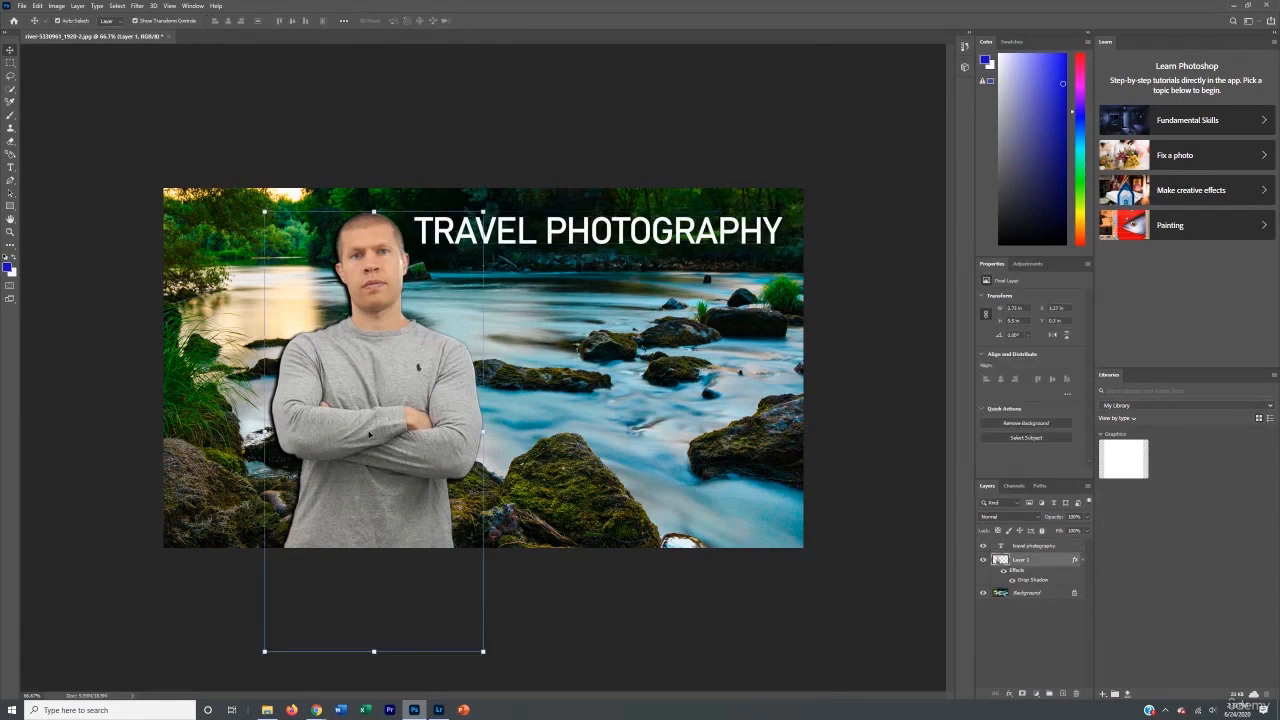
click(598, 240)
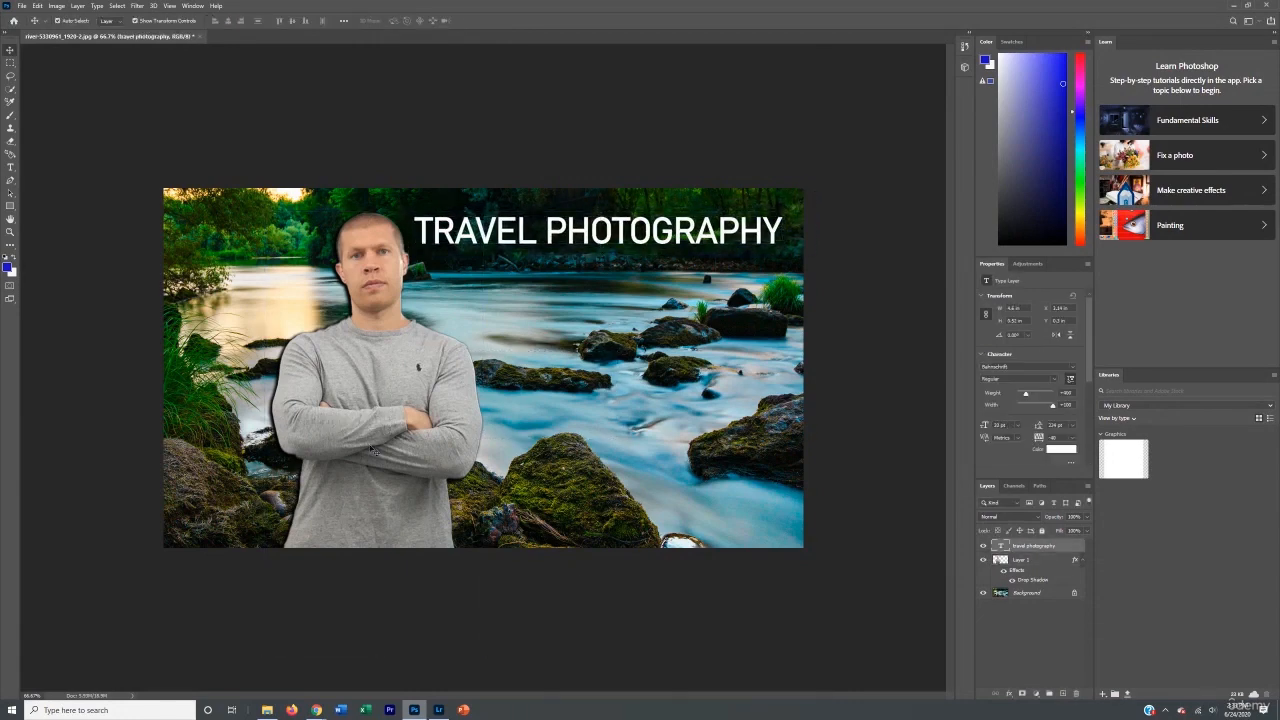
drag(368, 445, 311, 443)
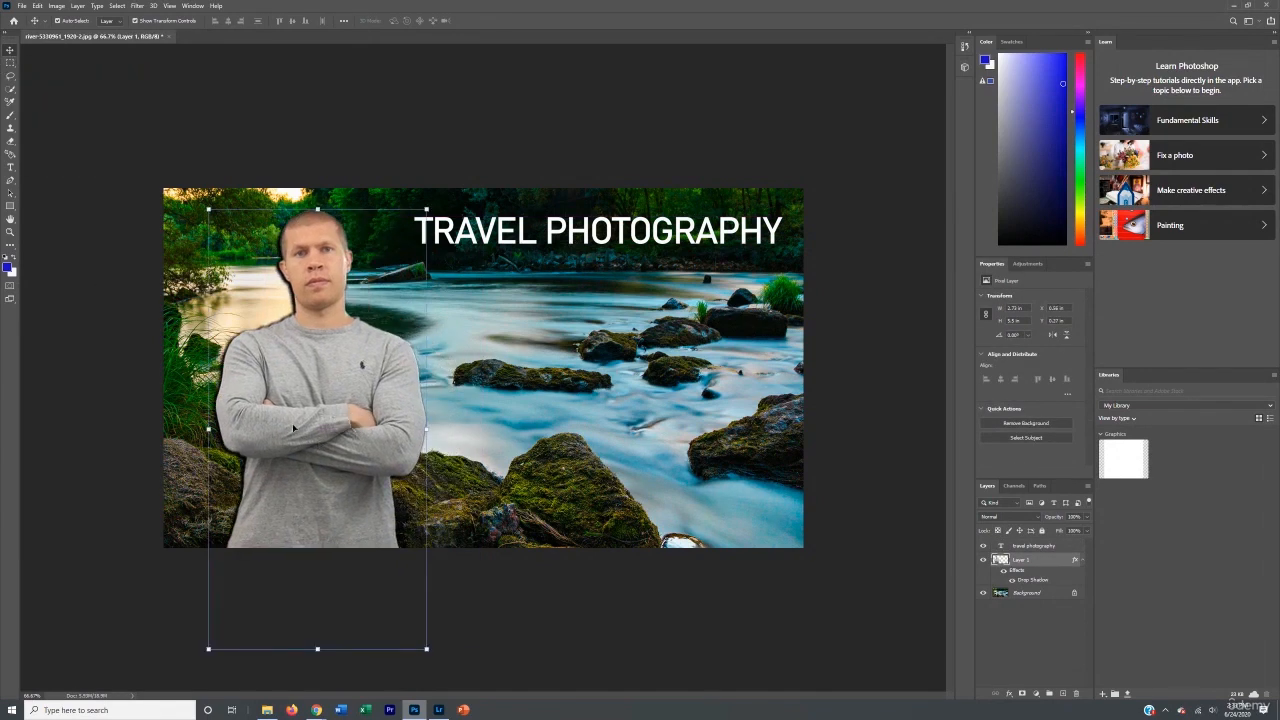
drag(295, 428, 302, 428)
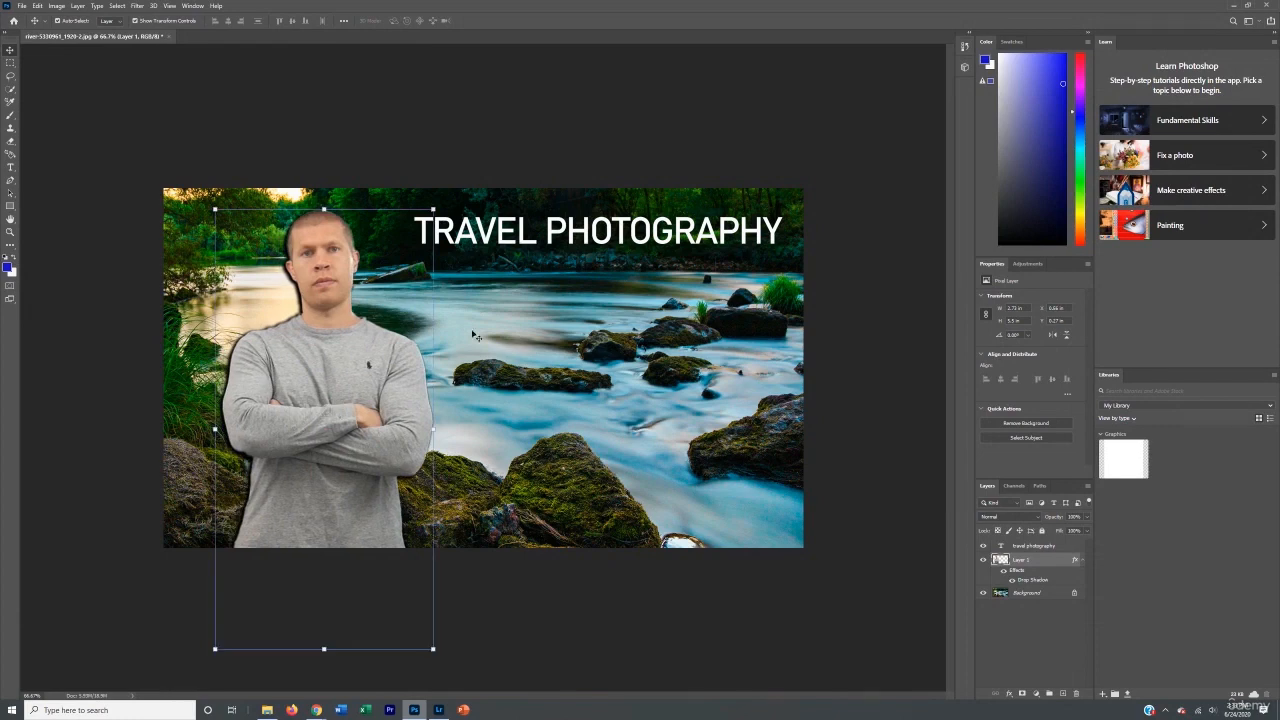
- Scale the TRAVEL PHOTOGRAPHY title down to about 97% and keep it to the right of the man's head
click(656, 237)
drag(782, 216, 728, 246)
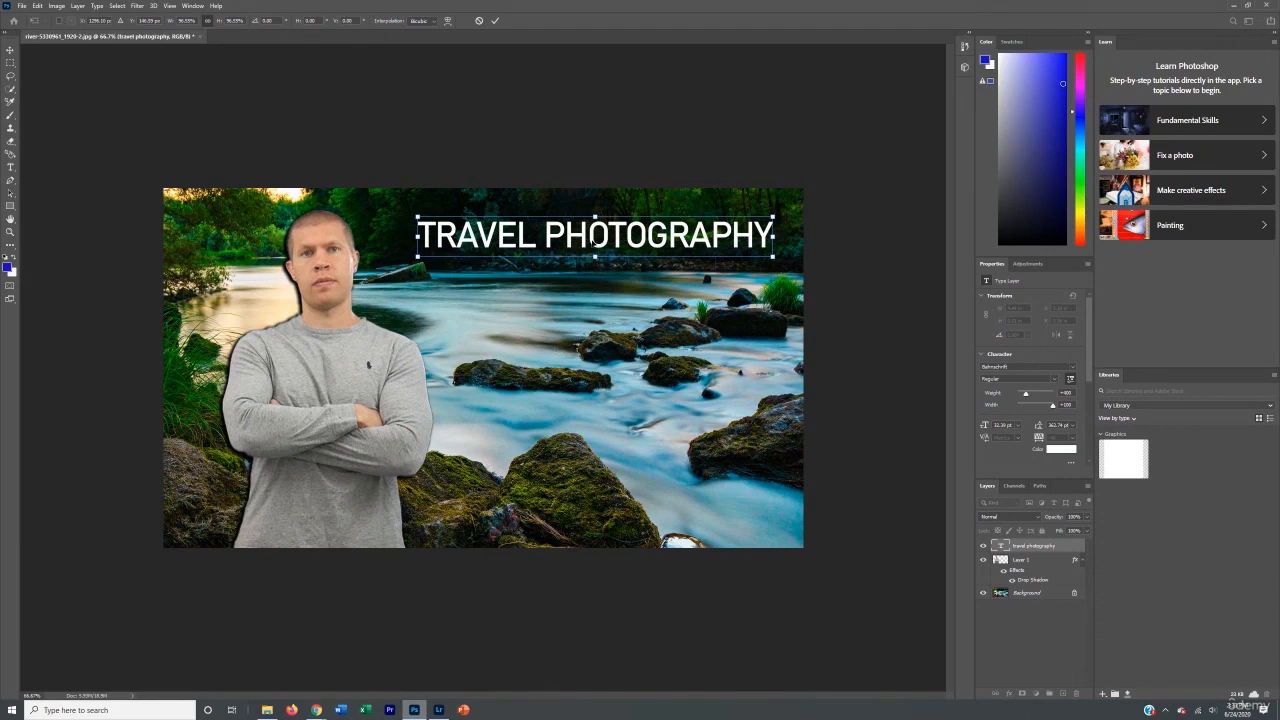
right_click(592, 241)
click(550, 322)
key(Return)
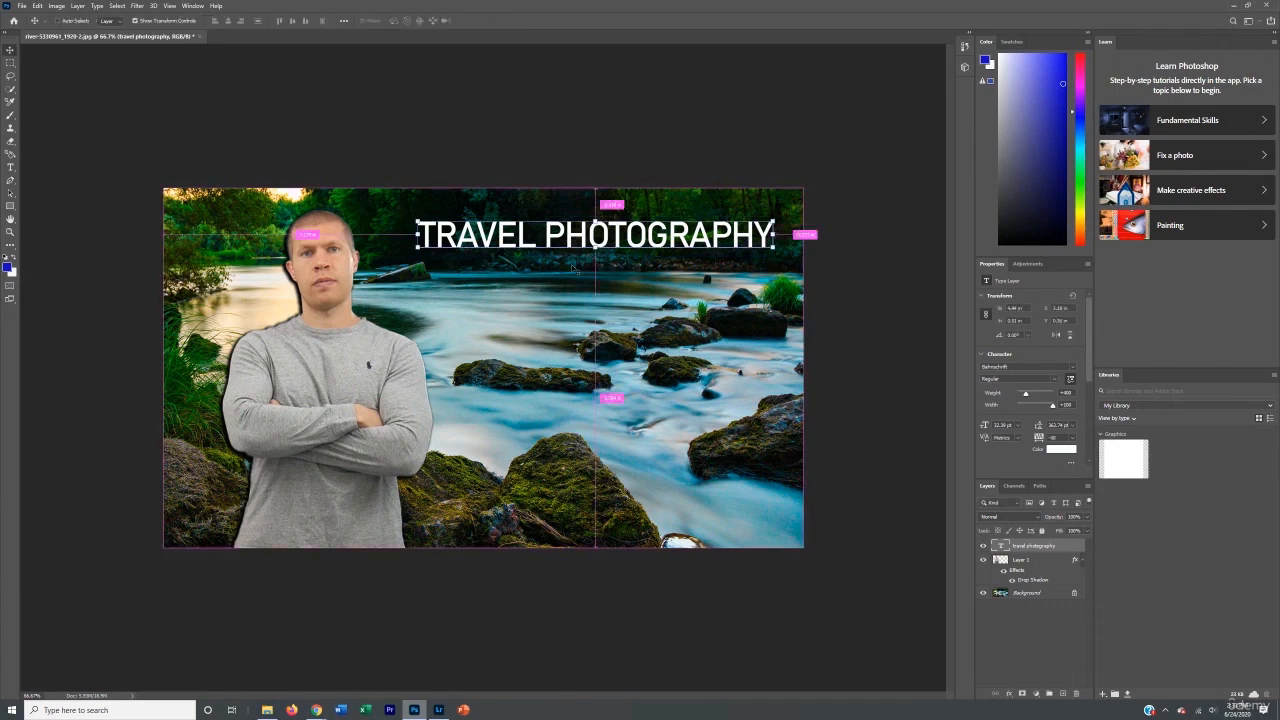
- Duplicate the title text lower in the photo and change the copy to read "MADE SIMPLE"
click(577, 325)
alt+drag(597, 235, 483, 368)
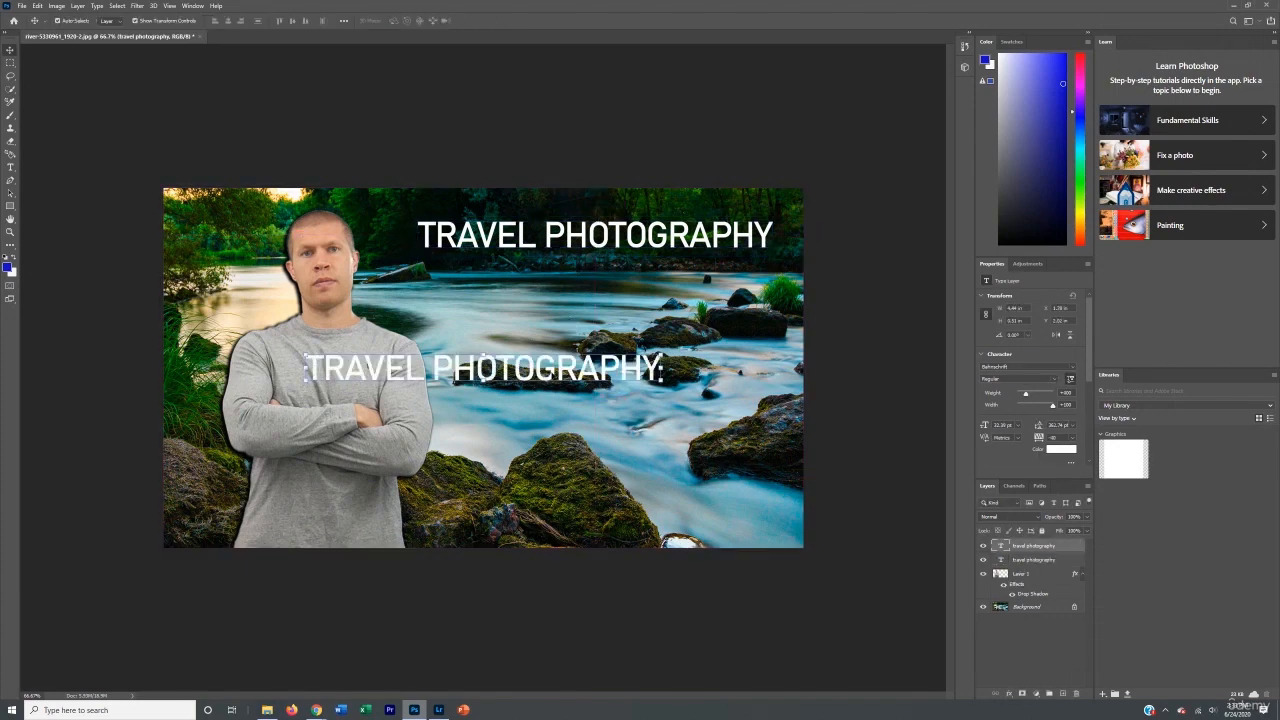
double_click(660, 370)
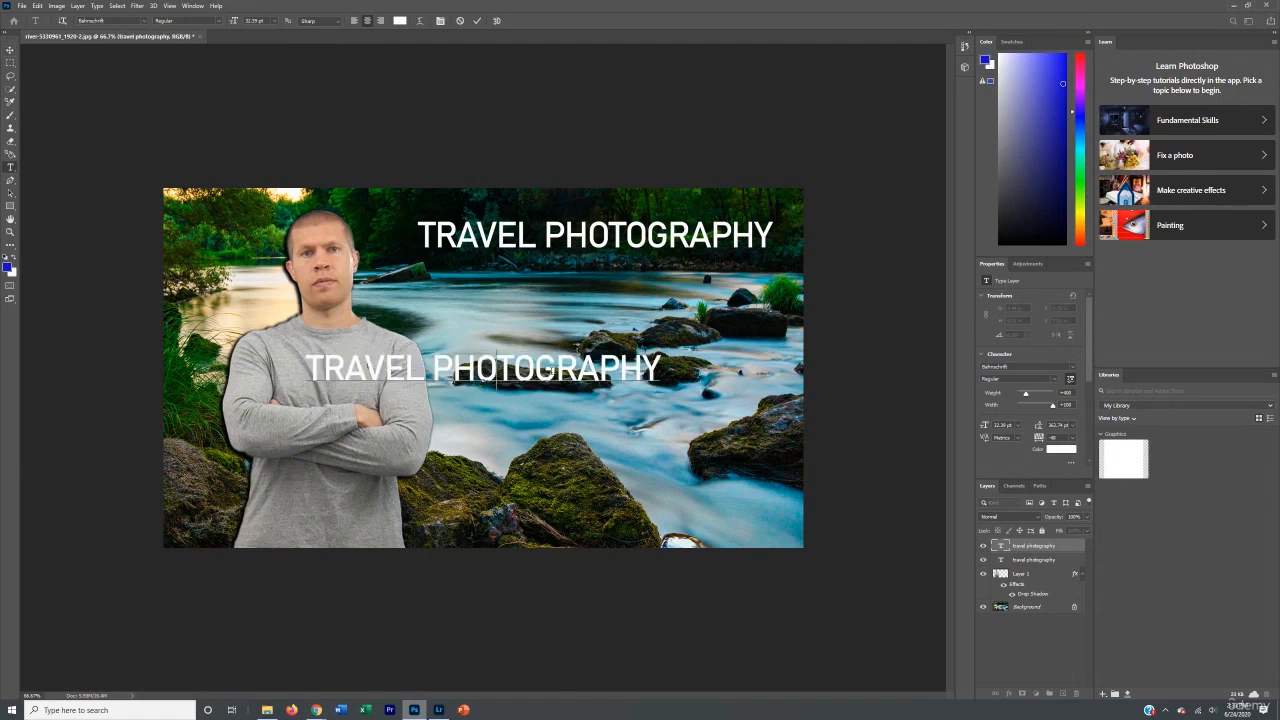
text(MADE SIMPLE)
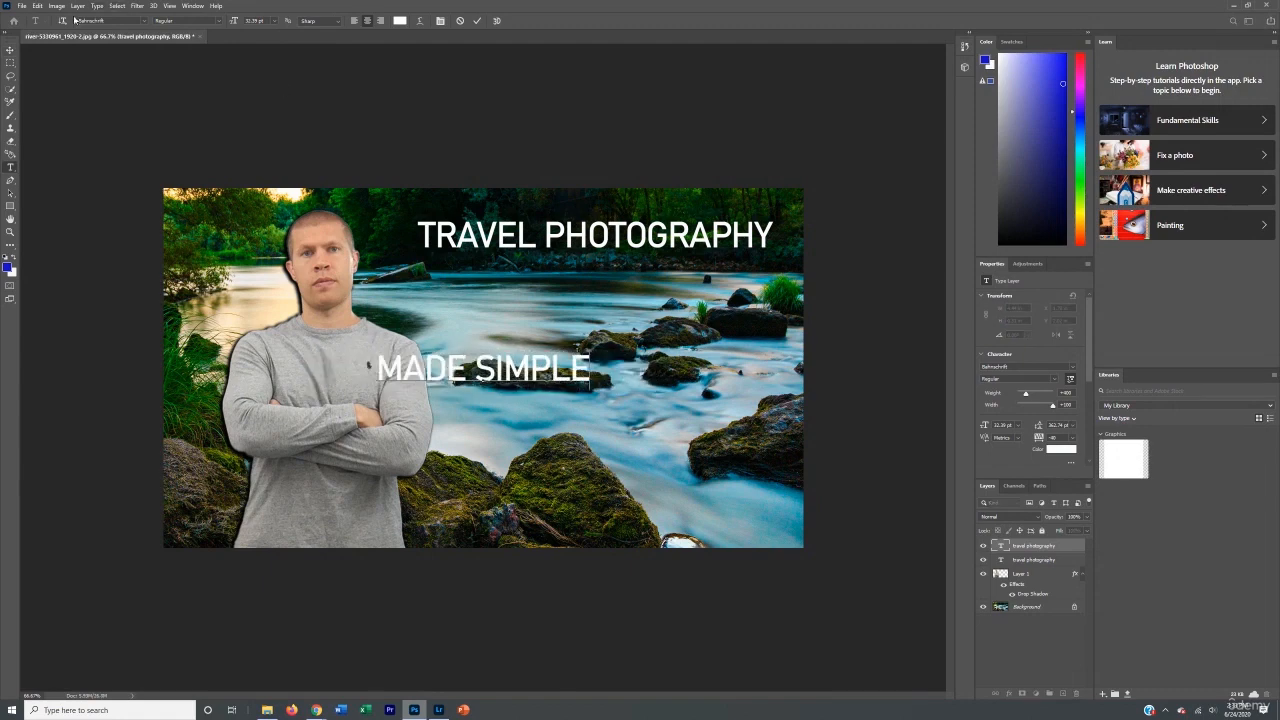
click(10, 50)
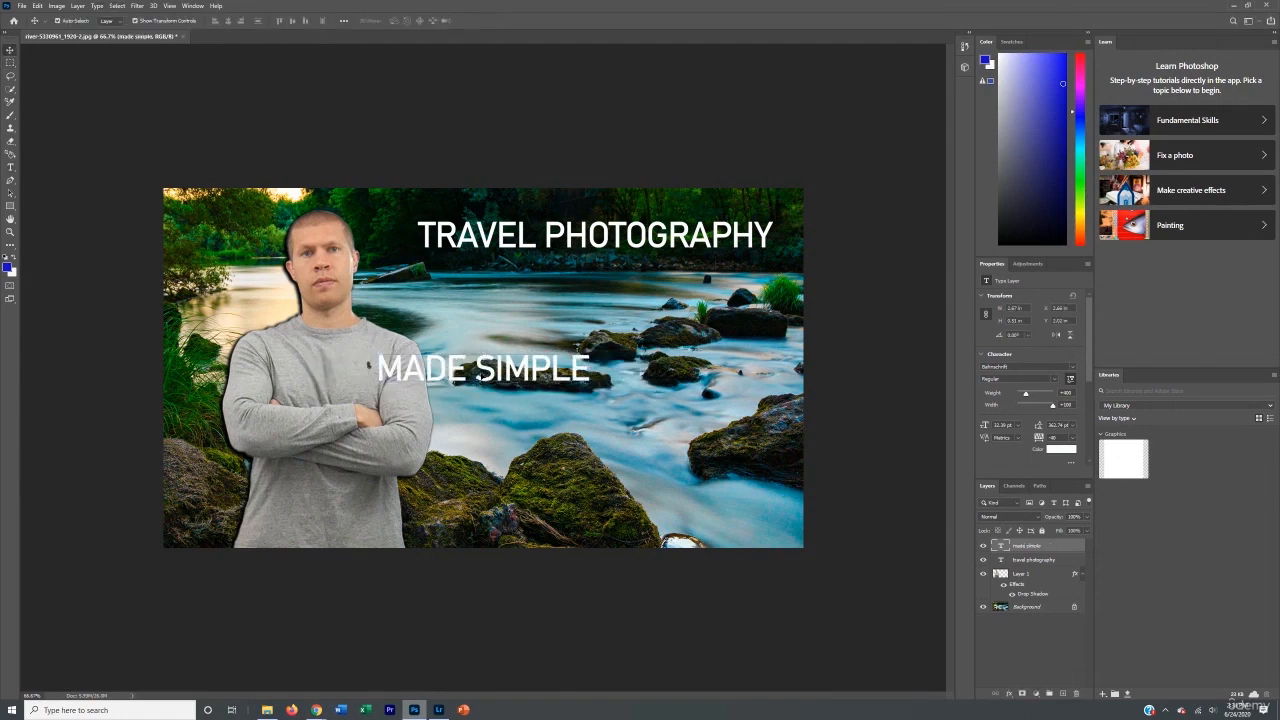
- Position the MADE SIMPLE text centred beneath the TRAVEL PHOTOGRAPHY title, leaving a clear gap between the two lines
drag(480, 380, 591, 289)
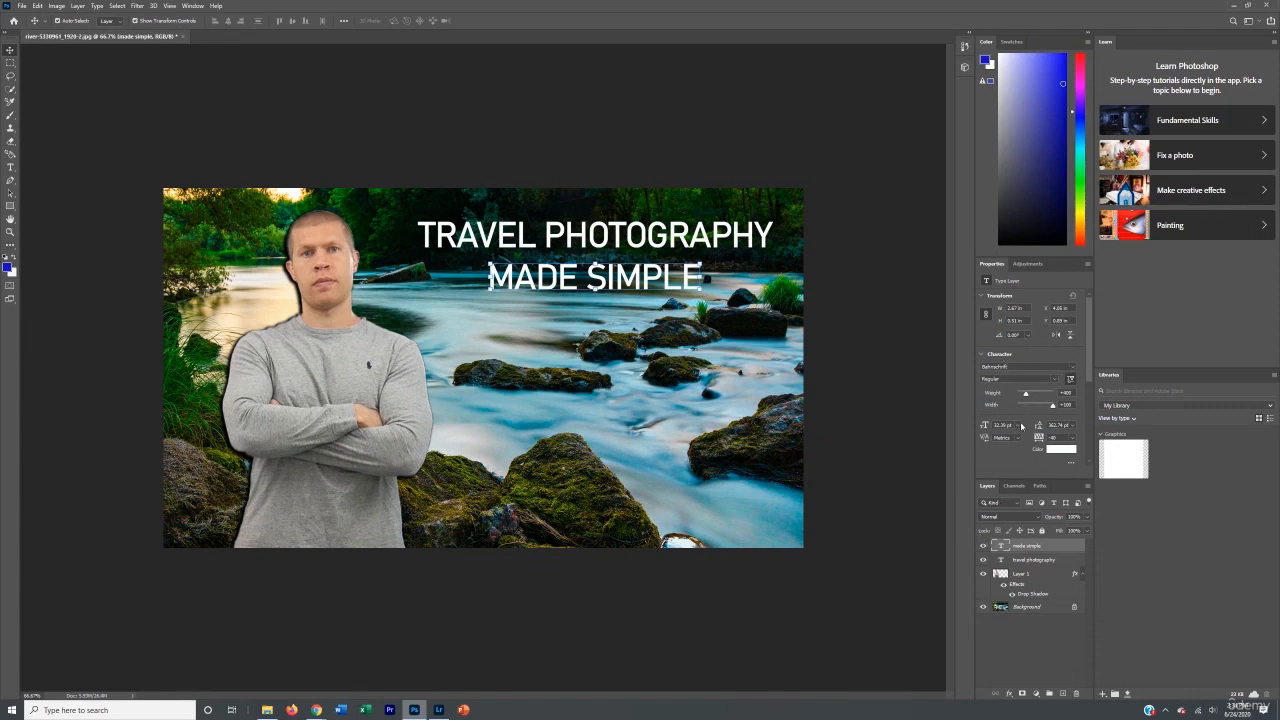
click(1061, 450)
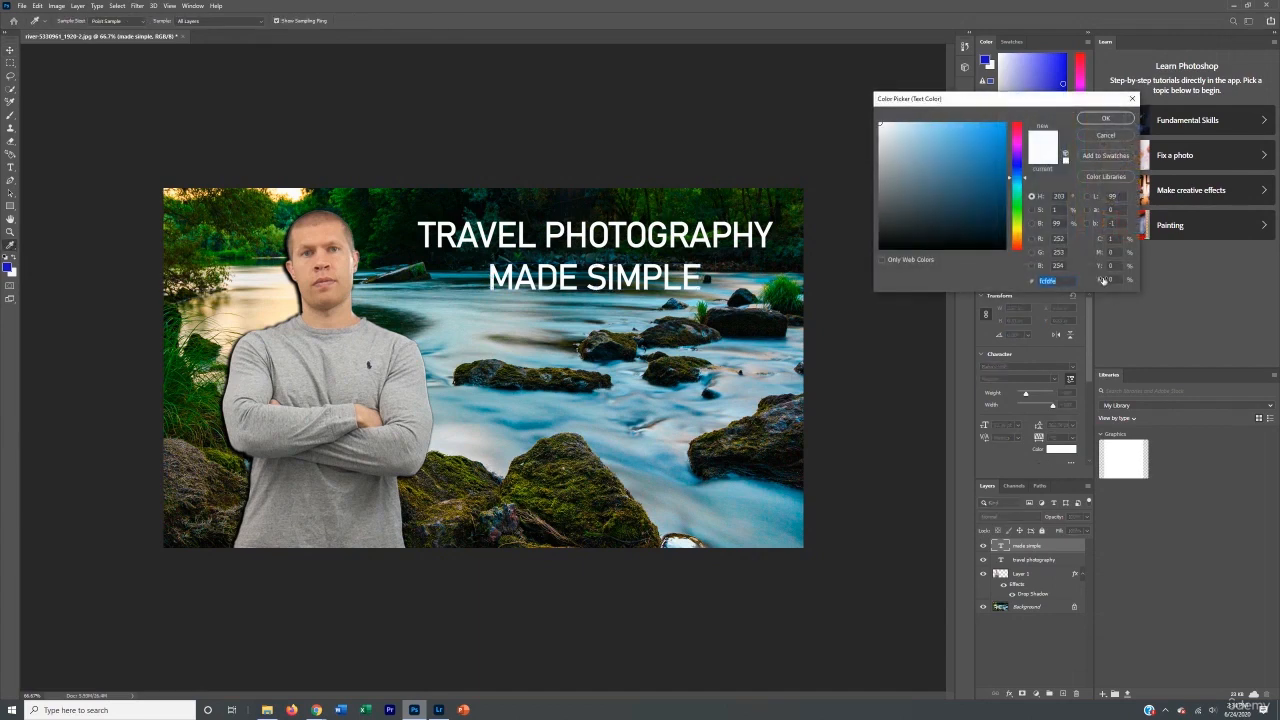
click(1106, 135)
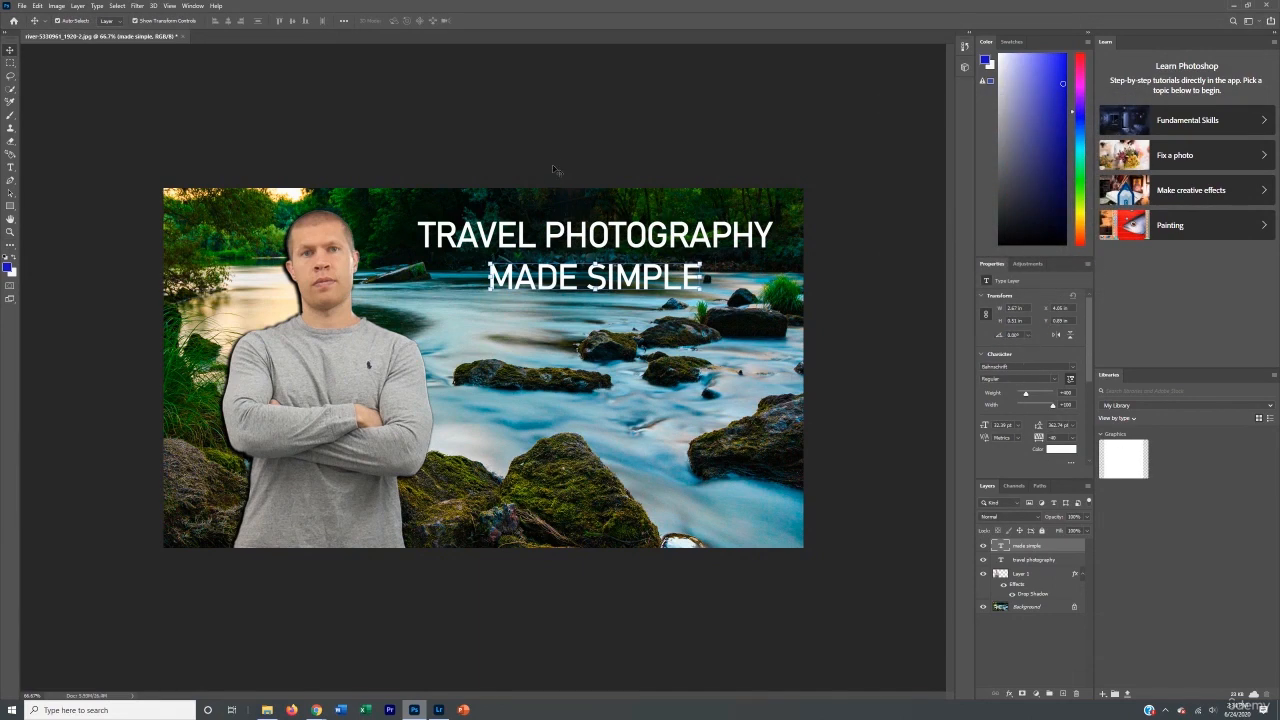
double_click(1001, 545)
click(10, 49)
drag(565, 277, 562, 302)
click(541, 149)
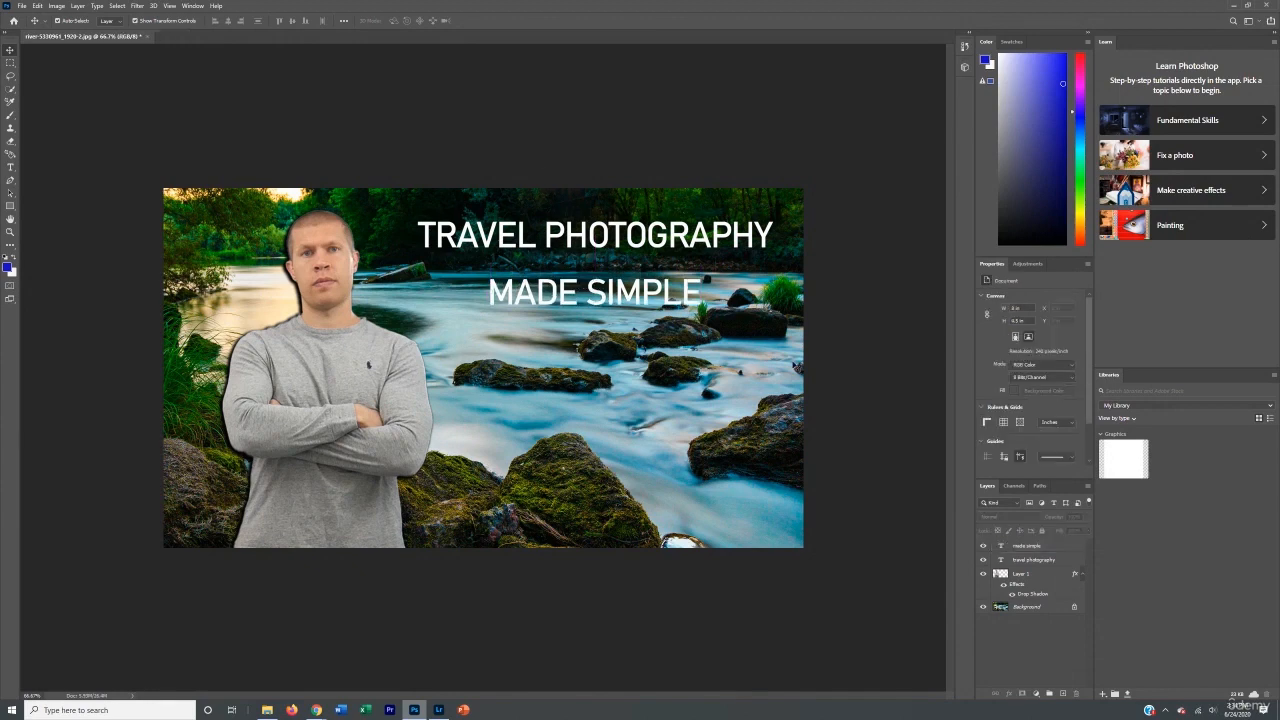
- Try an outer glow and a drop shadow on the MADE SIMPLE text, leaving only the outer glow enabled
click(603, 295)
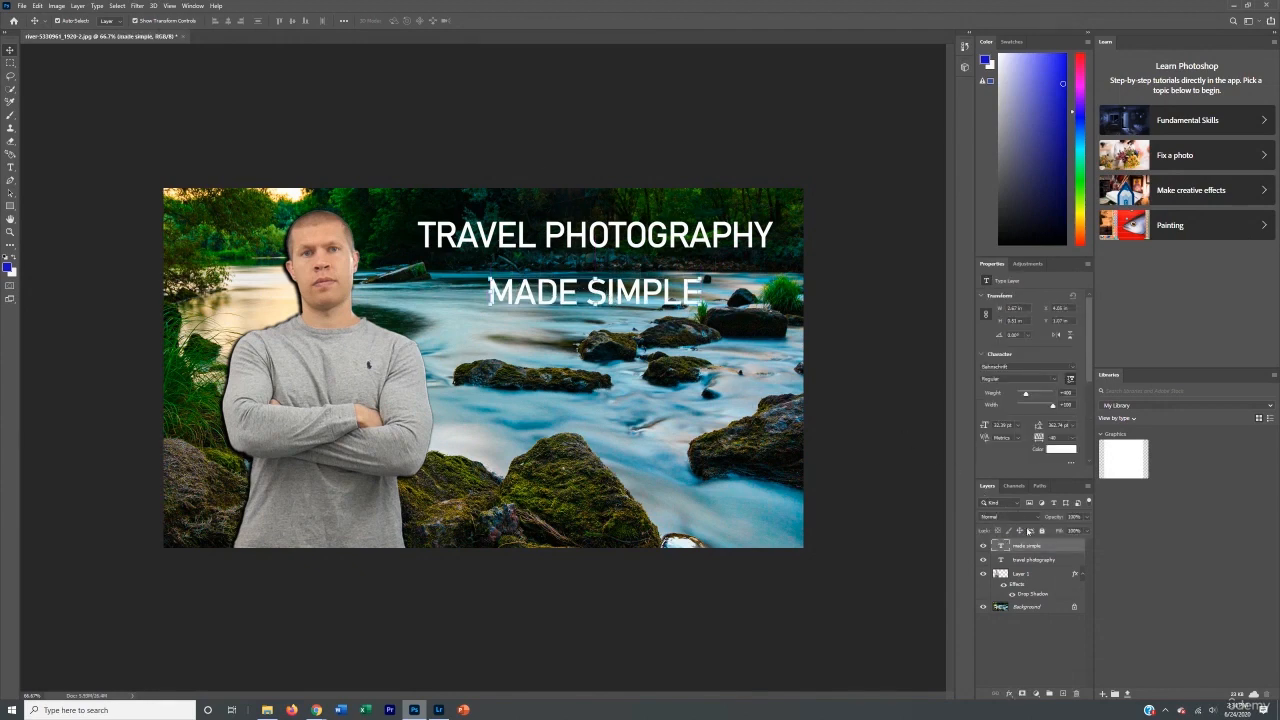
right_click(1027, 550)
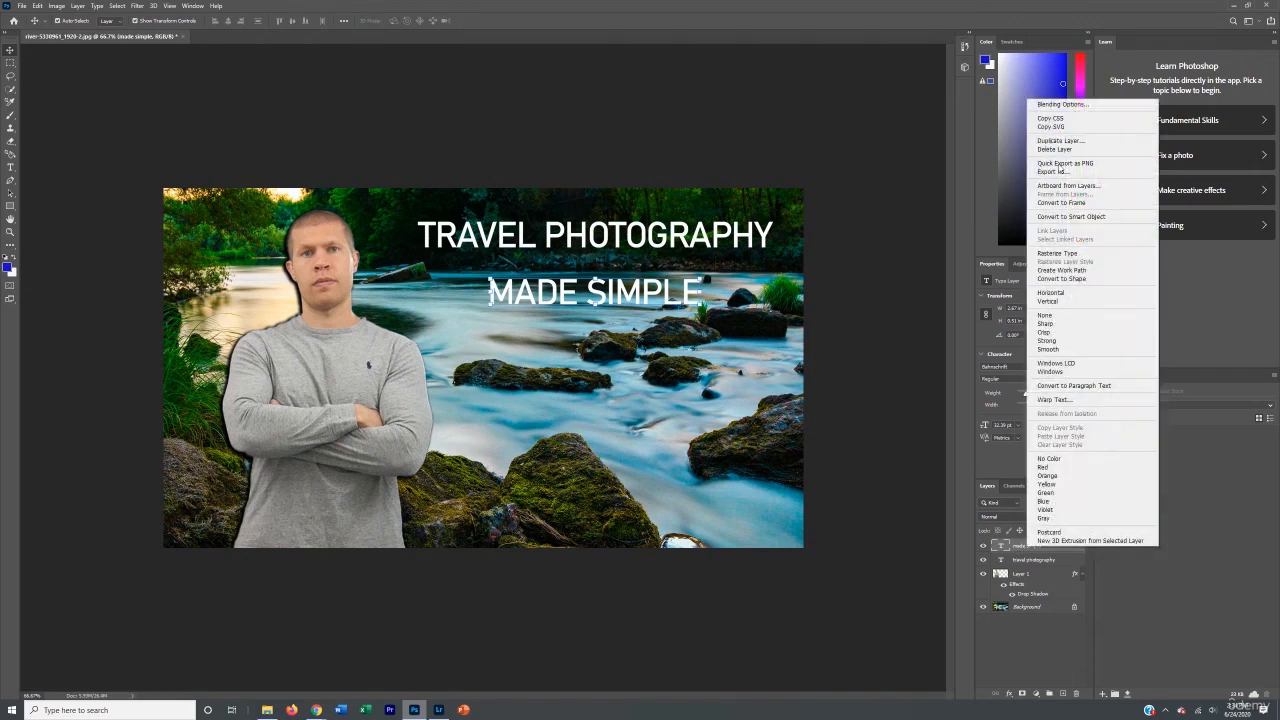
click(1046, 104)
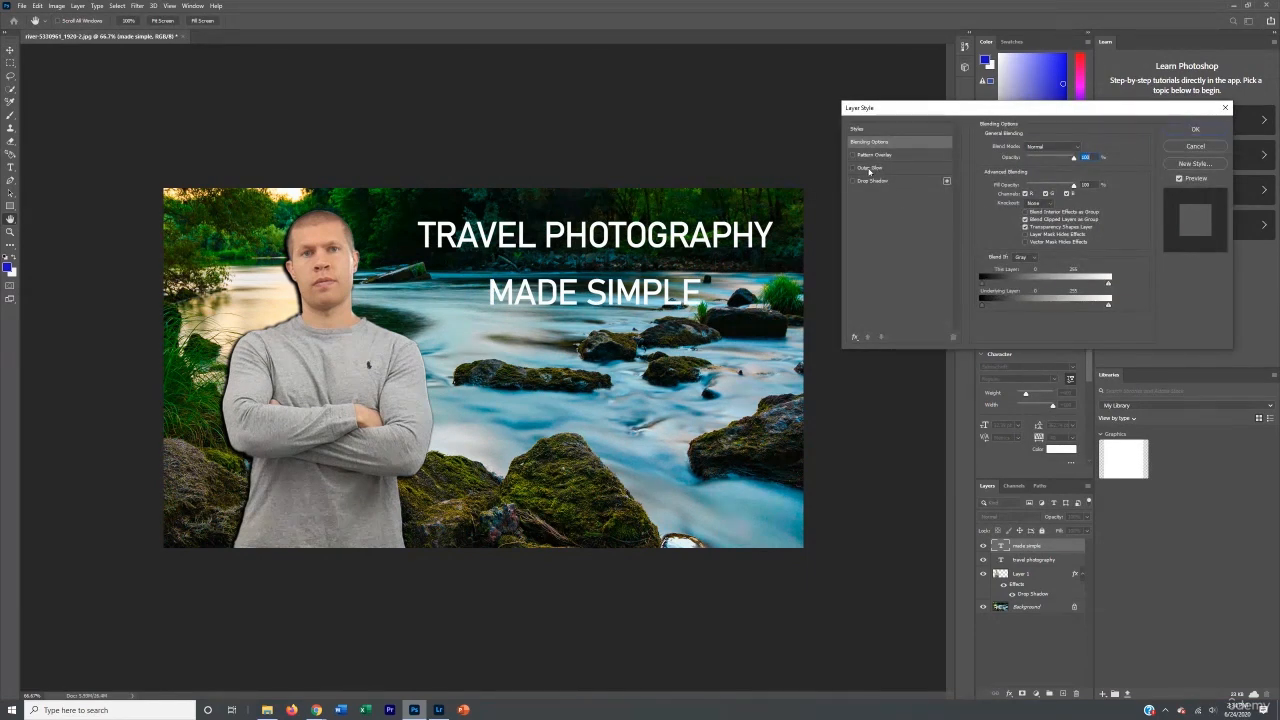
click(856, 168)
click(858, 181)
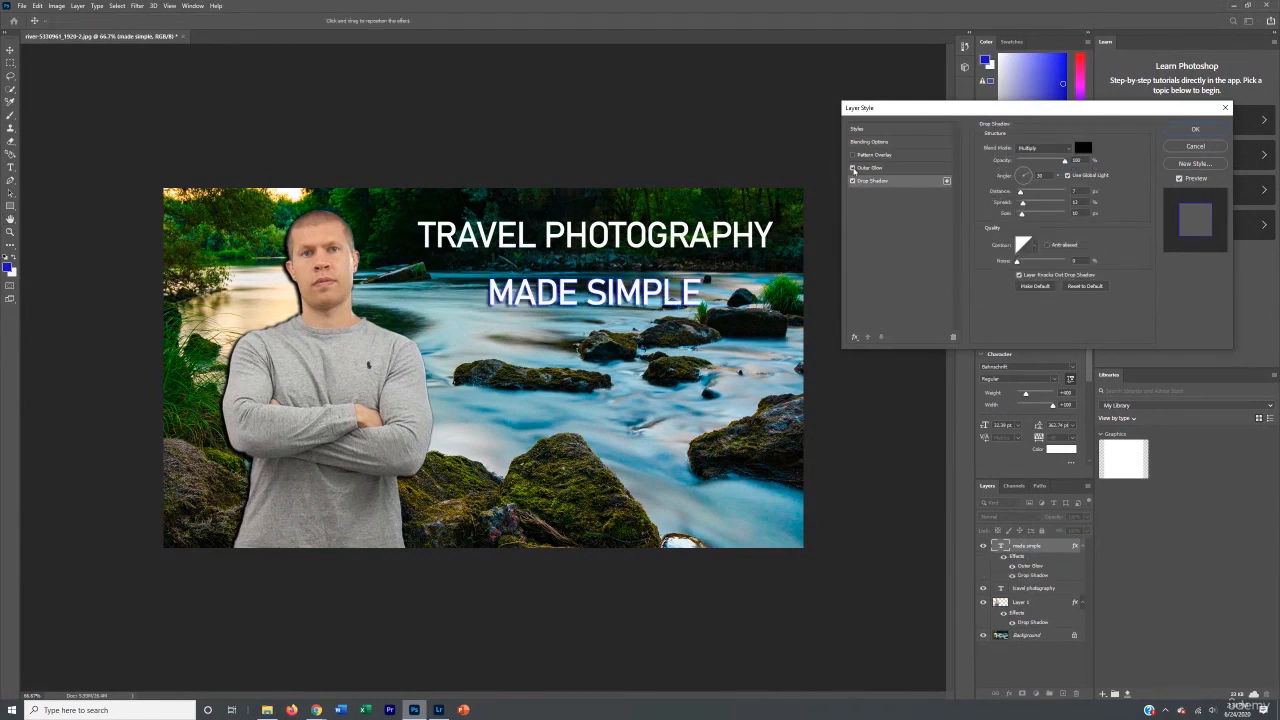
click(852, 168)
click(852, 181)
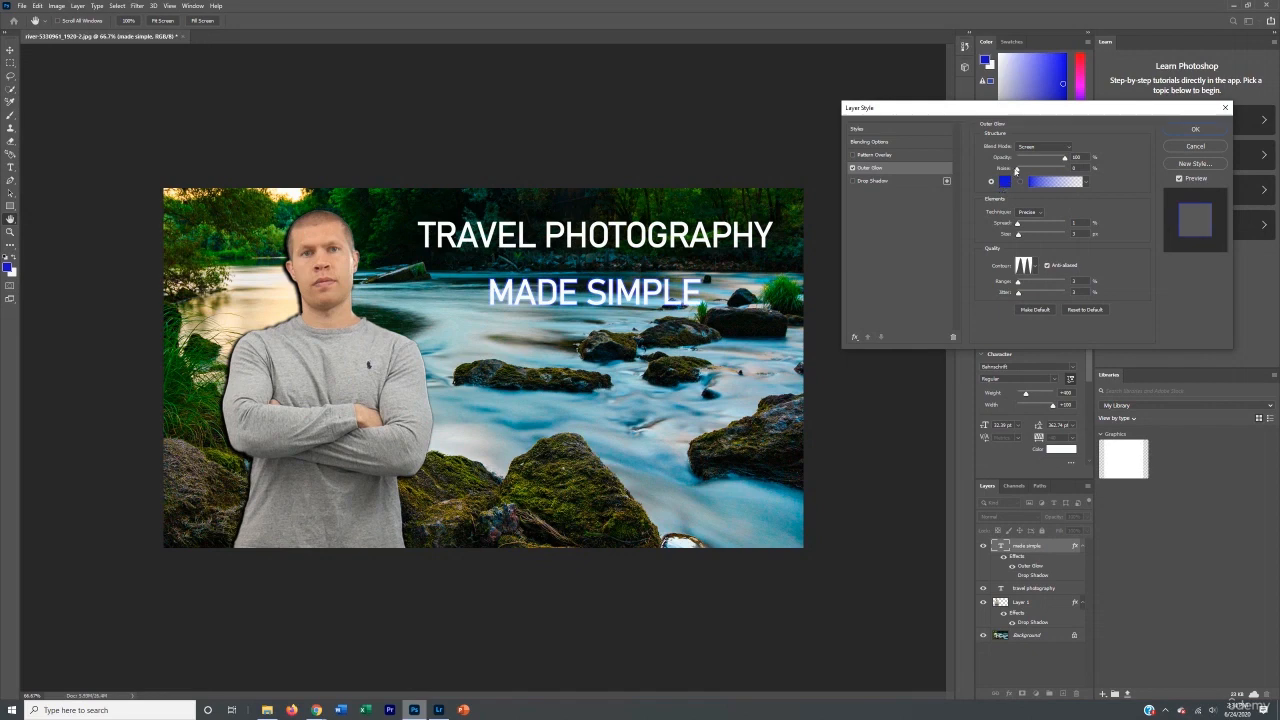
- Try orange-red and light blue as the outer glow colour on MADE SIMPLE, and discard the colour change
mouse_move(1016, 170)
mouse_down()
mouse_move(1037, 170)
mouse_move(1017, 171)
mouse_up()
click(1005, 181)
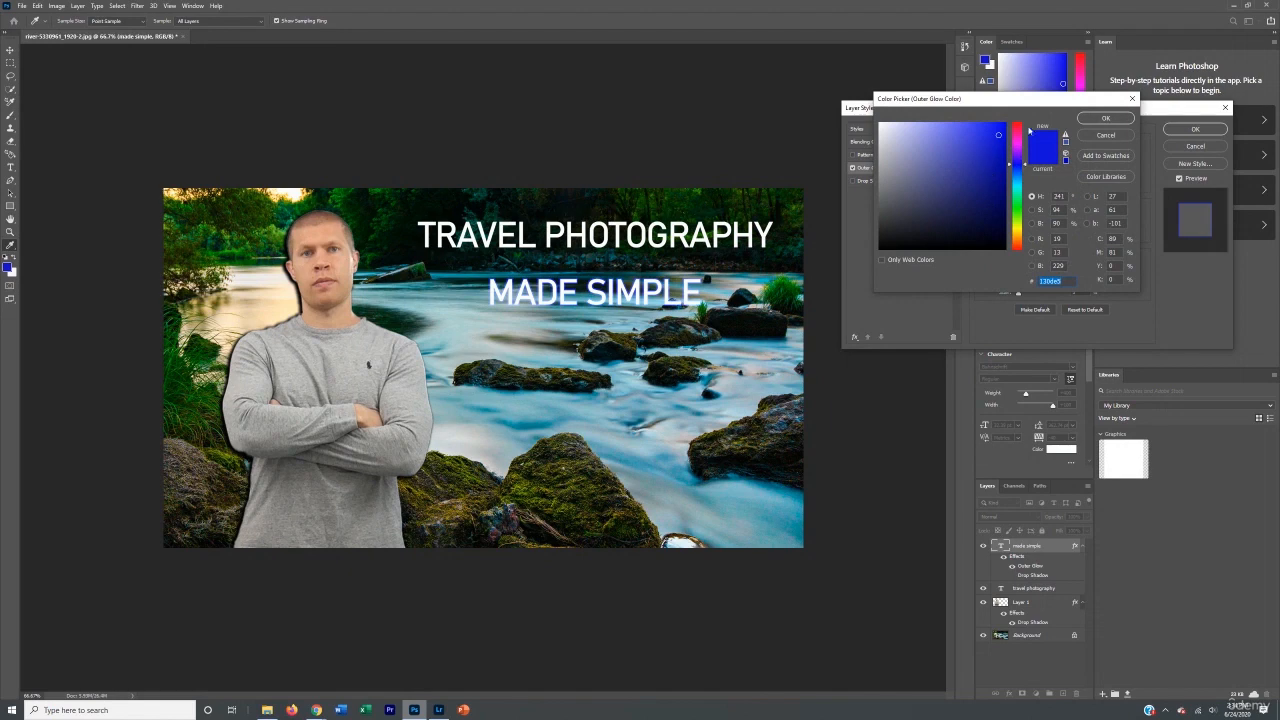
click(1018, 125)
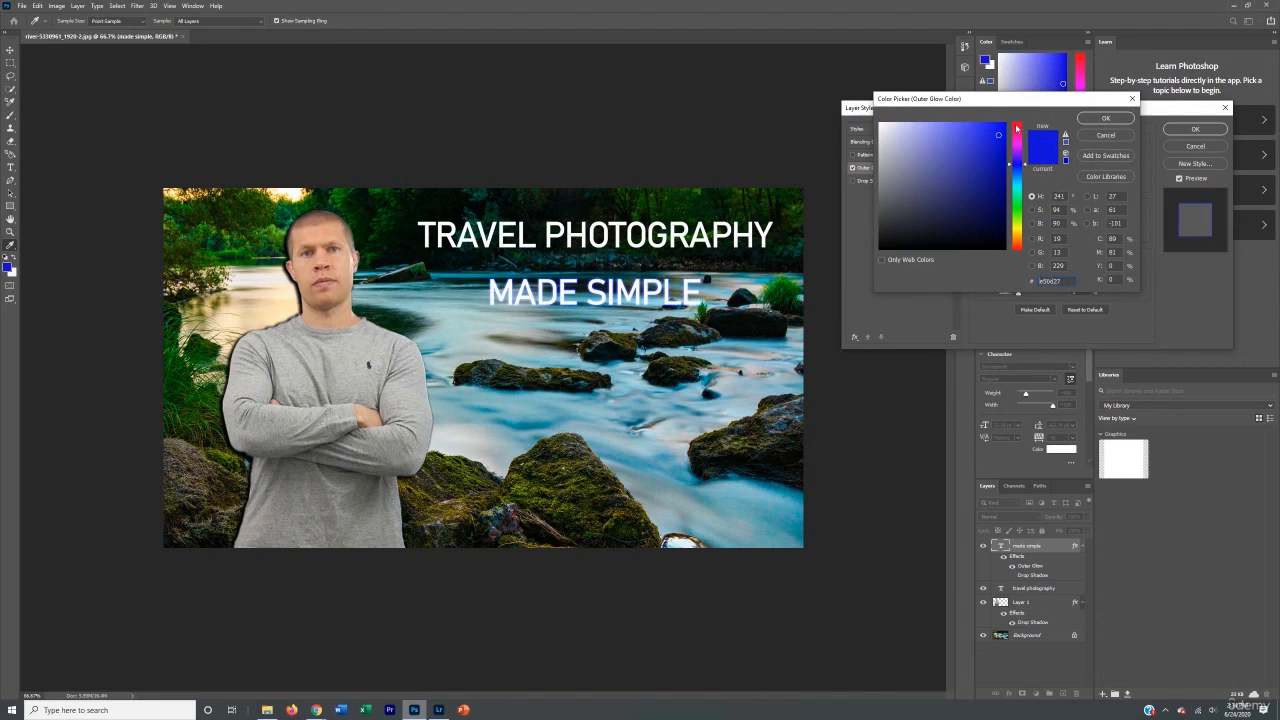
click(1017, 231)
click(1016, 245)
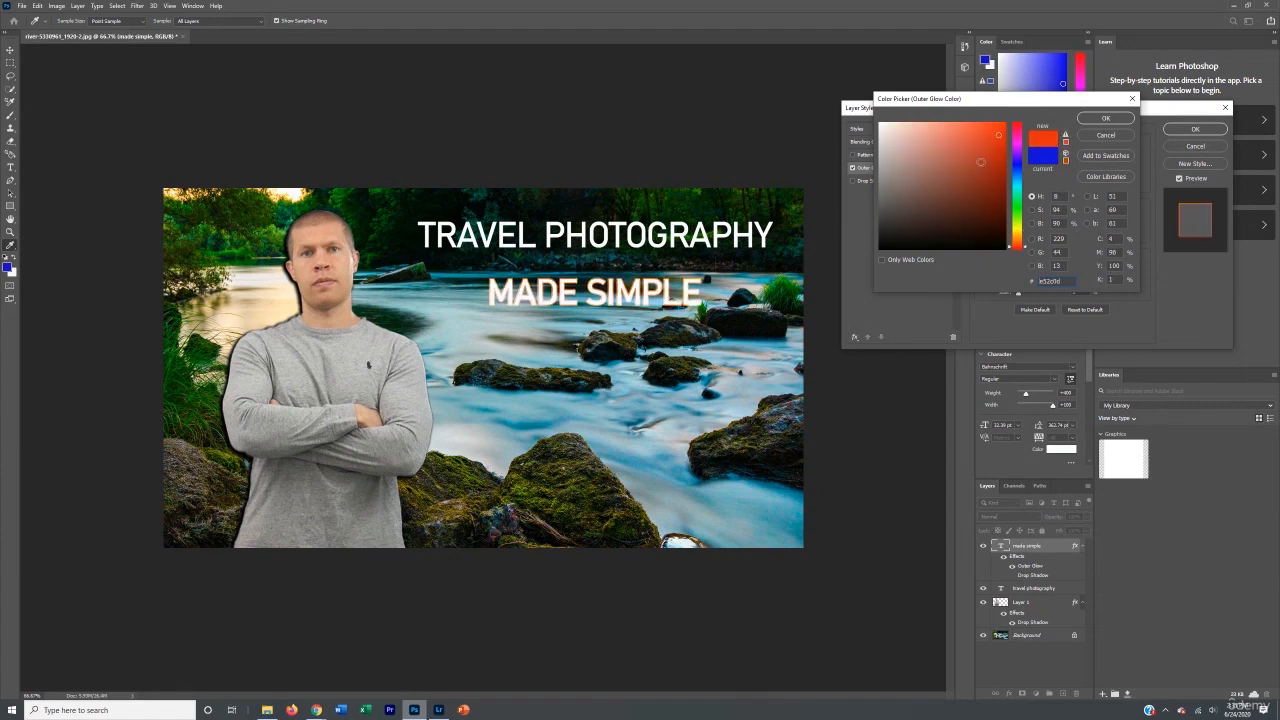
click(1018, 181)
click(984, 133)
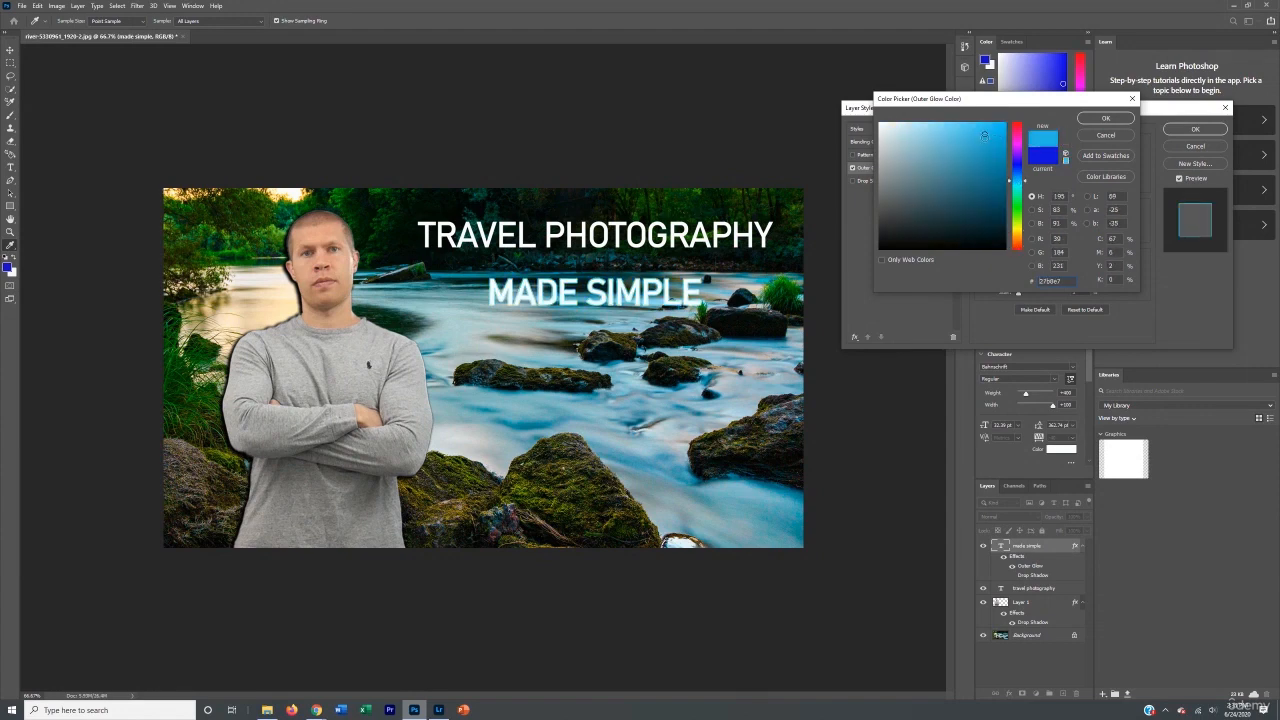
click(1106, 135)
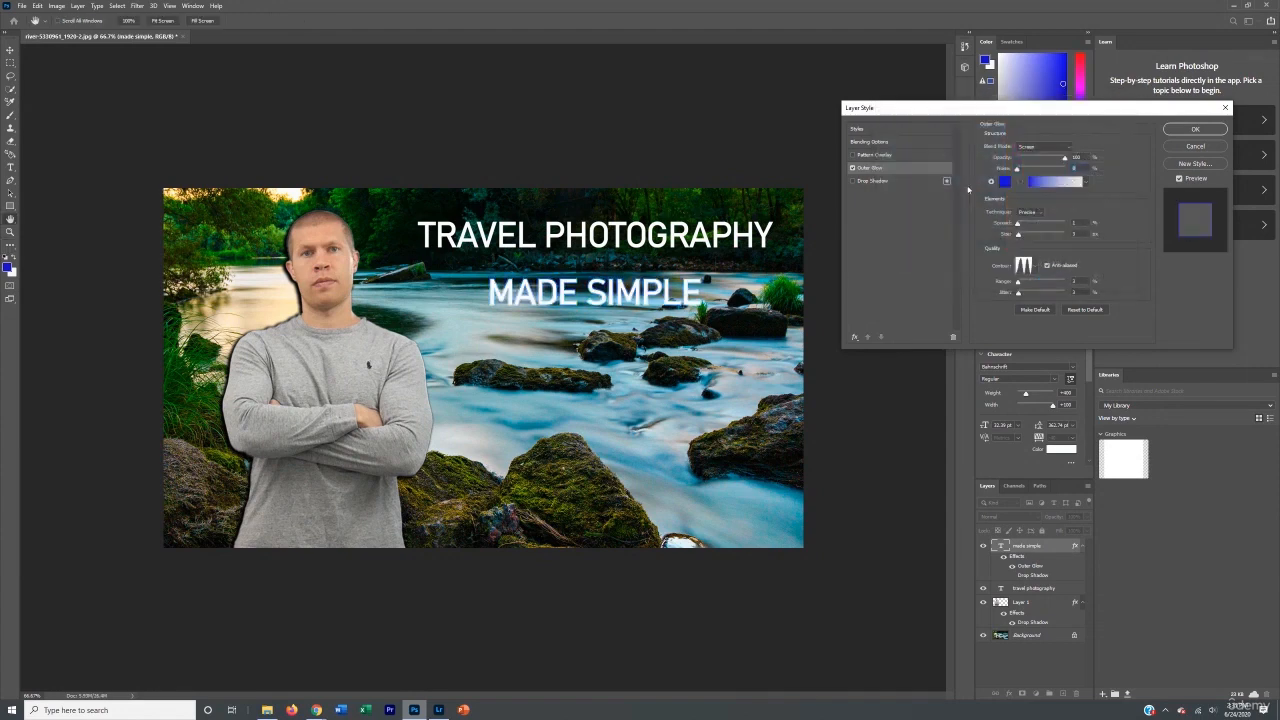
- Compare MADE SIMPLE with the outer glow and drop shadow switched on and off, and discard all the layer style changes
click(852, 168)
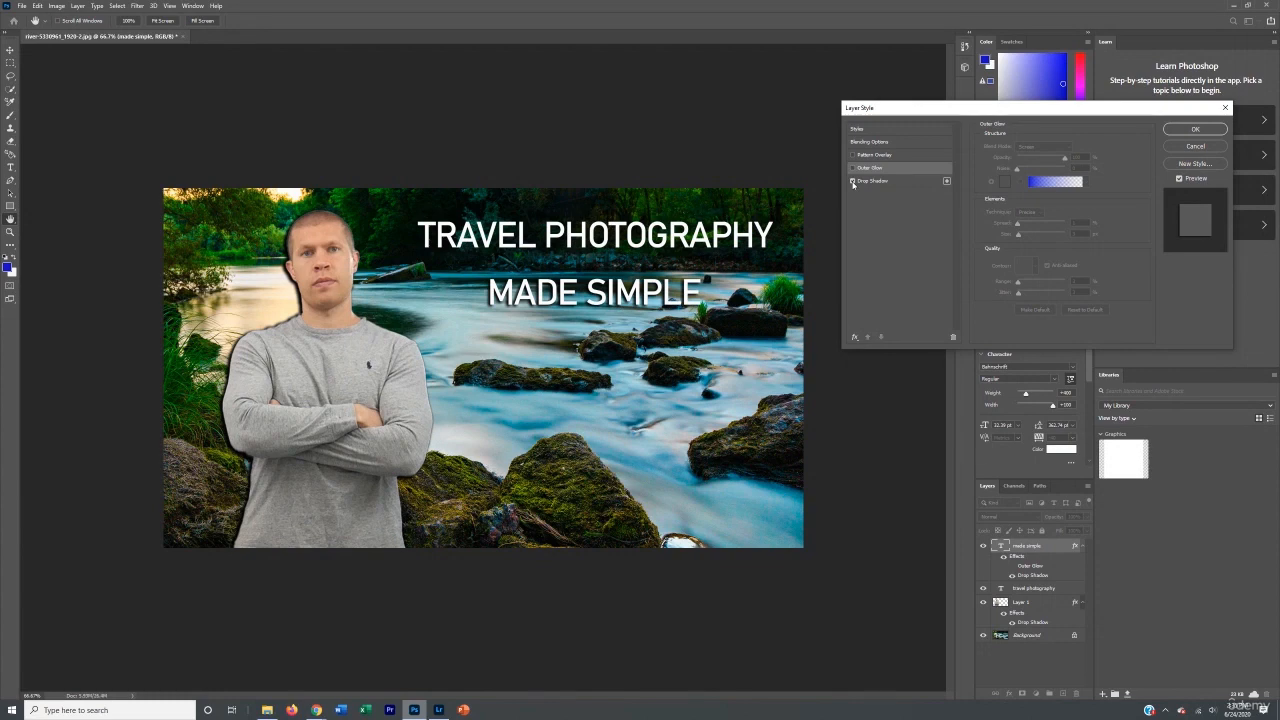
click(852, 168)
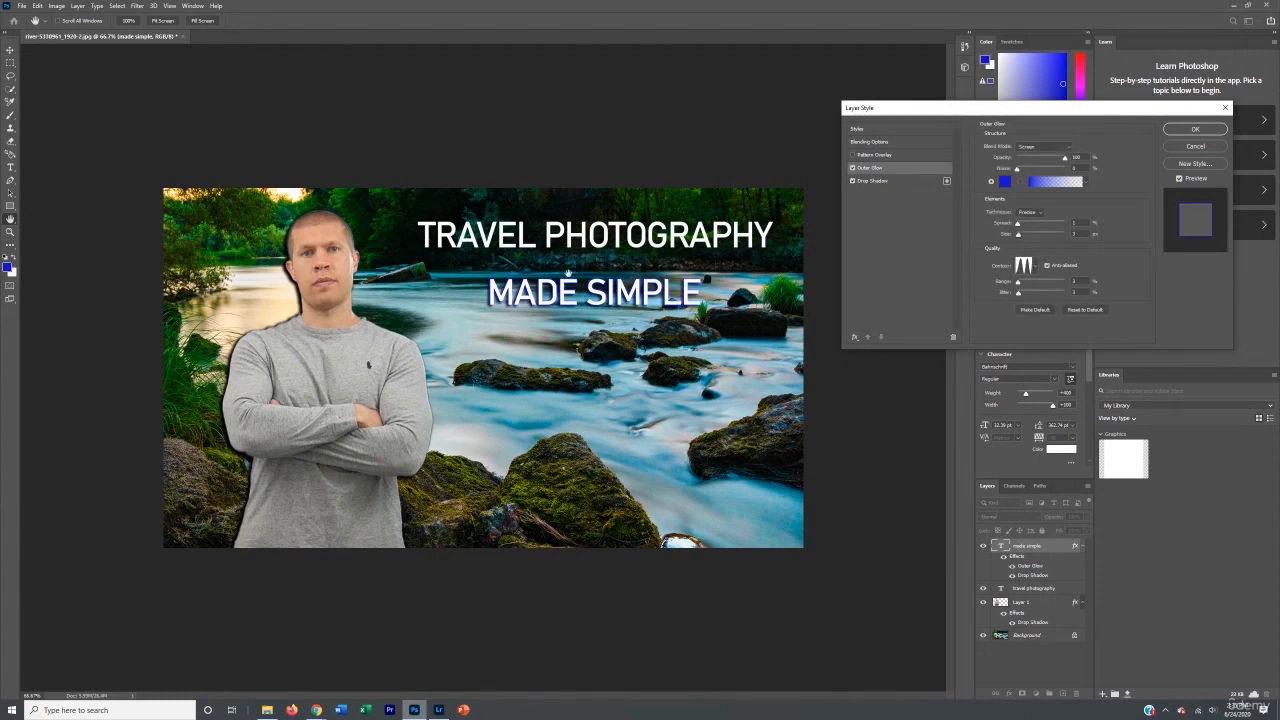
click(852, 168)
click(852, 181)
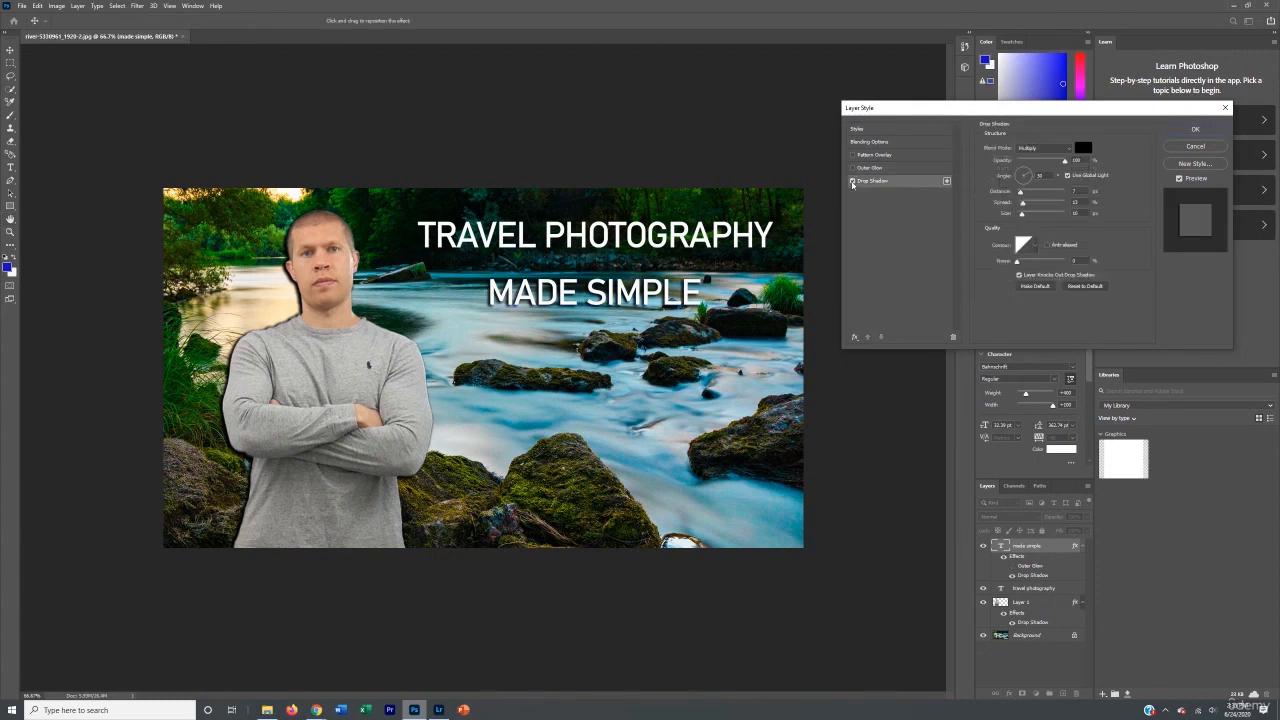
click(1190, 147)
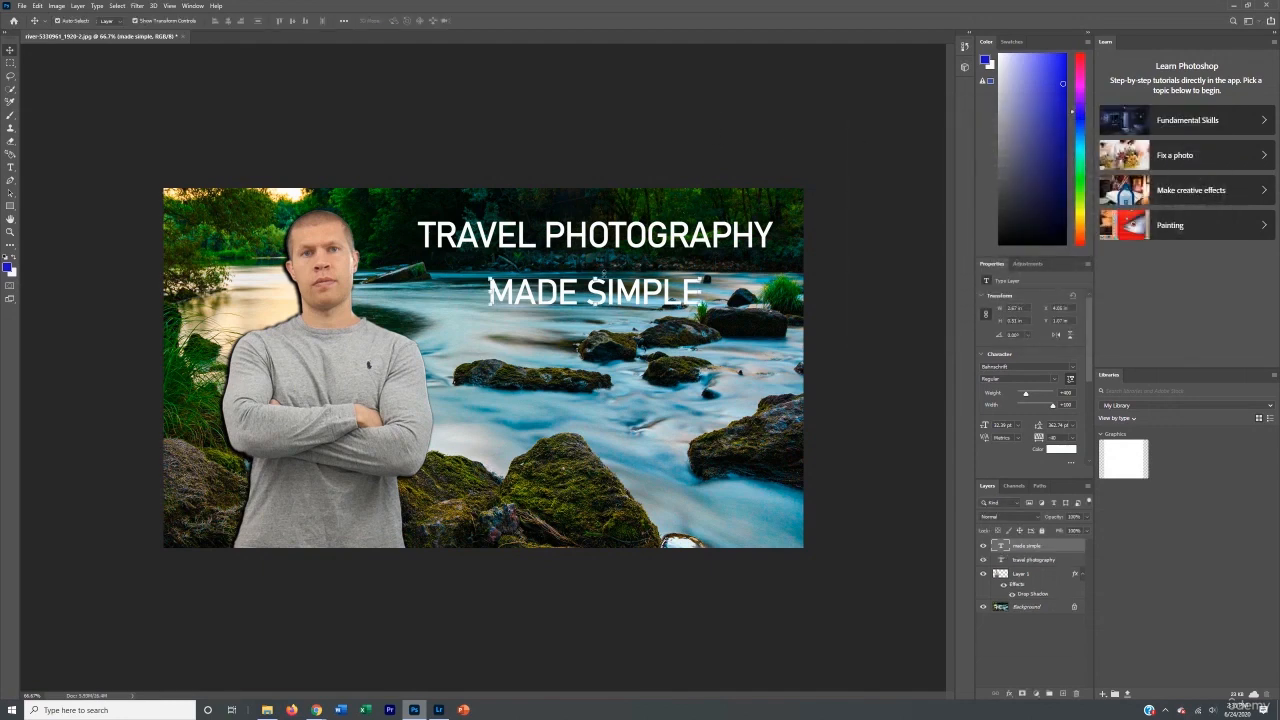
- Move the MADE SIMPLE text slightly down to widen its gap from the title, and deselect it
drag(605, 274, 605, 282)
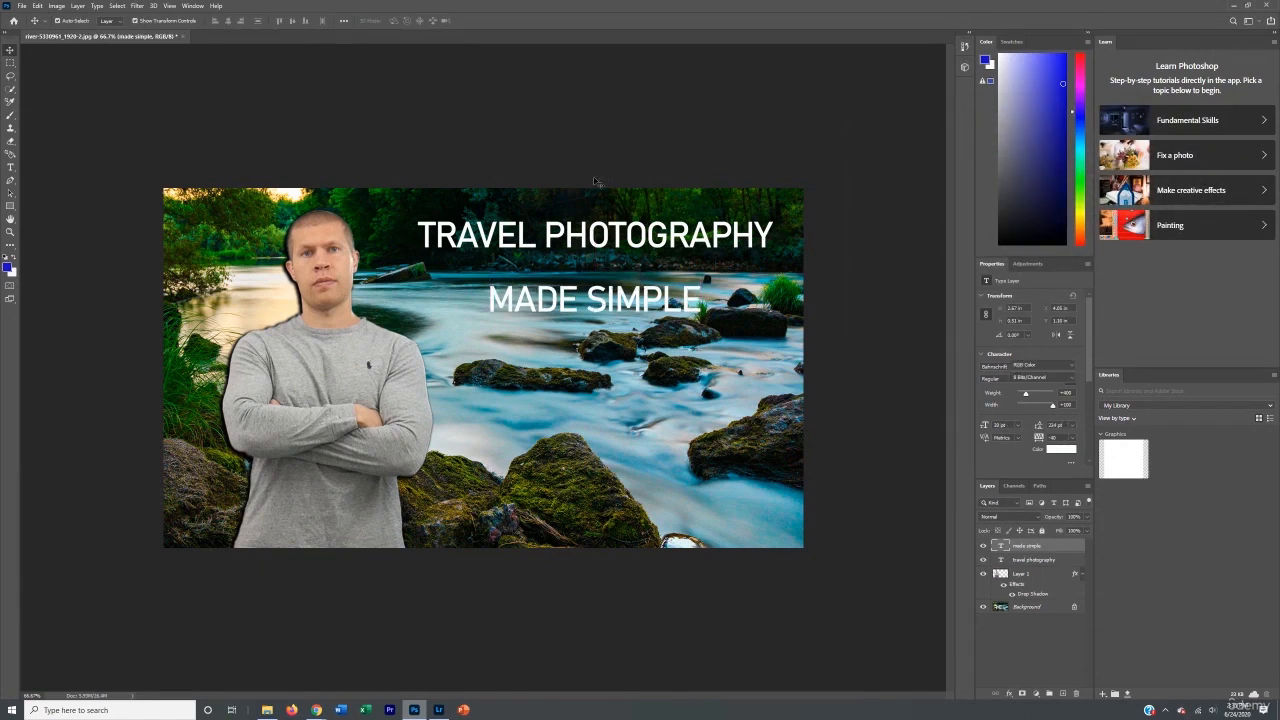
click(533, 390)
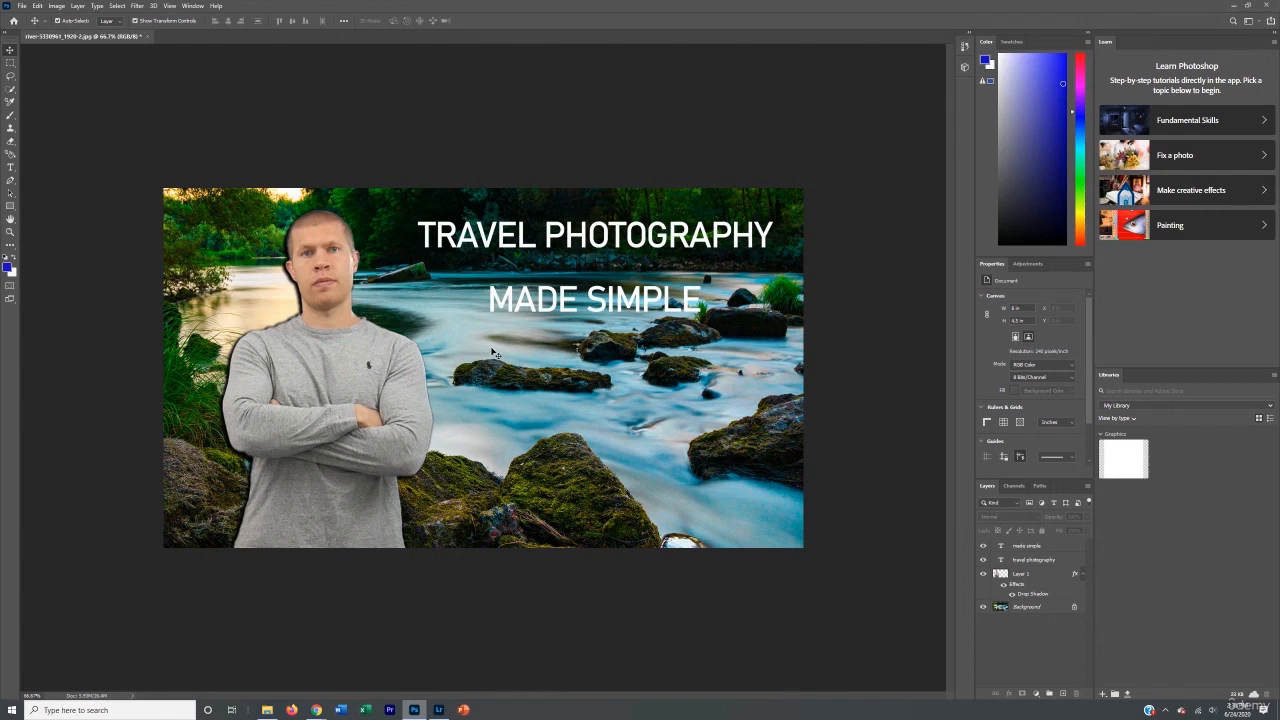
- With the TRAVEL PHOTOGRAPHY layer active, draw a rectangular selection around that title, about 4.6 in wide and 0.5 in high
click(530, 300)
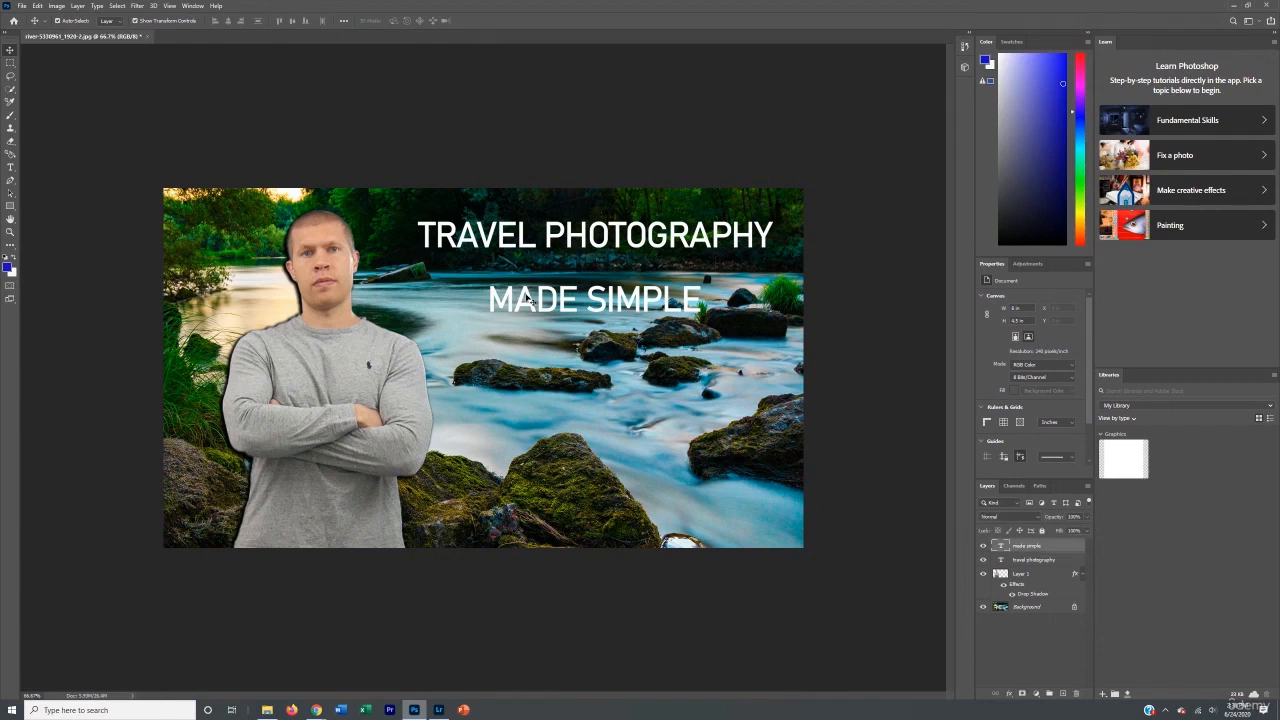
click(538, 240)
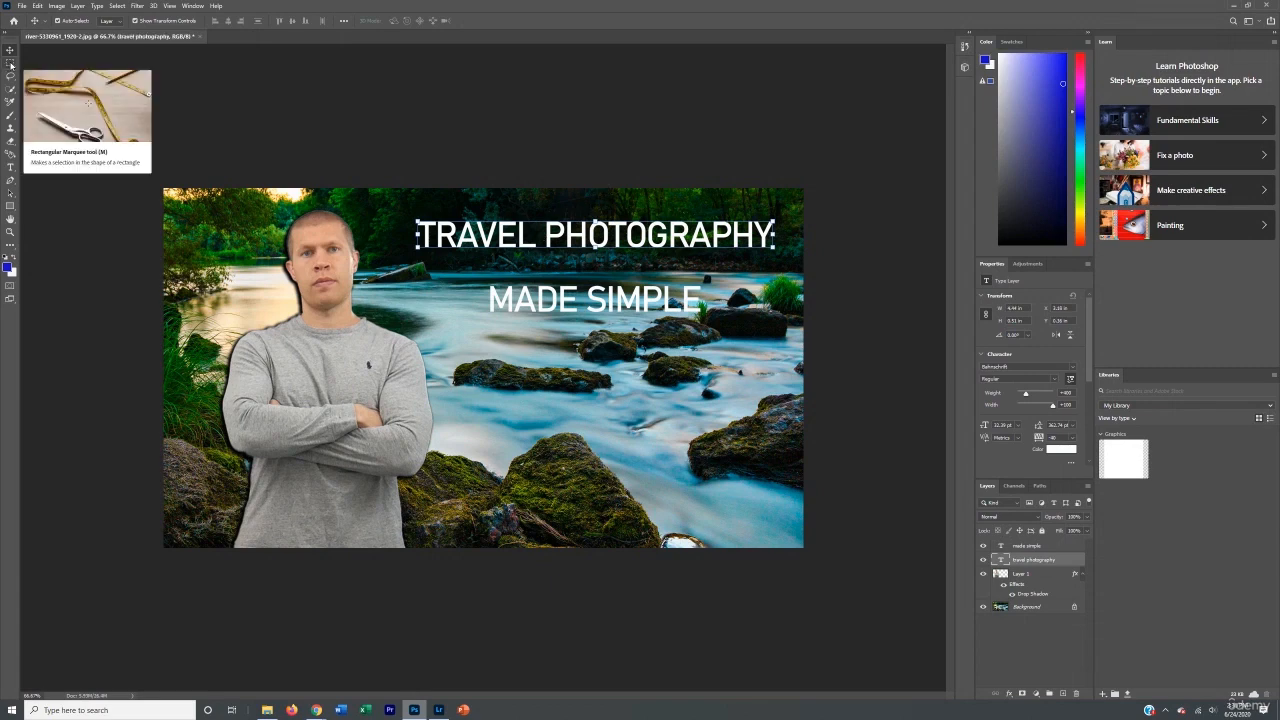
click(11, 65)
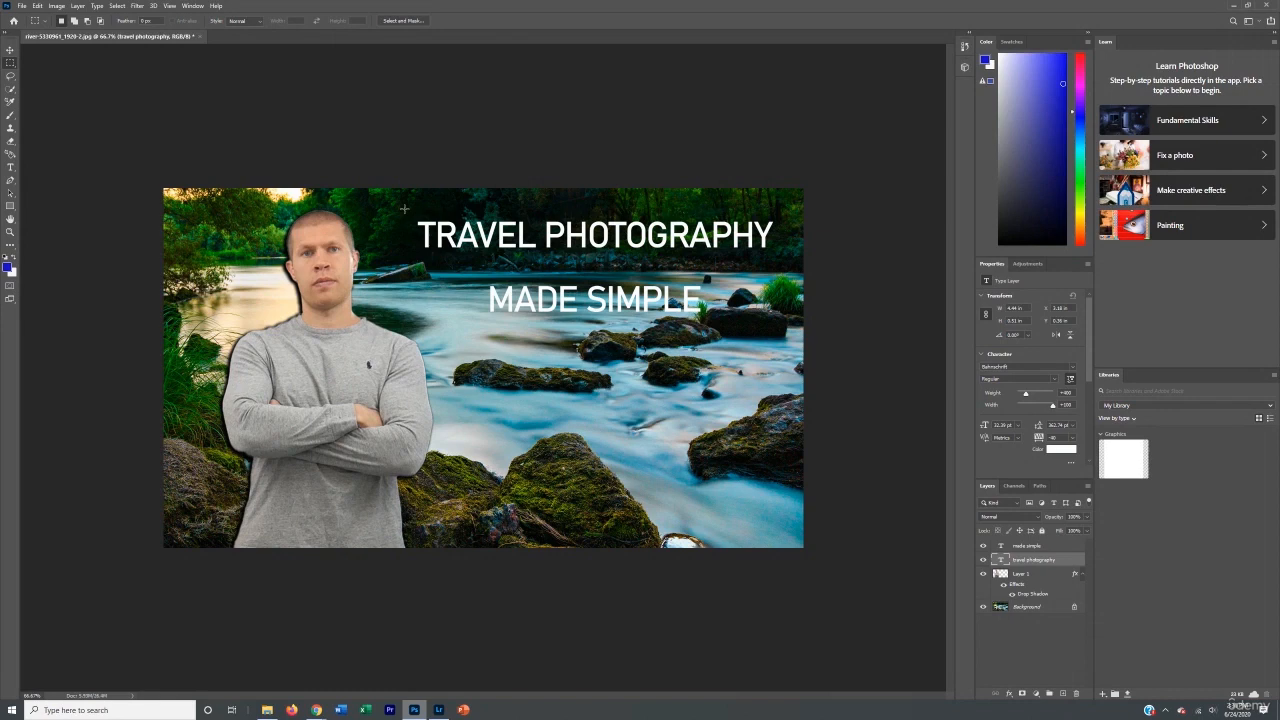
drag(404, 209, 782, 259)
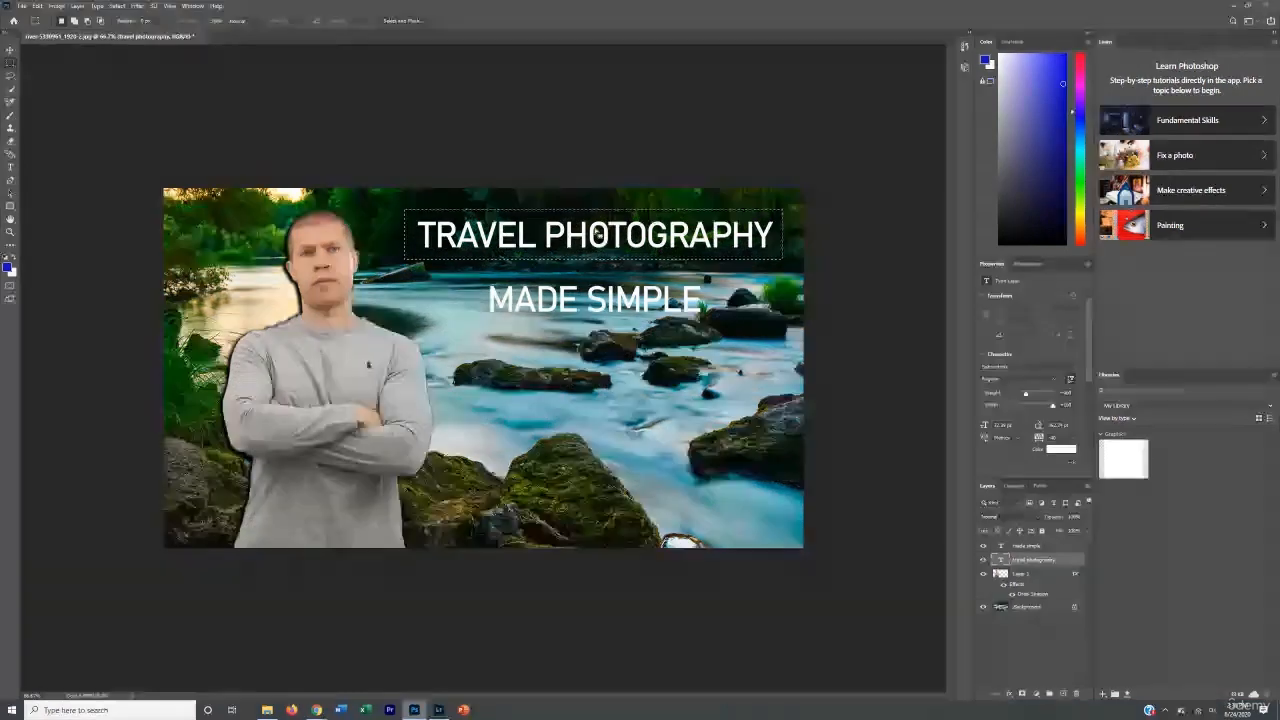
click(442, 169)
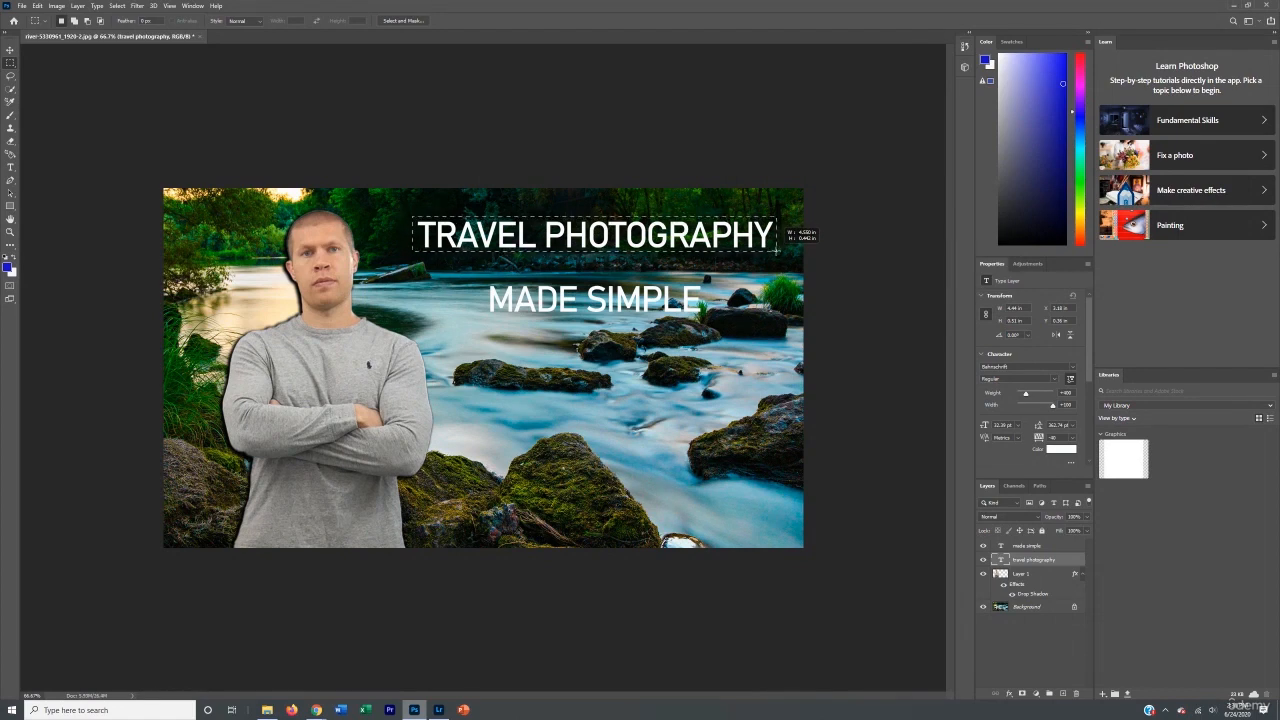
drag(776, 250, 777, 251)
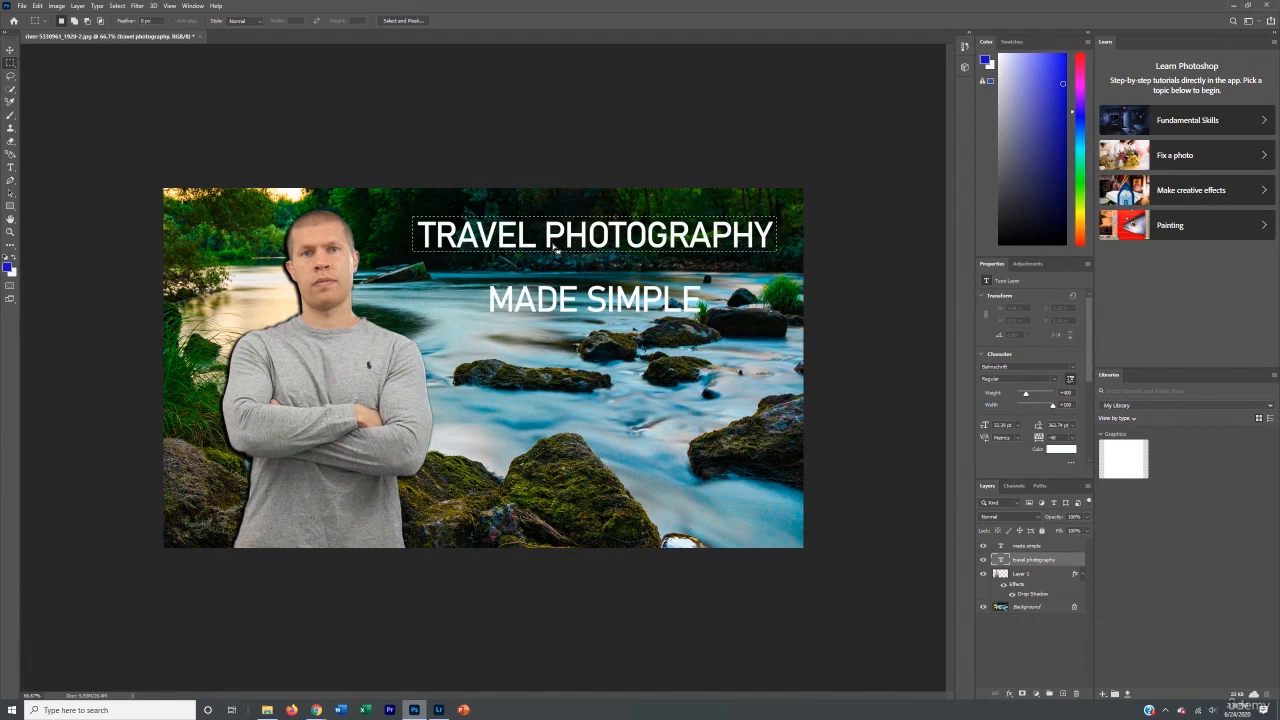
click(404, 221)
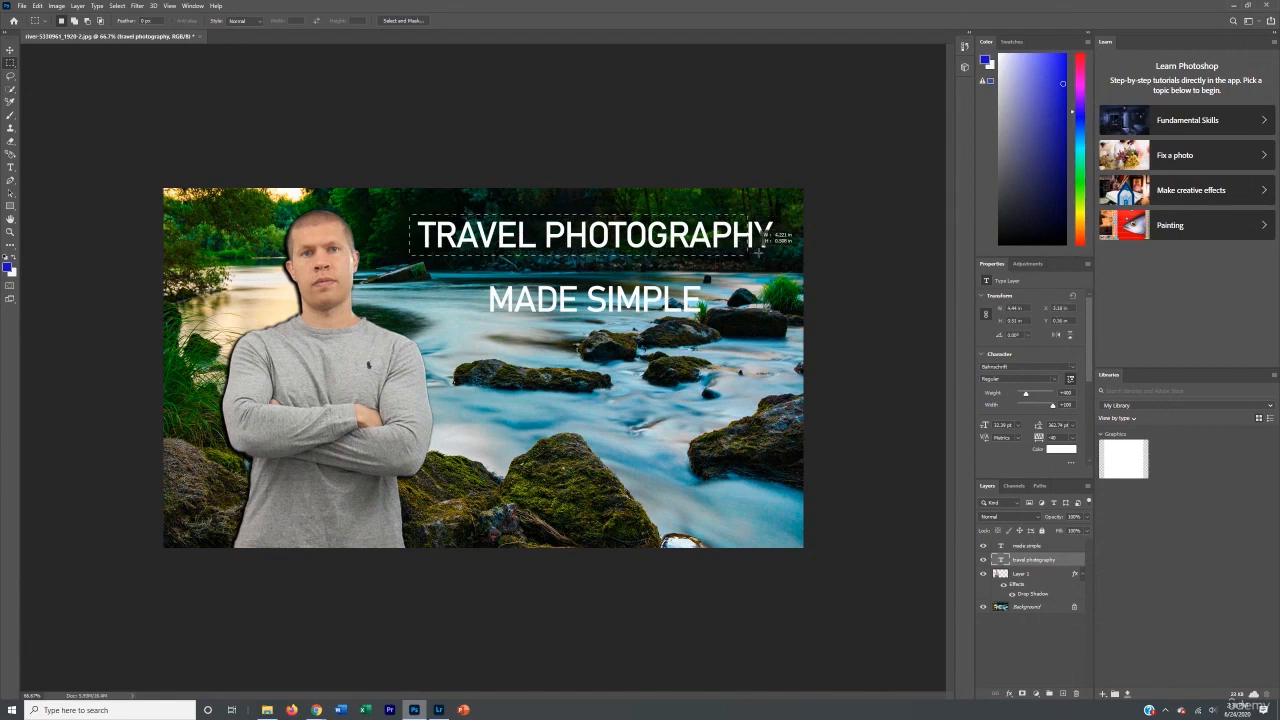
key(ctrl+z)
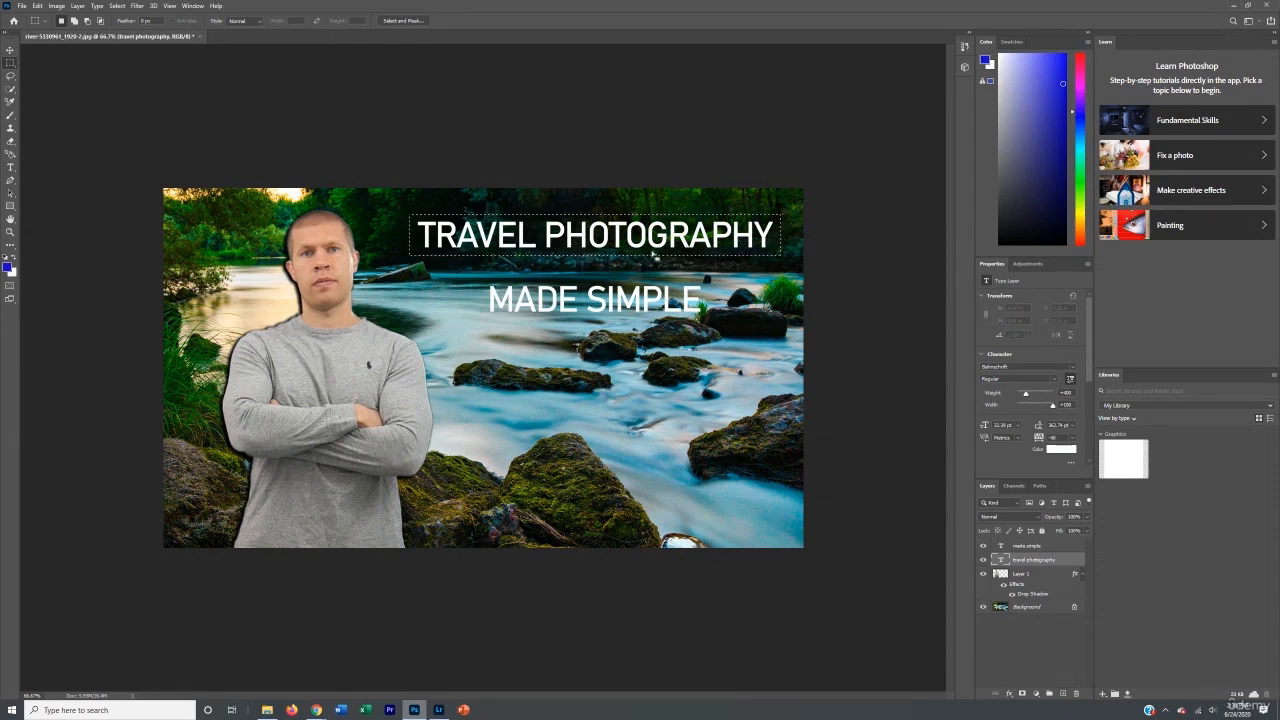
- Add a new blank layer above the TRAVEL PHOTOGRAPHY text layer, with Normal mode and 100% opacity
right_click(543, 247)
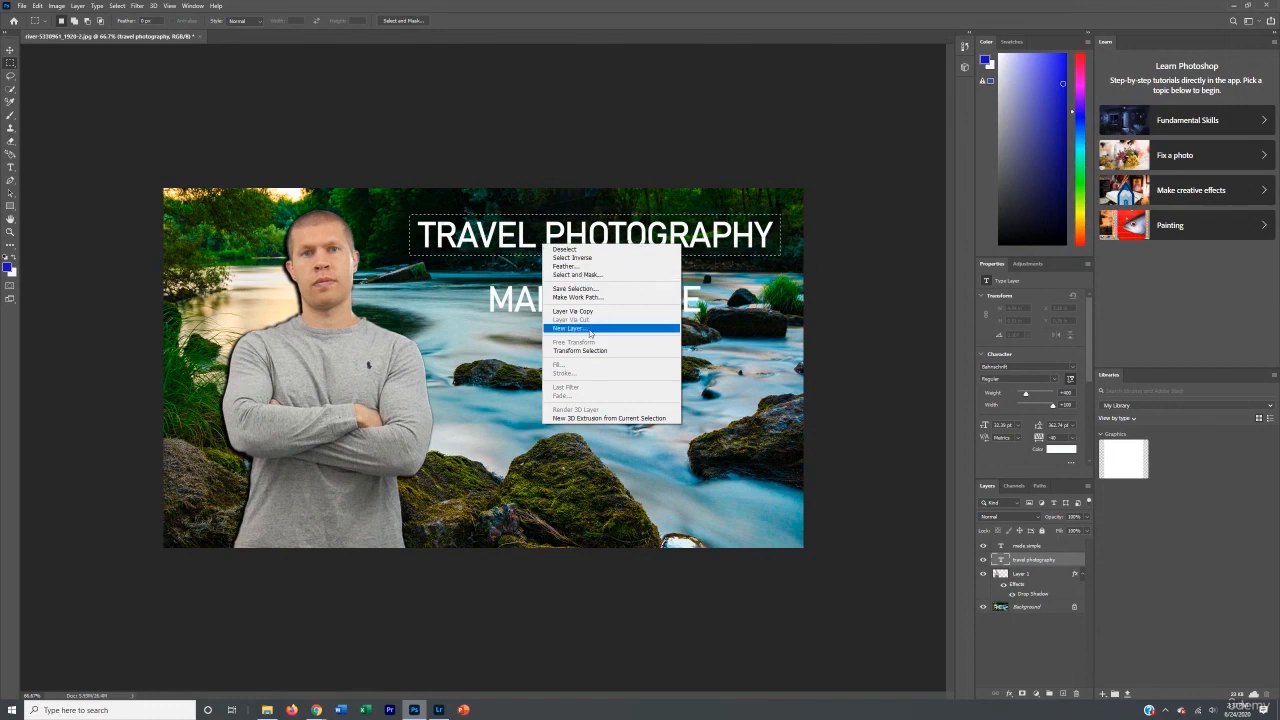
right_click(532, 228)
click(532, 228)
right_click(531, 225)
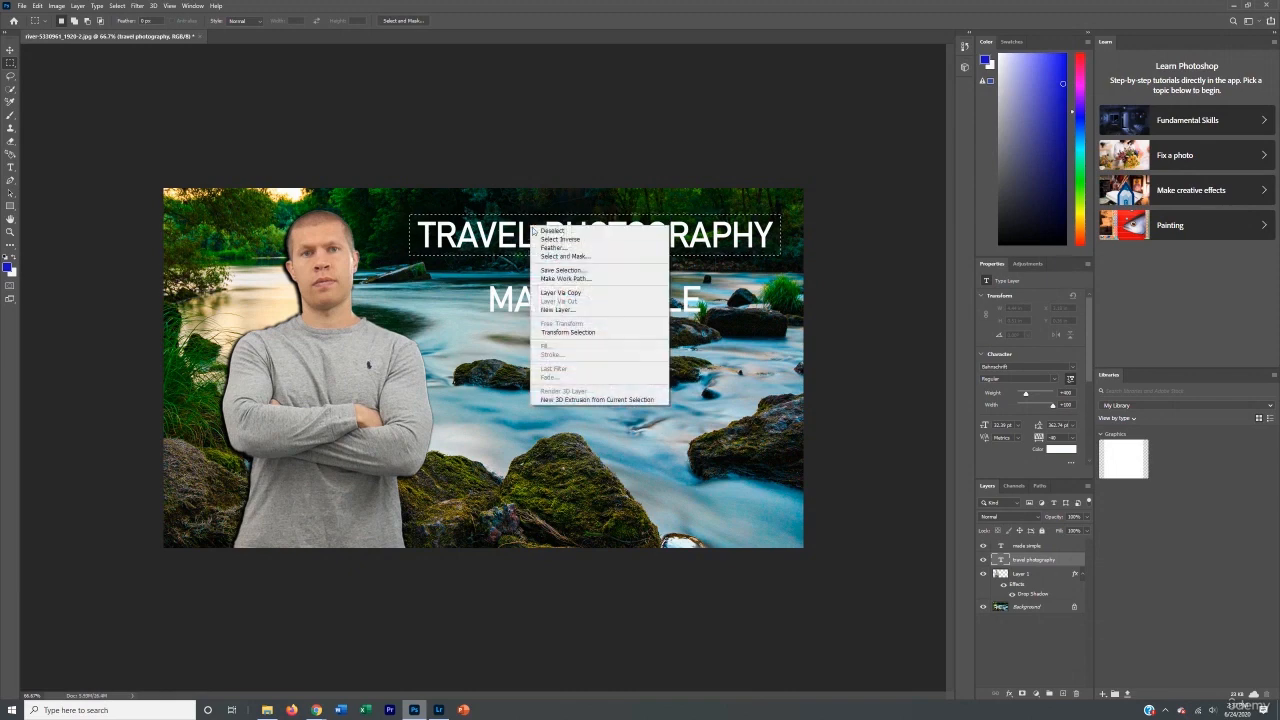
click(562, 311)
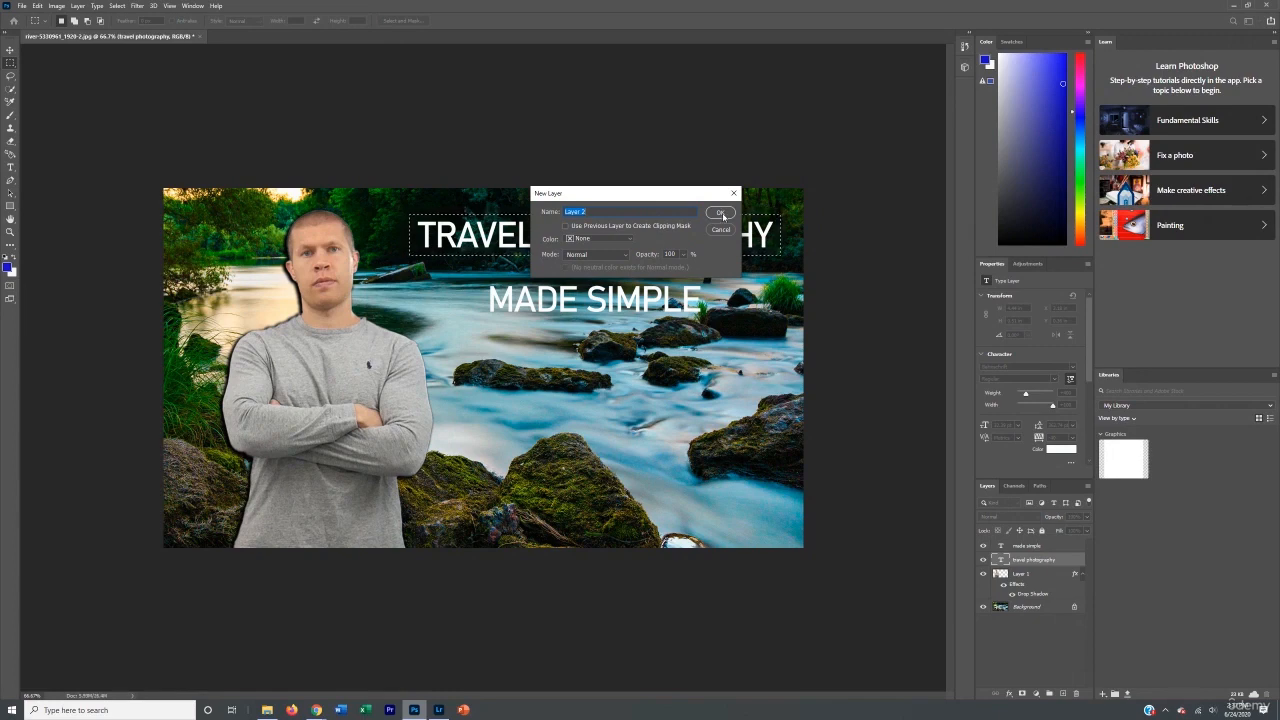
click(722, 214)
- Fill the selected rectangle on the new layer with black, using Darken mode at 100% opacity
right_click(624, 244)
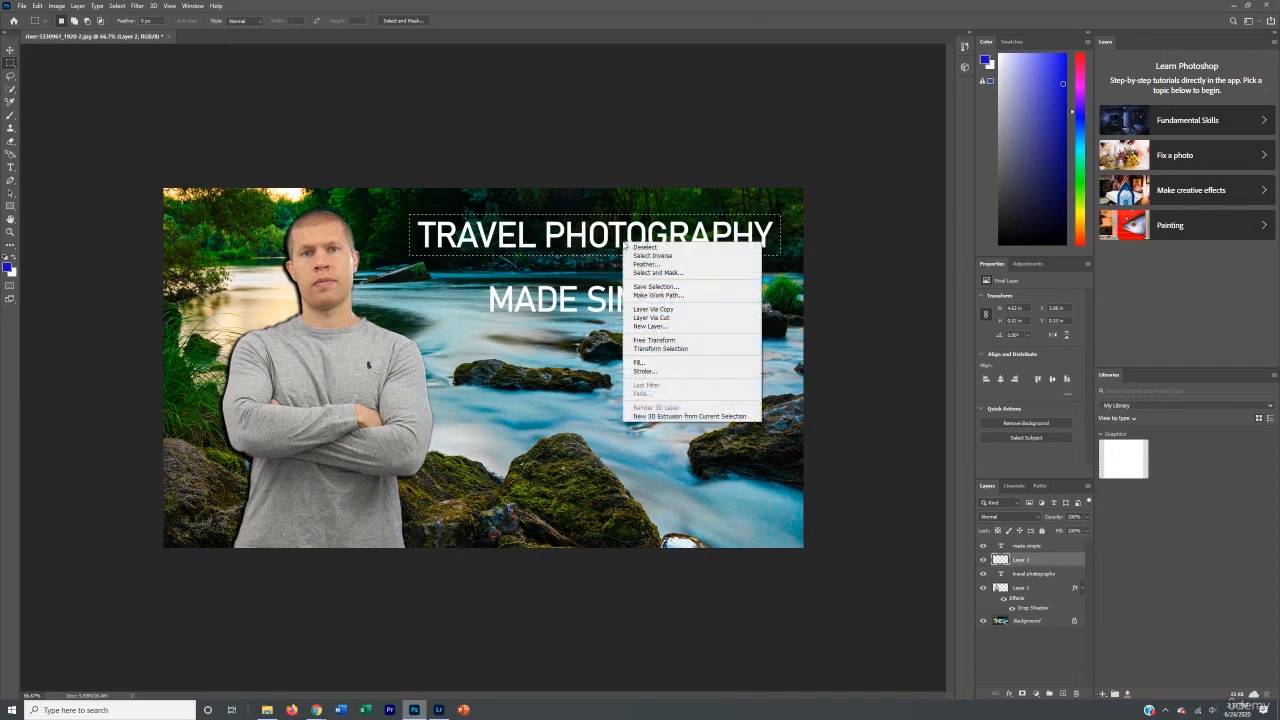
click(637, 362)
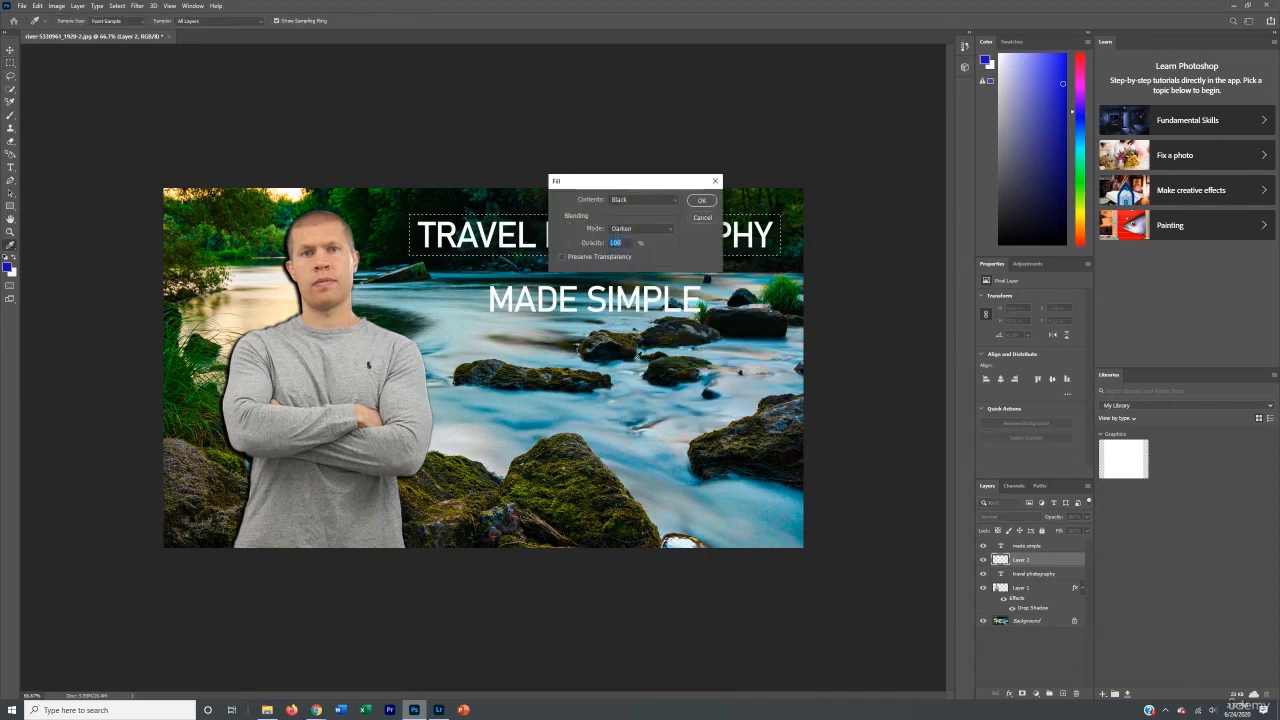
click(635, 198)
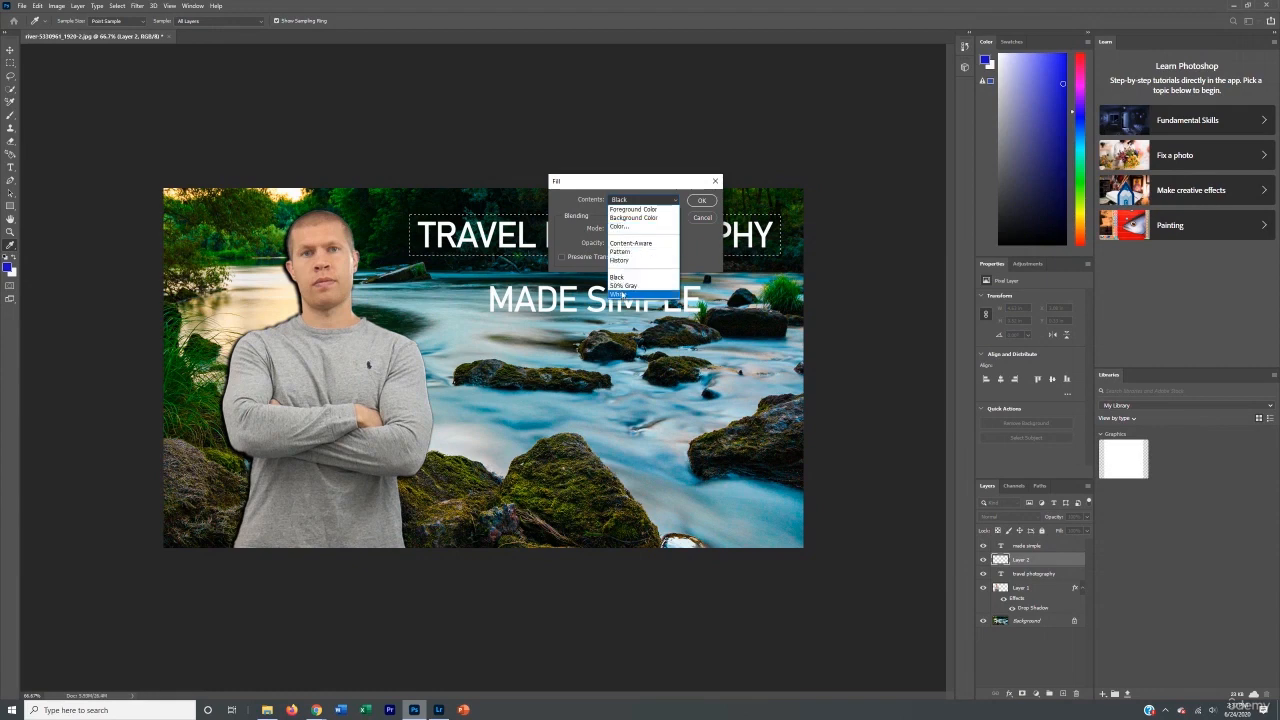
click(618, 277)
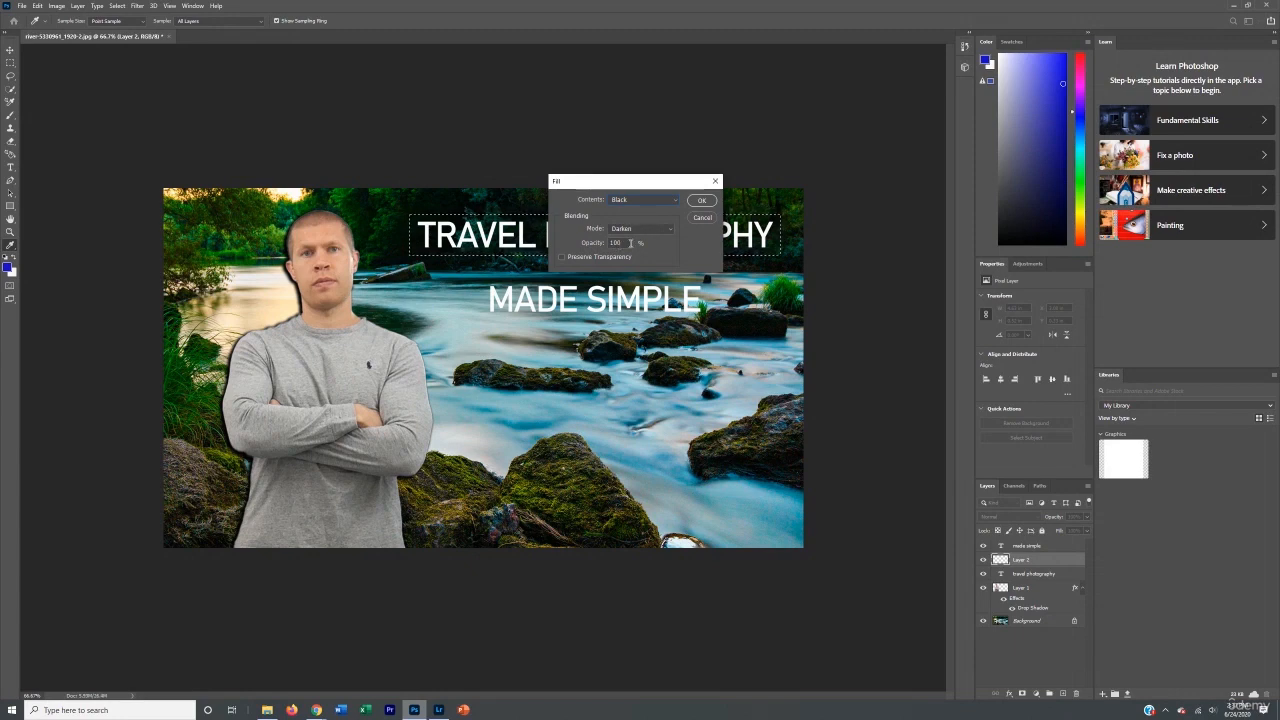
click(701, 200)
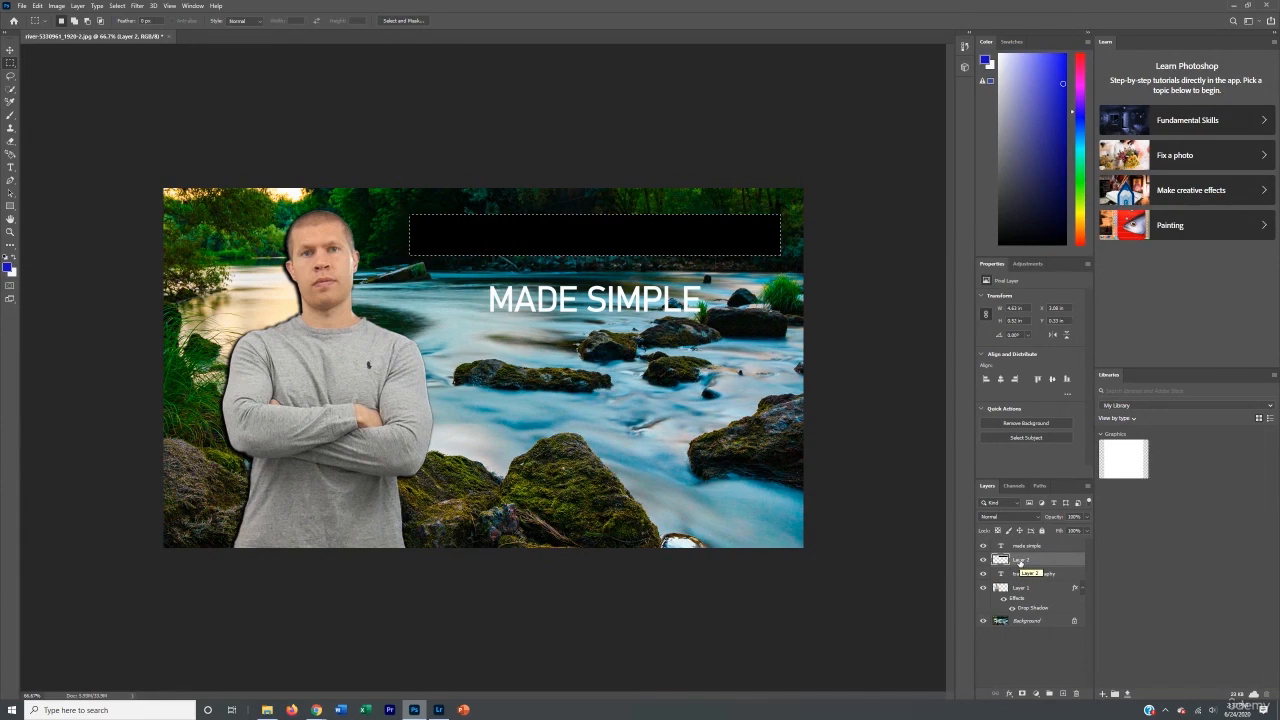
- Place the black bar layer beneath the TRAVEL PHOTOGRAPHY text layer and clear the selection
mouse_move(1020, 563)
mouse_down()
mouse_move(1020, 547)
mouse_move(1029, 579)
mouse_move(1031, 552)
mouse_up()
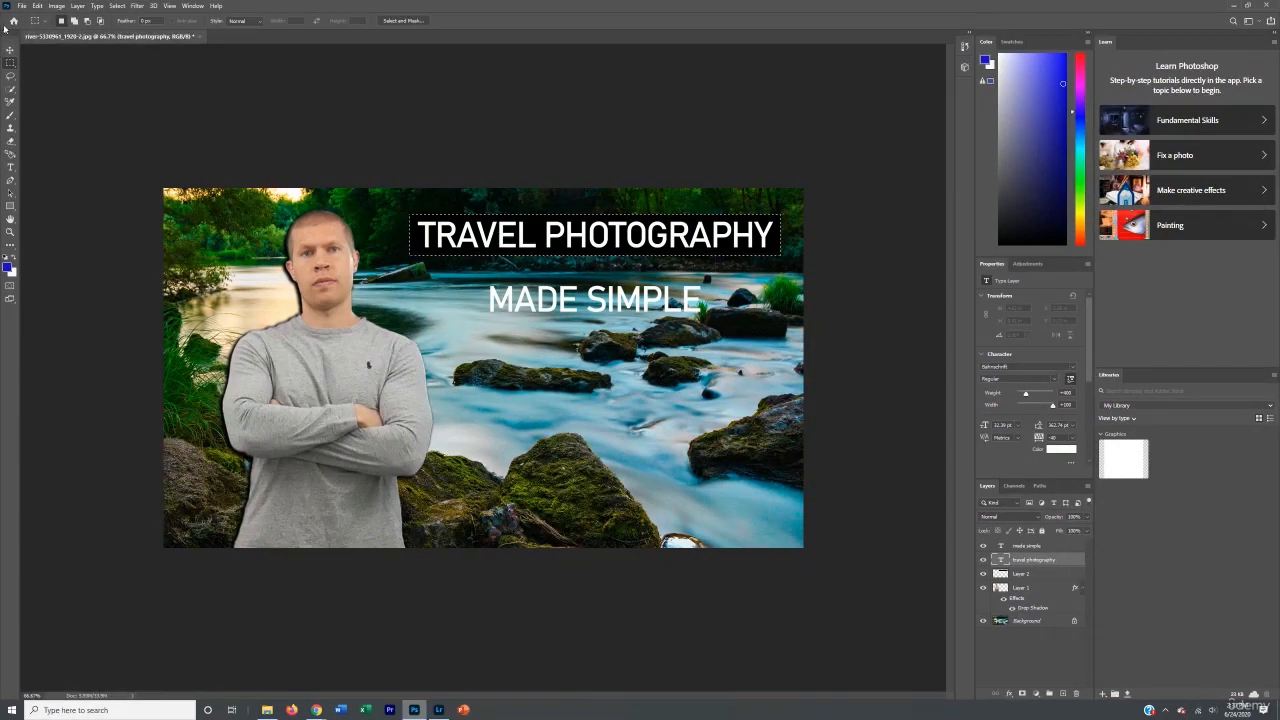
click(210, 147)
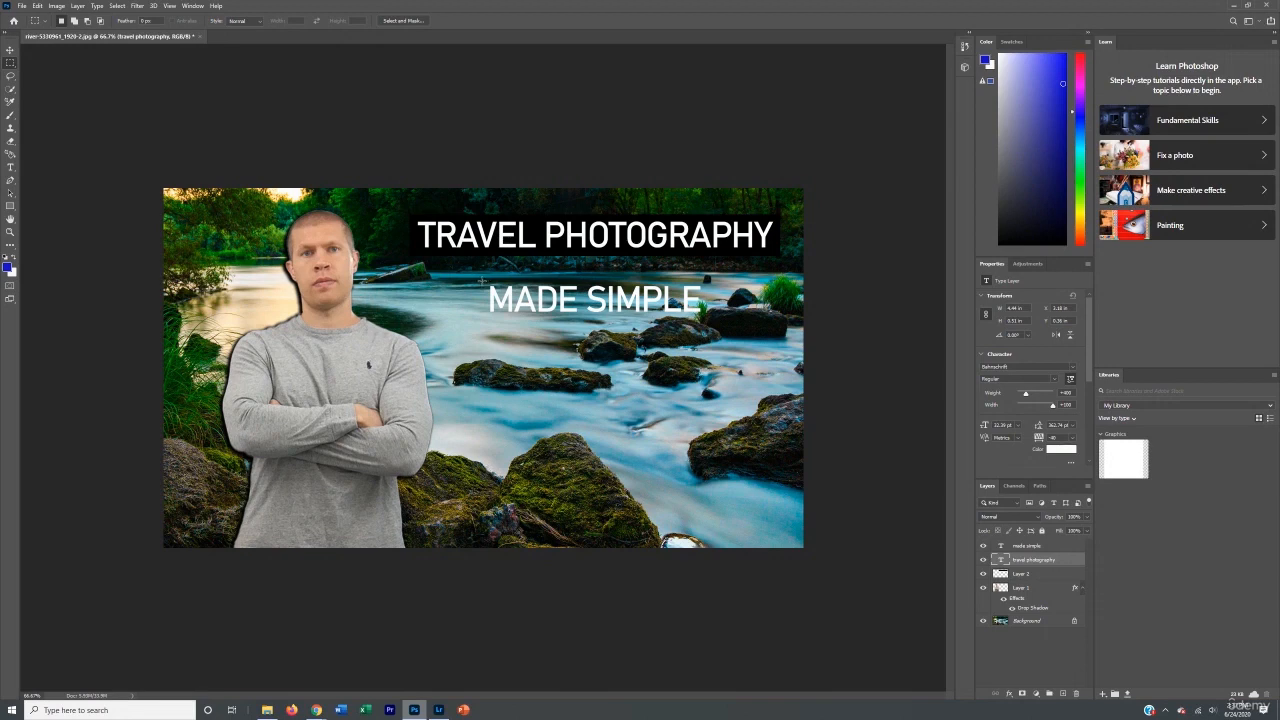
- Draw a rectangular selection about 2.8 in wide and 0.45 in high around the MADE SIMPLE title and add a new blank layer in Normal mode
drag(482, 281, 709, 317)
right_click(698, 305)
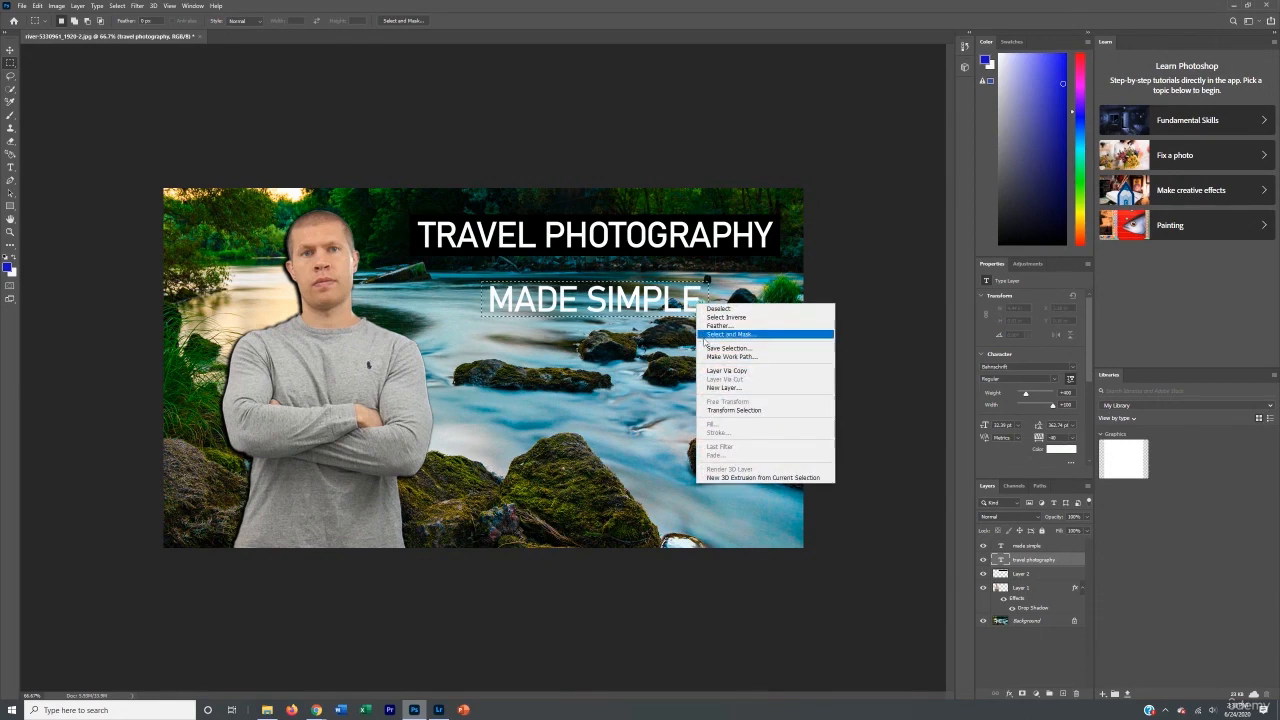
click(724, 387)
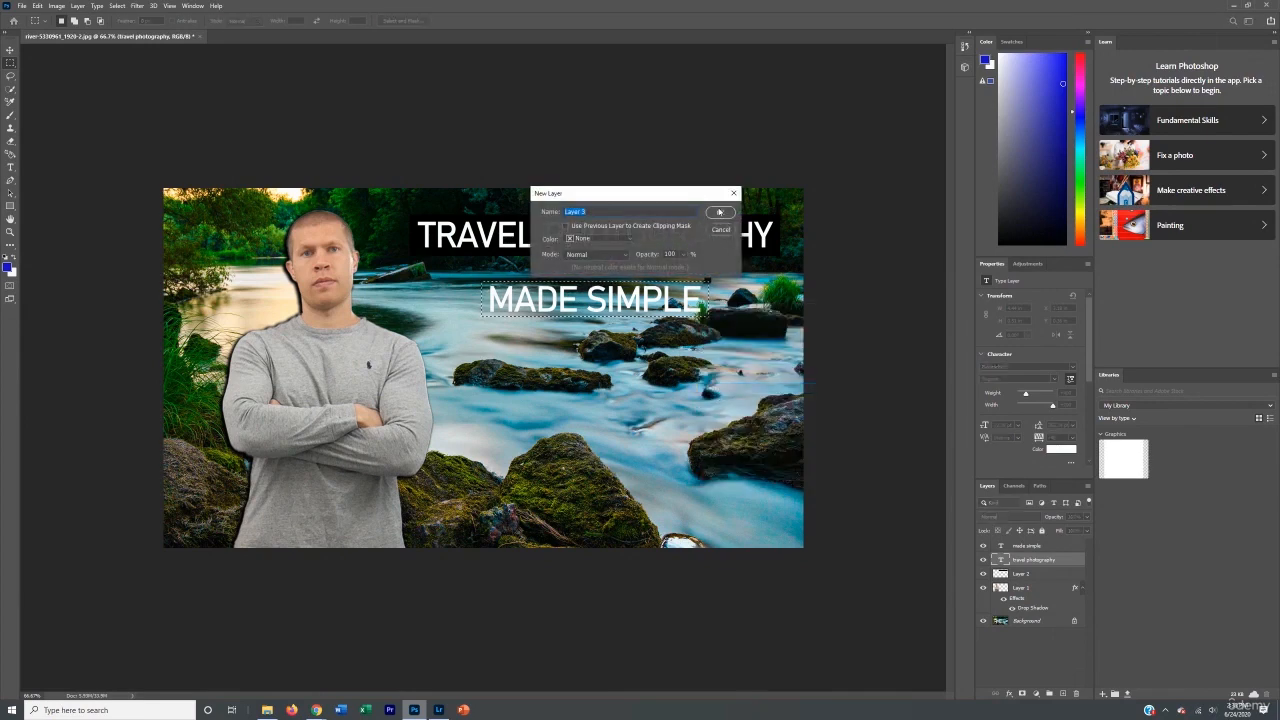
click(719, 212)
- Fill the selection around MADE SIMPLE with black, using Darken mode at 100% opacity, and clear the selection
right_click(676, 296)
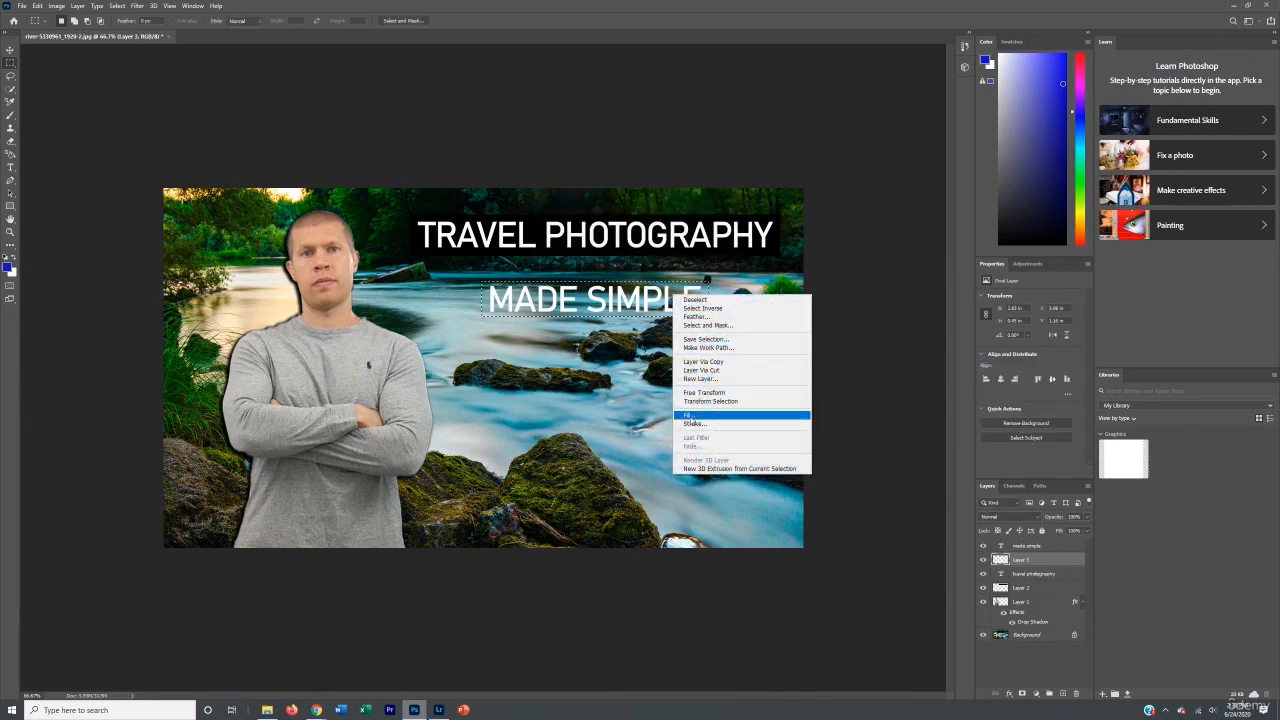
click(690, 417)
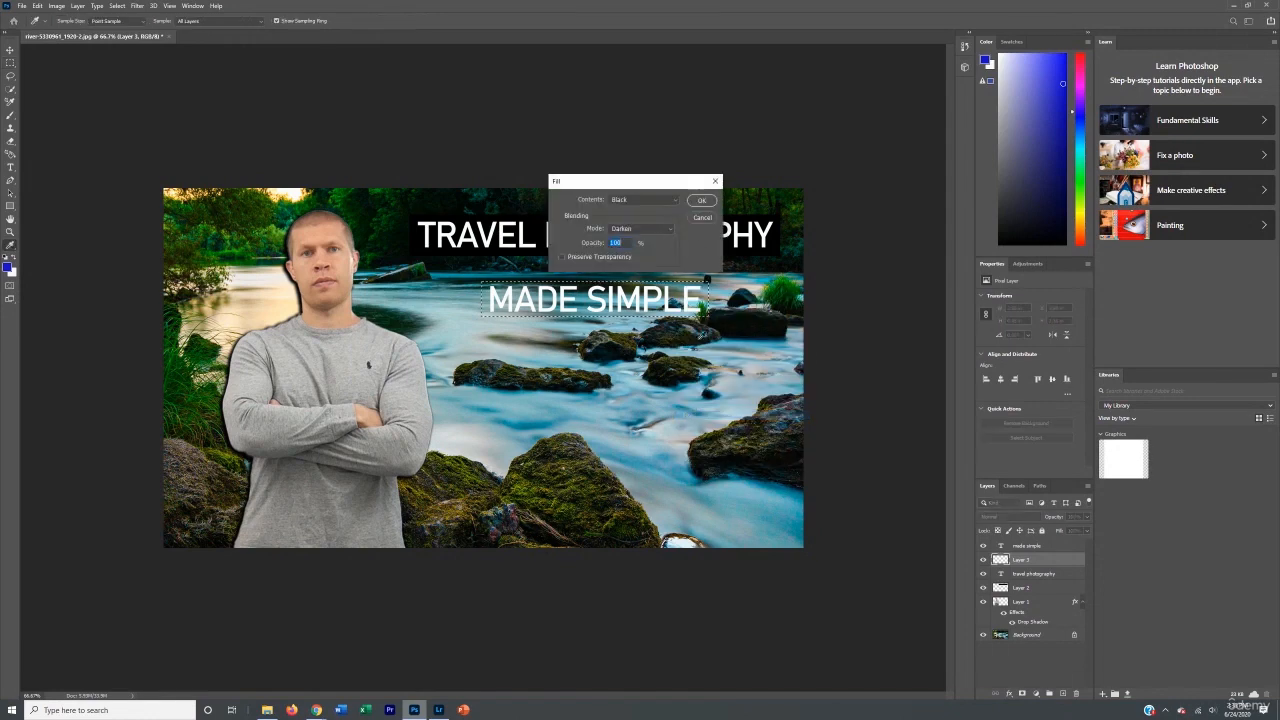
key(Return)
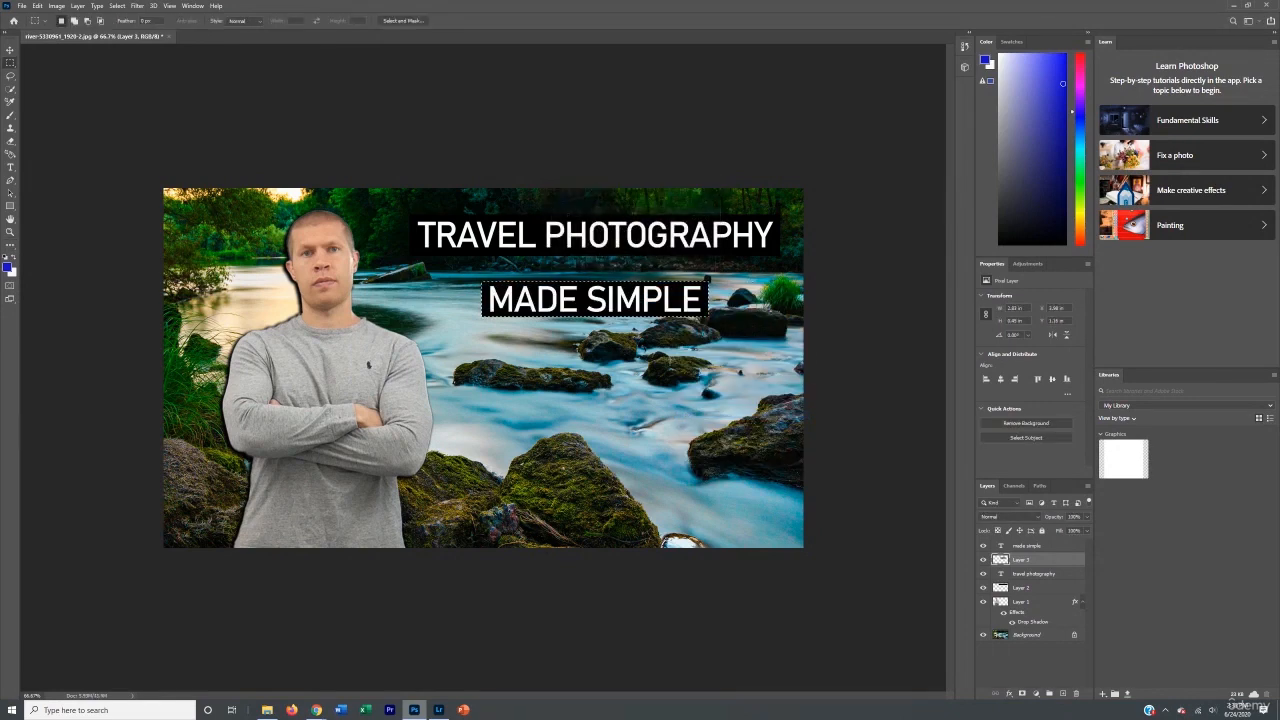
key(ctrl+d)
- Reorder the MADE SIMPLE black bar layer so it sits beneath the TRAVEL PHOTOGRAPHY text layer
click(9, 51)
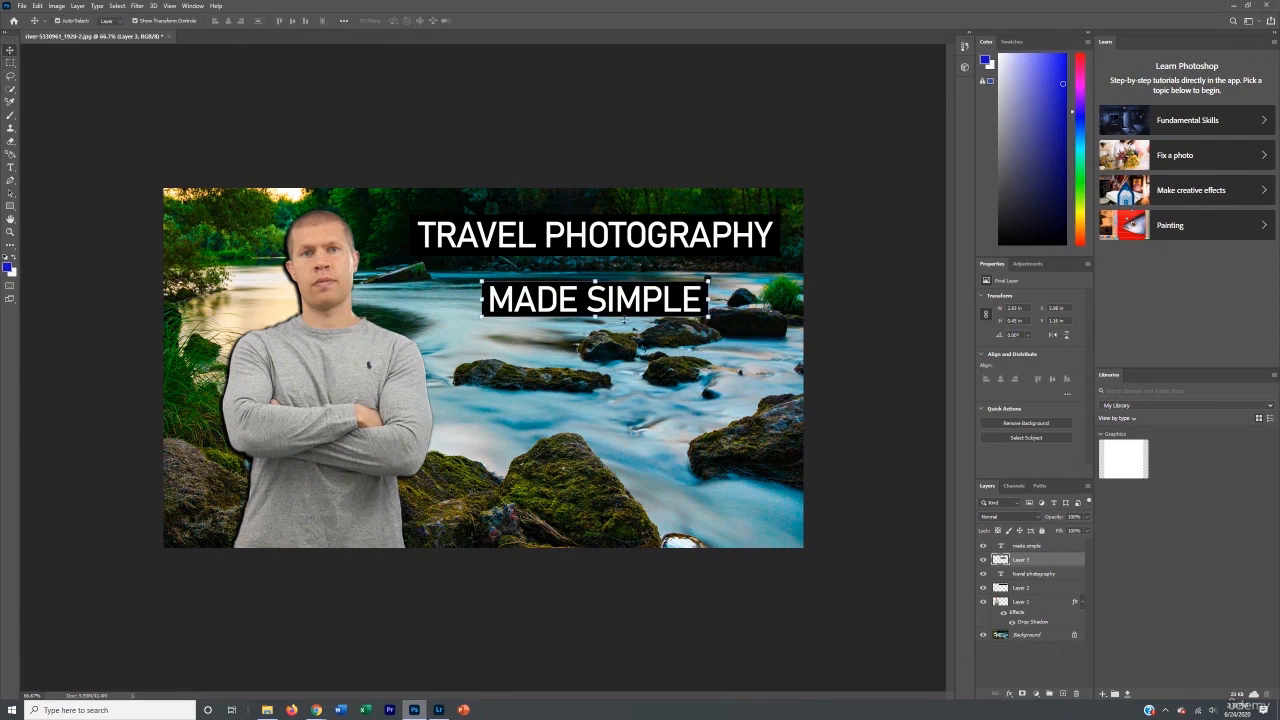
click(628, 173)
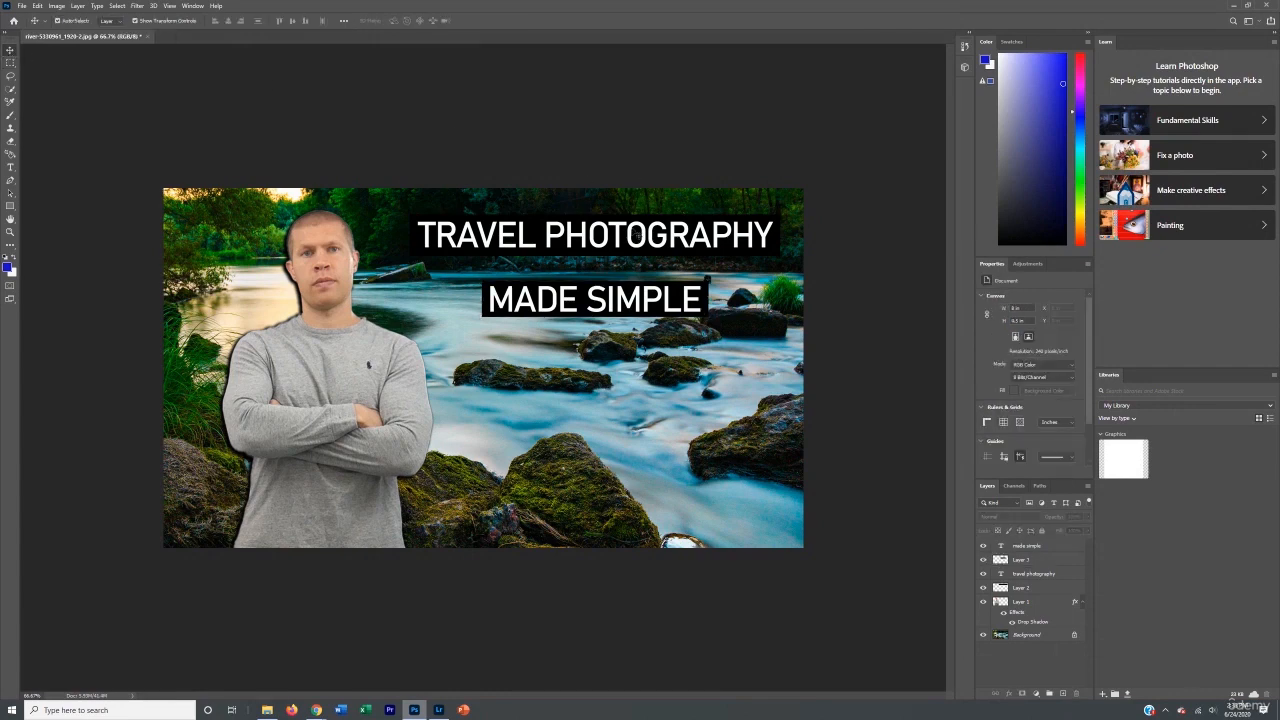
click(589, 300)
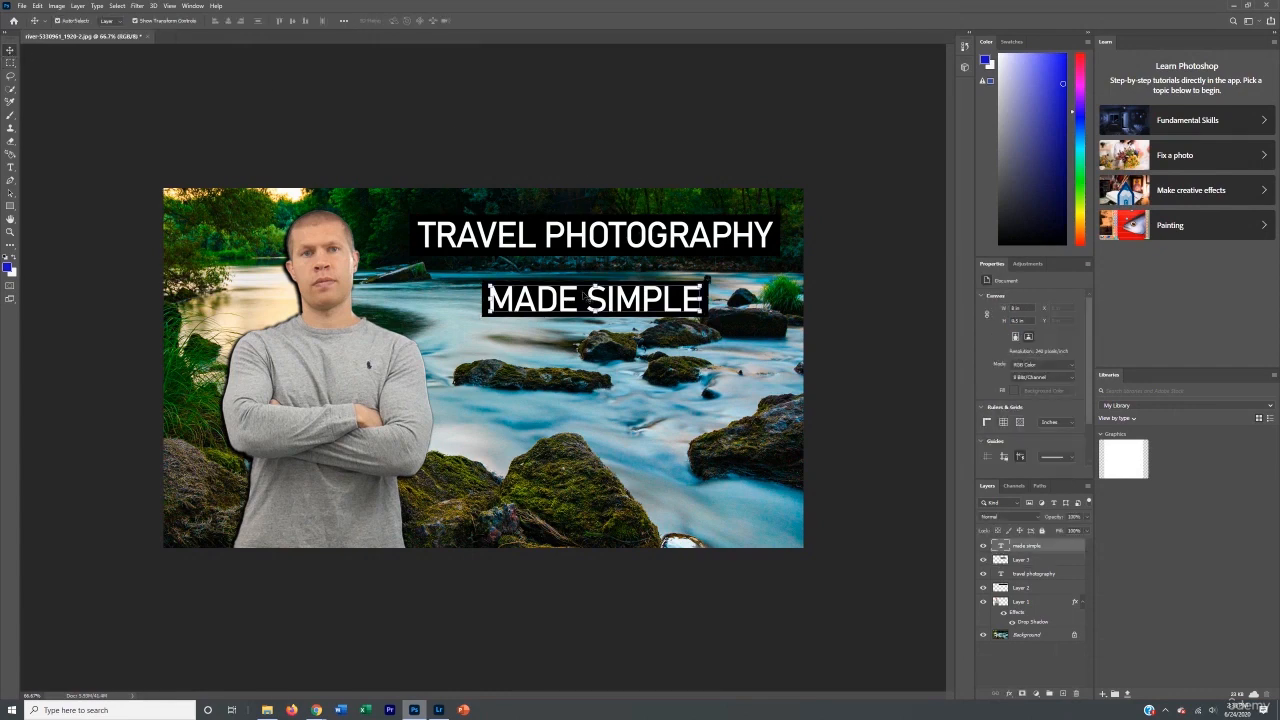
click(904, 533)
drag(1019, 565, 1020, 578)
- Enable the Outer Glow and Drop Shadow layer styles on the black bar behind MADE SIMPLE
right_click(1020, 578)
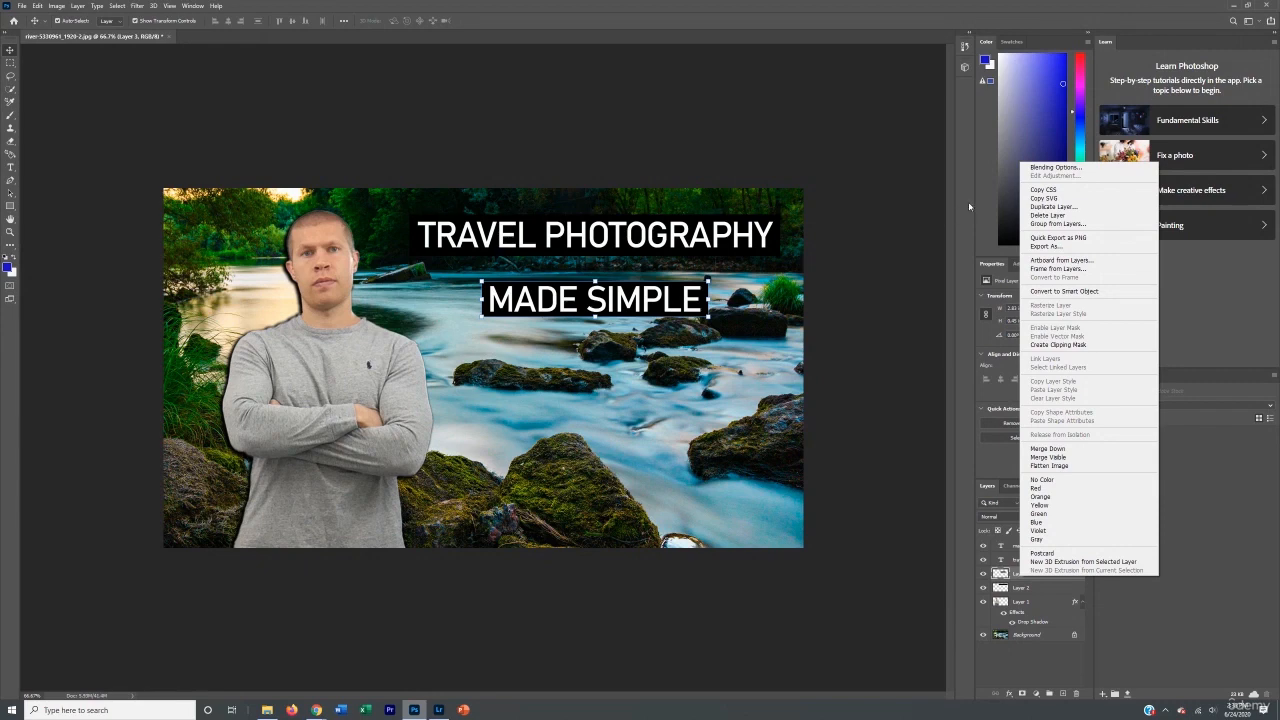
click(1027, 167)
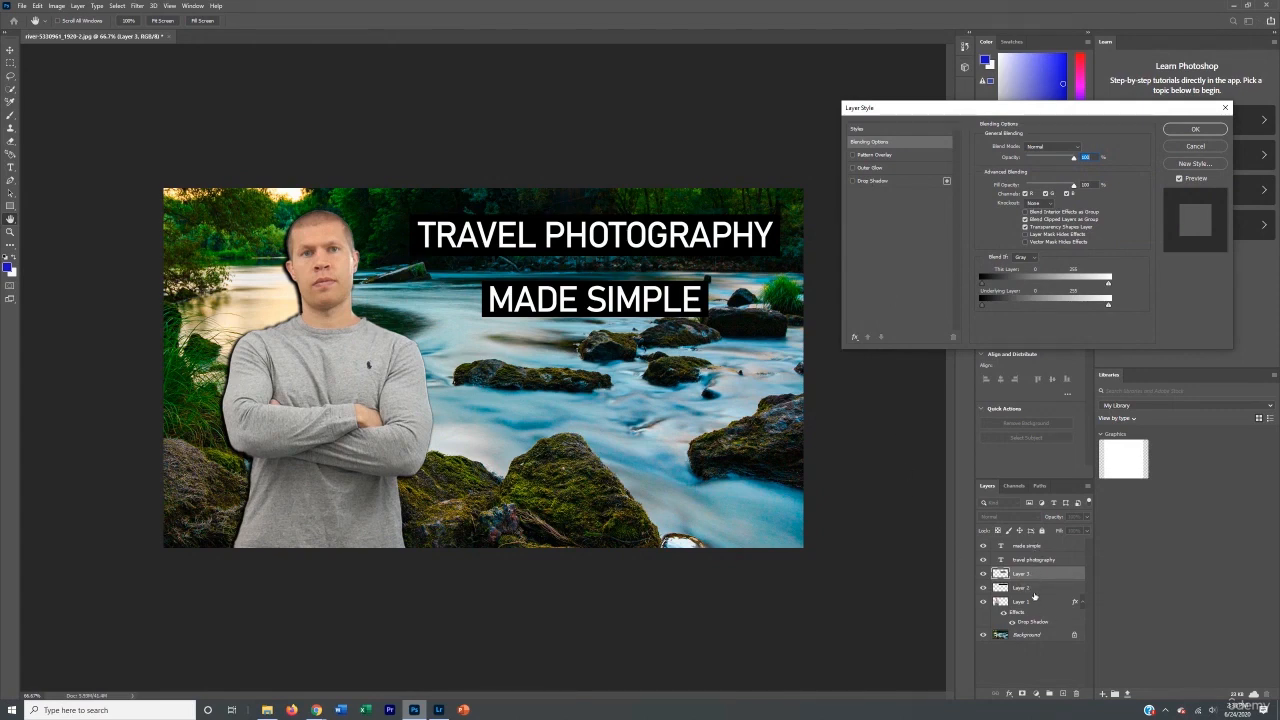
click(852, 168)
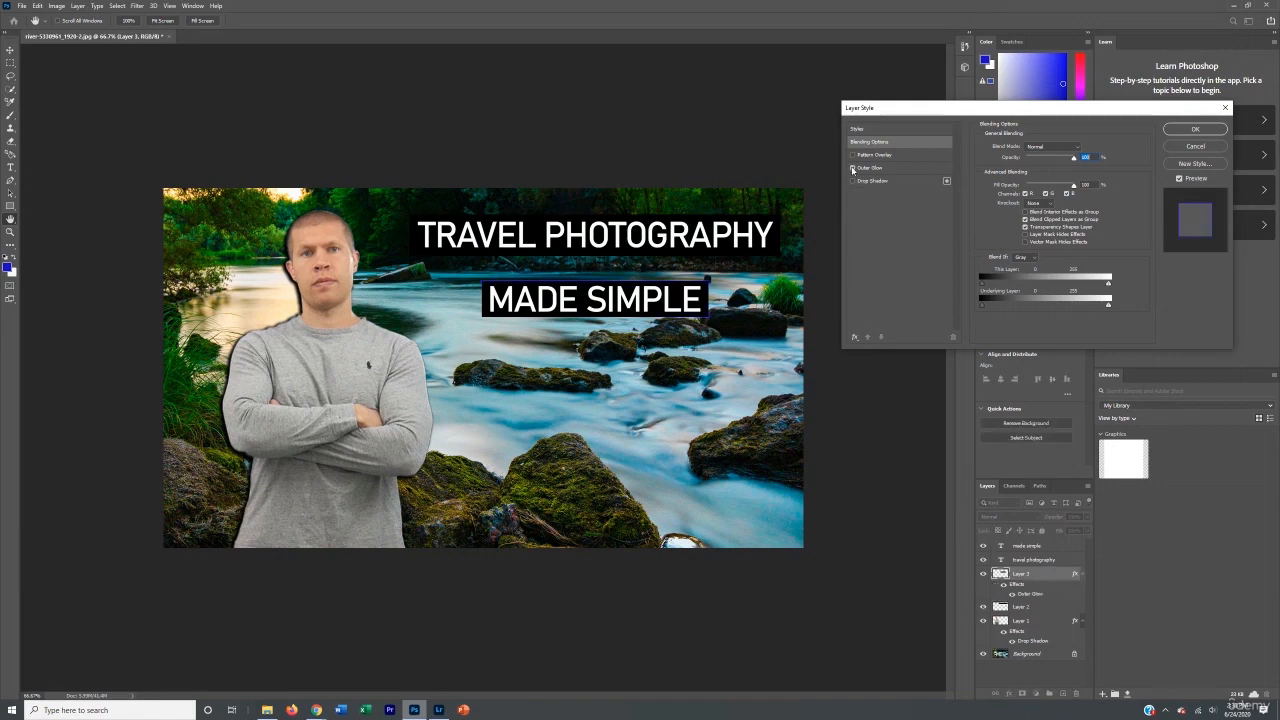
click(853, 181)
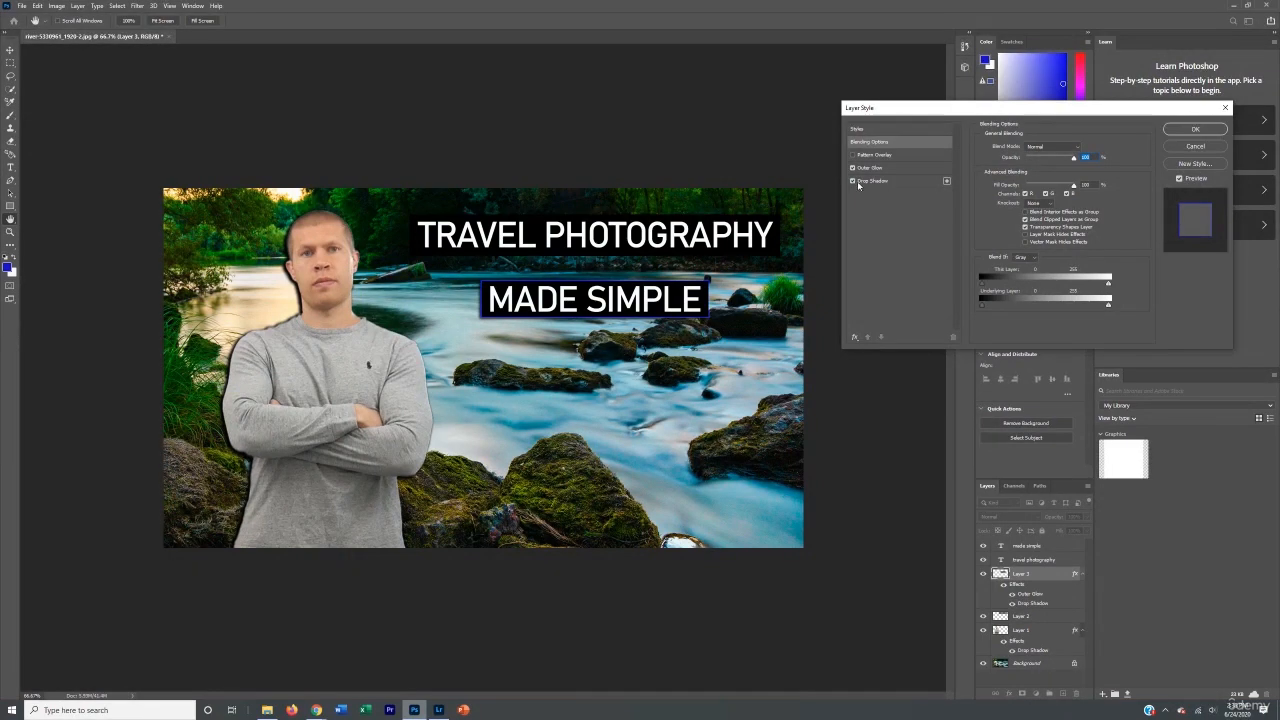
click(1194, 129)
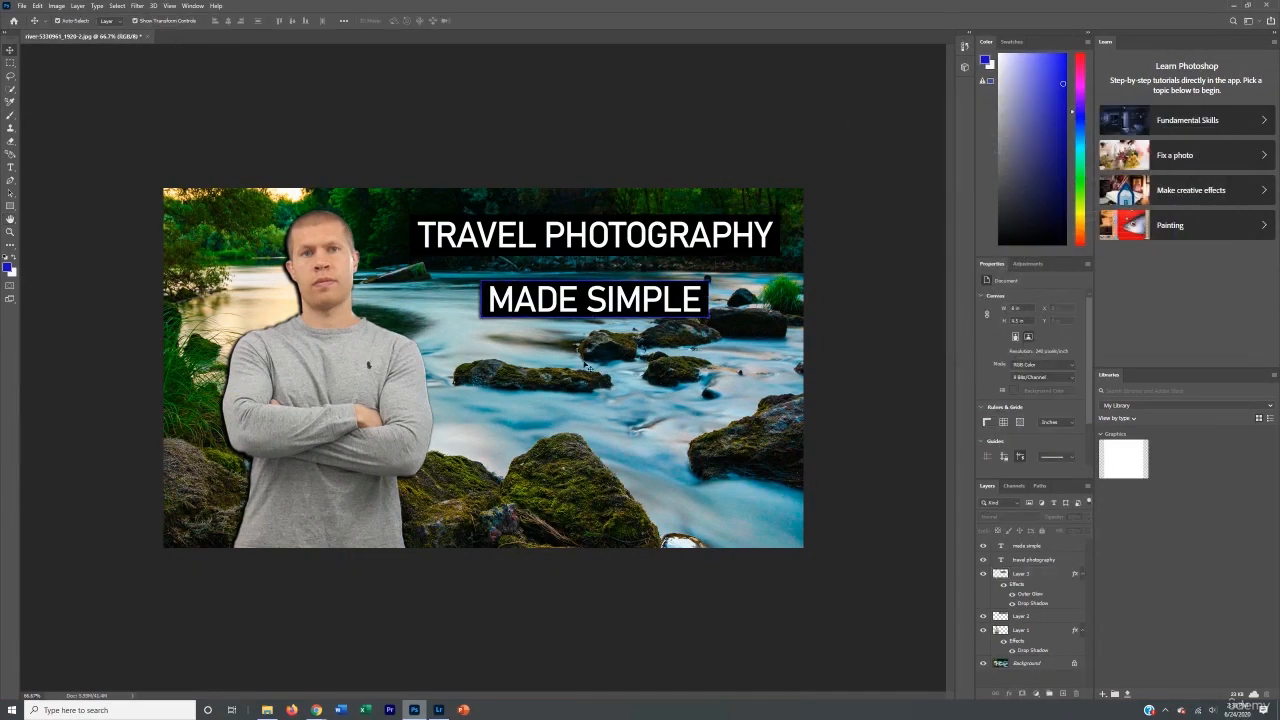
- Change the Outer Glow color of the MADE SIMPLE bar to light blue, 0dbfe5
right_click(1021, 576)
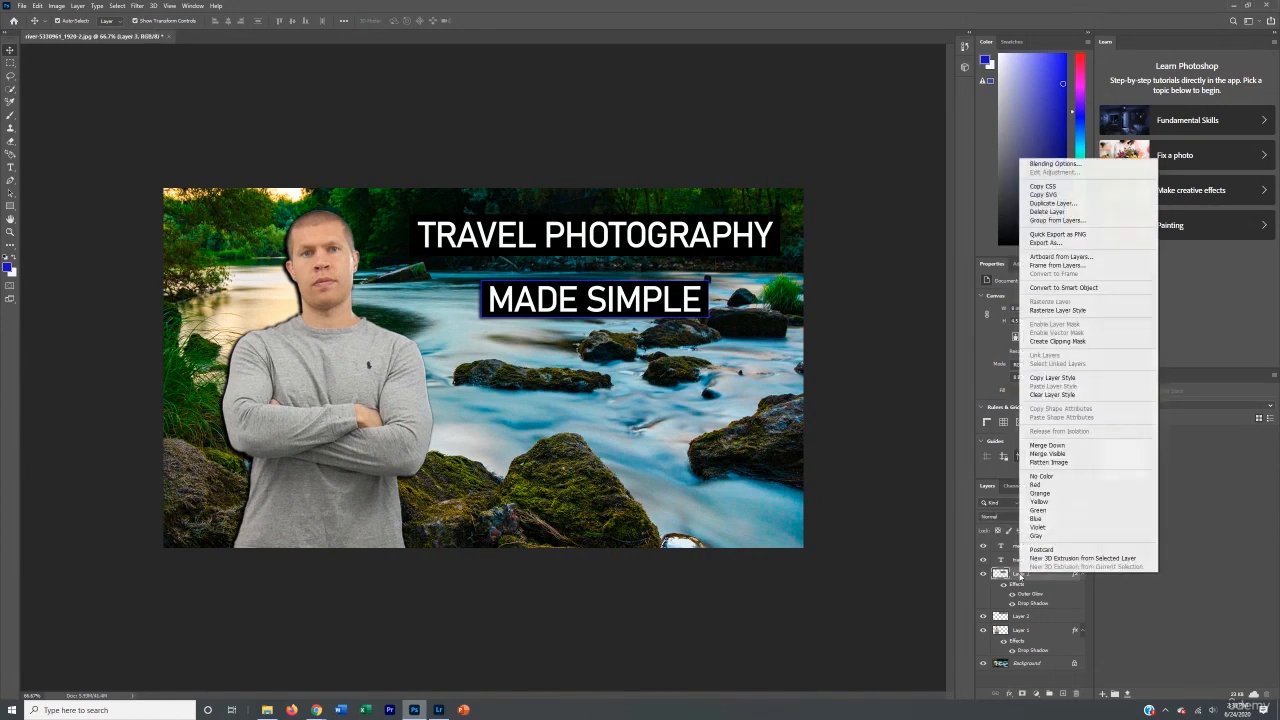
click(1034, 166)
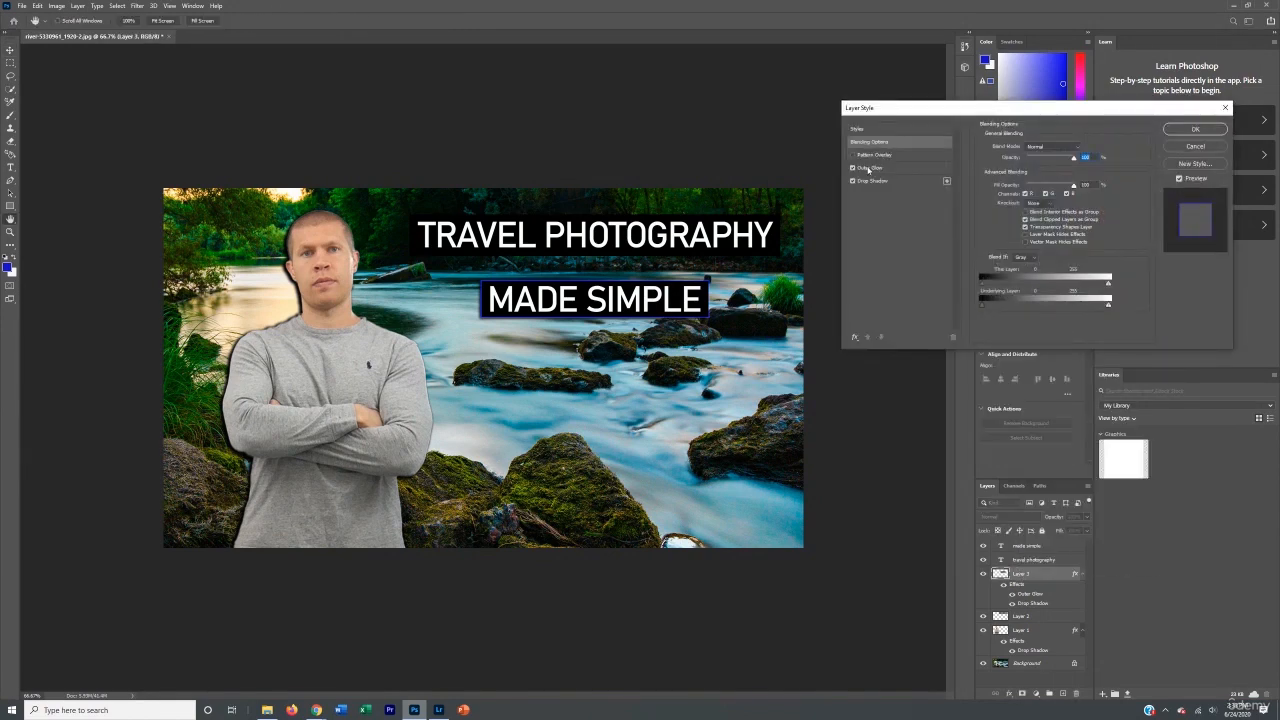
click(871, 168)
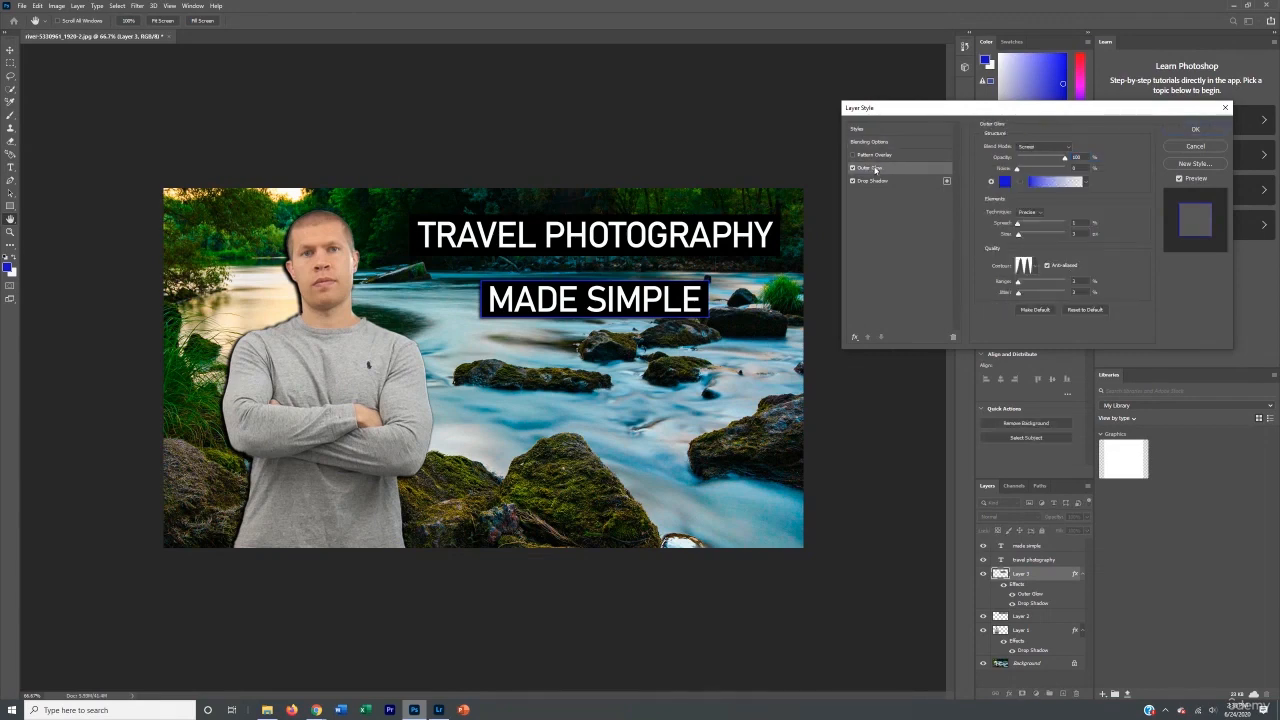
click(1004, 182)
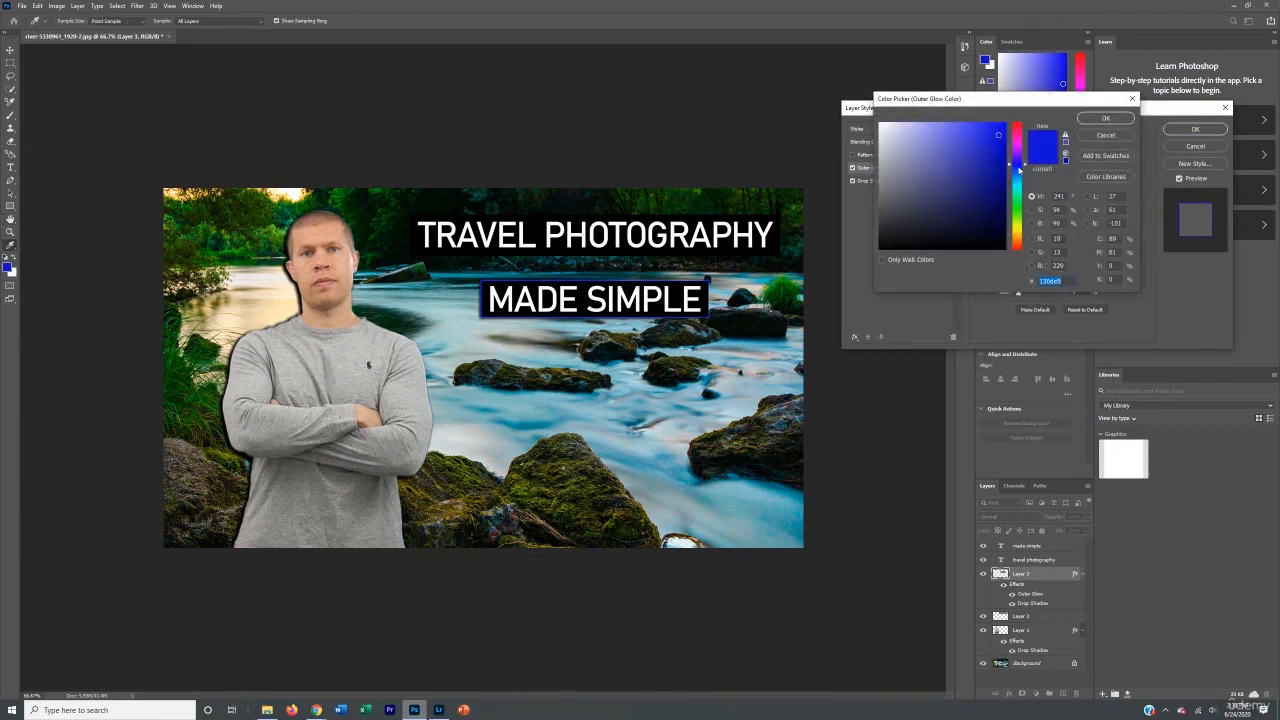
drag(1019, 147, 1016, 141)
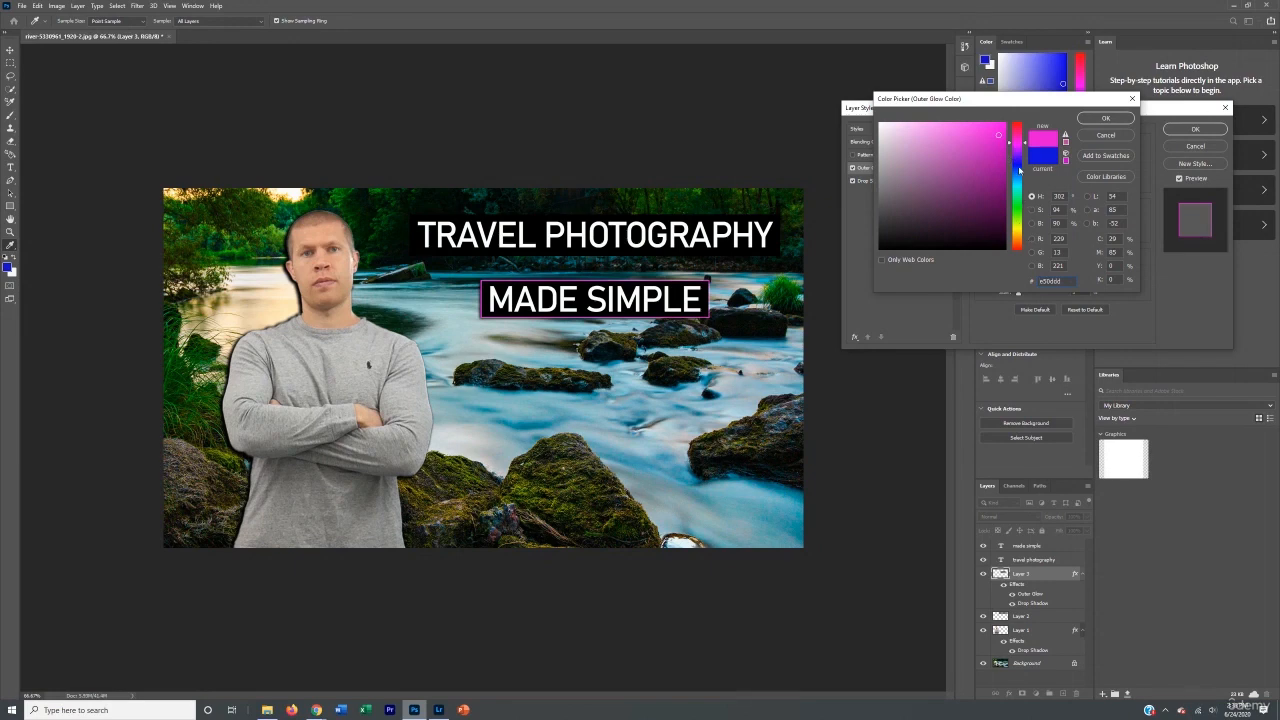
click(1018, 183)
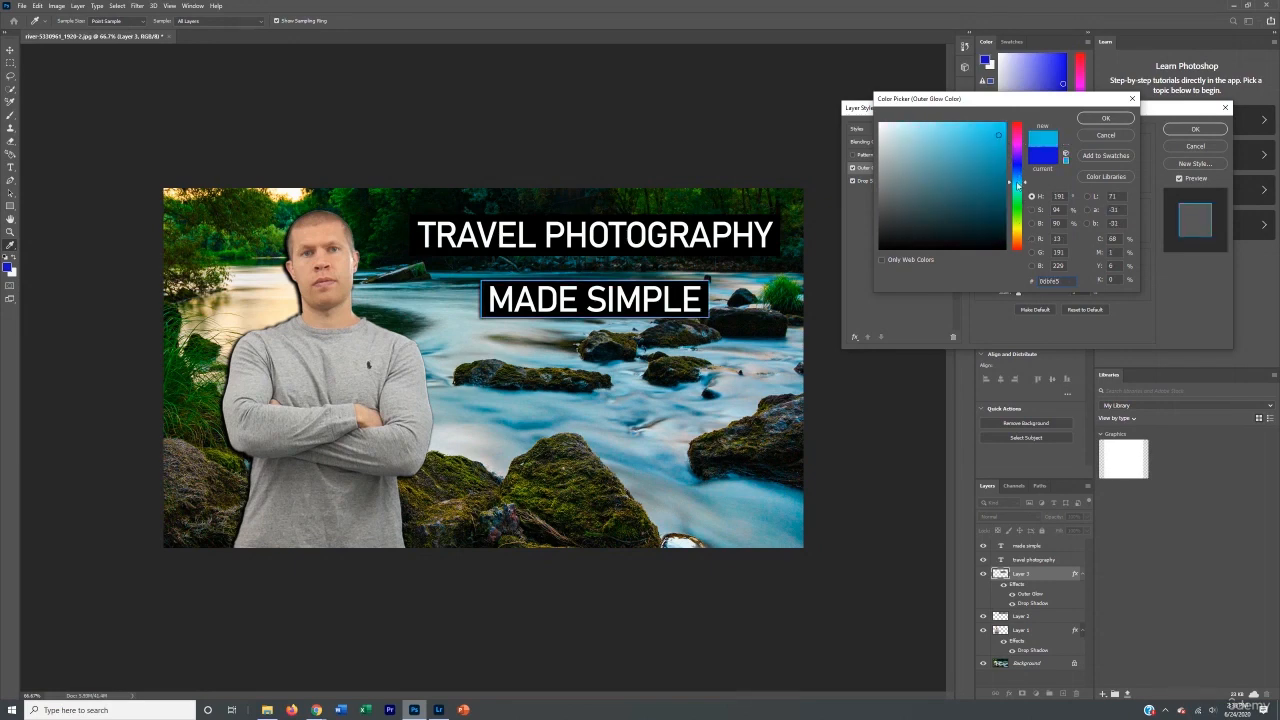
click(1093, 117)
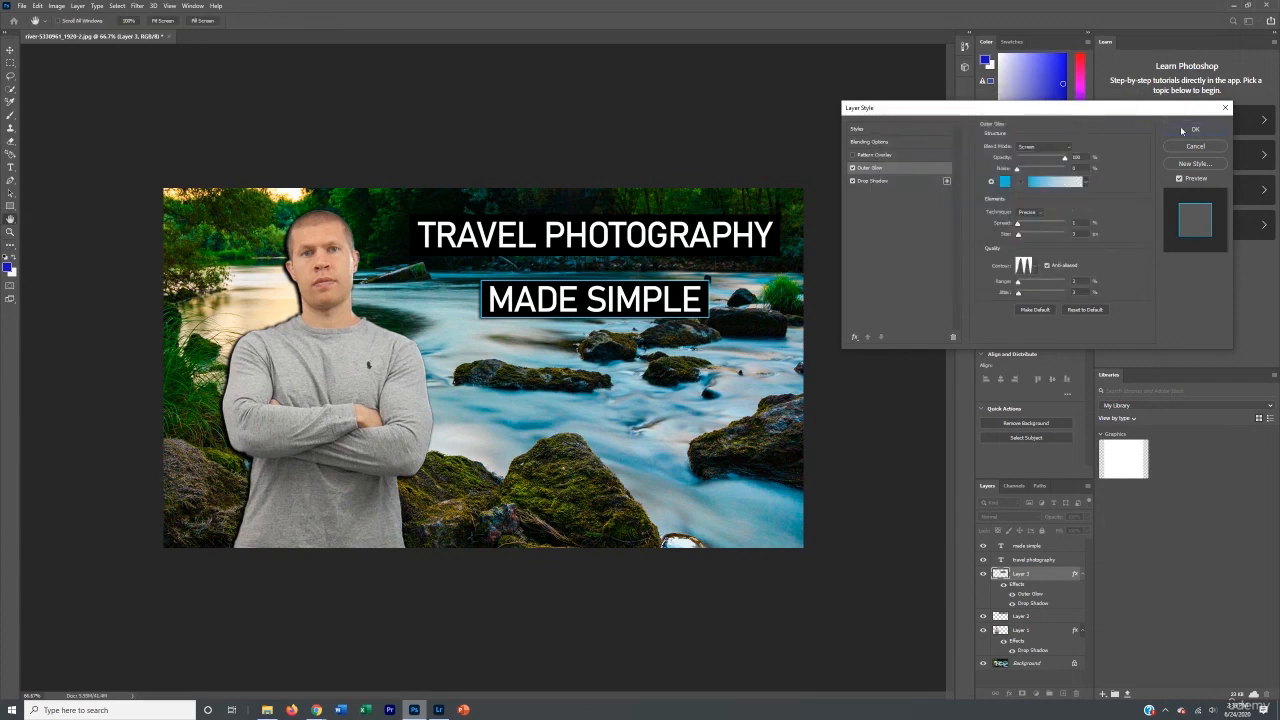
click(1182, 128)
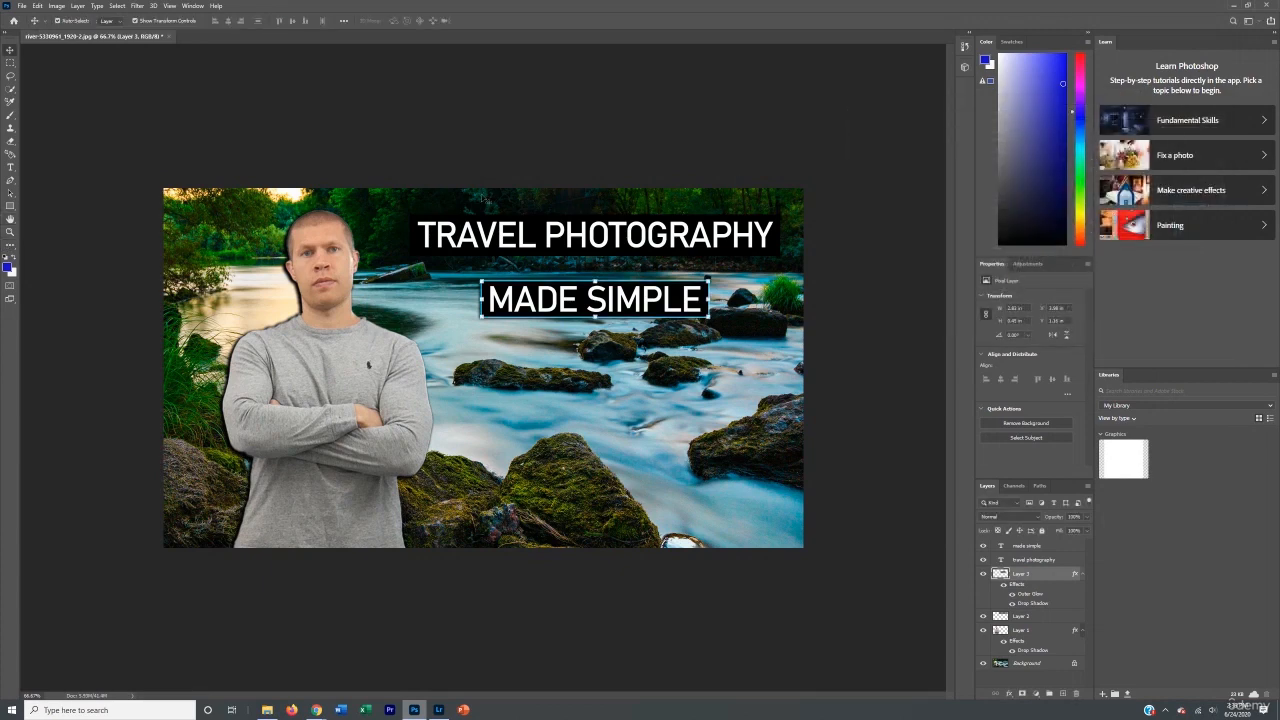
- Apply the Outer Glow and Drop Shadow layer styles to the black bar behind TRAVEL PHOTOGRAPHY
click(424, 244)
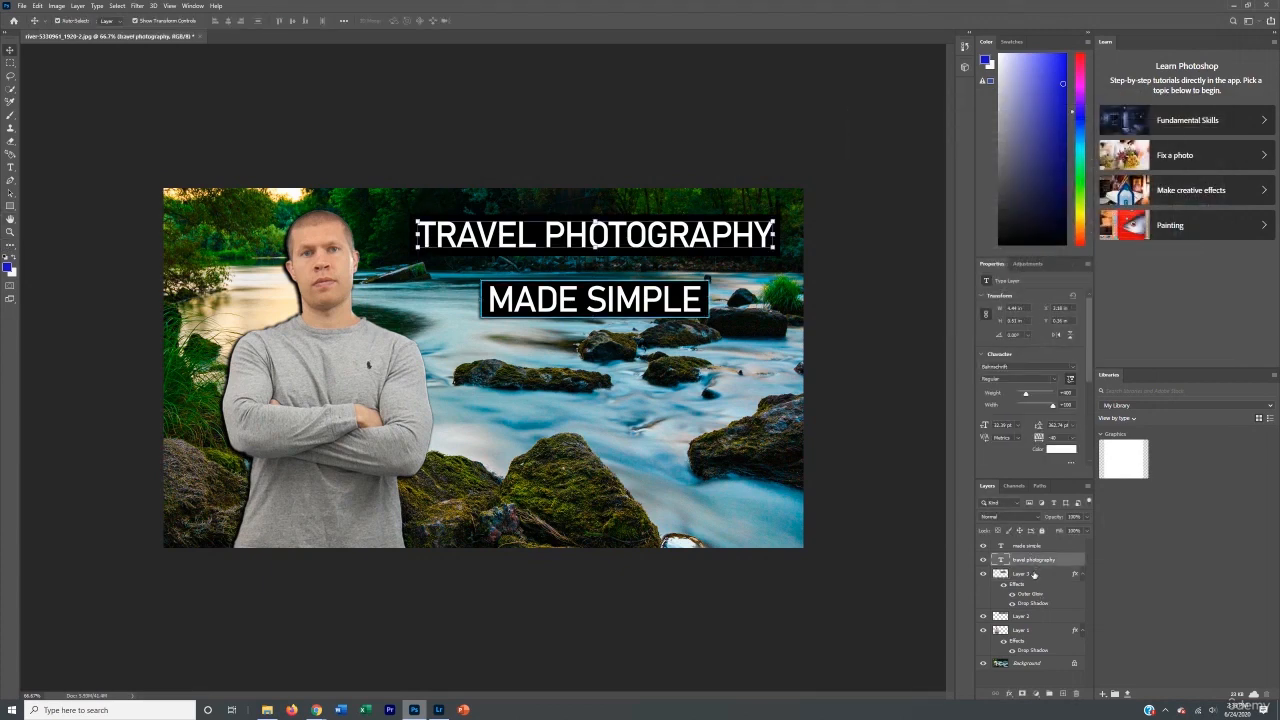
right_click(1027, 622)
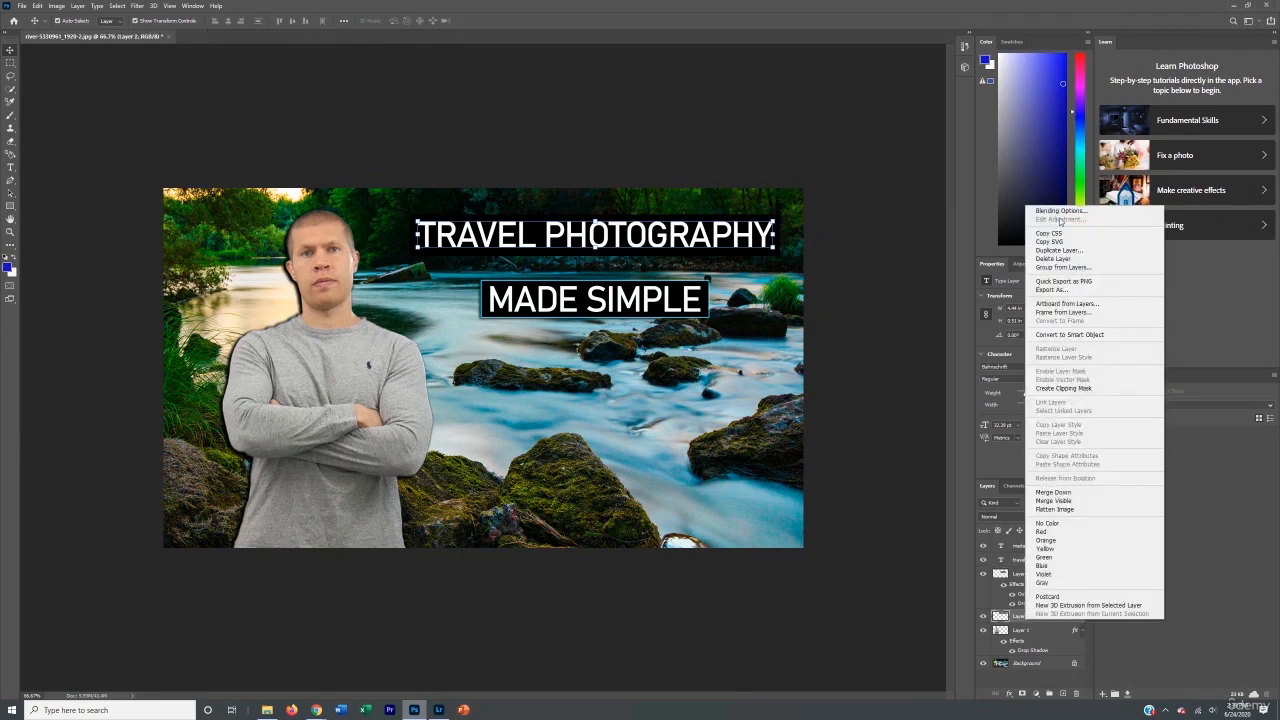
click(1062, 211)
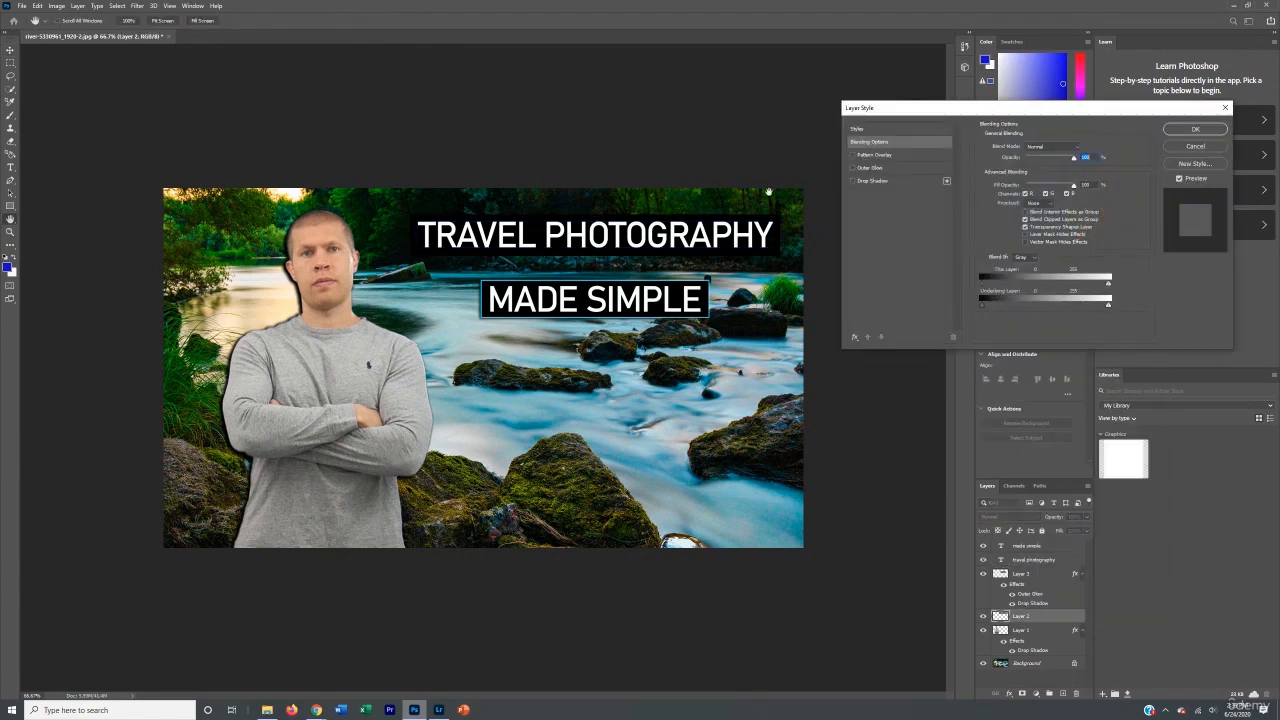
click(853, 168)
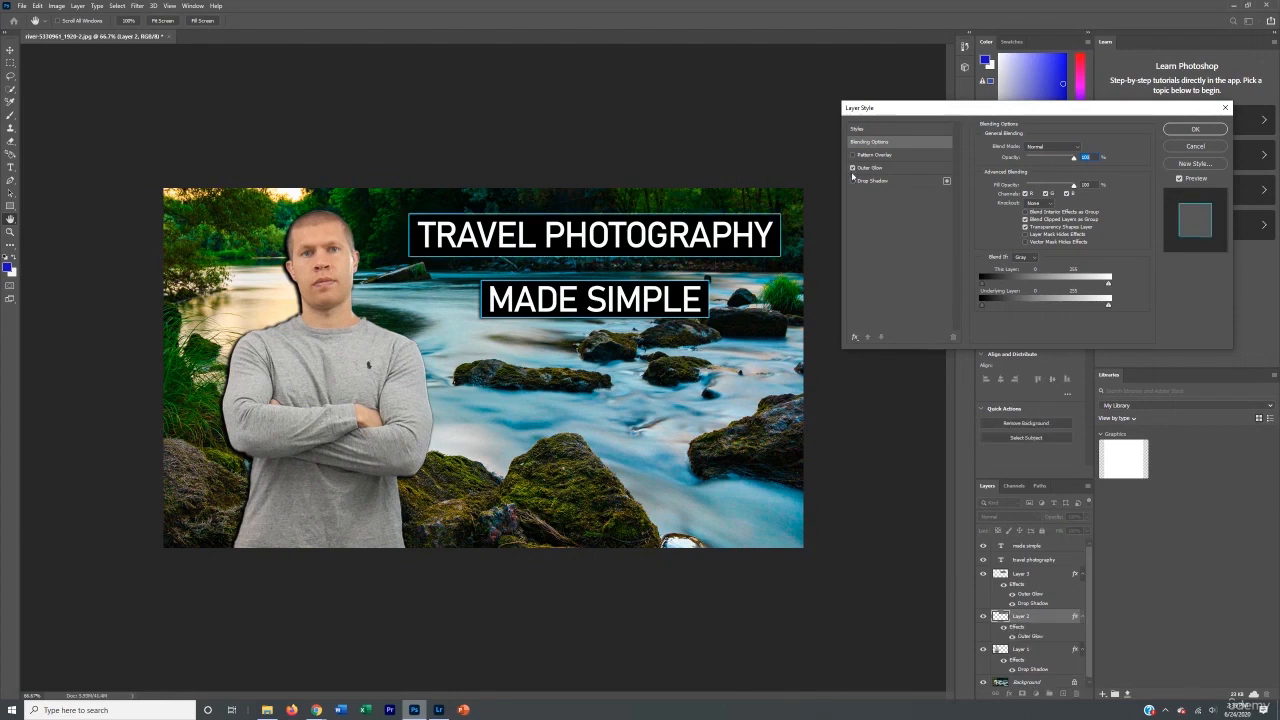
click(853, 181)
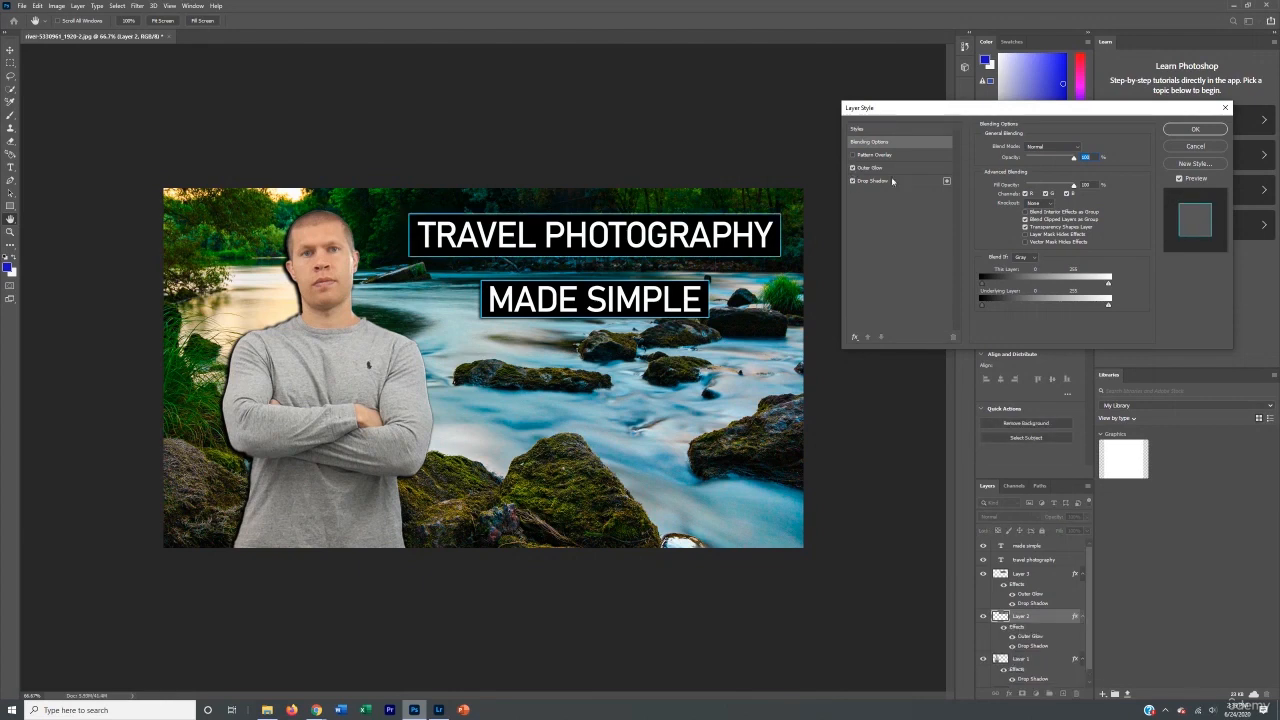
click(1195, 129)
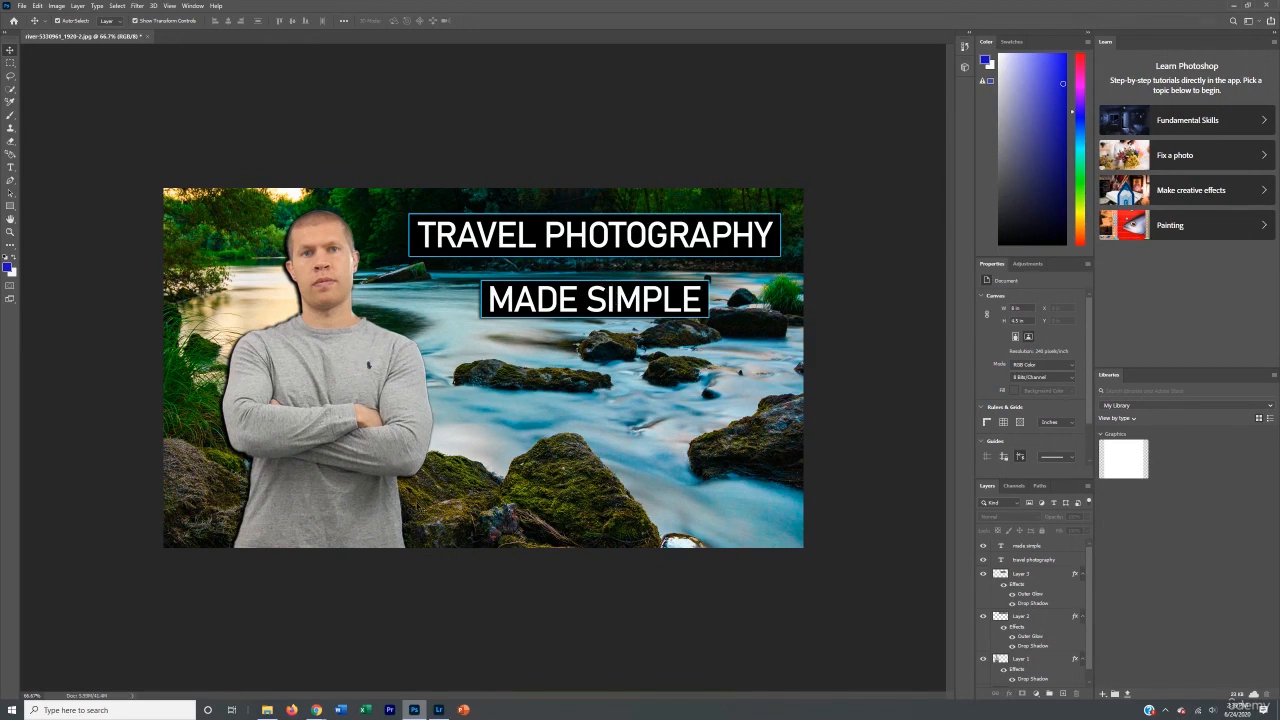
- Select the MADE SIMPLE text together with its black bar and move both about 0.2 in left and 0.1 in down
click(562, 300)
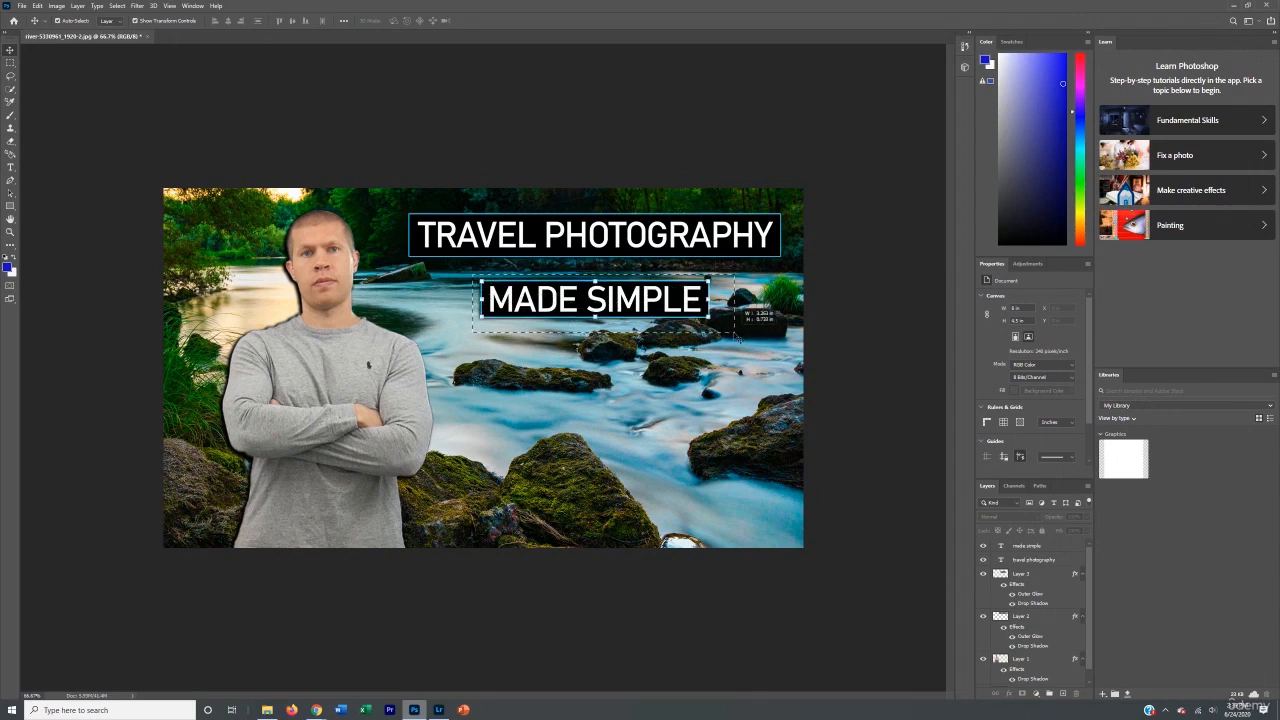
mouse_move(690, 303)
mouse_down()
mouse_move(721, 372)
mouse_move(653, 418)
mouse_move(674, 312)
mouse_up()
click(412, 275)
click(412, 275)
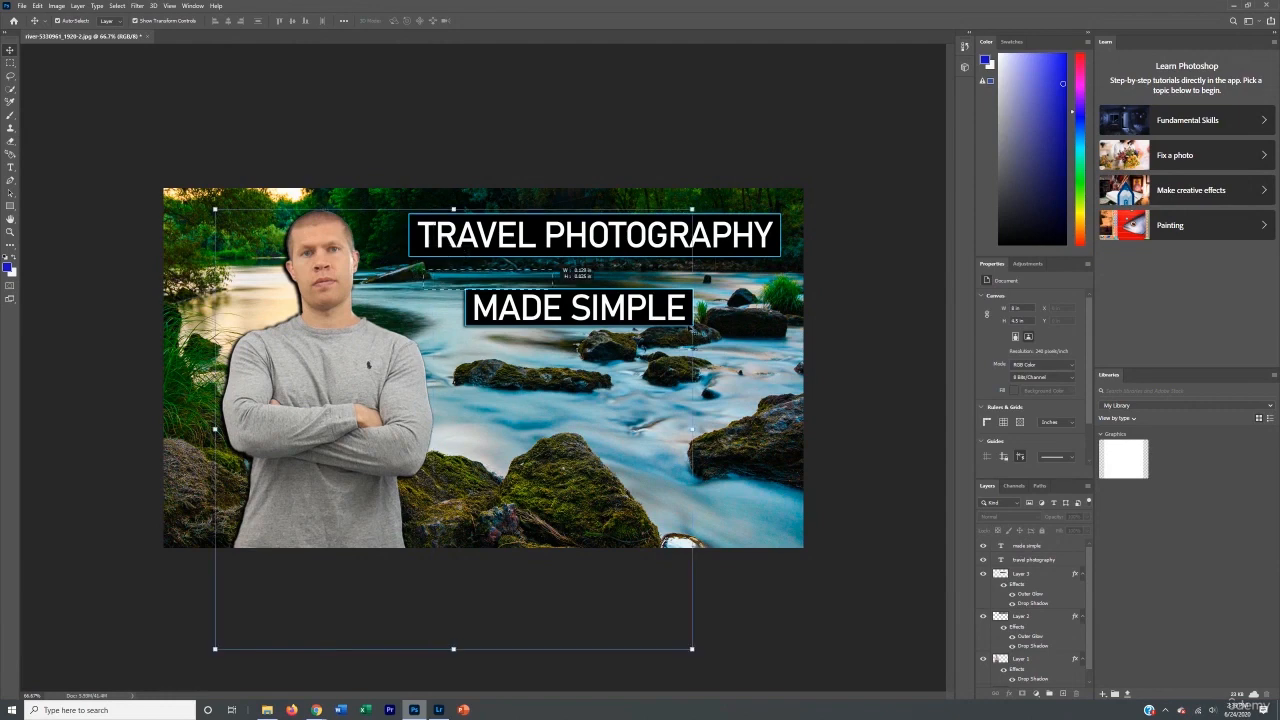
- Select only the MADE SIMPLE text and nudge it down to center it vertically within its black bar
double_click(620, 316)
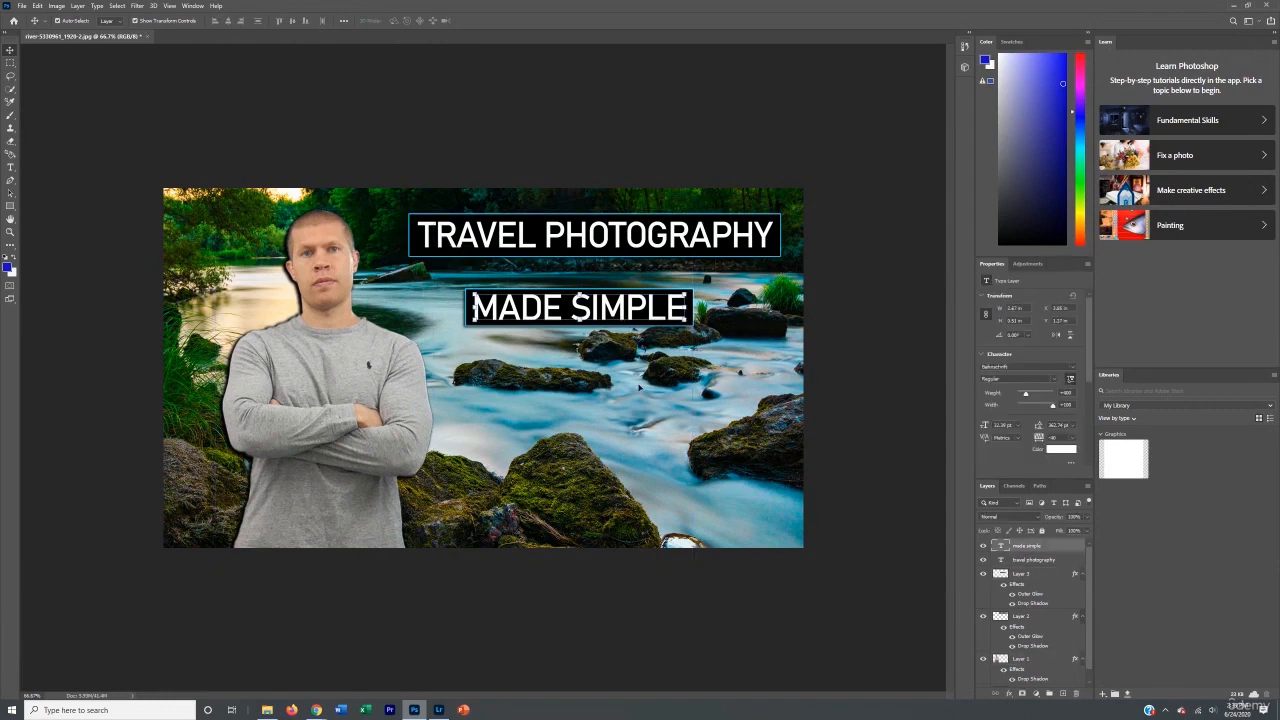
double_click(620, 316)
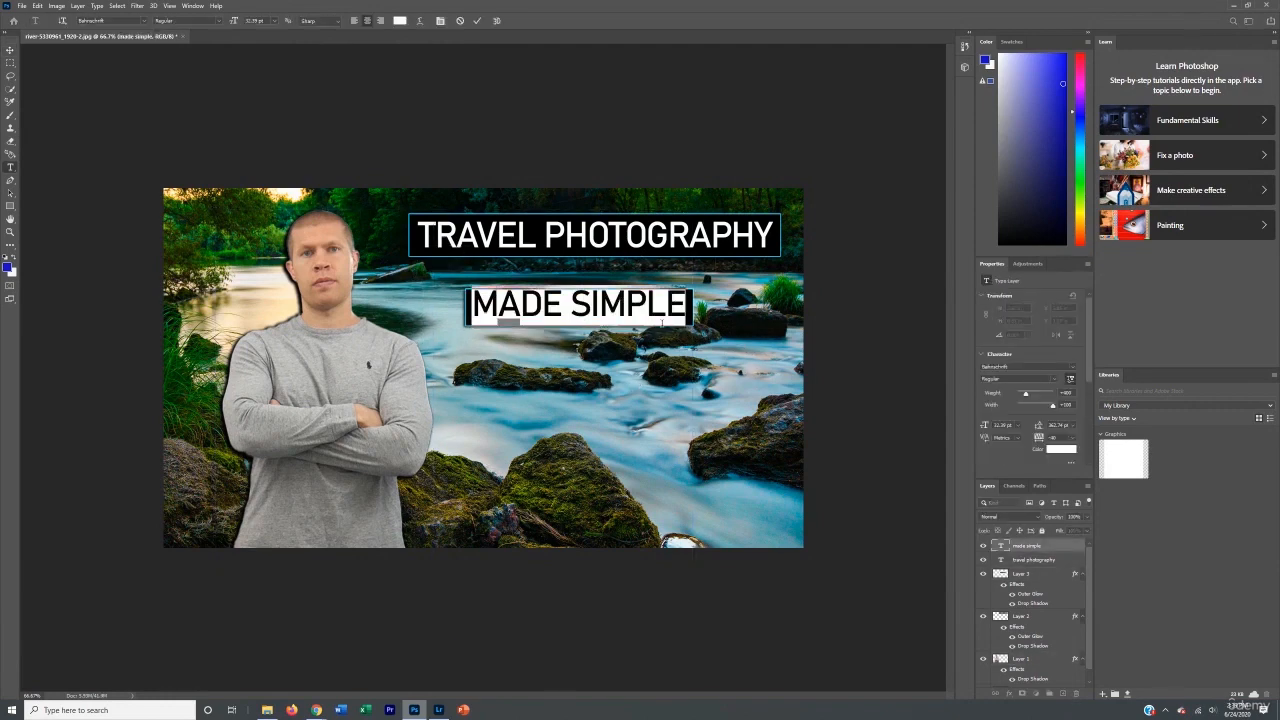
click(781, 132)
key(v)
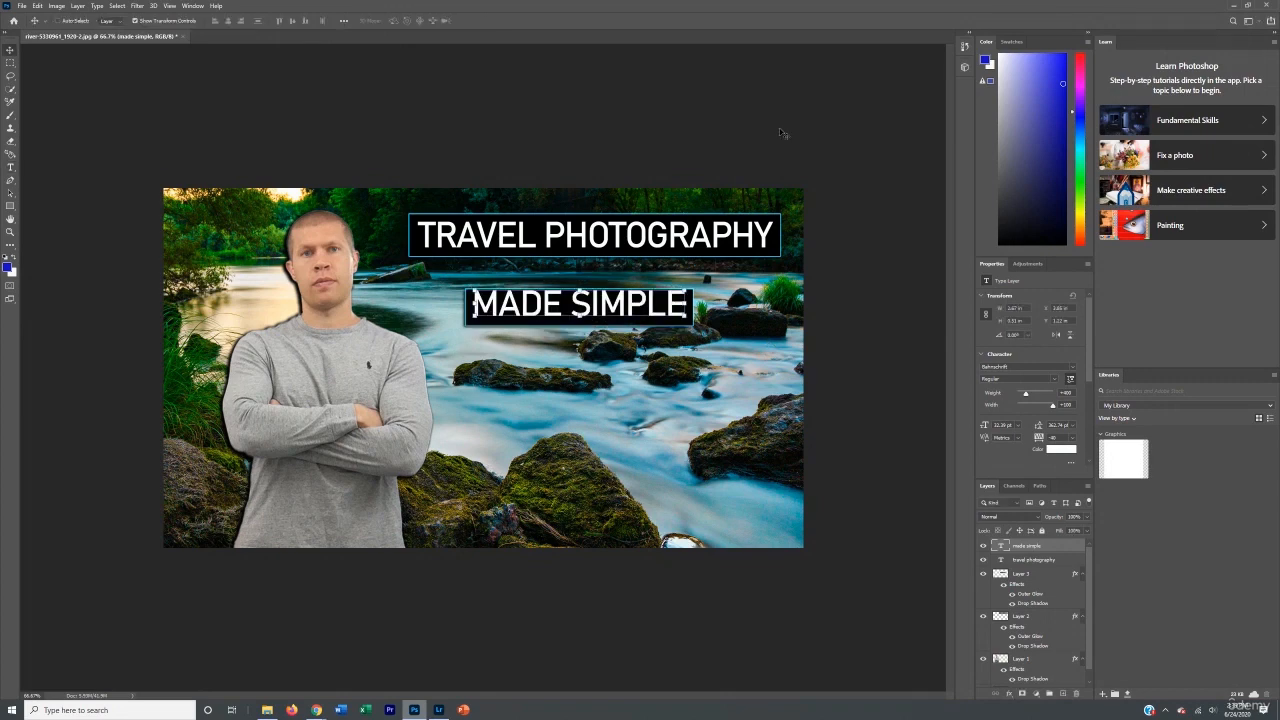
key(Down)
key(Down)
key(Down)
key(Down)
key(Down)
click(668, 150)
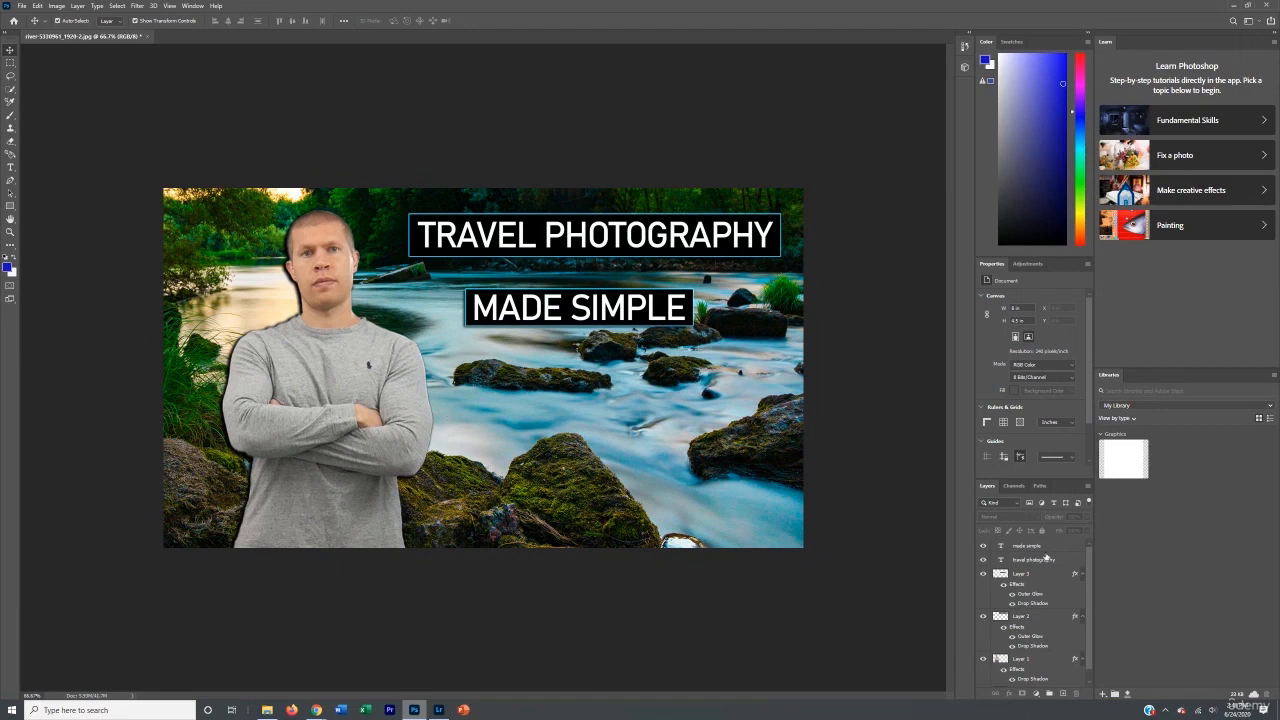
- Check the layer stack down to the background and select the layer of the man in the grey shirt
scroll(1041, 652, down, 1)
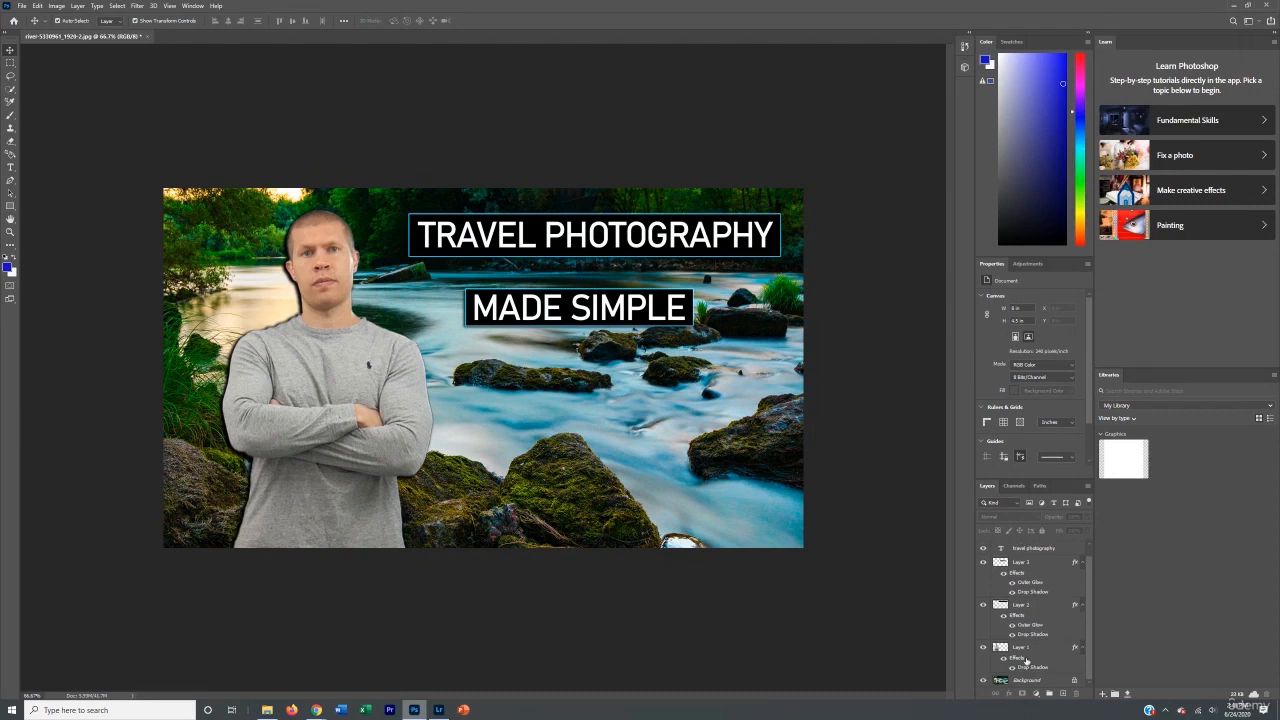
scroll(1027, 655, up, 1)
click(282, 403)
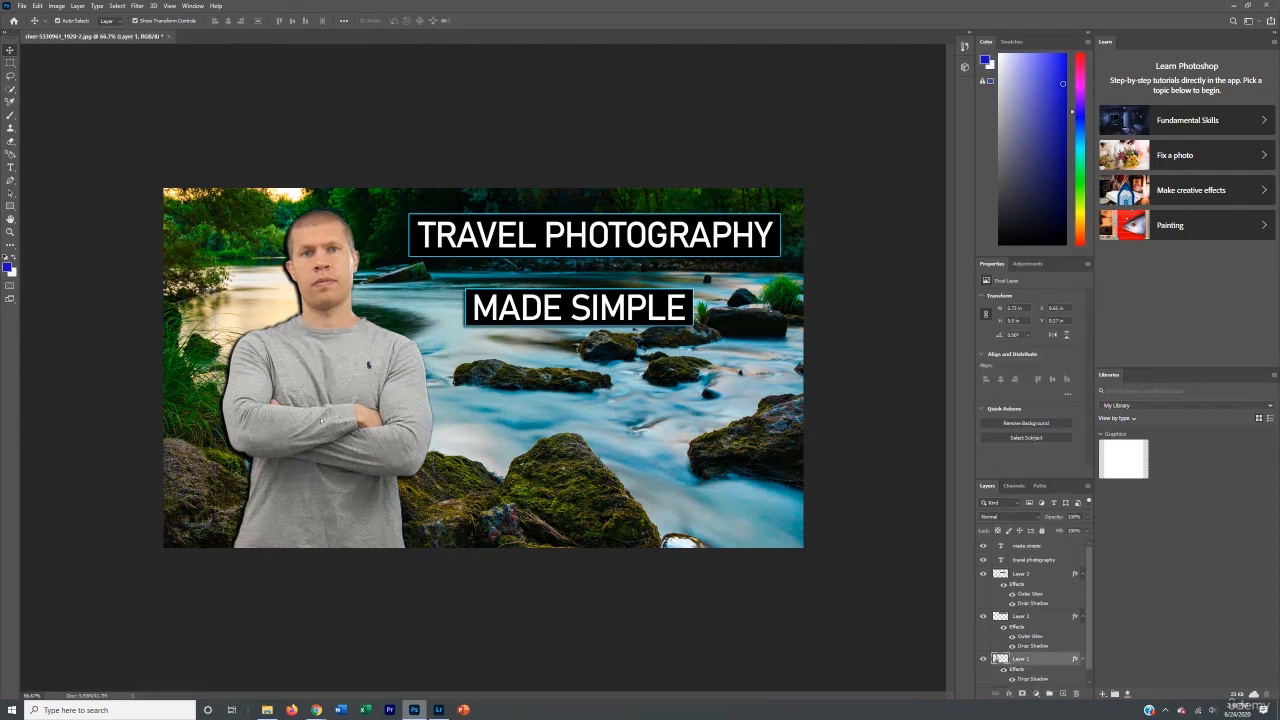
- Move the man to the right side of the river image, overlapping the MADE SIMPLE bar
drag(318, 412, 692, 467)
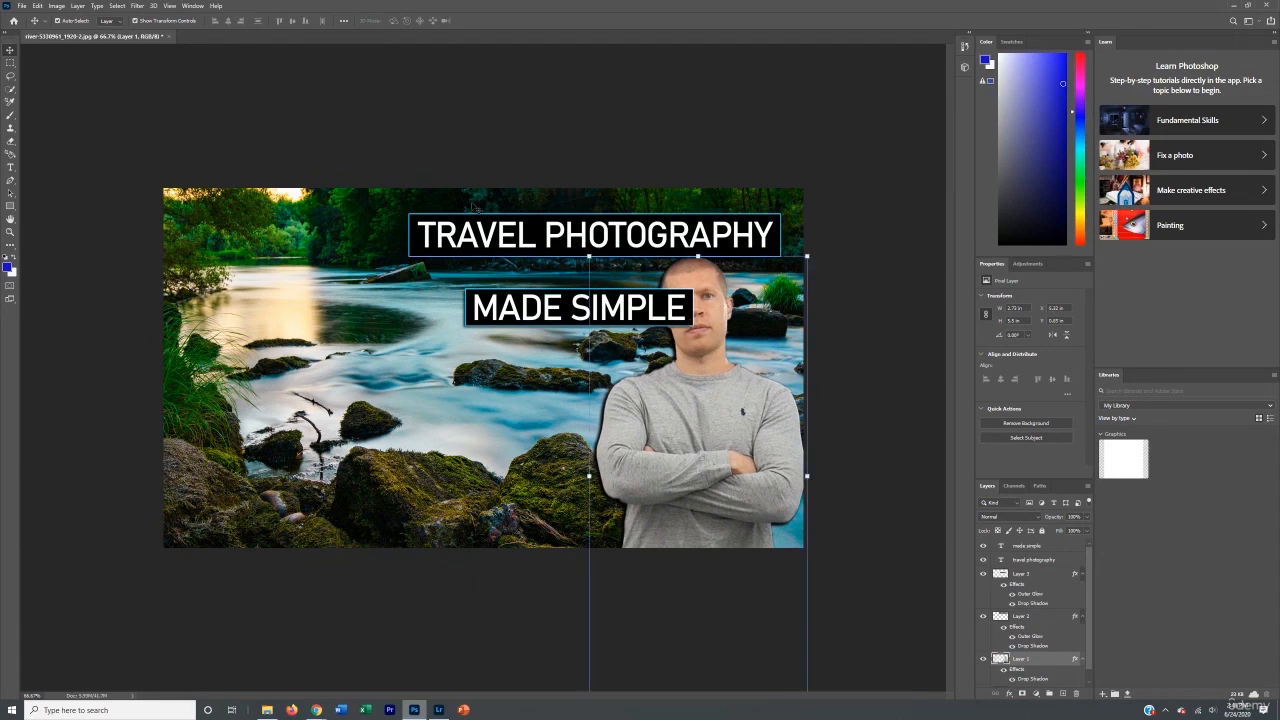
click(488, 154)
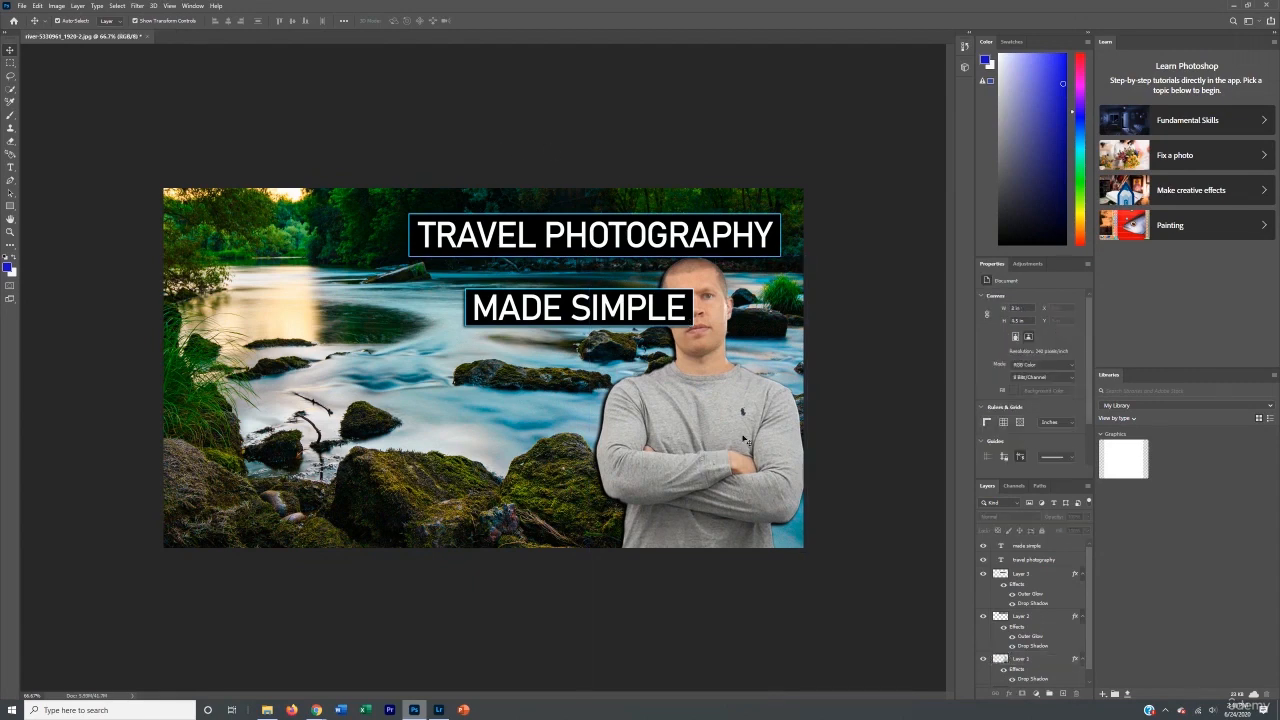
click(776, 496)
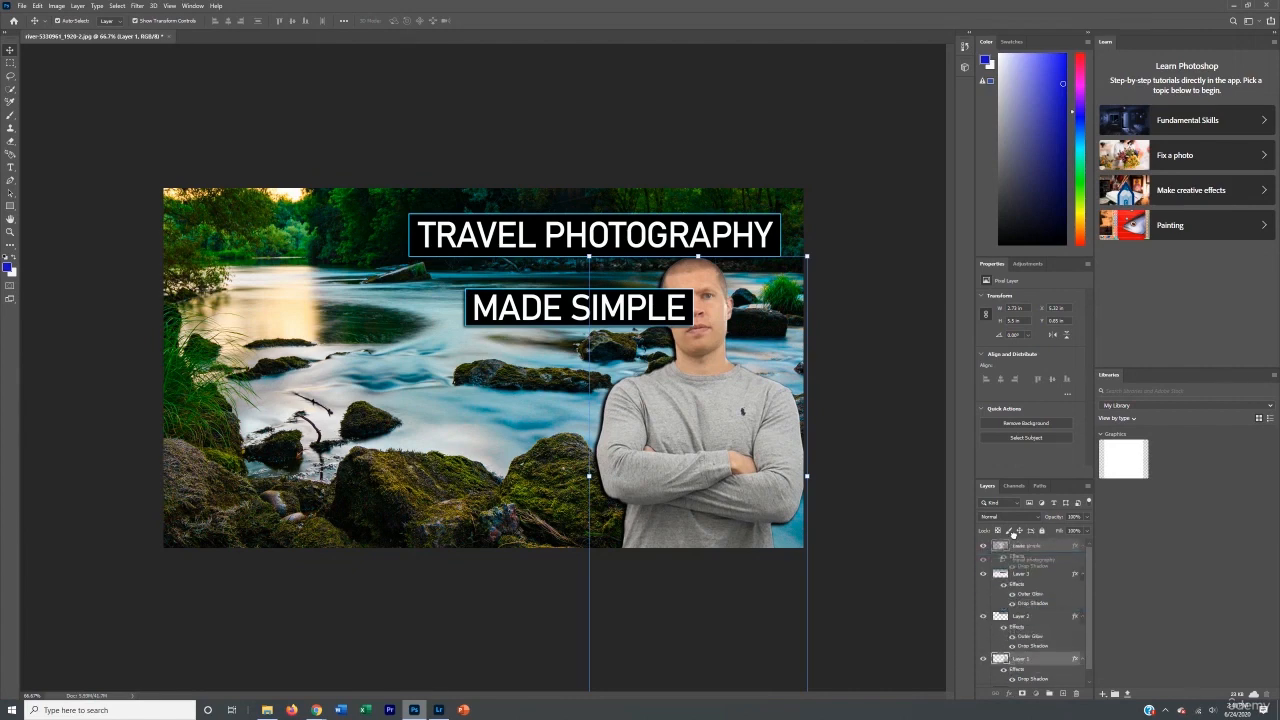
- Try the man's layer at the top of the layer stack and directly beneath the MADE SIMPLE text layer
drag(1004, 670, 1005, 542)
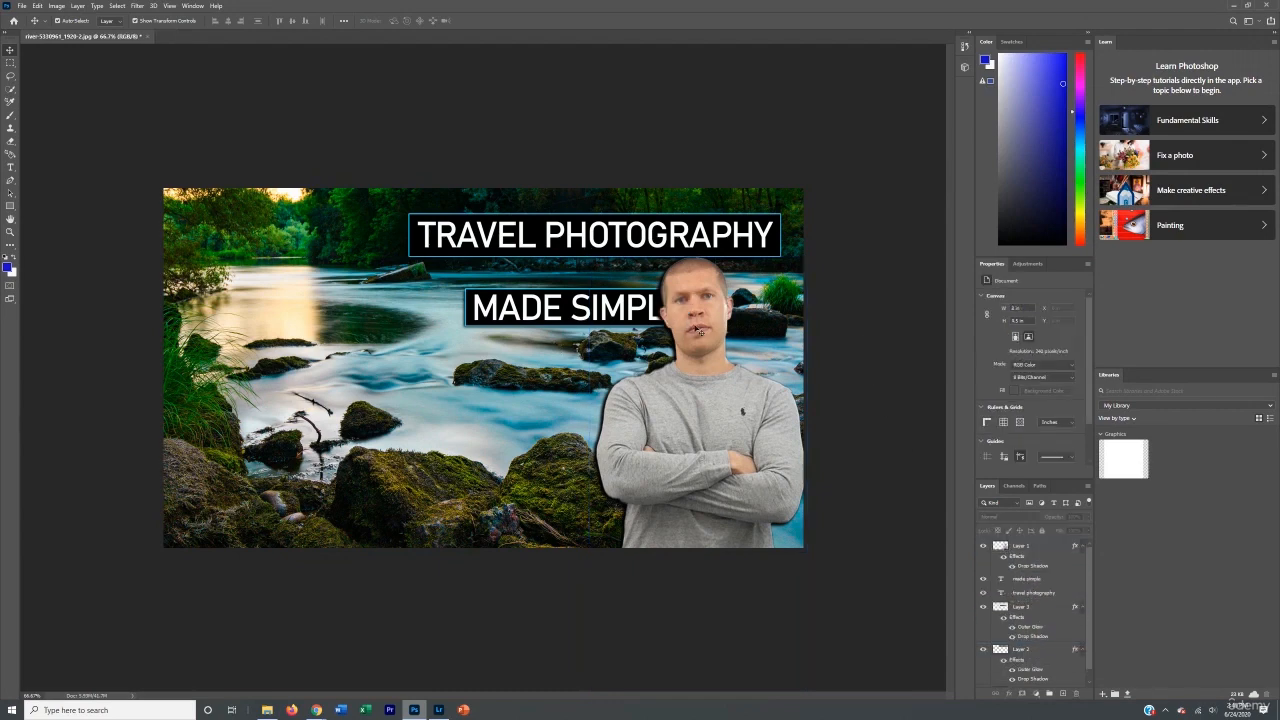
mouse_move(718, 400)
mouse_down()
mouse_move(750, 398)
mouse_move(721, 400)
mouse_up()
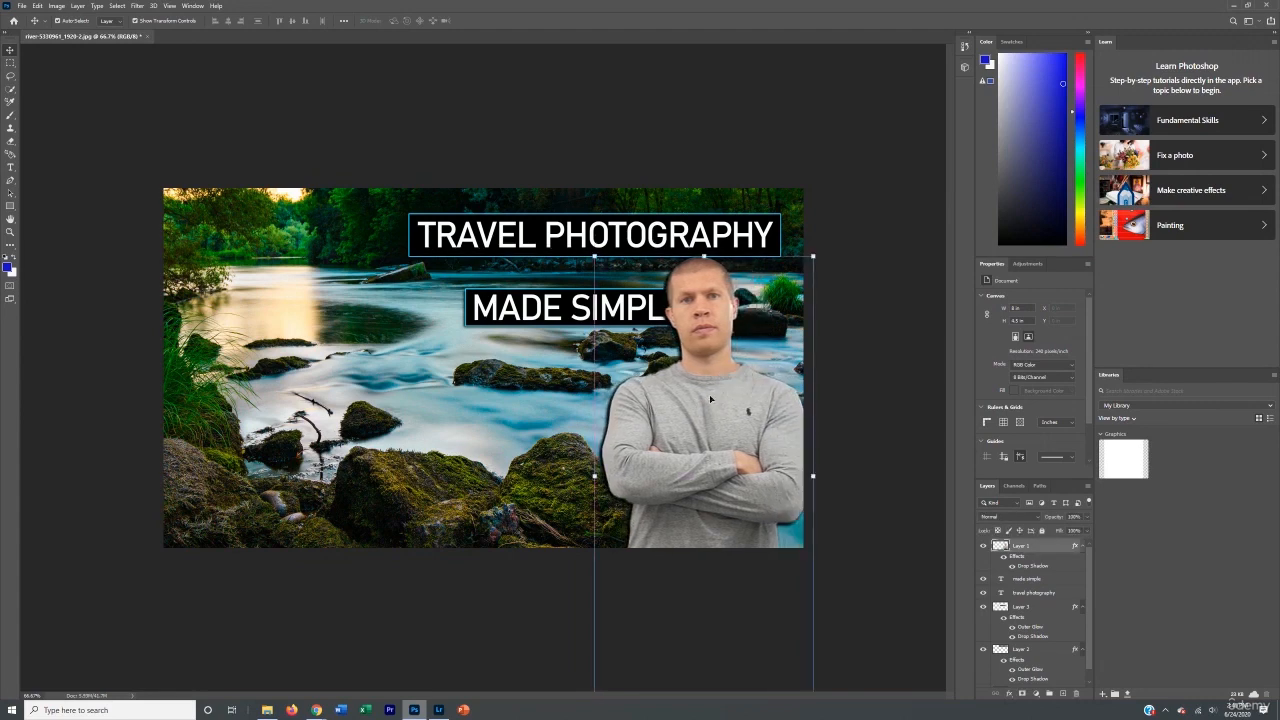
drag(1023, 549, 1026, 587)
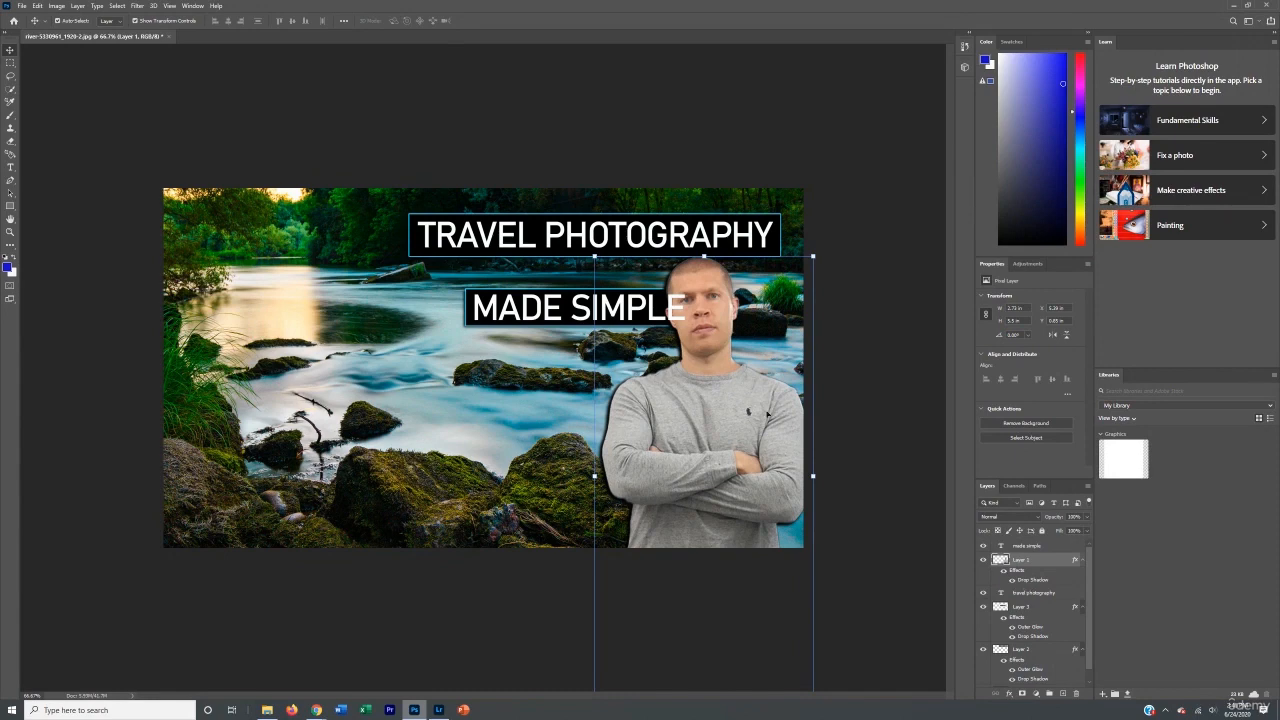
click(578, 114)
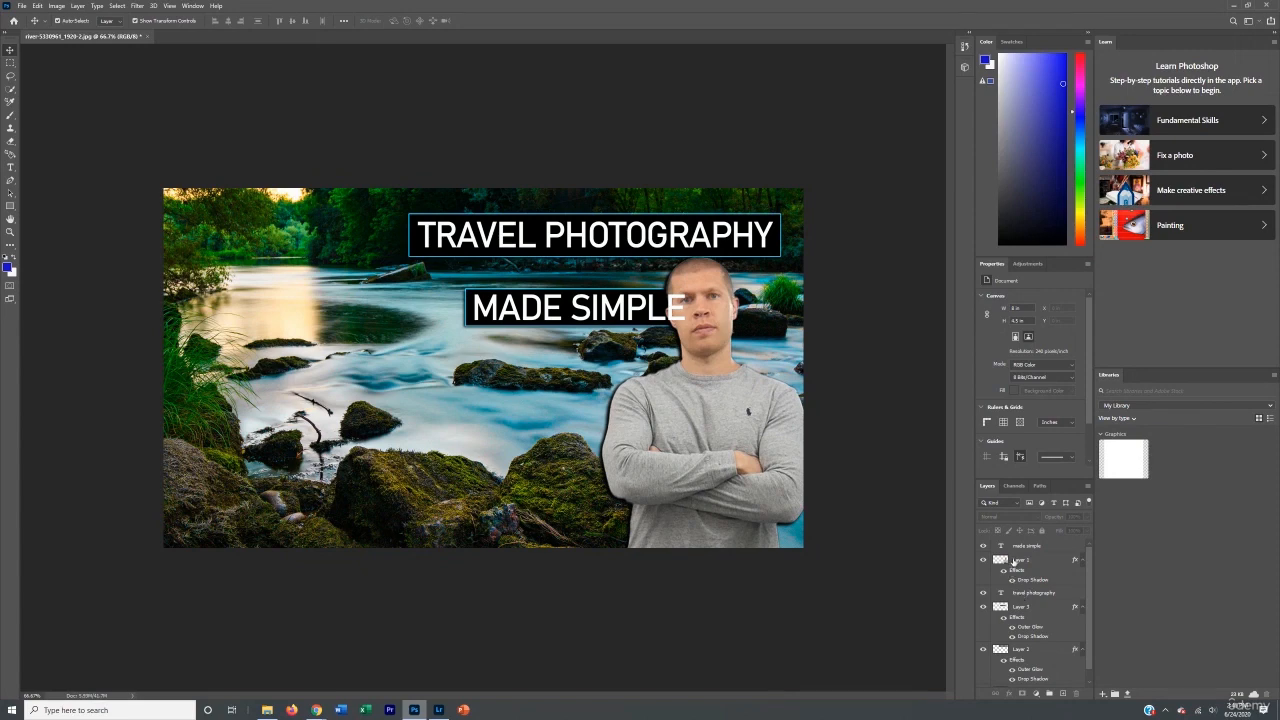
- Place the man's layer directly above the background layer and move him to the left side of the image, clear of the title
drag(1013, 563, 1015, 682)
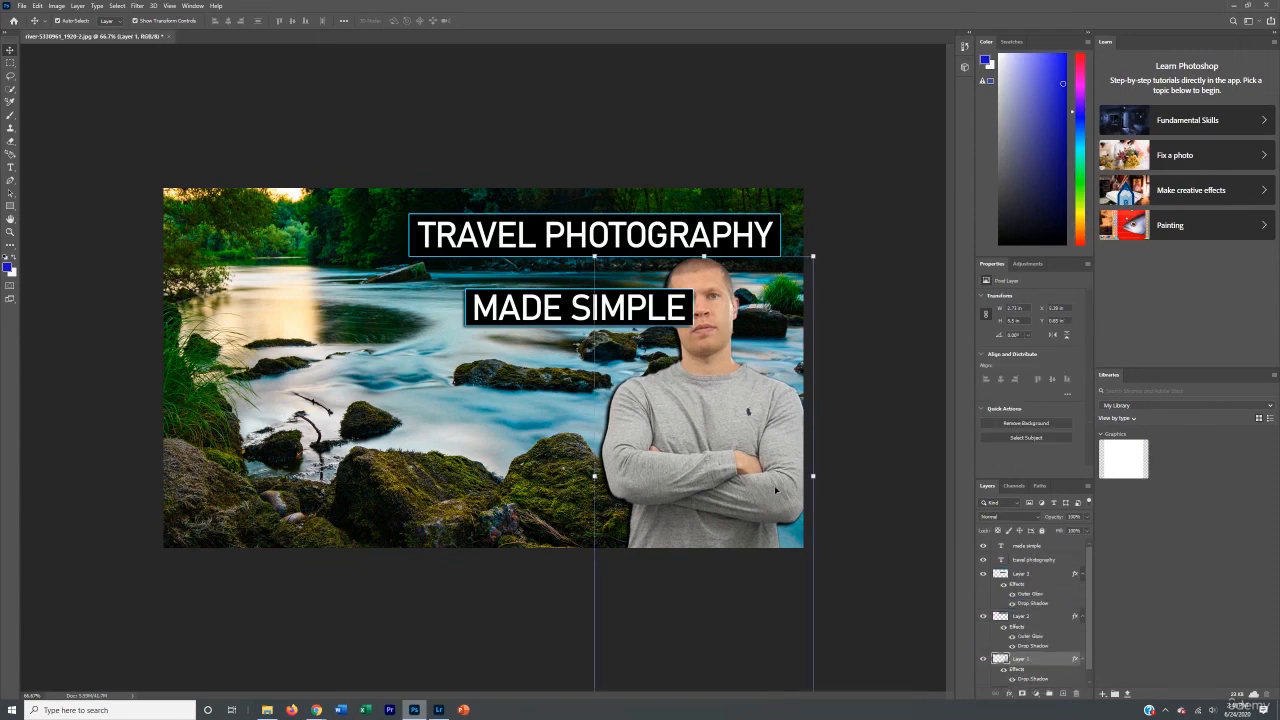
drag(763, 465, 380, 436)
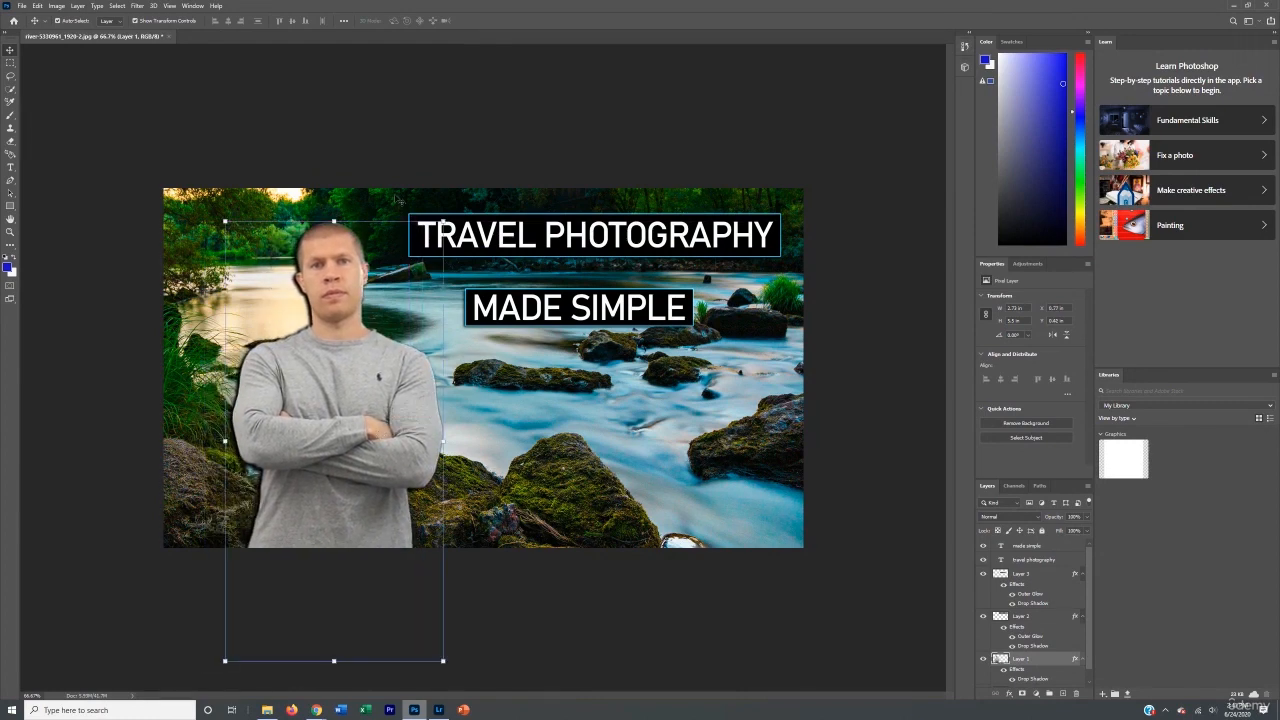
click(410, 148)
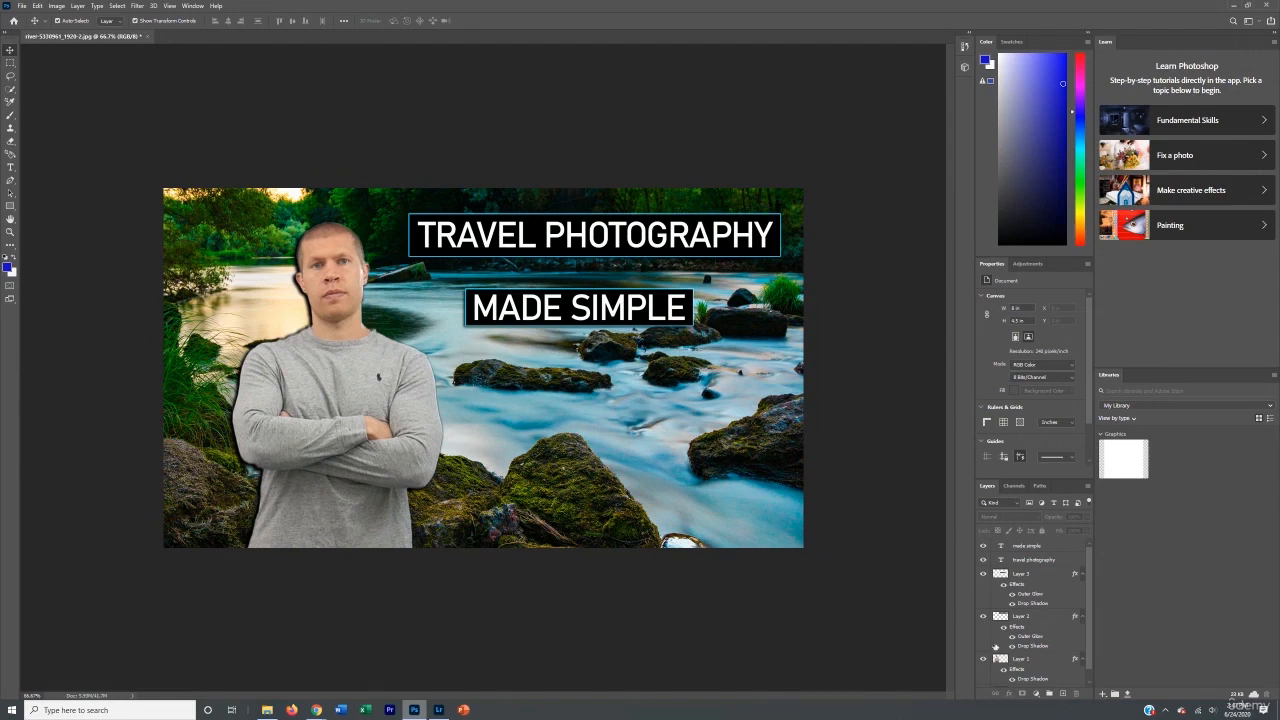
- Review the layer order from the text layers down to the background
scroll(1033, 636, down, 1)
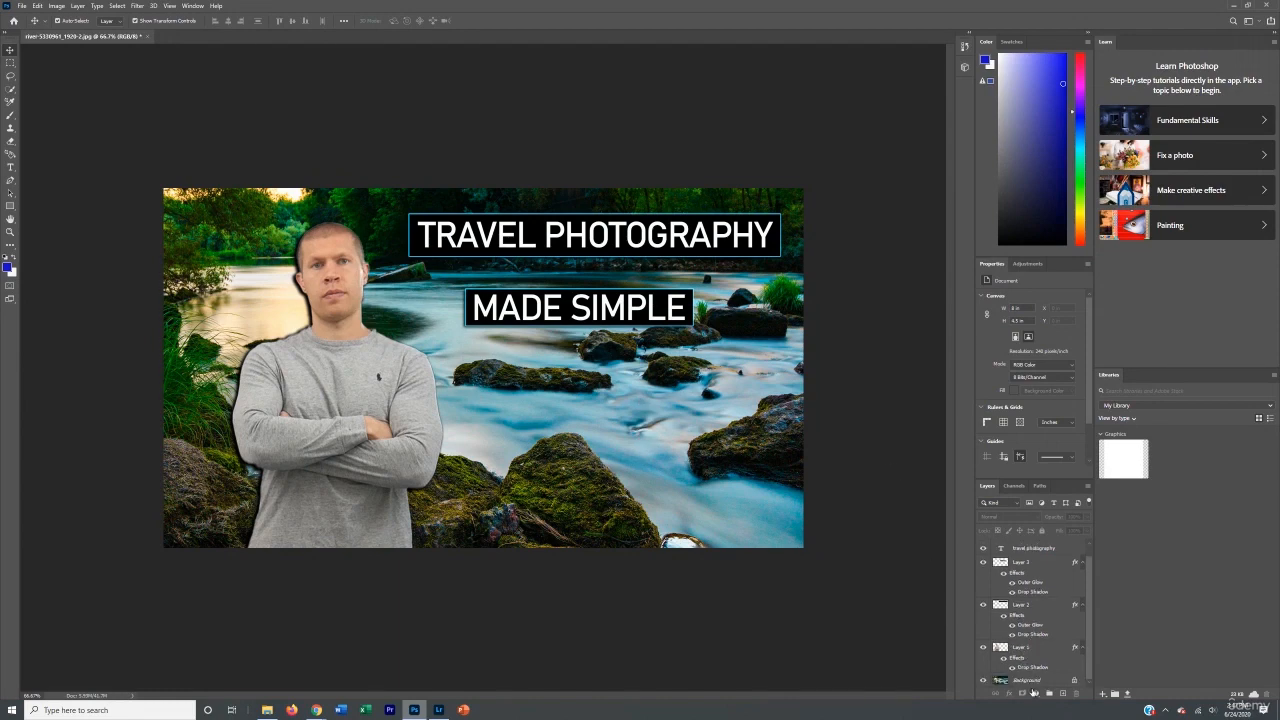
scroll(1042, 638, up, 1)
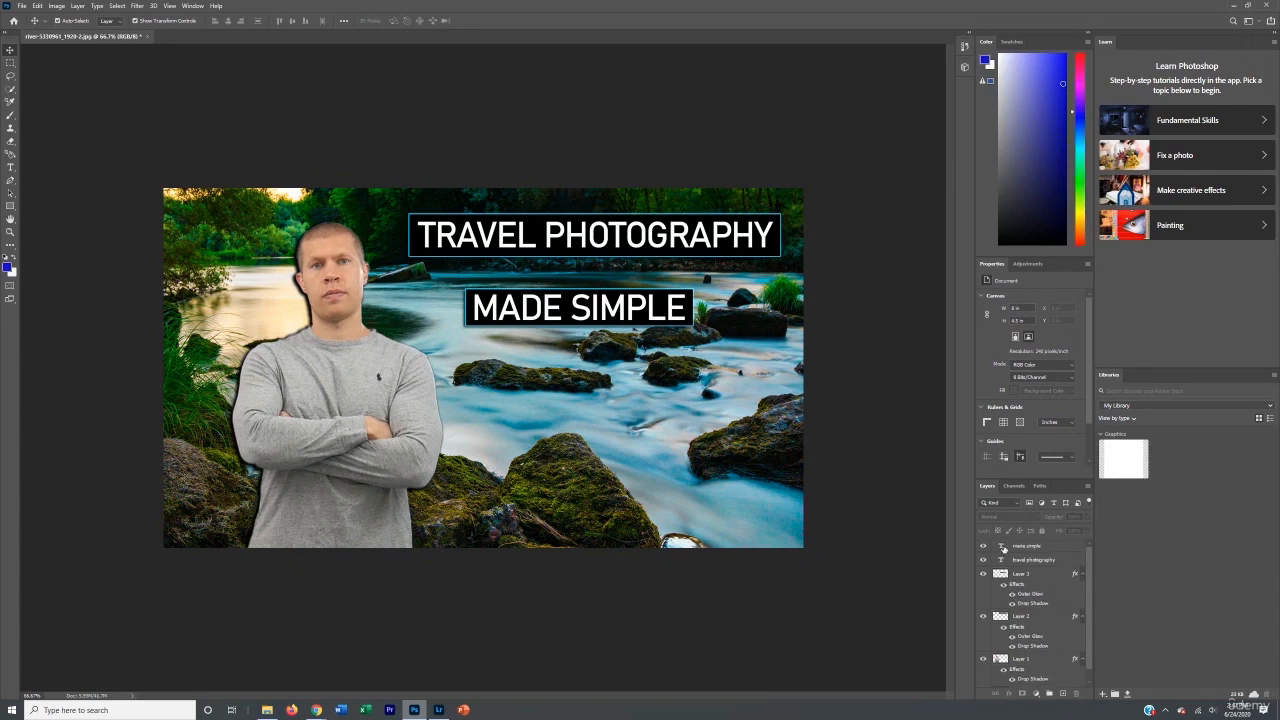
scroll(1018, 658, down, 1)
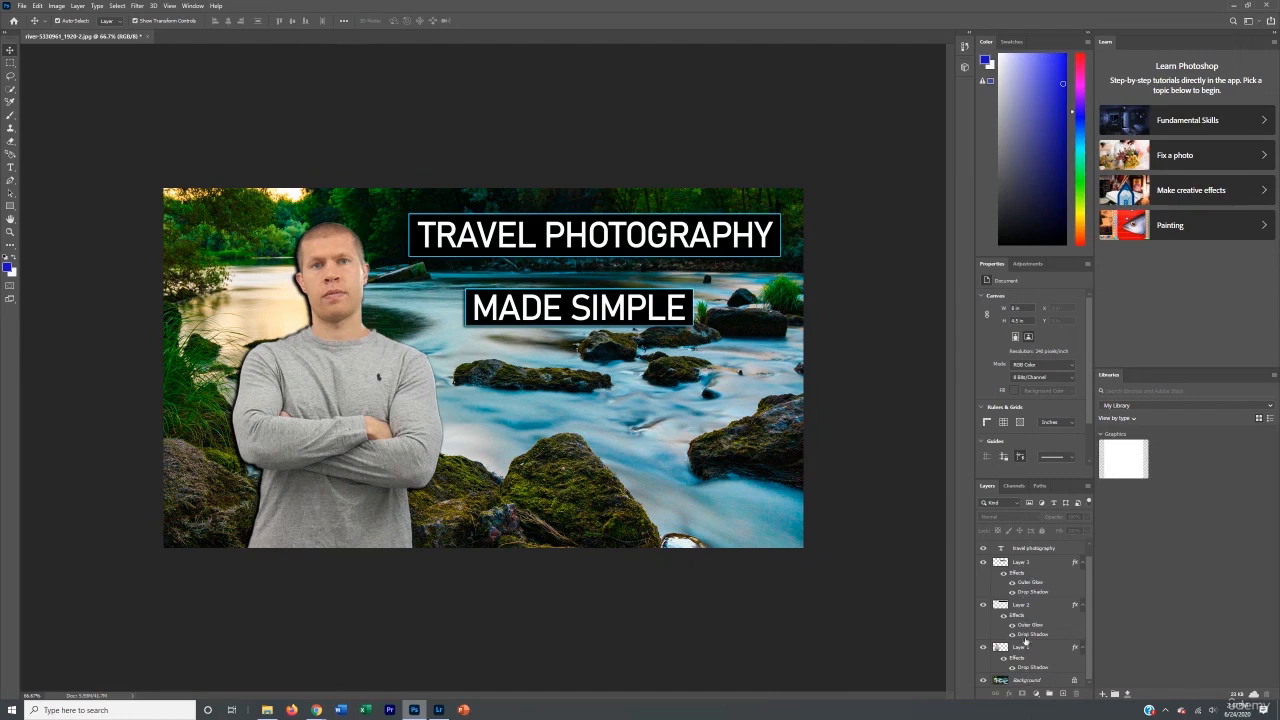
scroll(1025, 632, up, 1)
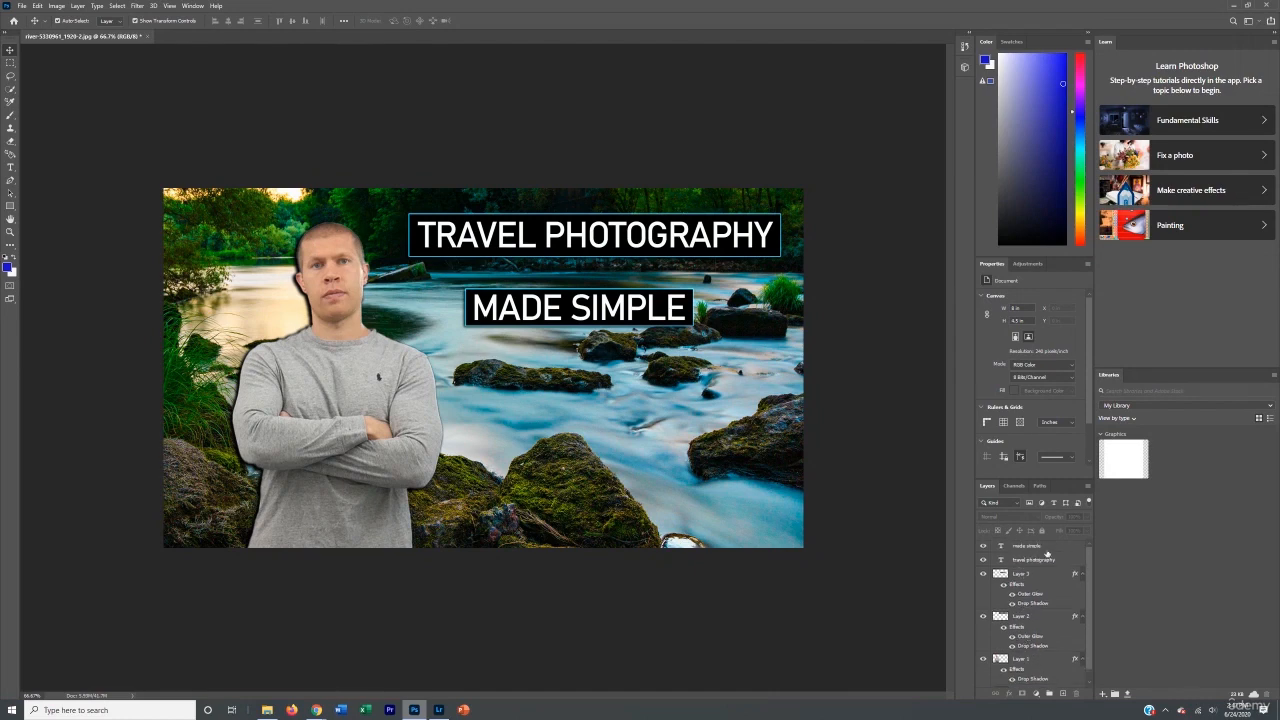
scroll(1037, 551, down, 1)
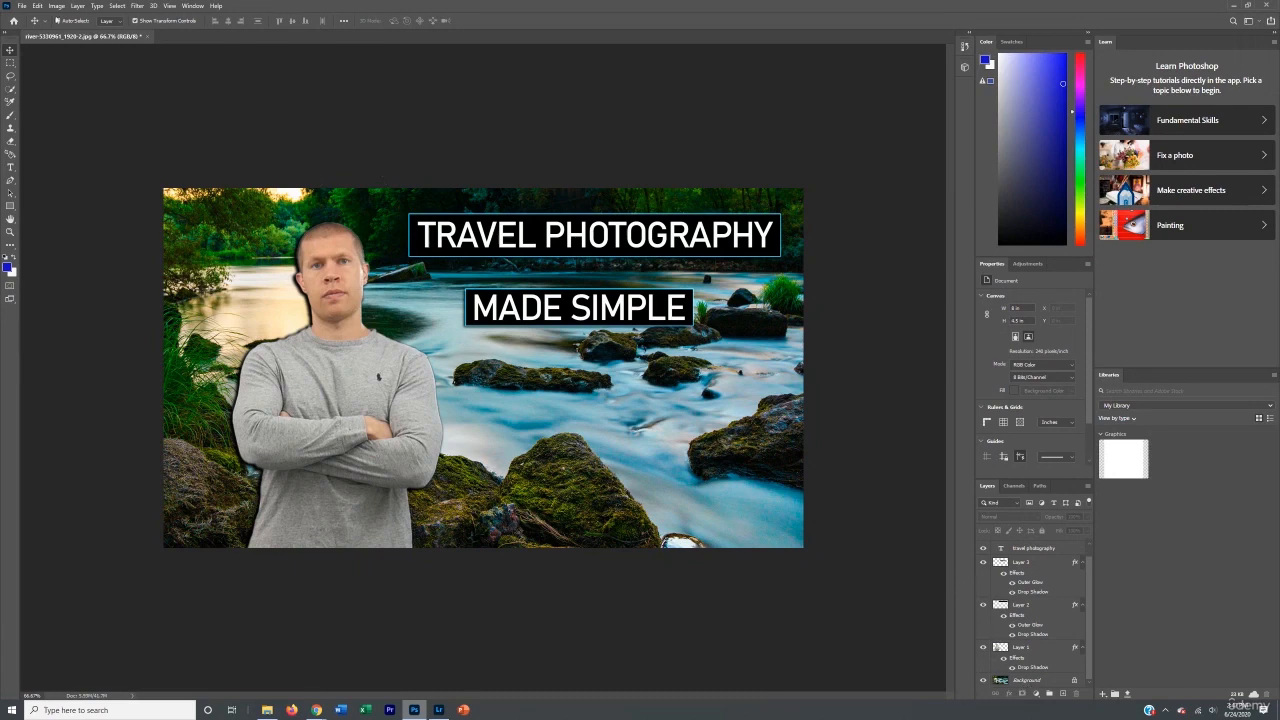
- Start a Save As of the composite in the Downloads folder with JPEG as the file format
click(21, 5)
click(42, 126)
click(193, 325)
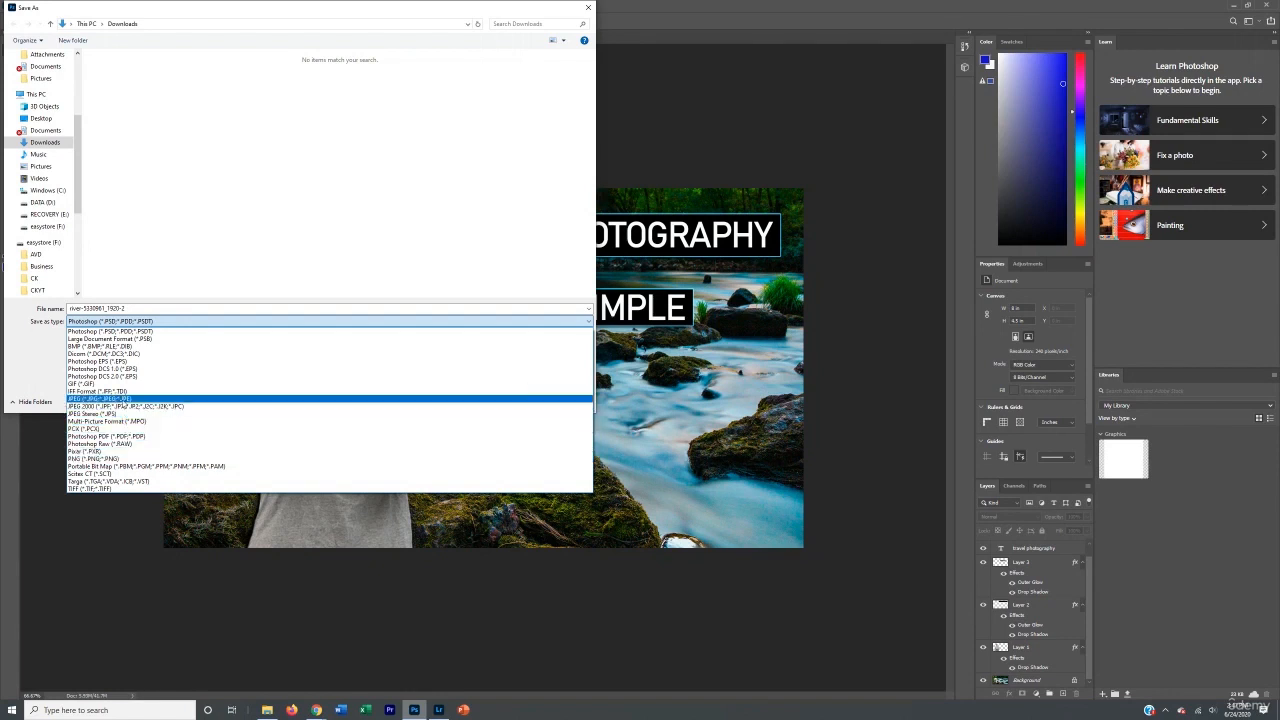
click(110, 398)
click(140, 307)
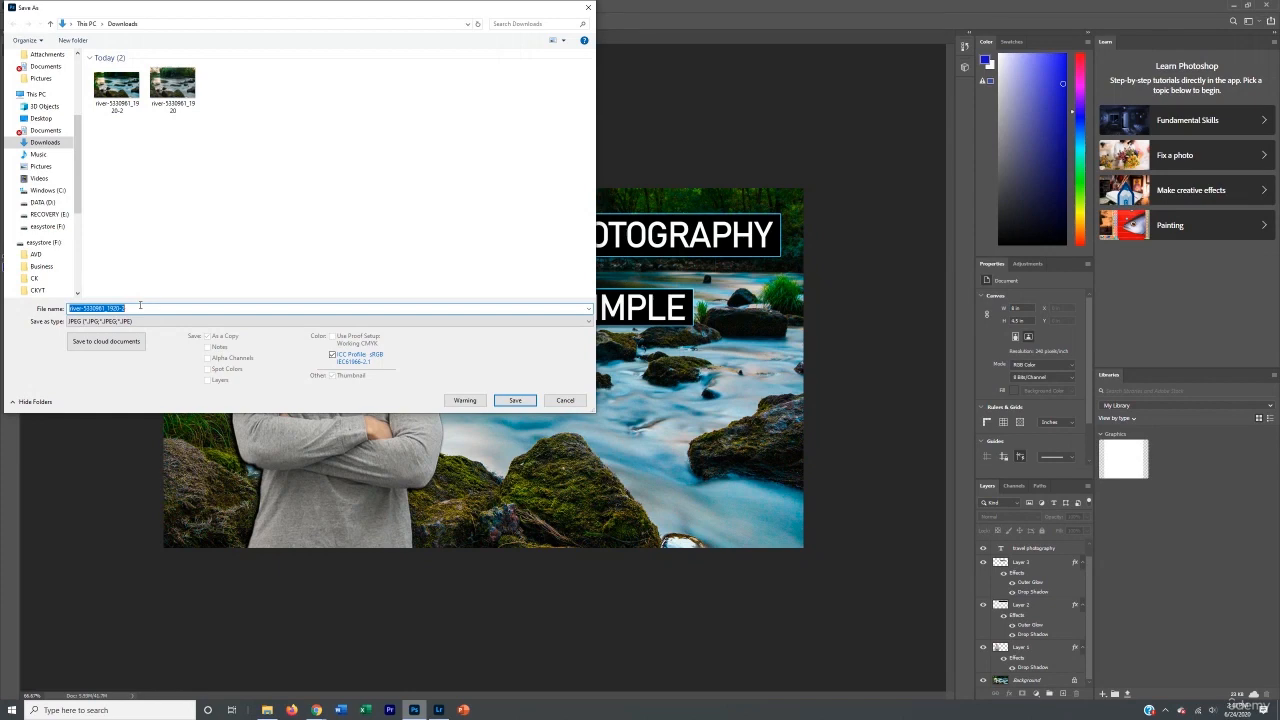
text(thumbnail pictu)
key(BackSpace)
key(BackSpace)
key(BackSpace)
key(BackSpace)
key(BackSpace)
key(BackSpace)
key(BackSpace)
key(BackSpace)
key(BackSpace)
key(BackSpace)
key(BackSpace)
key(BackSpace)
key(BackSpace)
key(BackSpace)
key(BackSpace)
- Name the JPEG "travel photography made simple for new photographers thumbnail" and save it at Maximum quality with the Baseline ("Standard") format
text(travel photoho)
text(aphy mode)
text( sample for)
text( new)
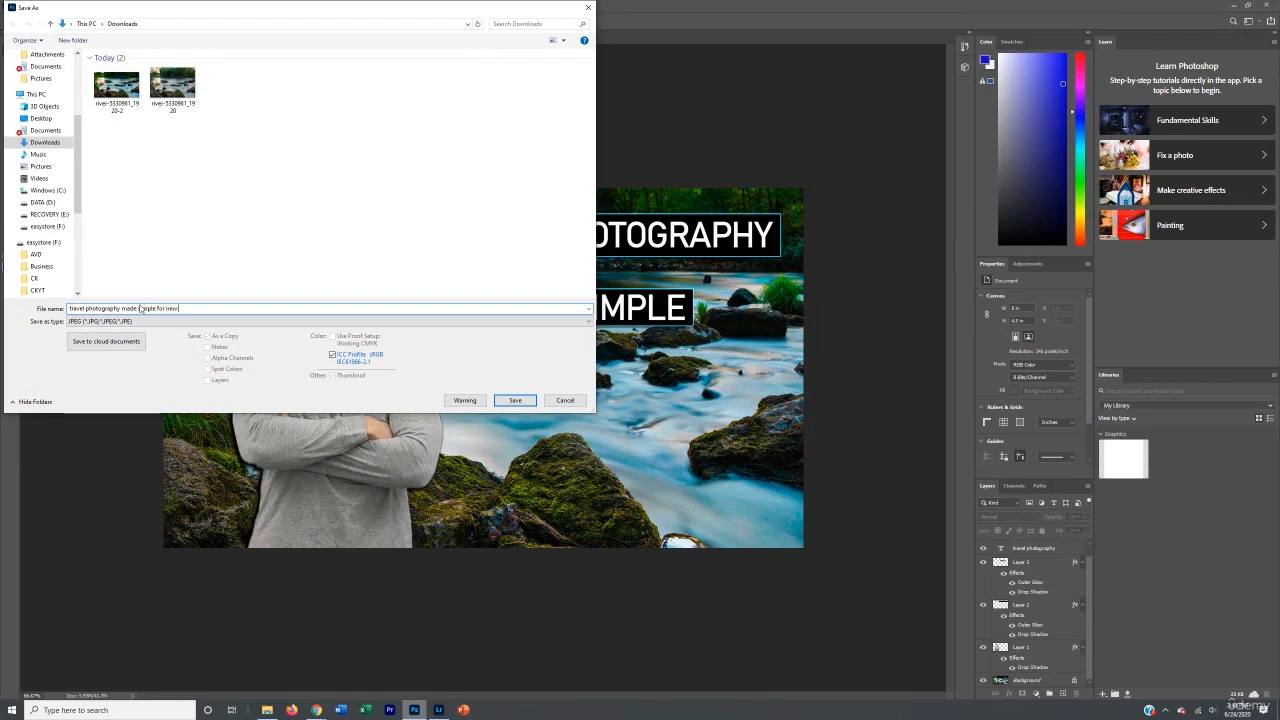
text( photograph)
text(ers thumbnail for)
click(516, 401)
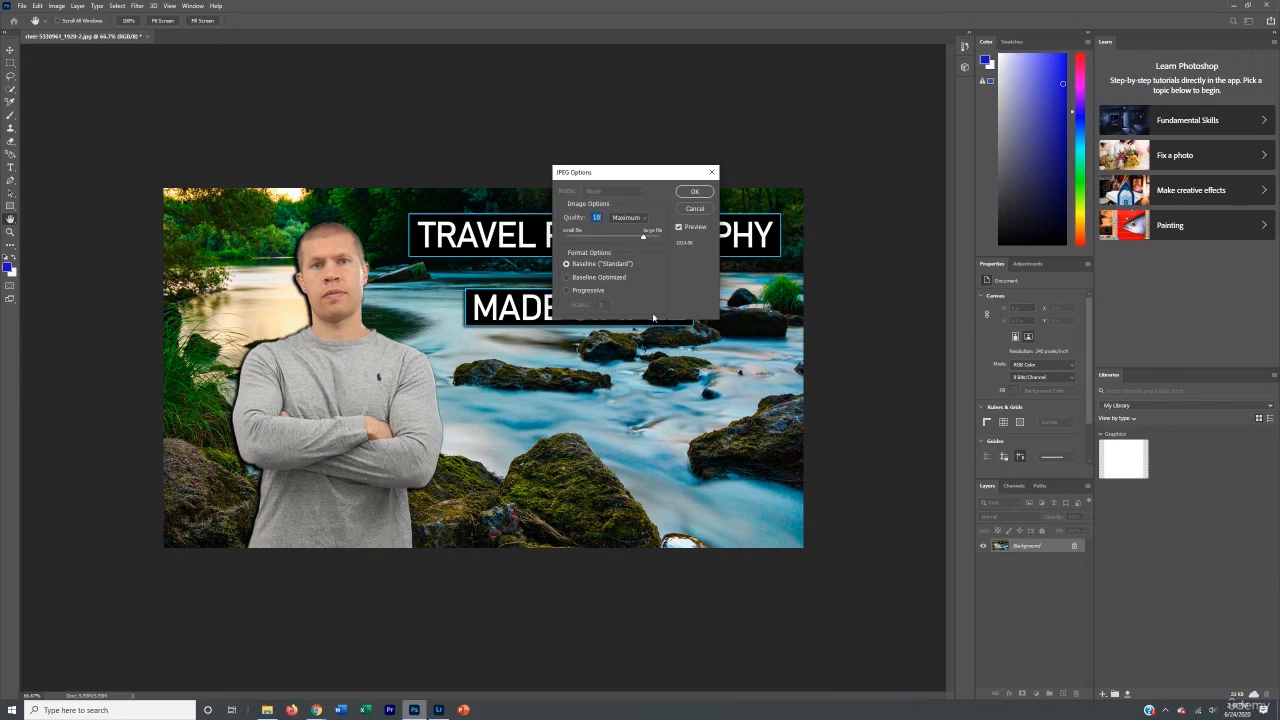
click(694, 191)
- Open the exported thumbnail from the Downloads folder in File Explorer, inspect it in Photos and close the preview
click(267, 709)
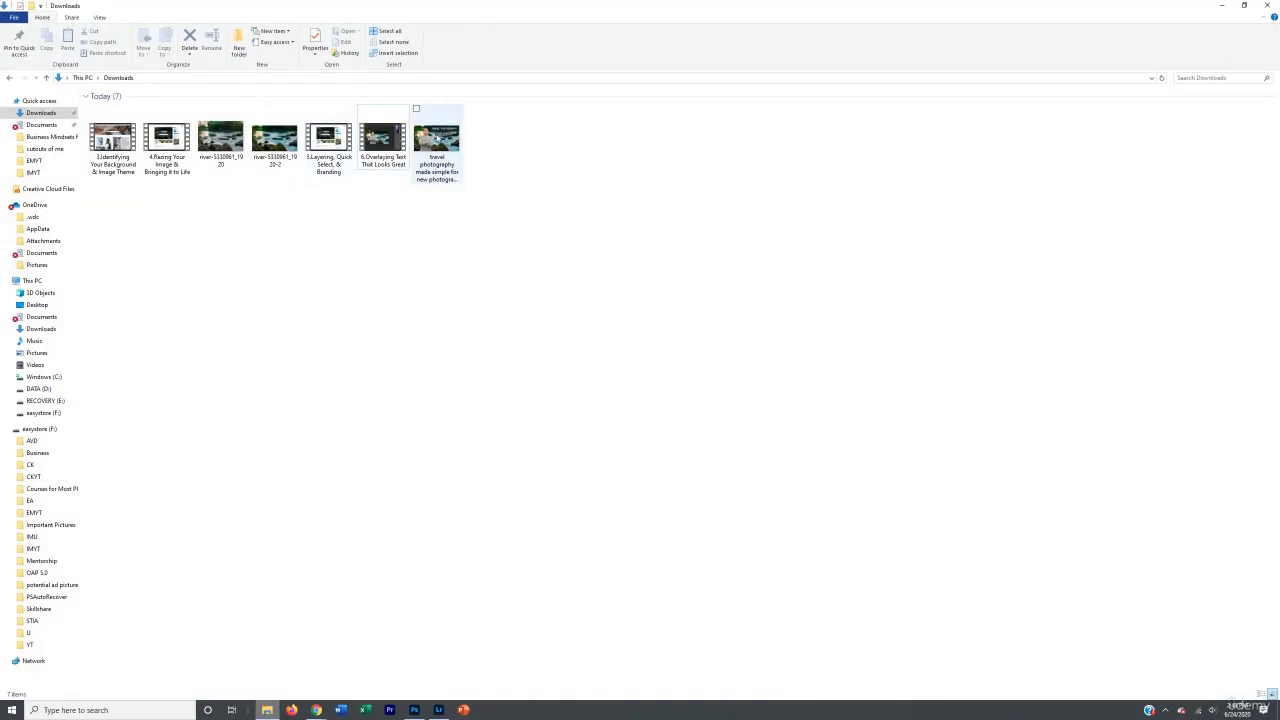
double_click(440, 140)
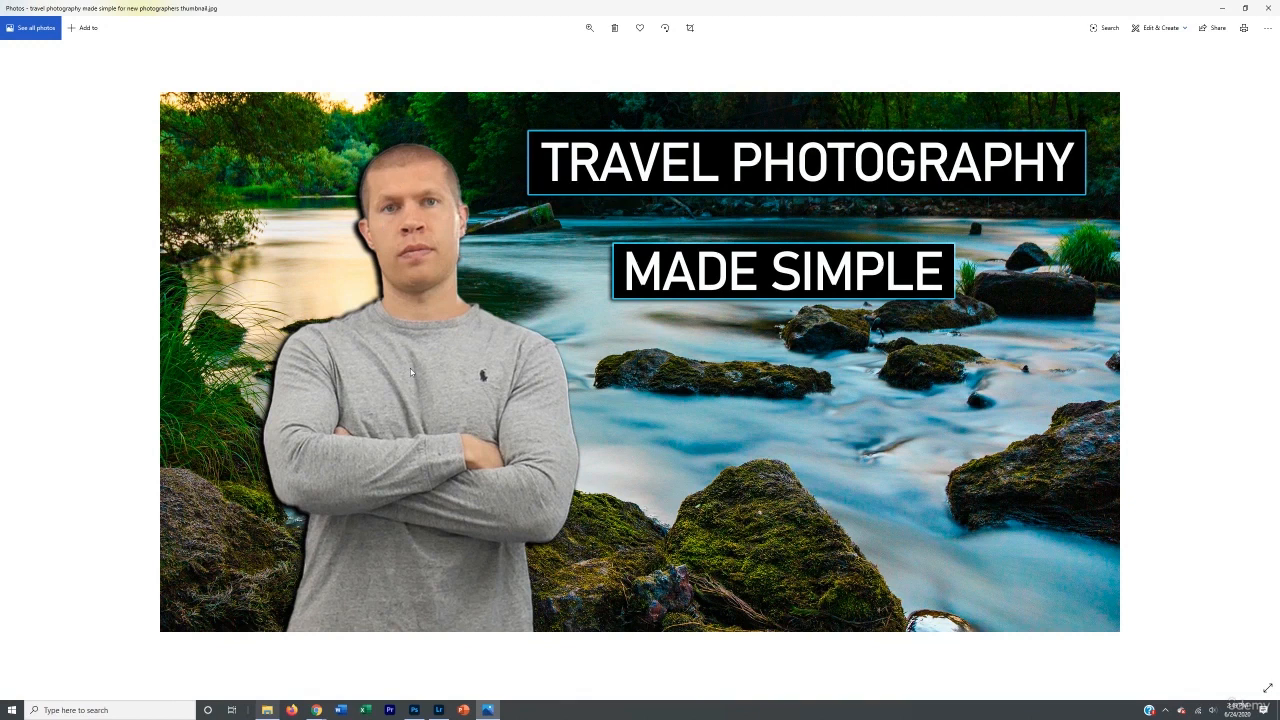
click(1245, 8)
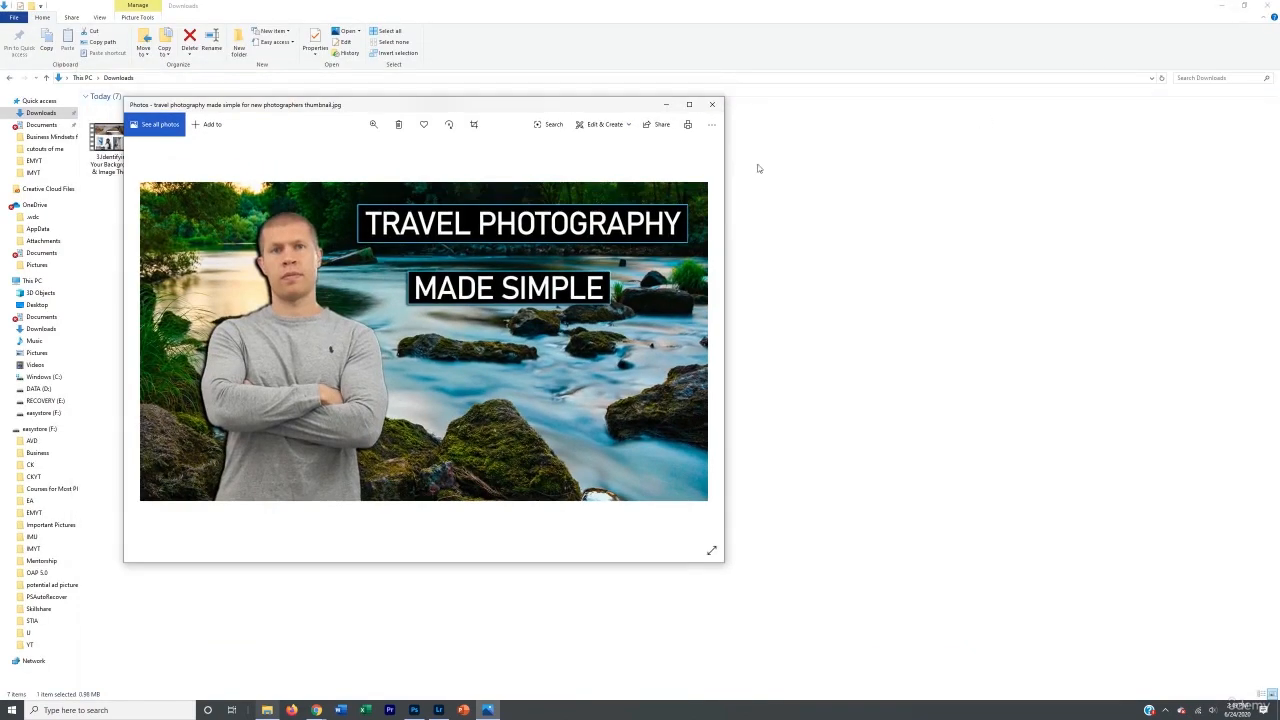
click(713, 104)
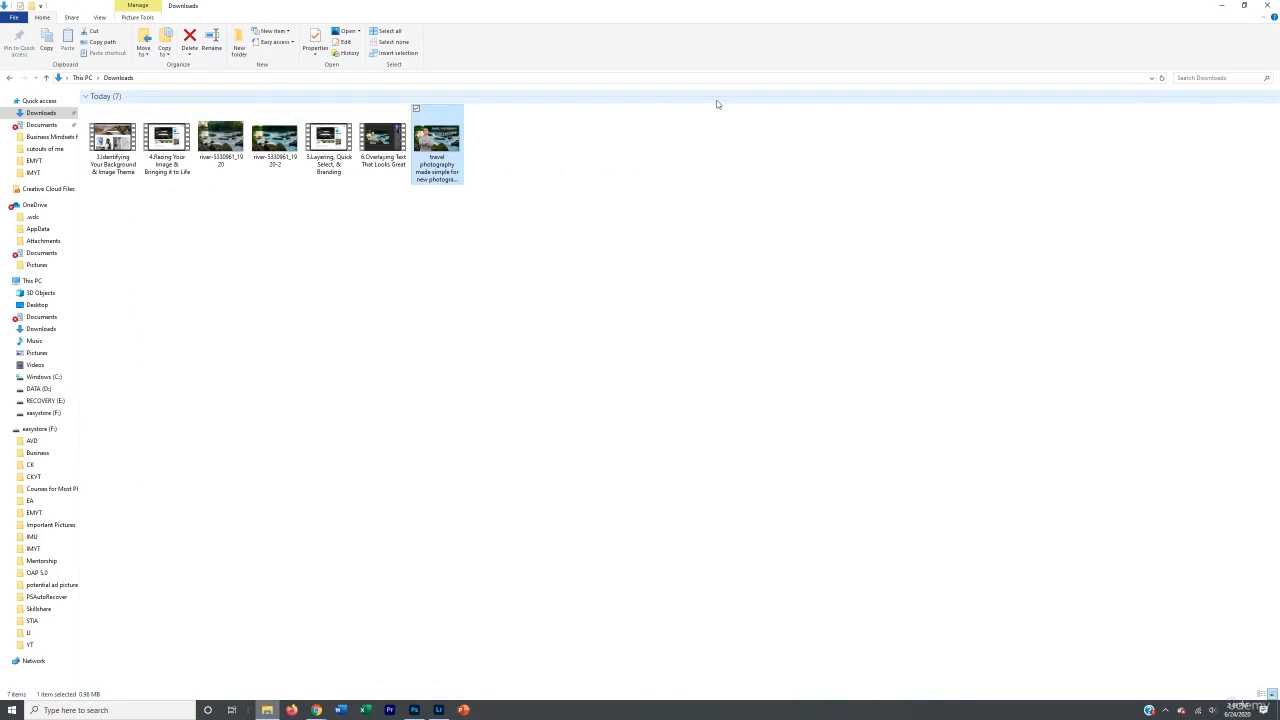
click(701, 166)
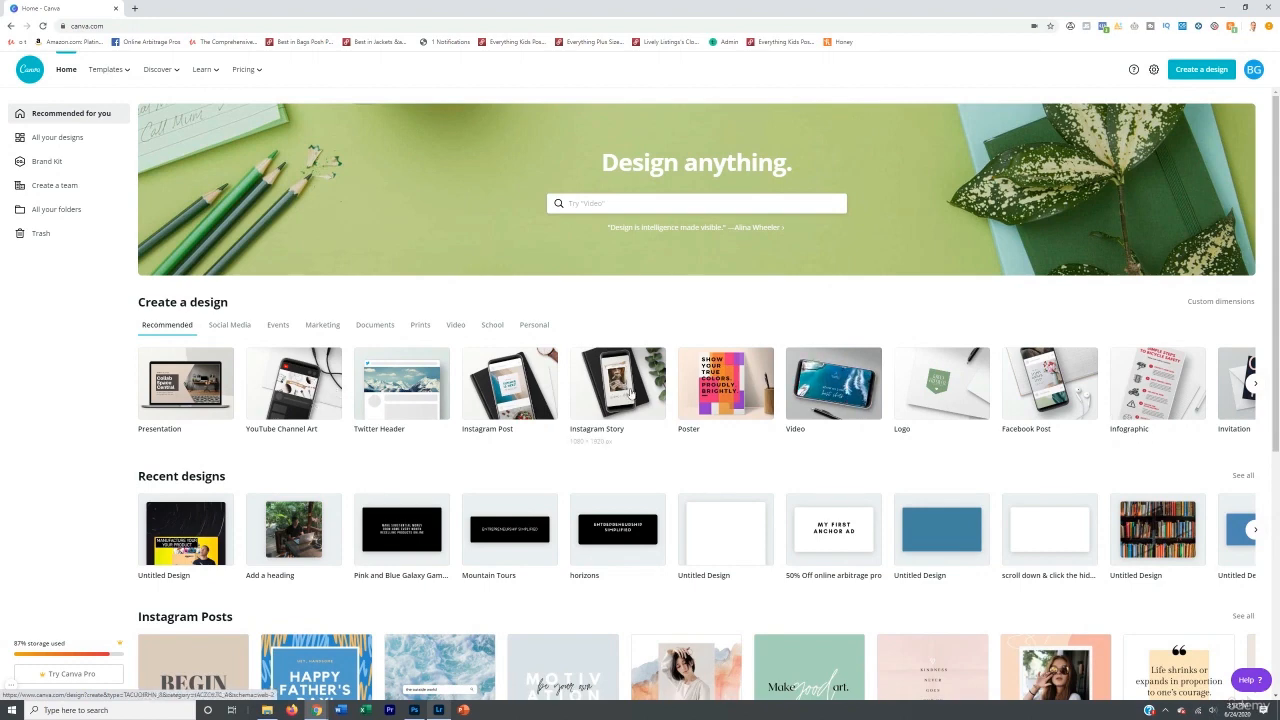
- Create a new Canva design with custom dimensions of 1920 x 1080 px
click(1255, 384)
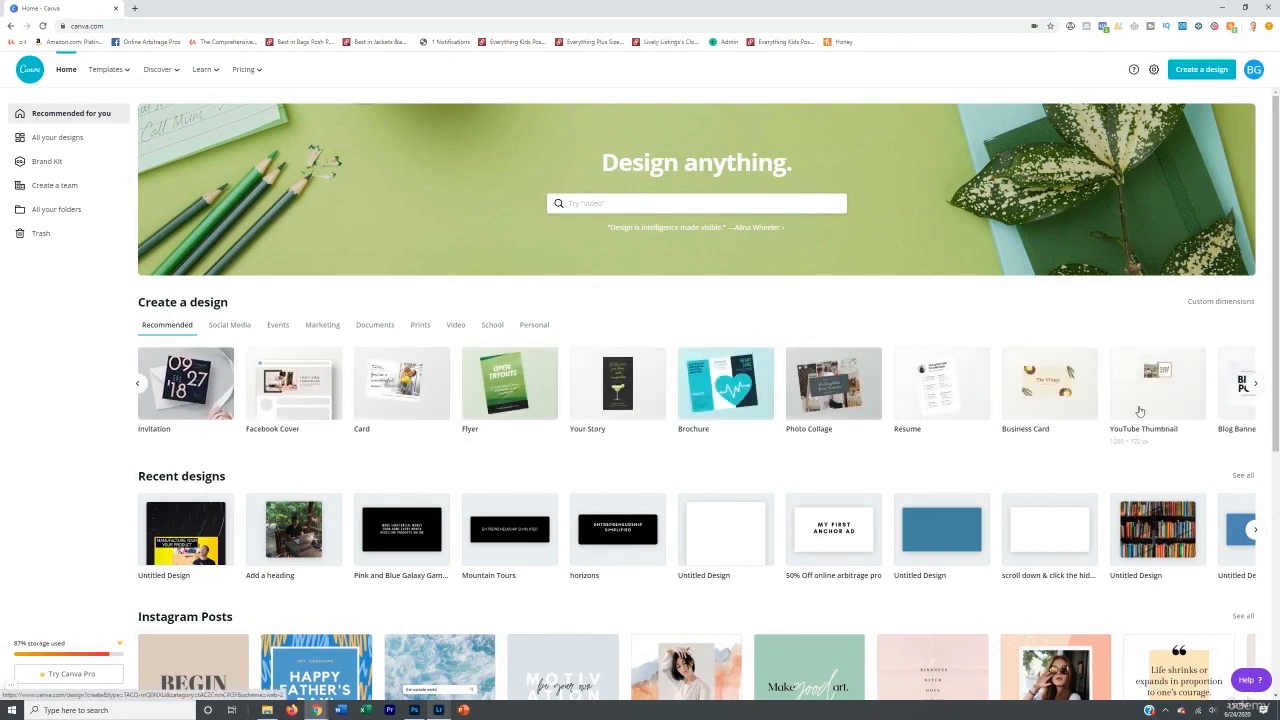
click(1194, 69)
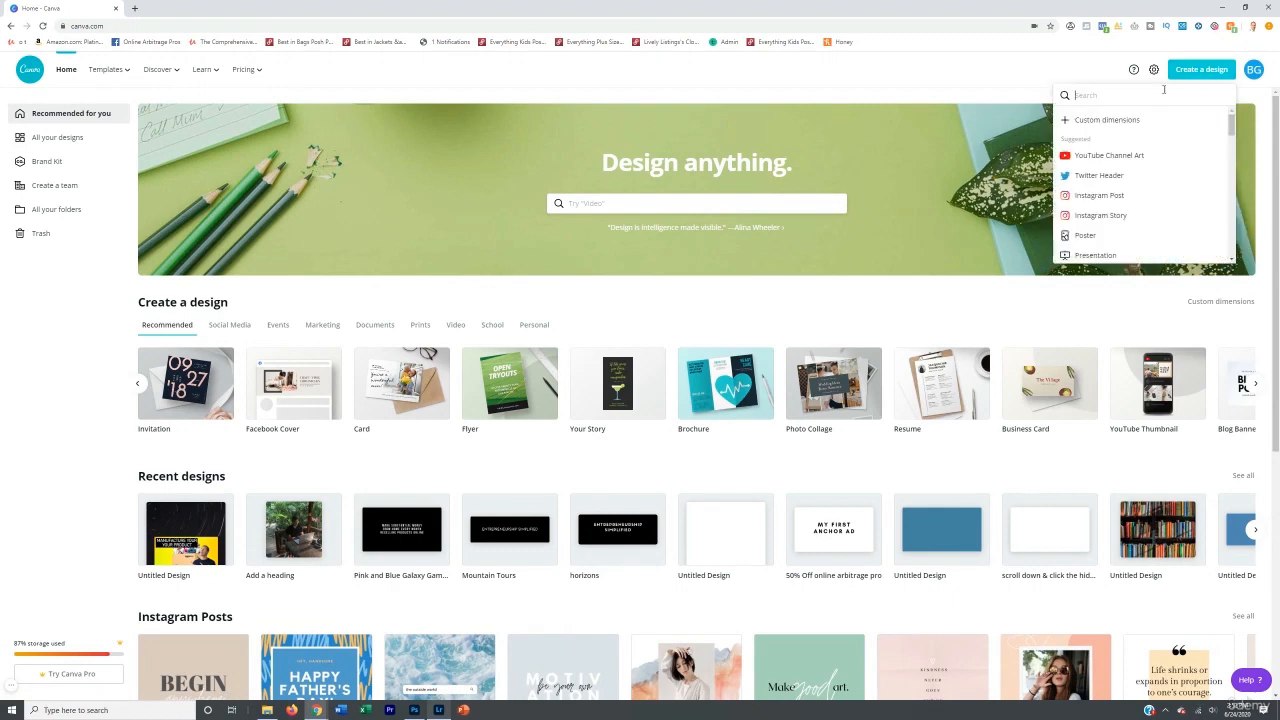
click(1096, 121)
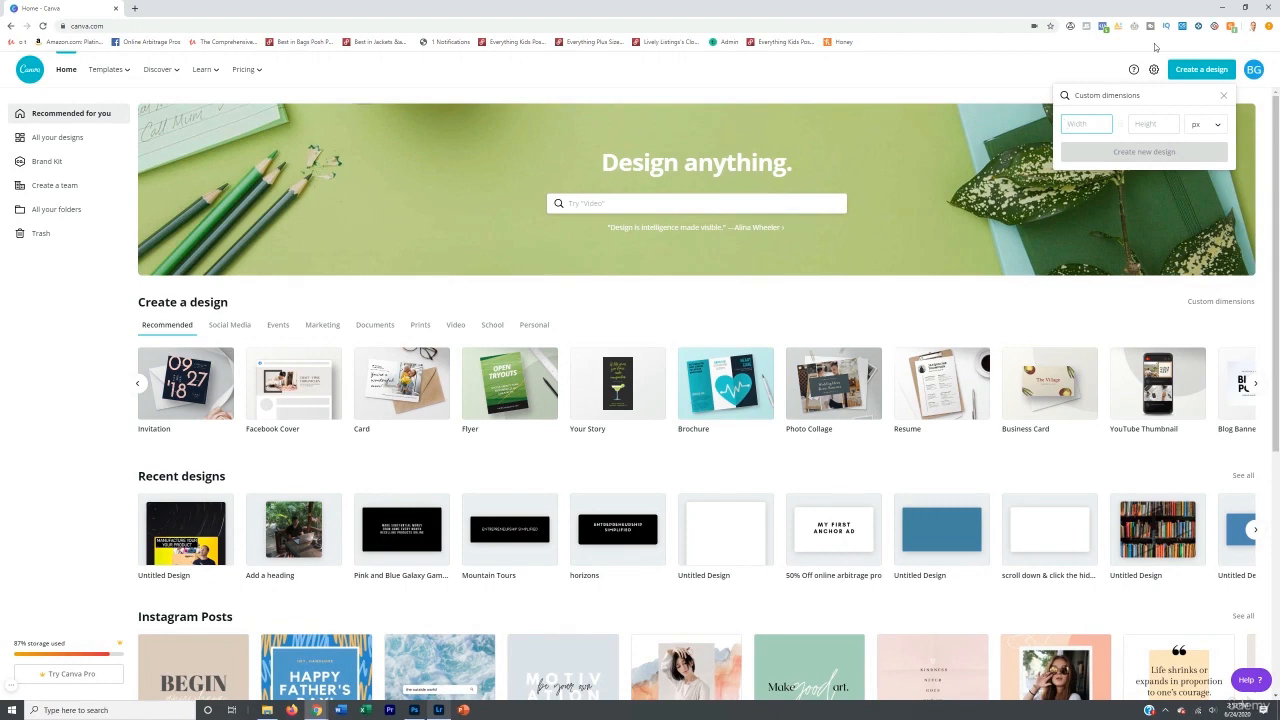
text(1920)
key(Tab)
text(1080)
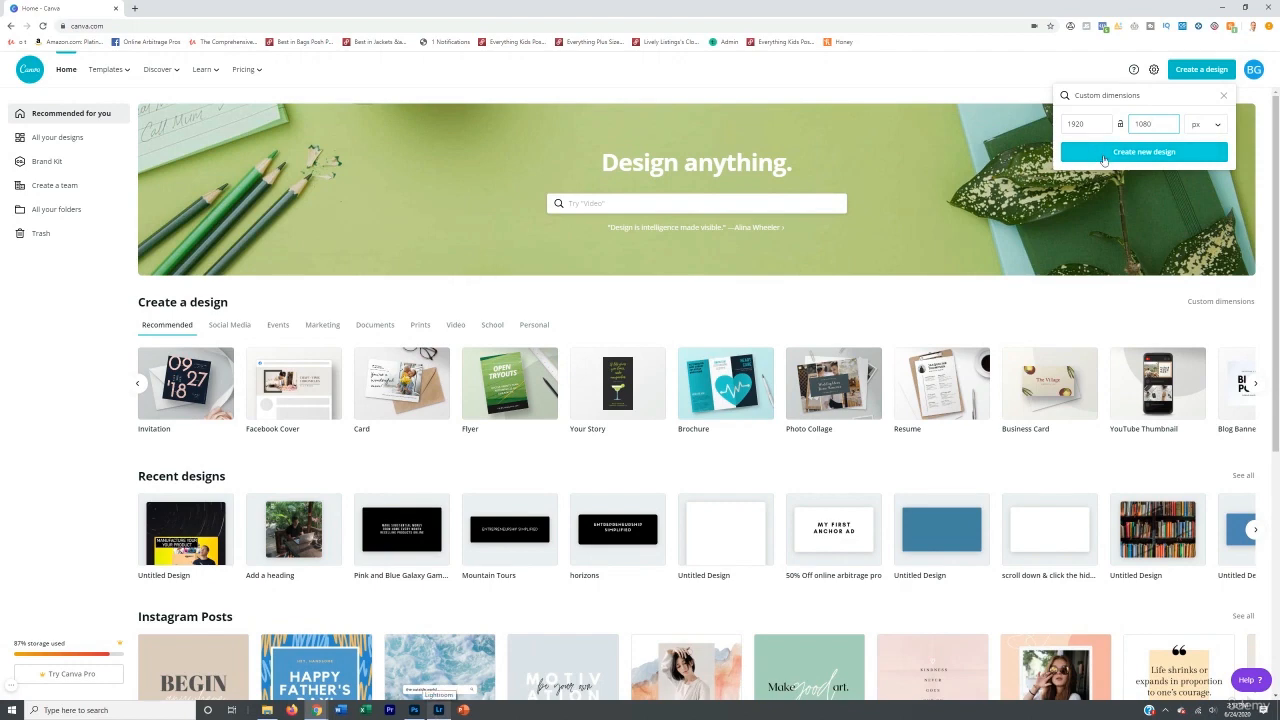
click(1104, 158)
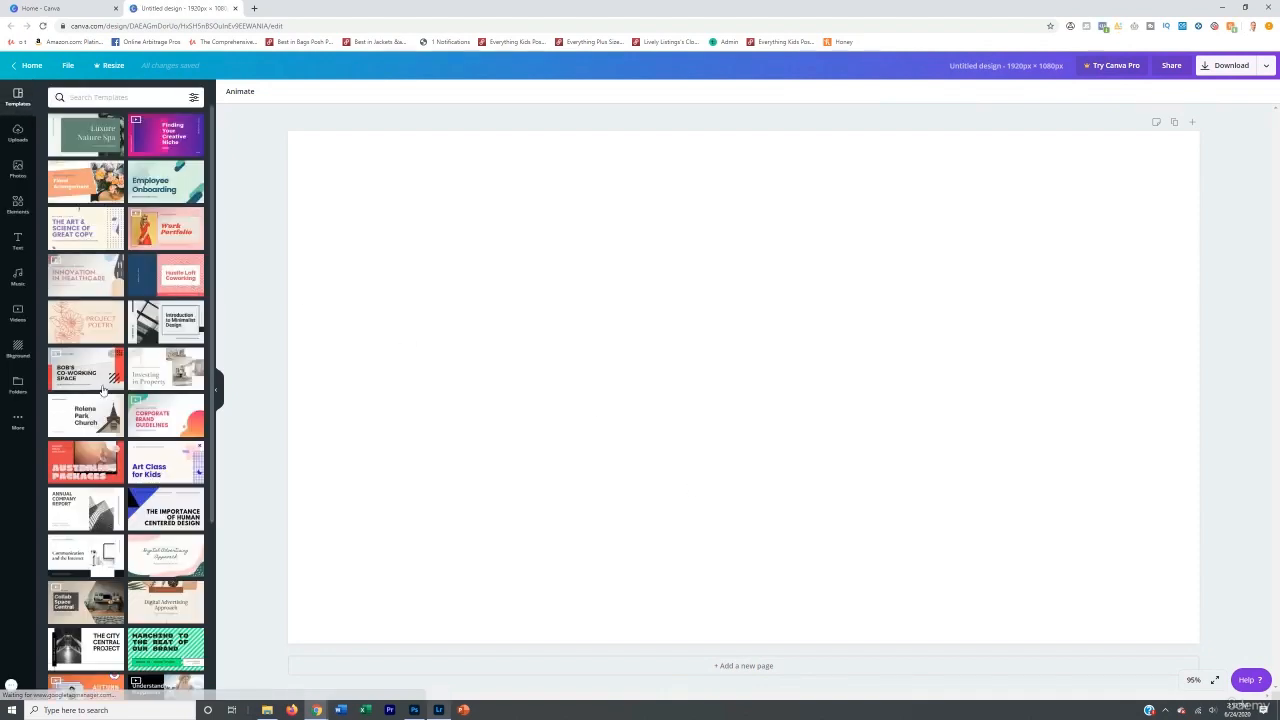
- Upload the original river photo, the copy without the "-2" suffix, from the Downloads folder to the design's image uploads
click(18, 134)
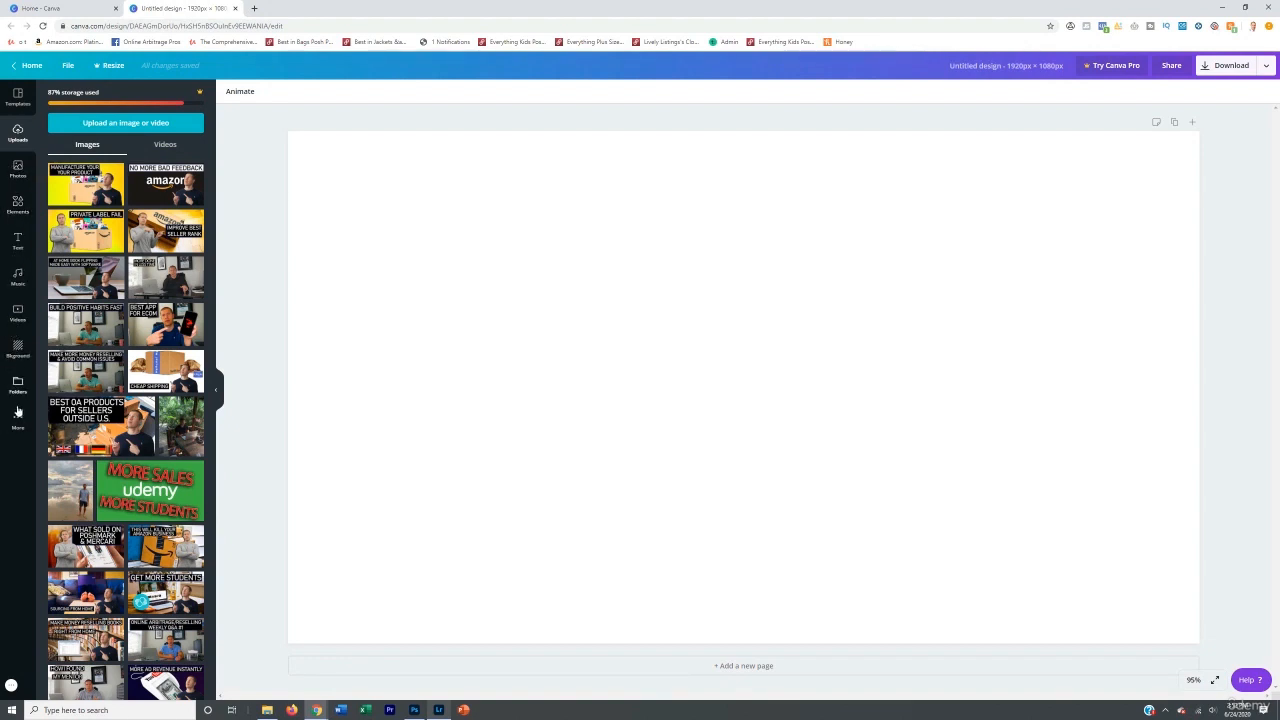
click(18, 349)
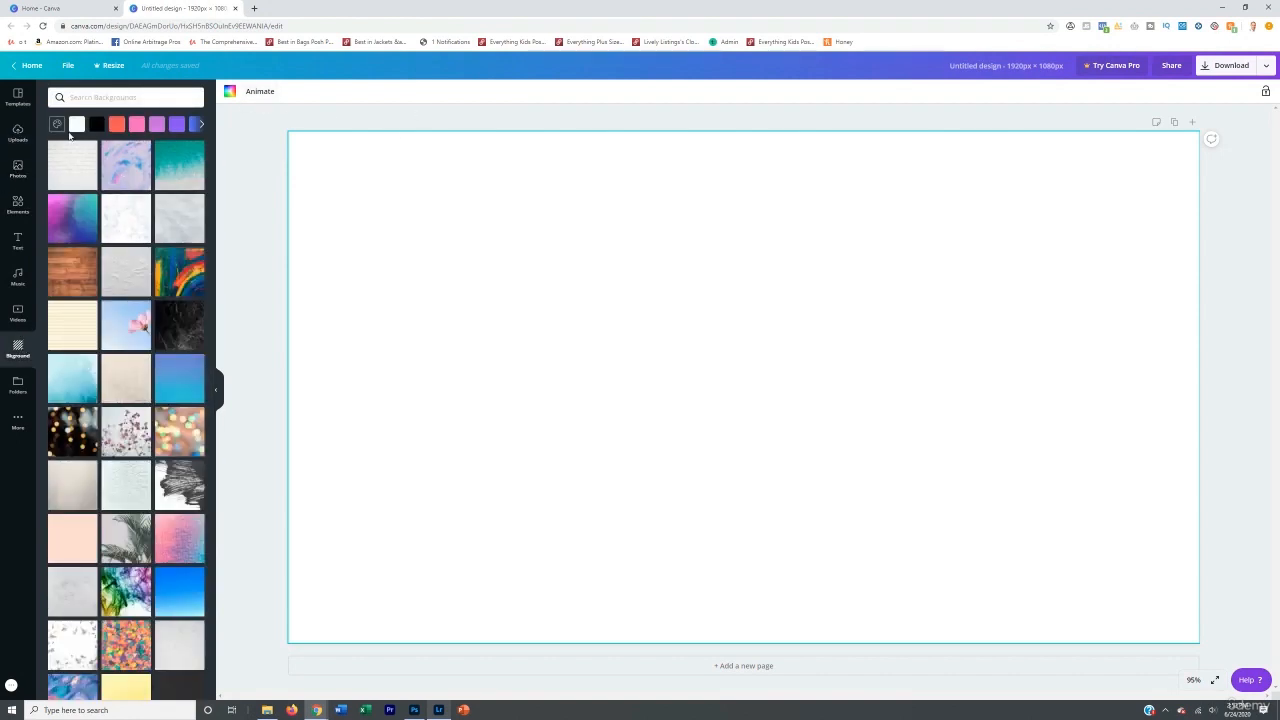
click(18, 133)
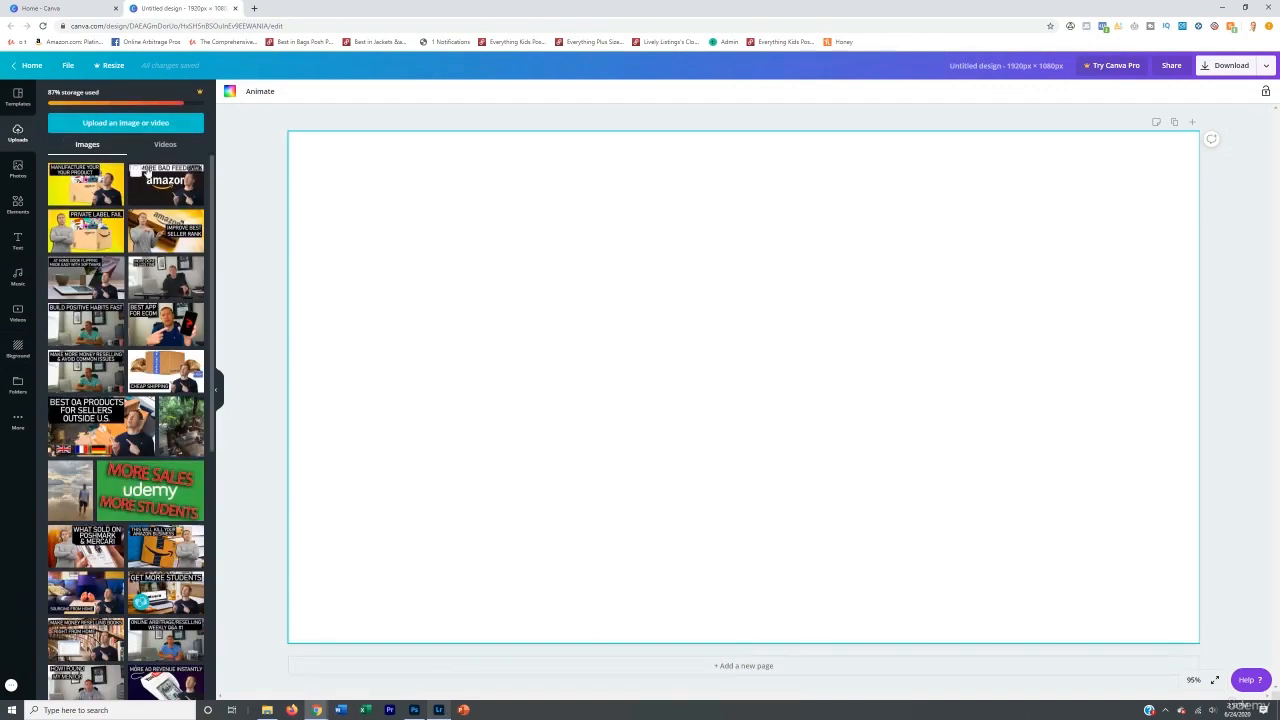
click(140, 124)
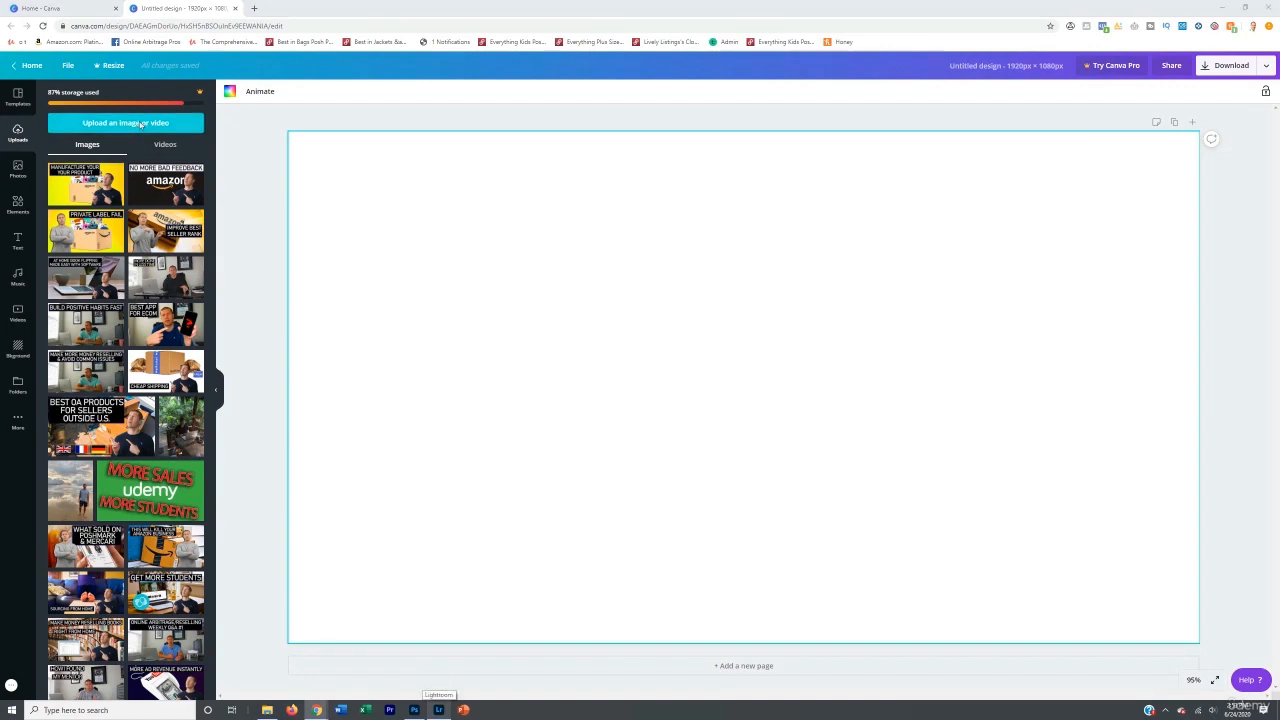
drag(372, 92, 333, 592)
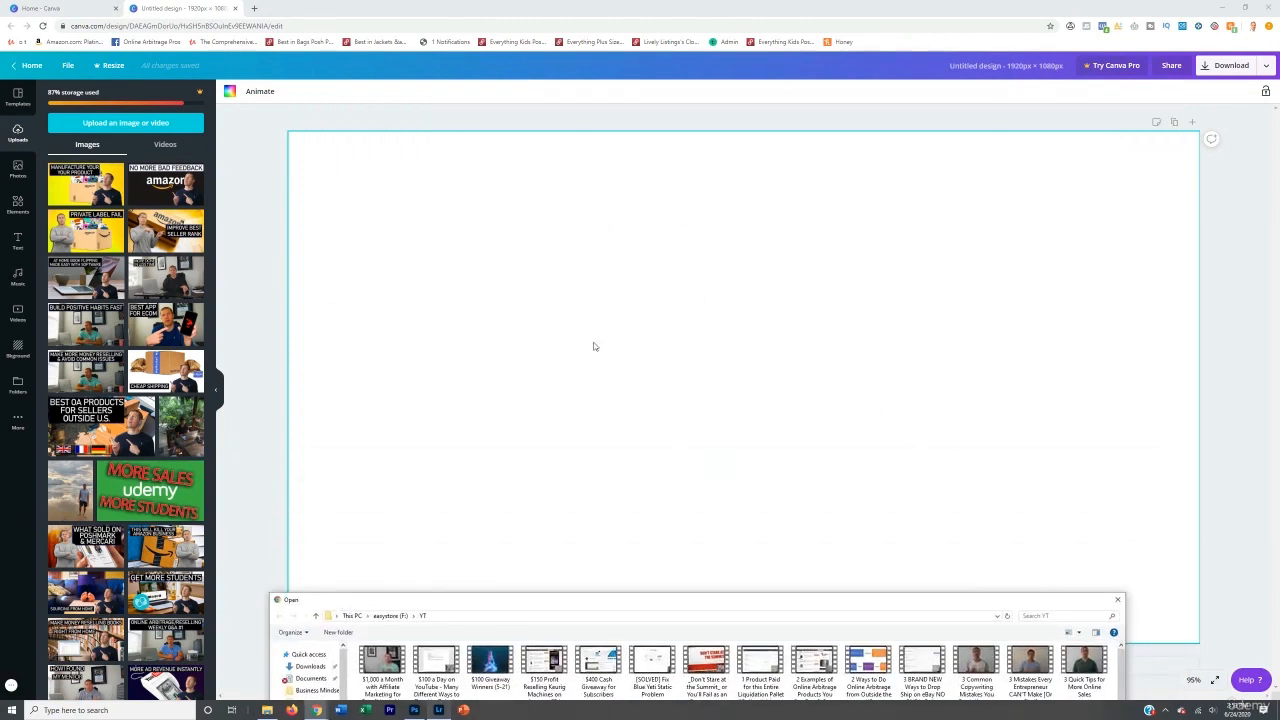
drag(640, 600, 642, 102)
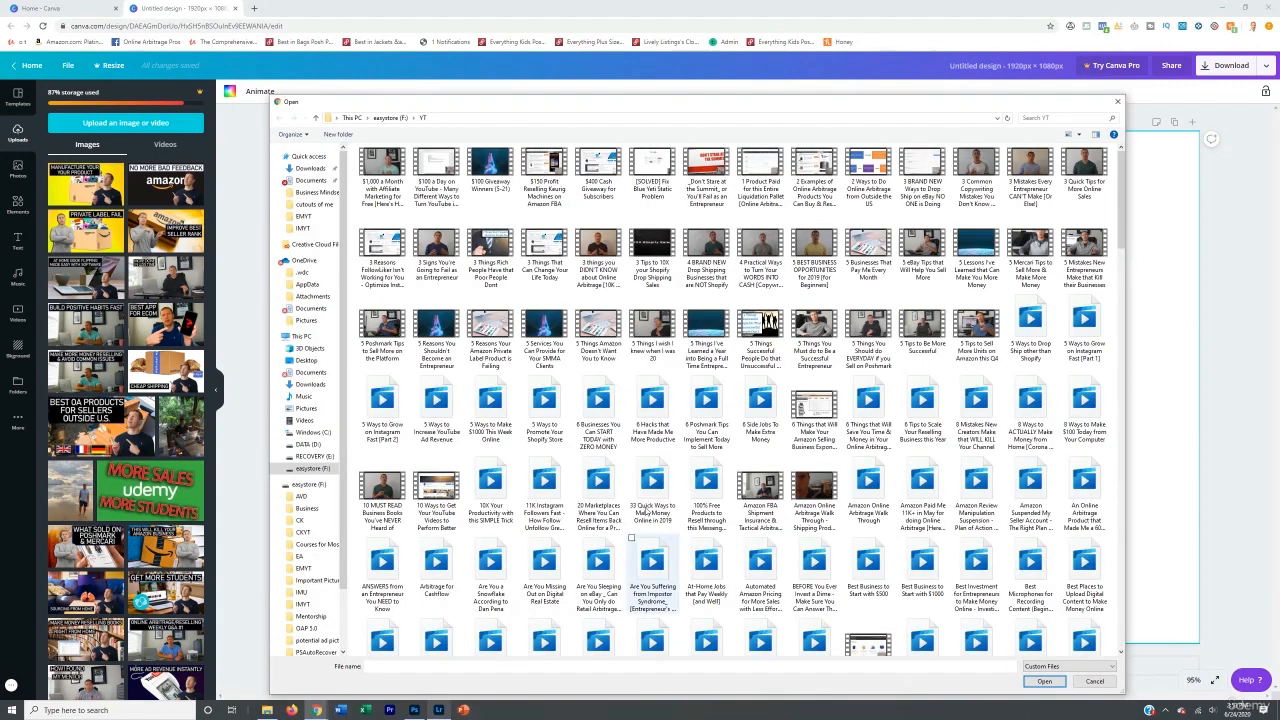
click(310, 168)
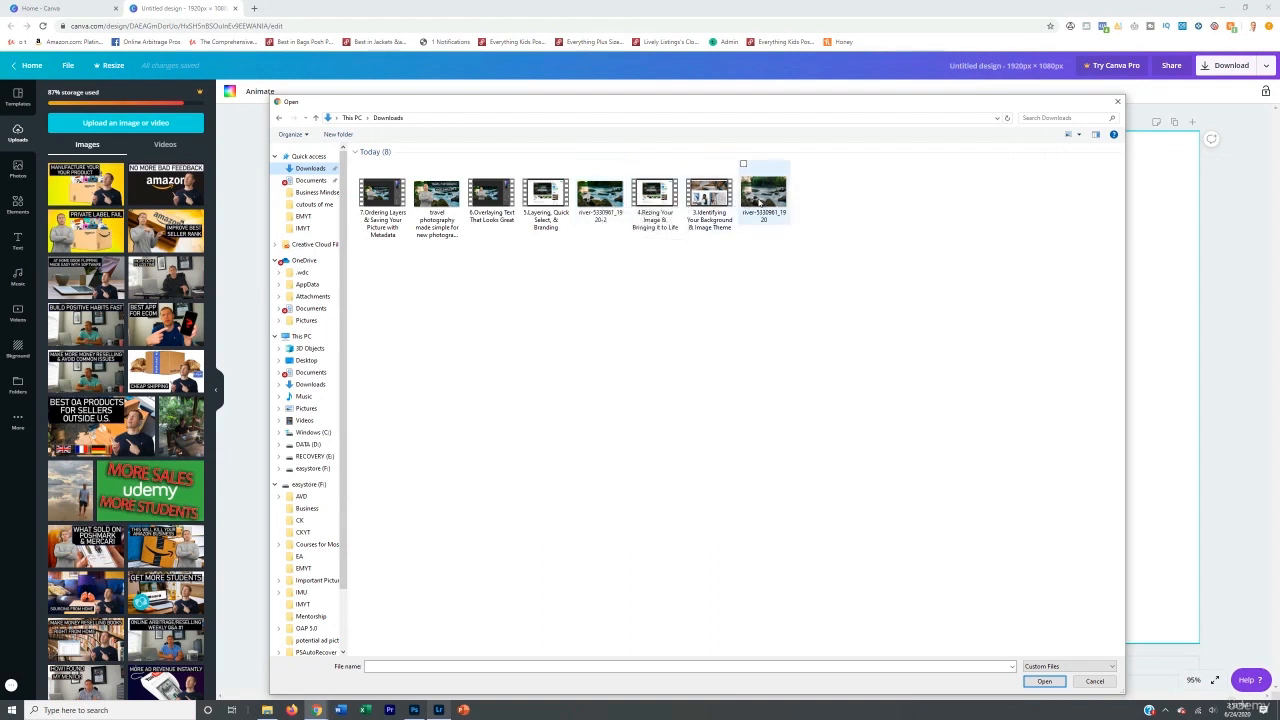
double_click(760, 203)
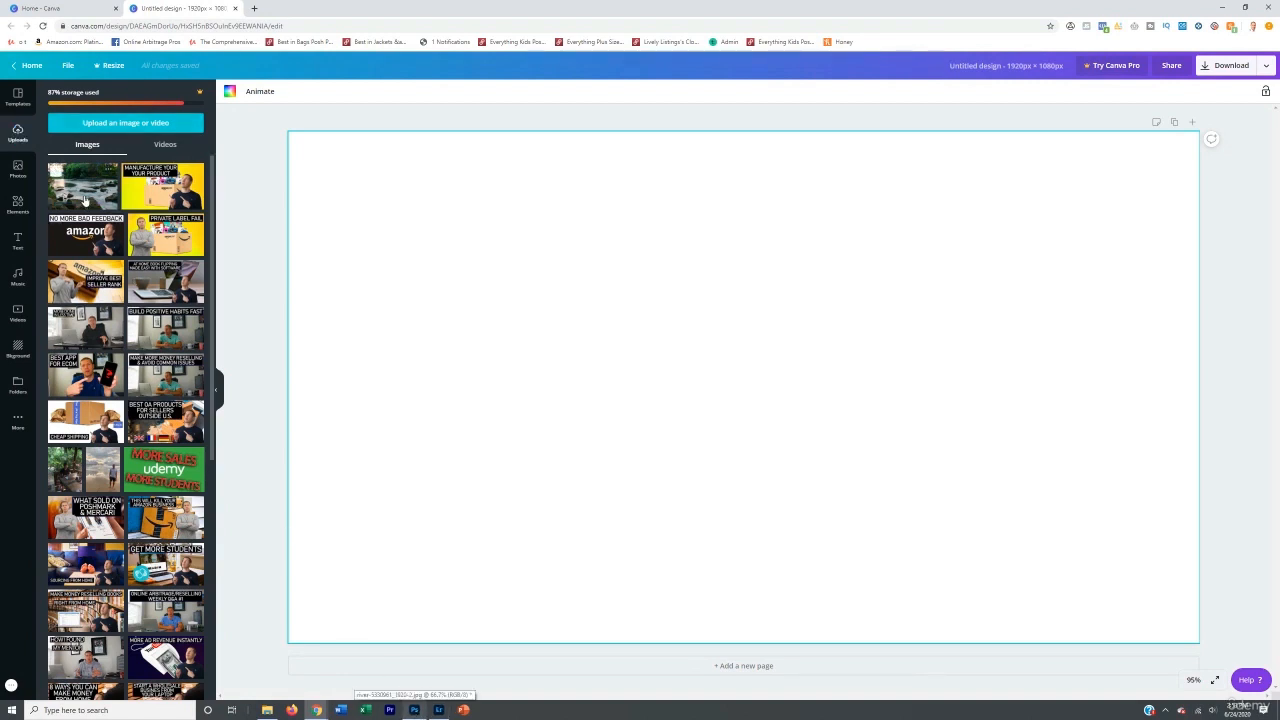
- Add the uploaded river photo to the page, then enlarge and position it to cover the whole canvas
click(56, 170)
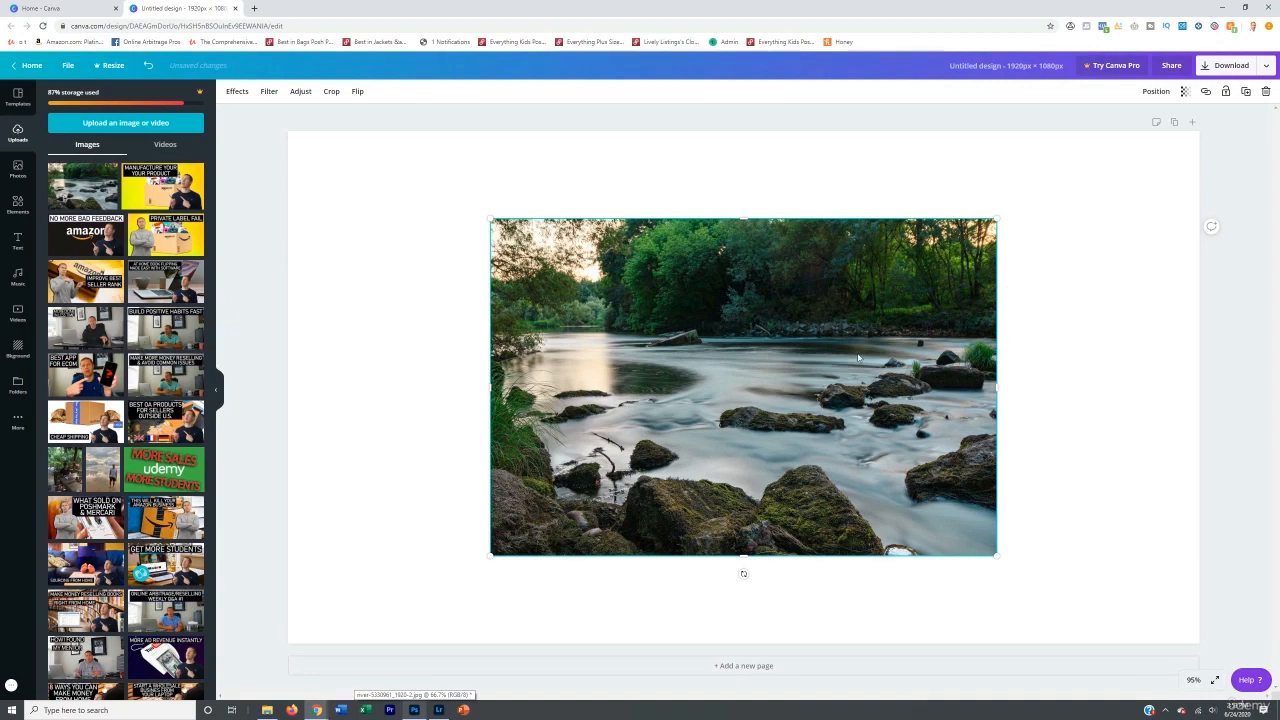
drag(879, 351, 656, 417)
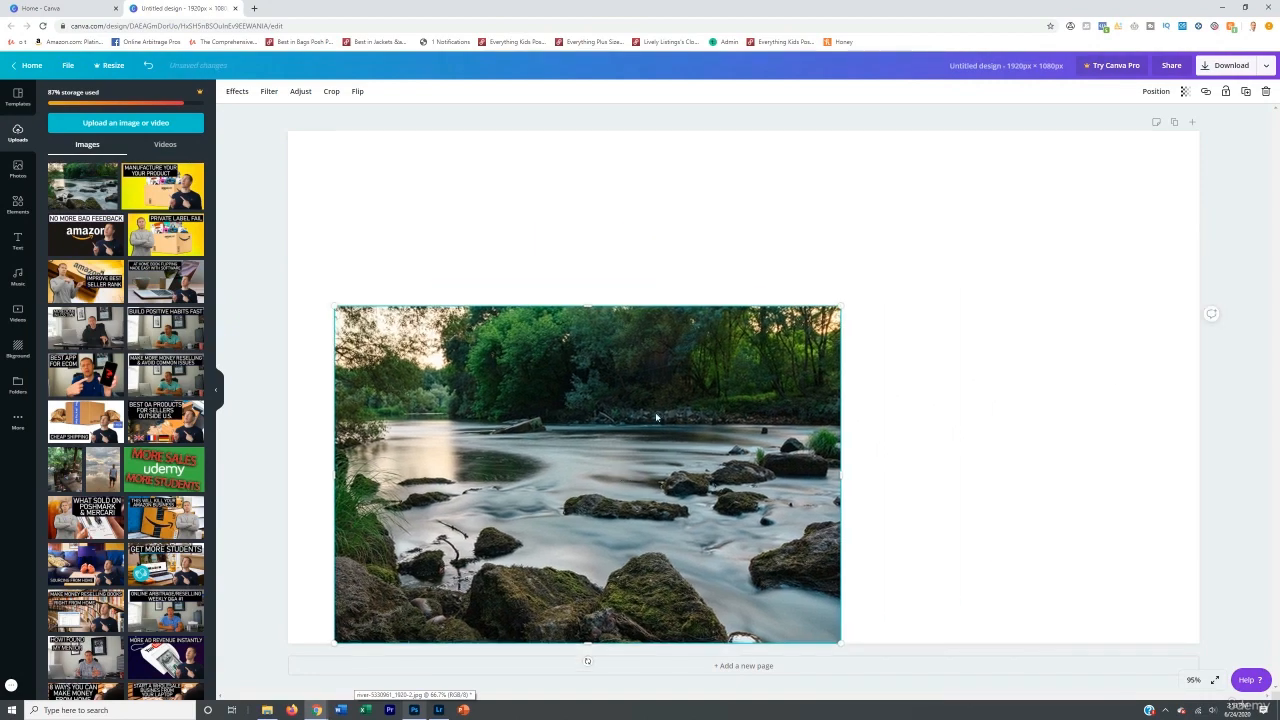
drag(759, 398, 869, 302)
drag(952, 211, 1274, 2)
drag(1137, 227, 980, 337)
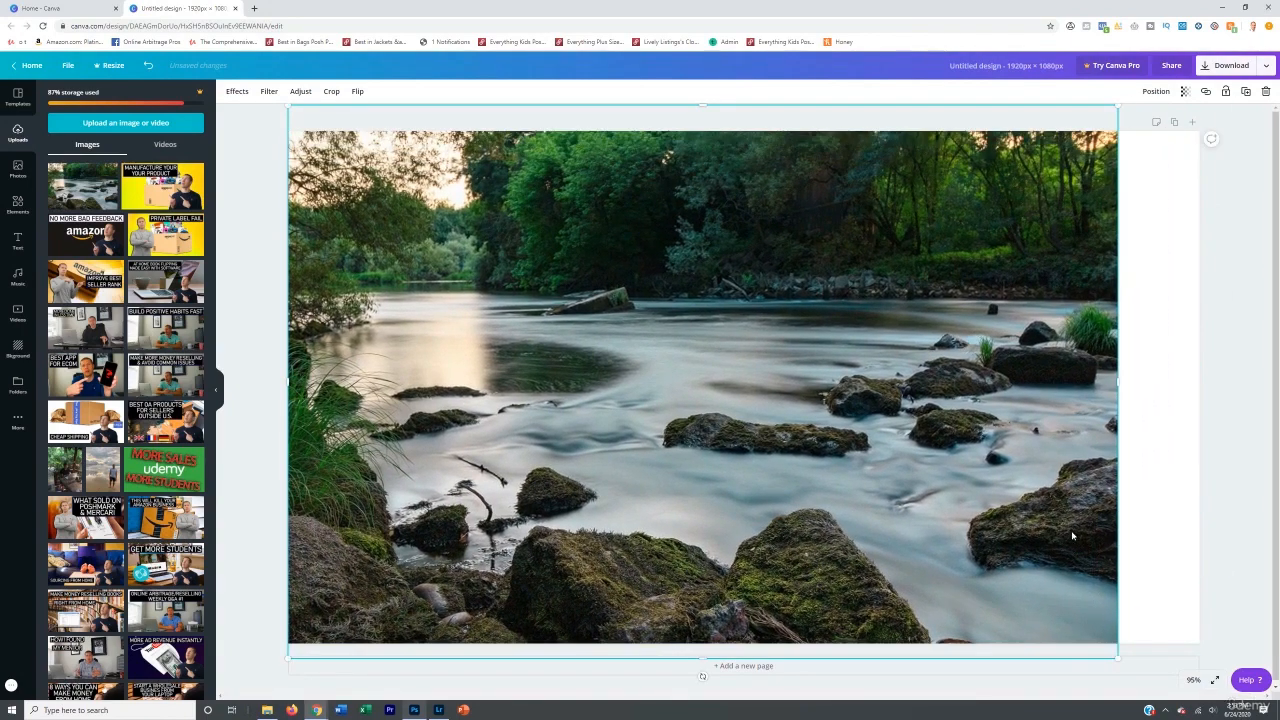
drag(1111, 662, 1243, 668)
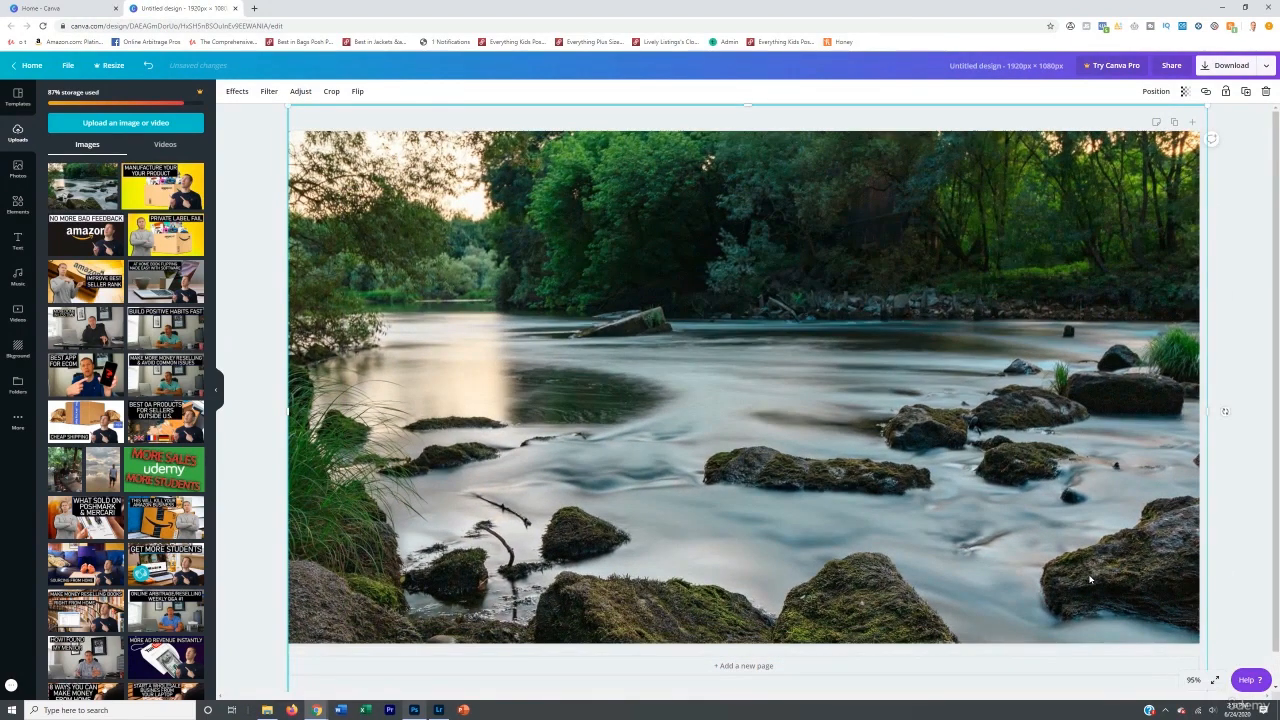
drag(1092, 584, 1088, 518)
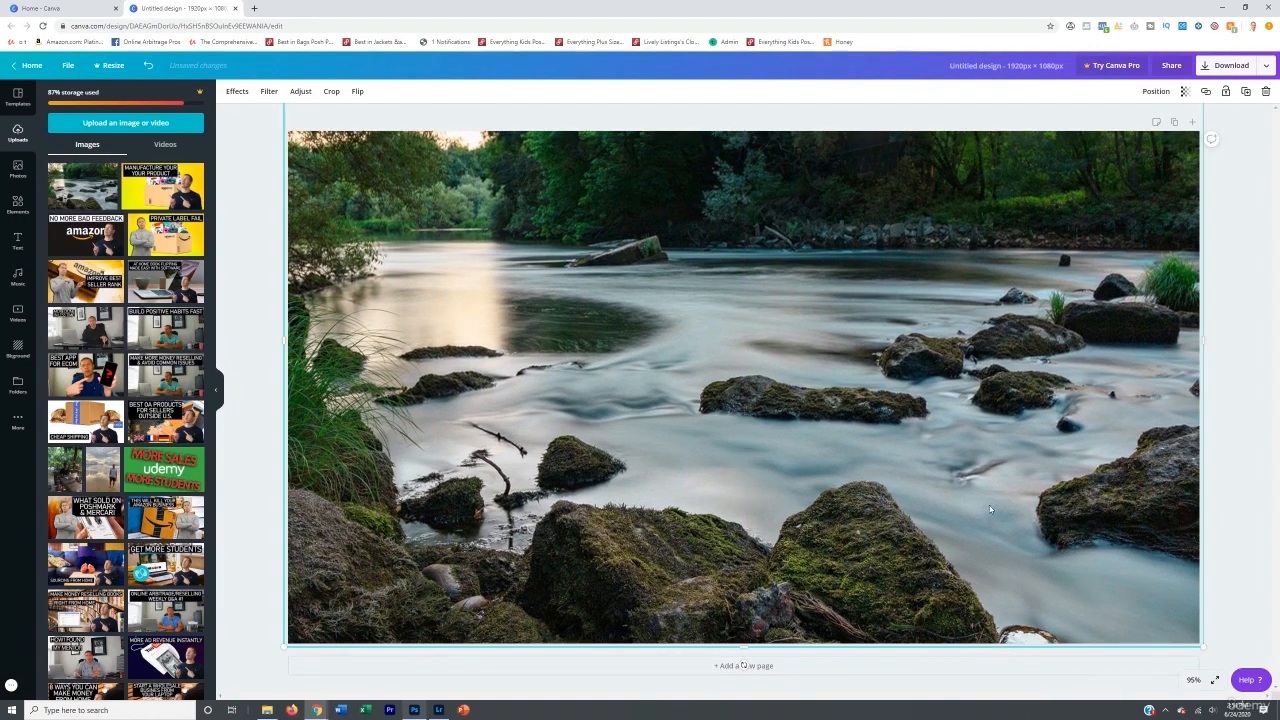
click(250, 247)
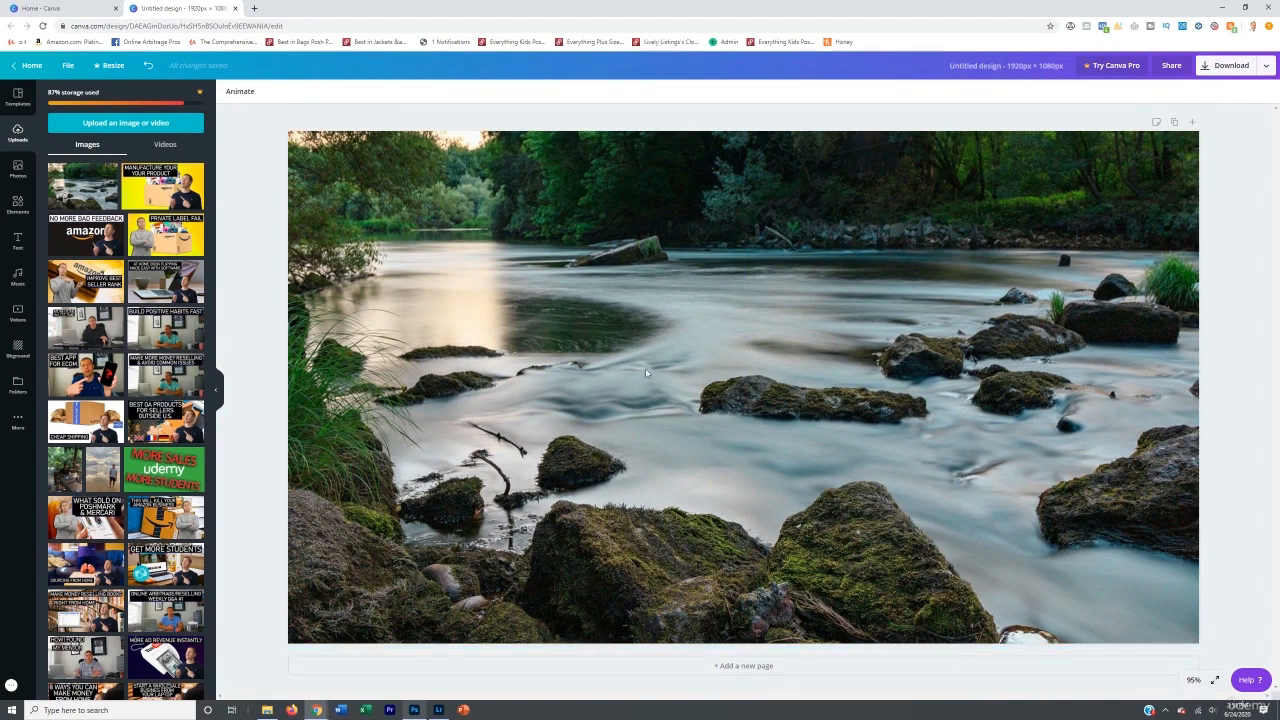
click(414, 426)
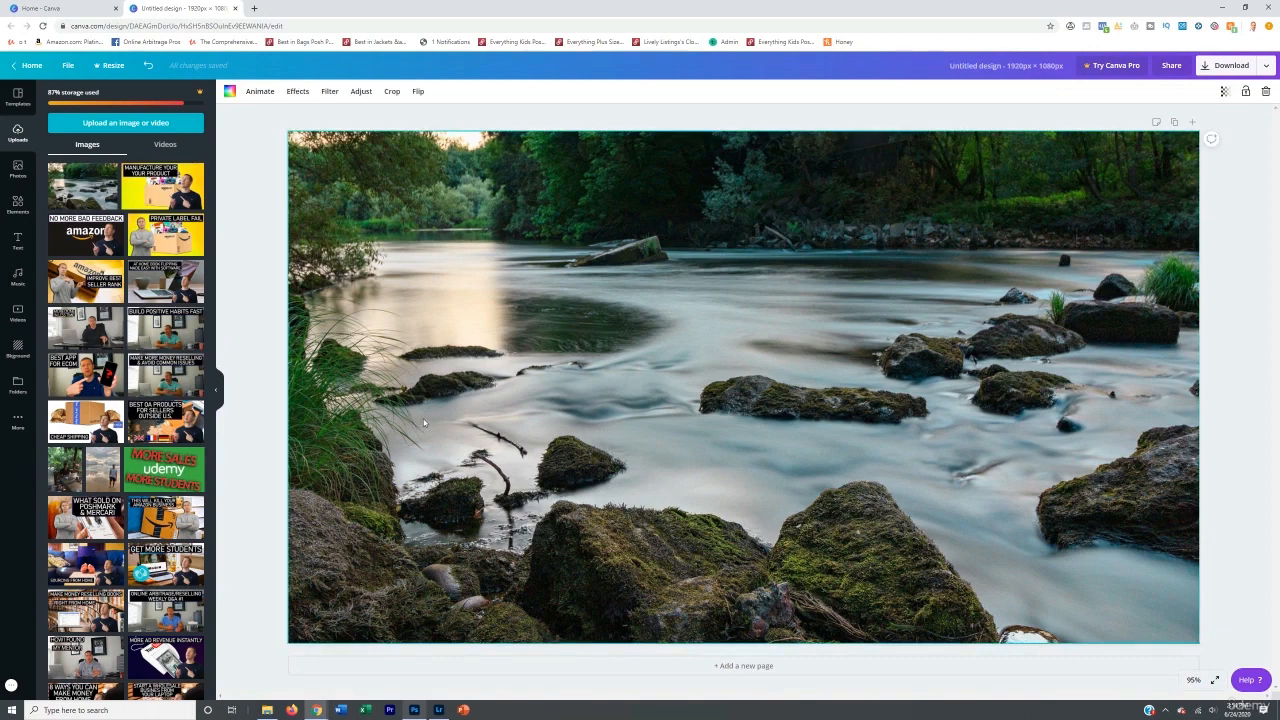
double_click(423, 424)
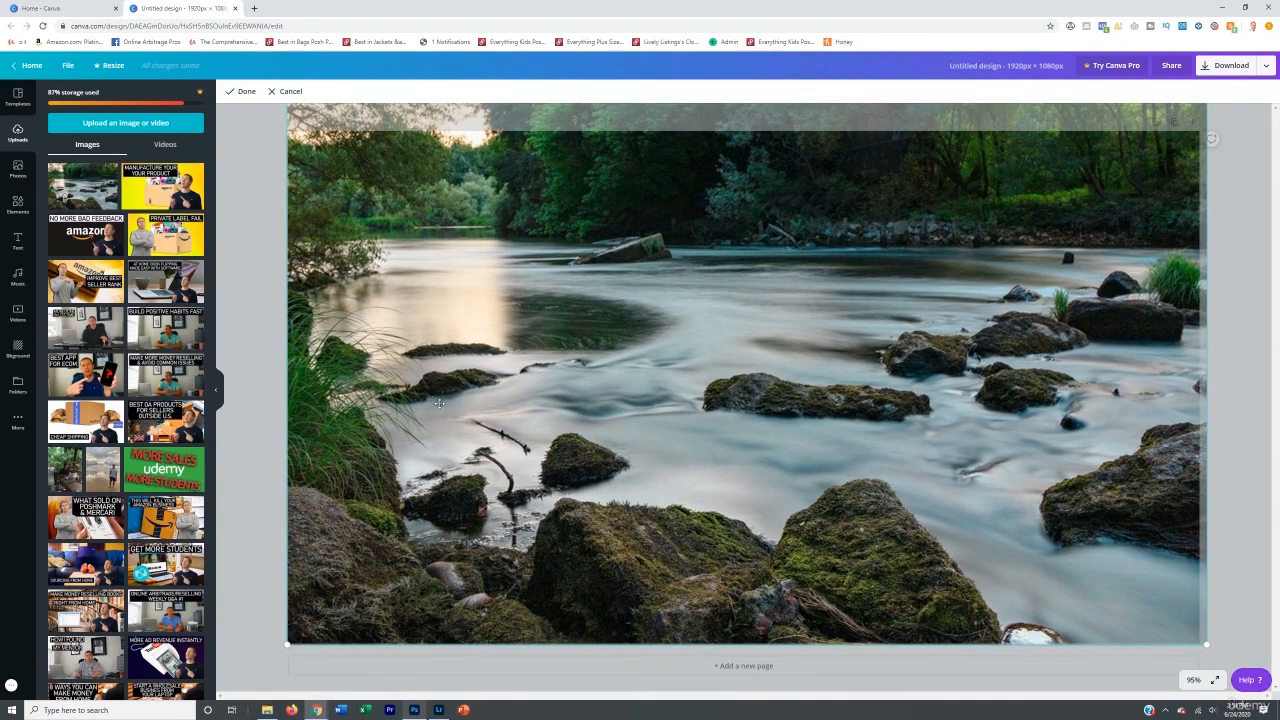
click(271, 363)
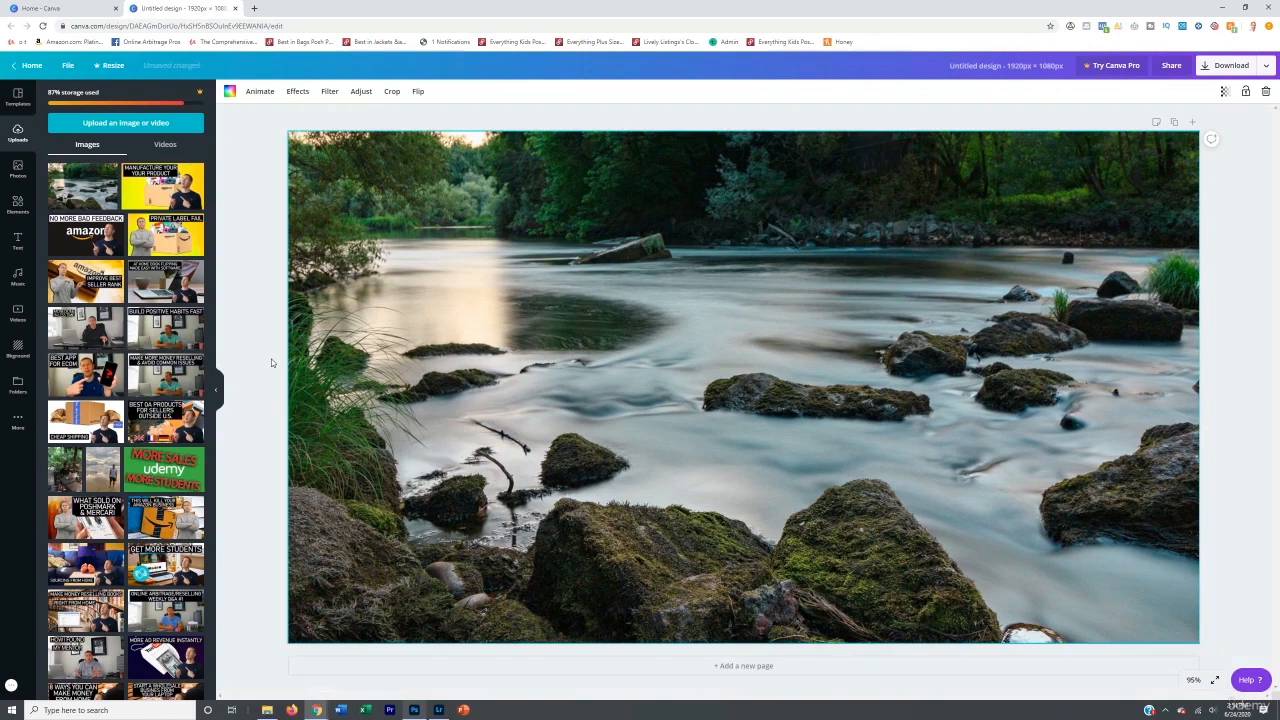
click(268, 350)
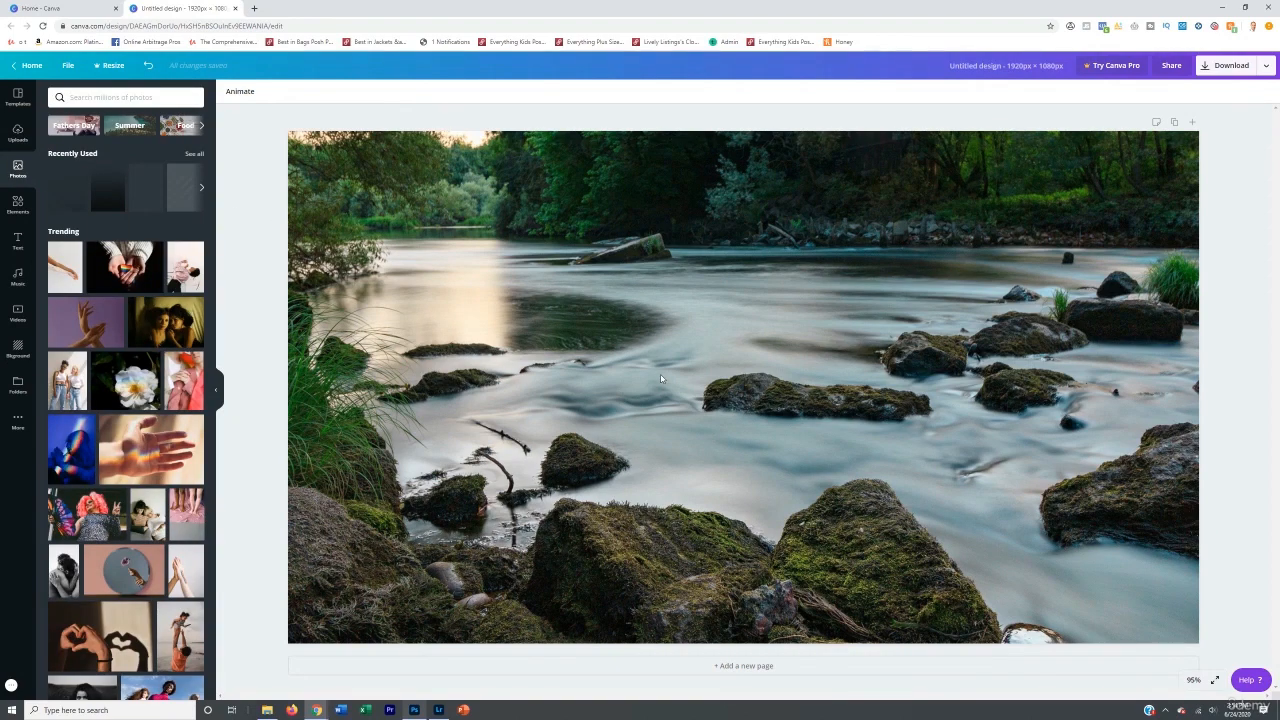
- Adjust the river background photo to Contrast 49 and Saturation 39, leaving brightness and tint at 0
click(661, 378)
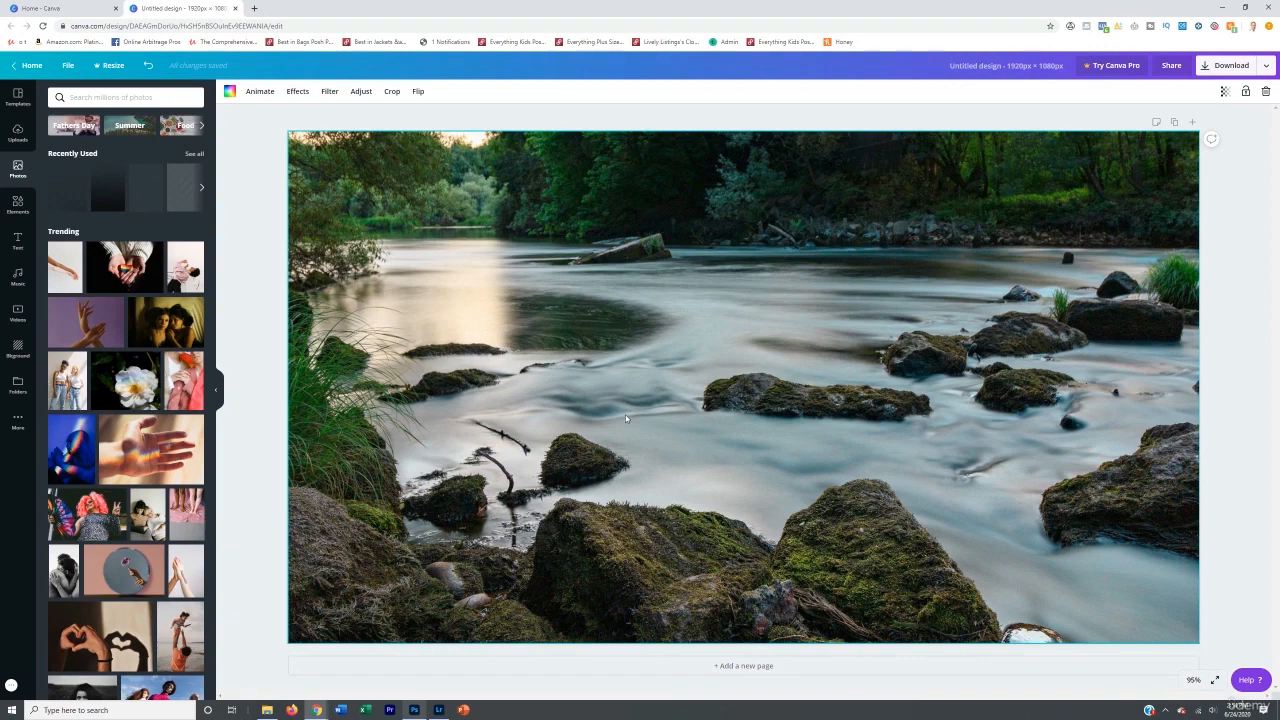
click(361, 92)
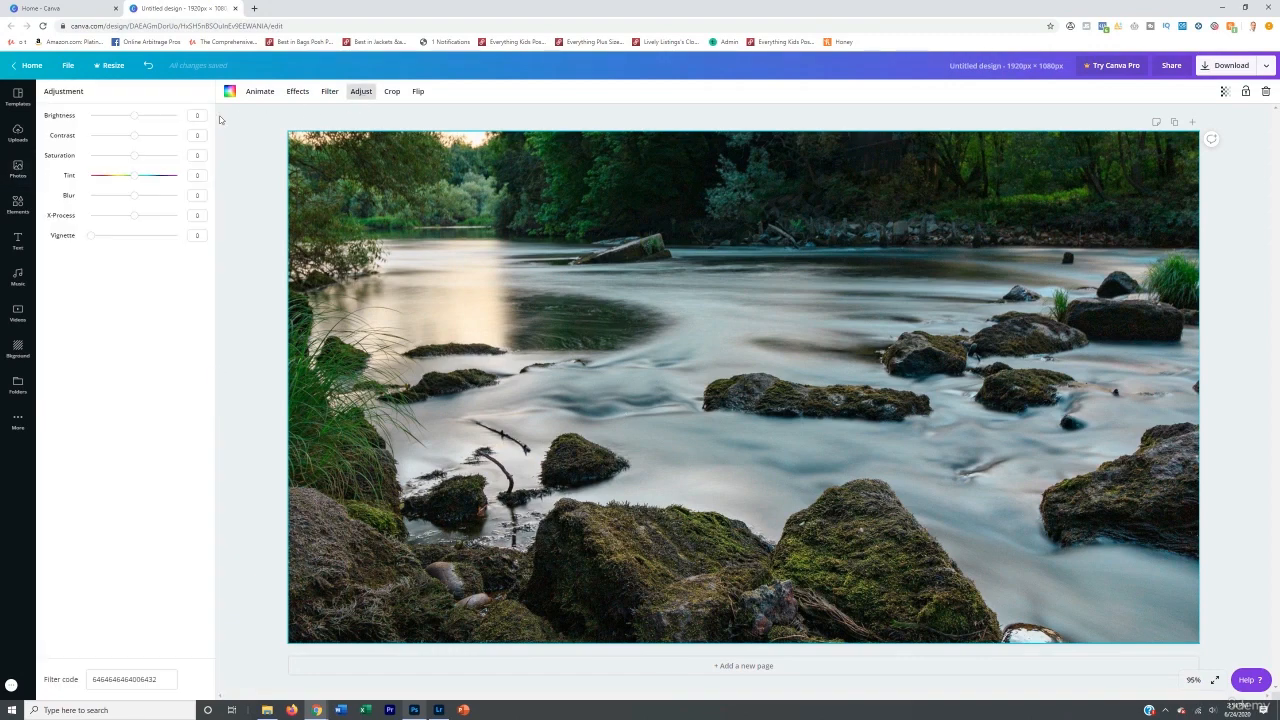
drag(132, 137, 156, 138)
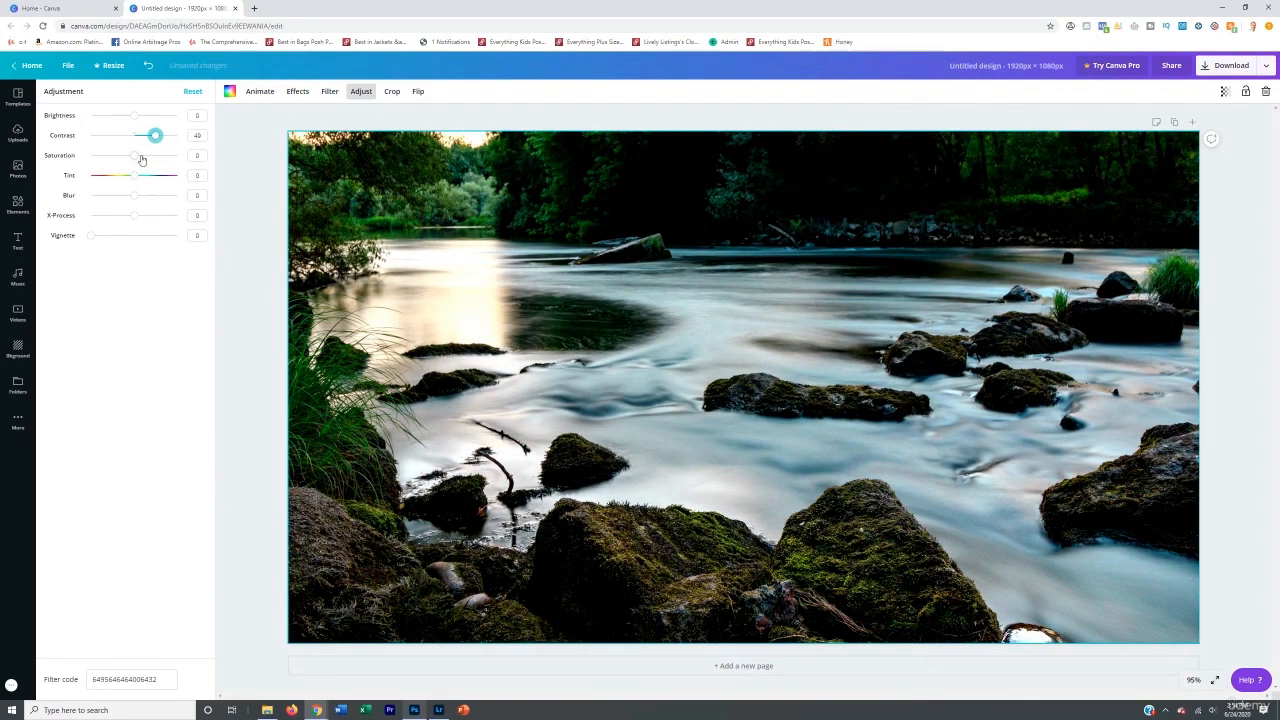
drag(136, 158, 150, 156)
mouse_move(134, 115)
mouse_down()
mouse_move(163, 114)
mouse_move(134, 114)
mouse_up()
mouse_move(141, 178)
mouse_down()
mouse_move(159, 180)
mouse_move(134, 176)
mouse_up()
- Check the river photo's edit in Lightroom, return to Canva and fine-tune the background's contrast and saturation
click(439, 710)
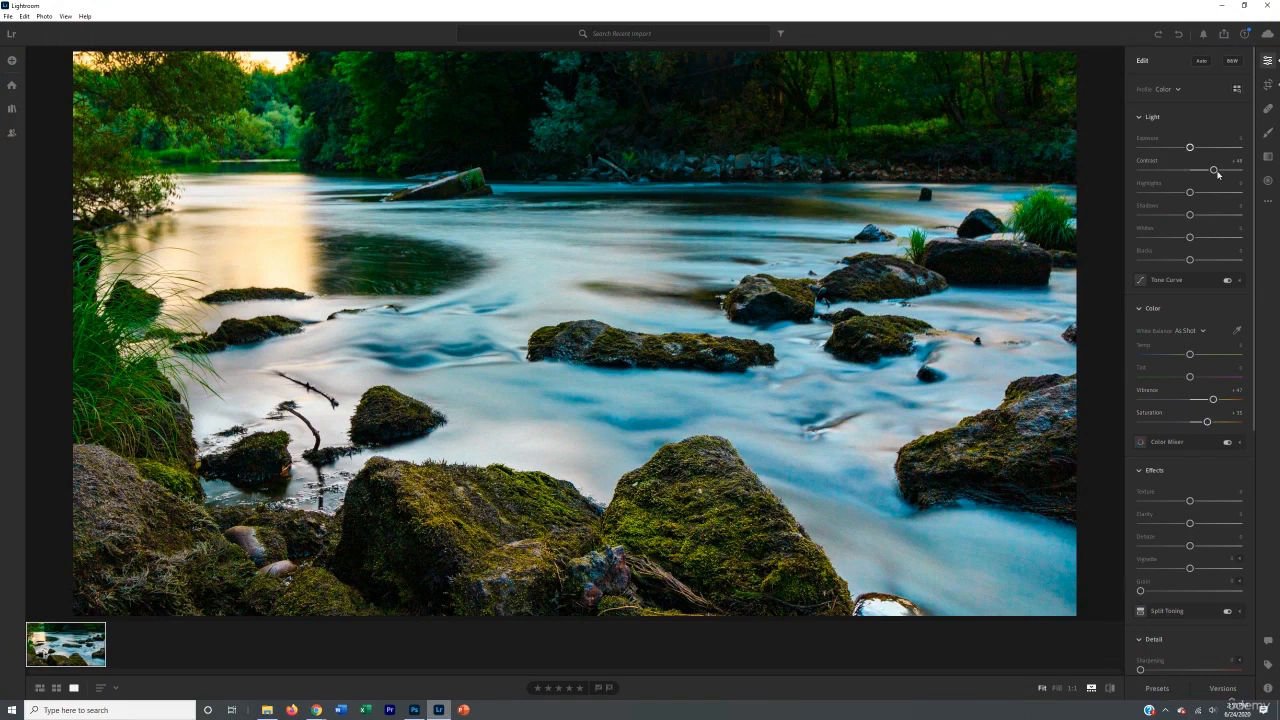
click(1220, 5)
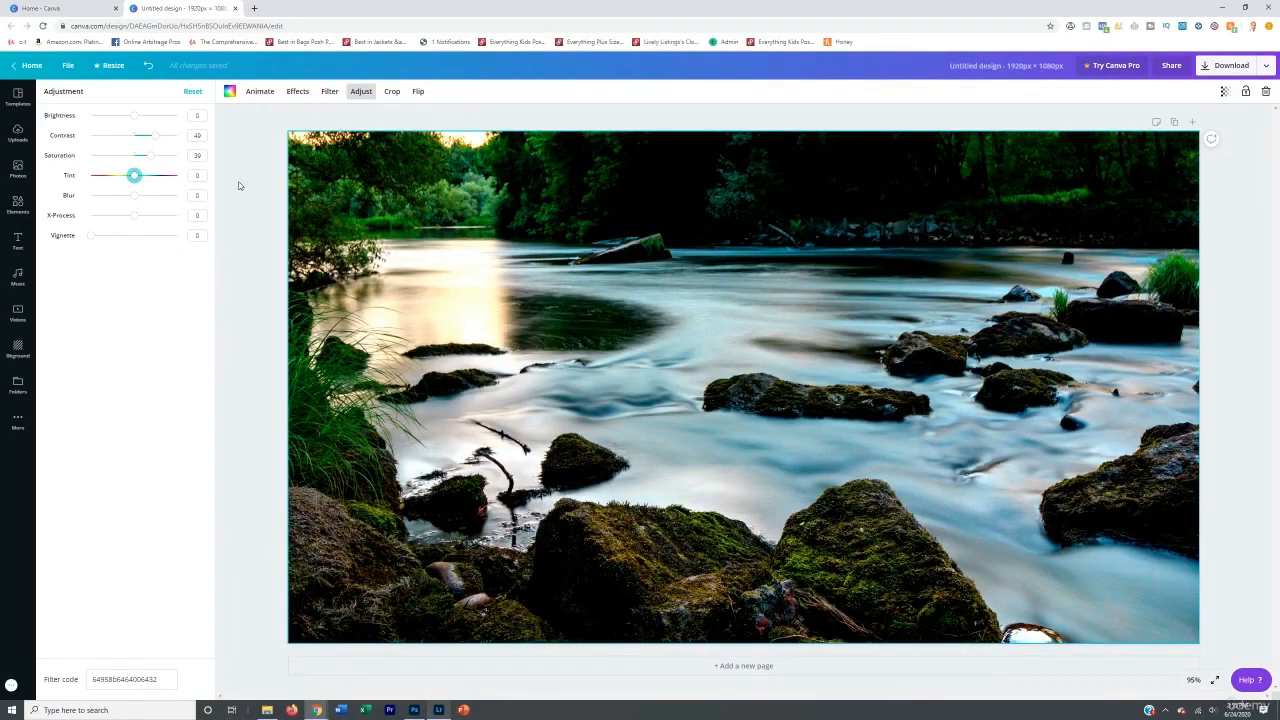
drag(155, 135, 155, 136)
drag(150, 155, 148, 157)
click(225, 168)
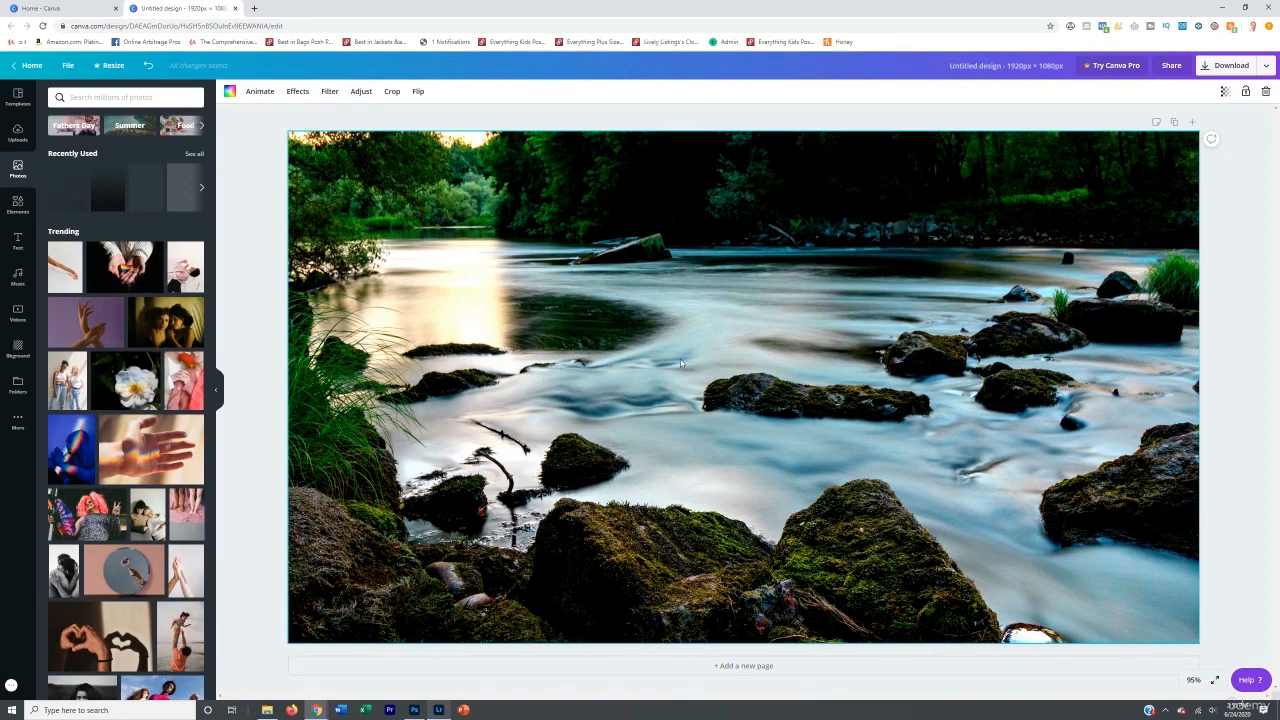
- Add a heading to the page and replace its placeholder text with "Travel Photography"
click(22, 240)
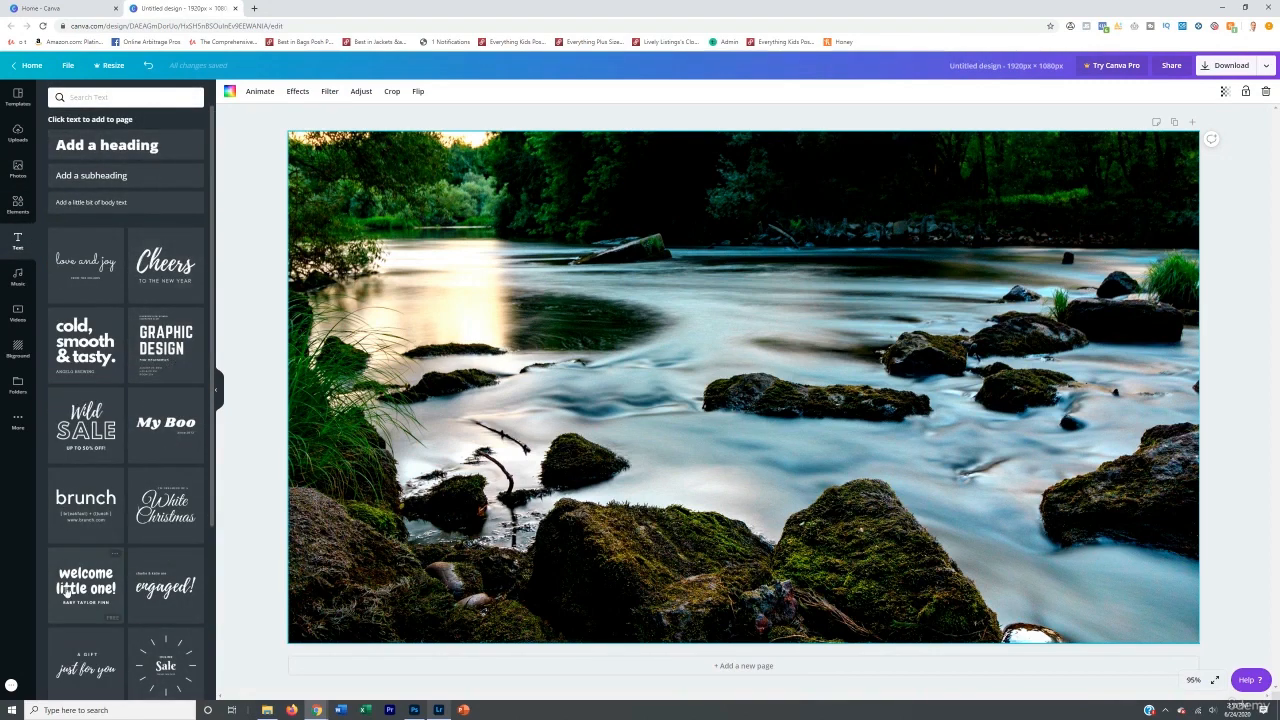
click(130, 146)
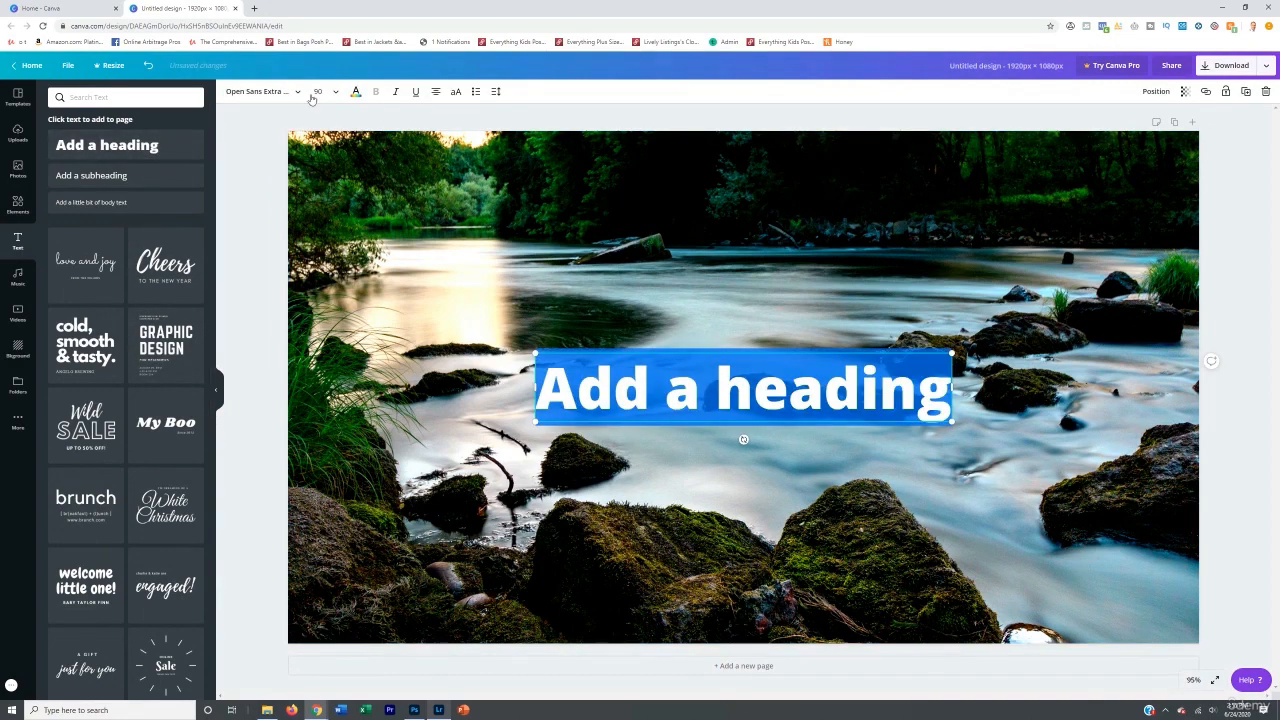
click(667, 388)
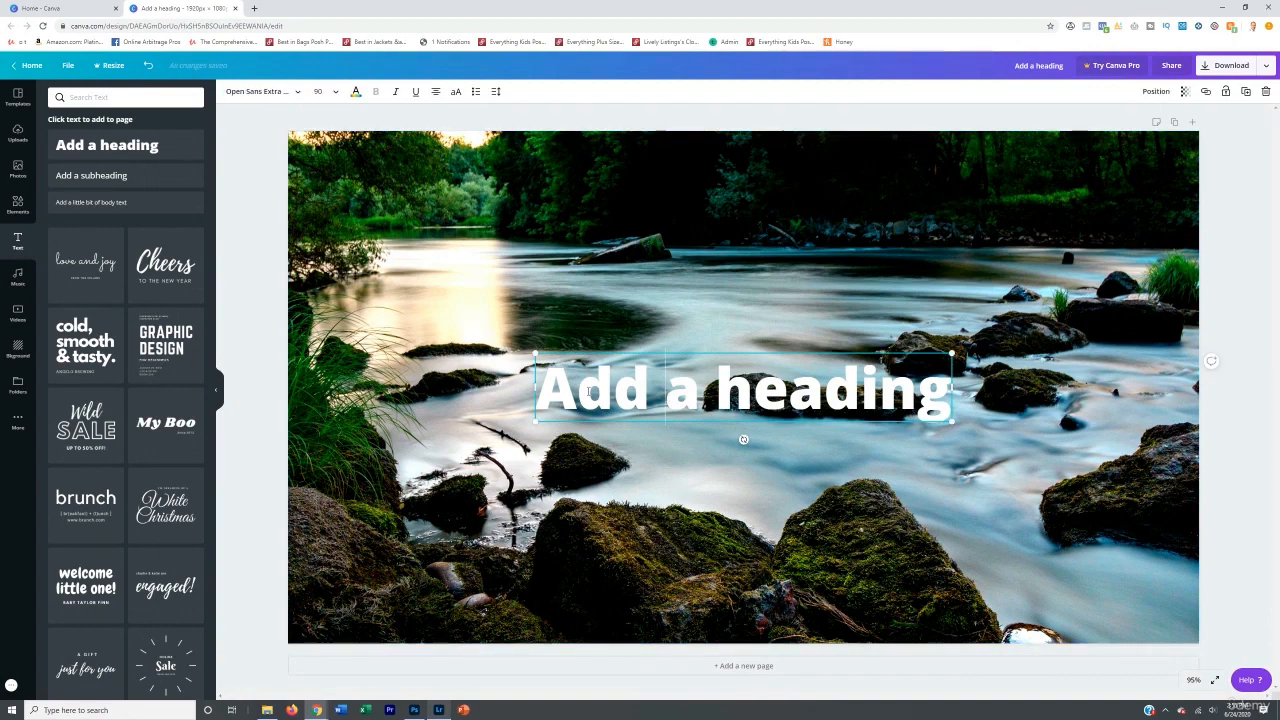
drag(563, 385, 940, 412)
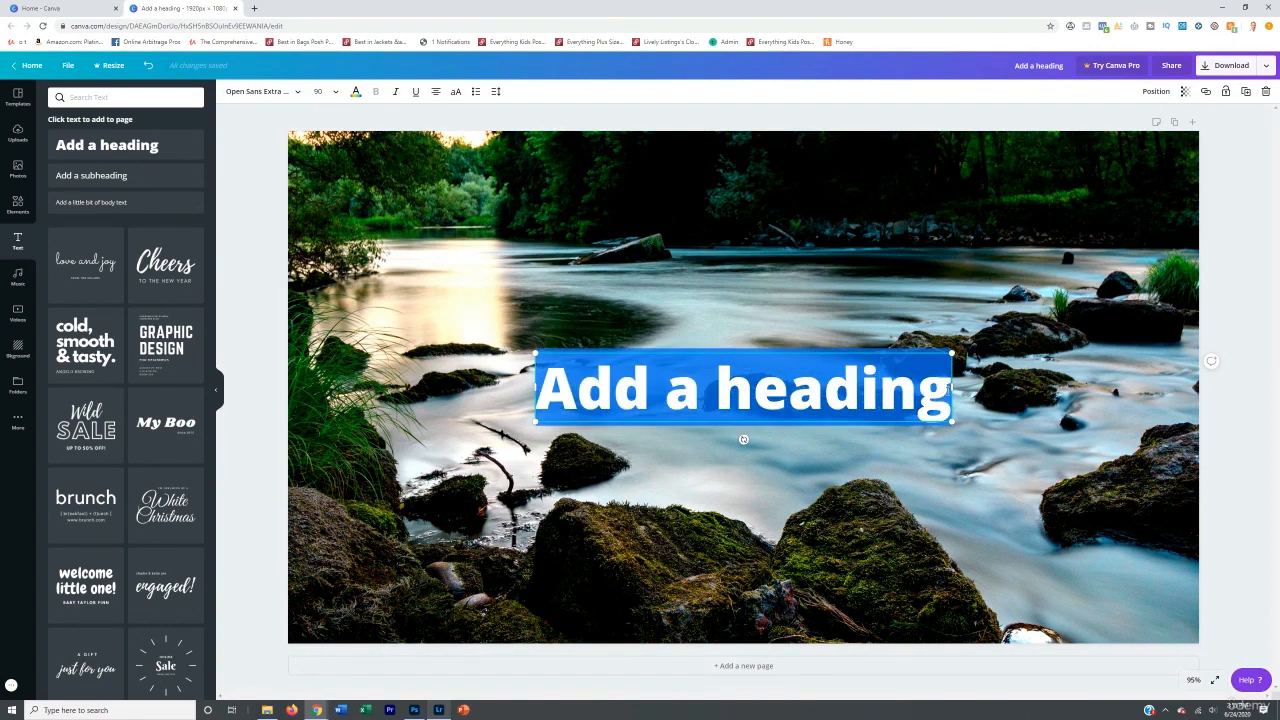
text(Ph)
key(BackSpace)
key(BackSpace)
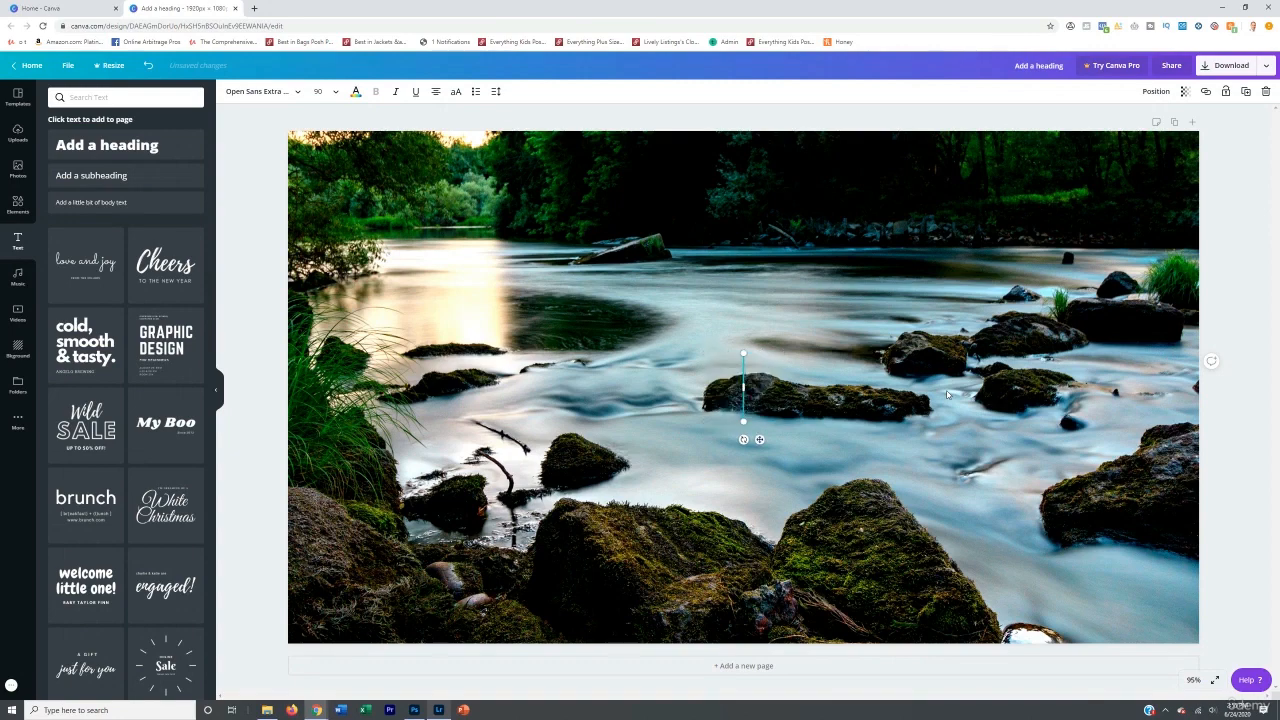
text(Travel)
text( Photogr)
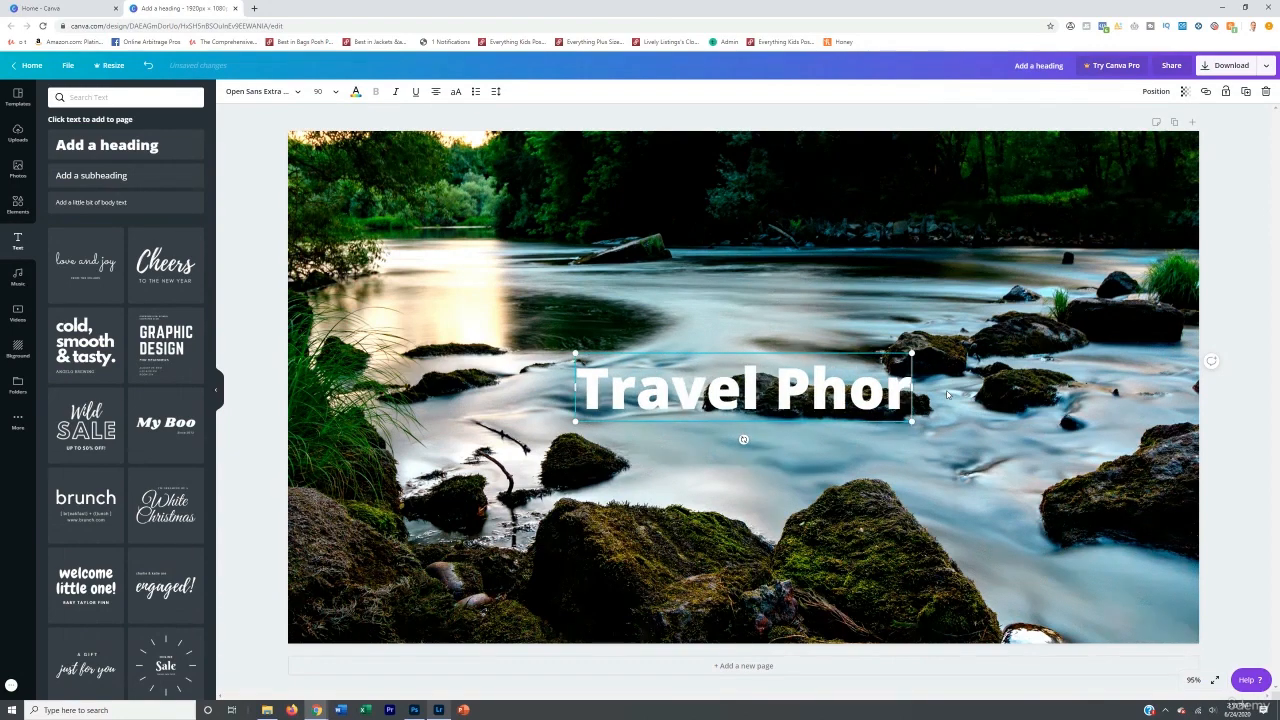
key(BackSpace)
text(tography)
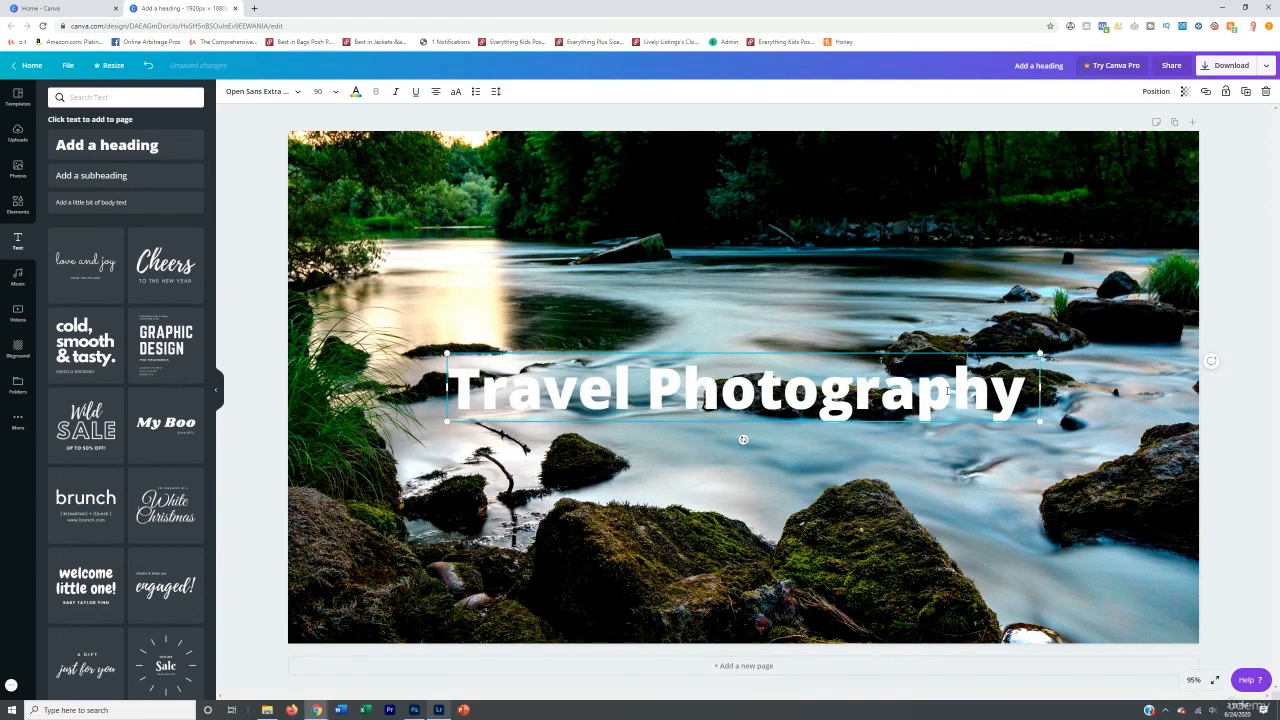
- Add "Made Simple" as the heading's second line and move the heading to the upper right of the photo
key(Return)
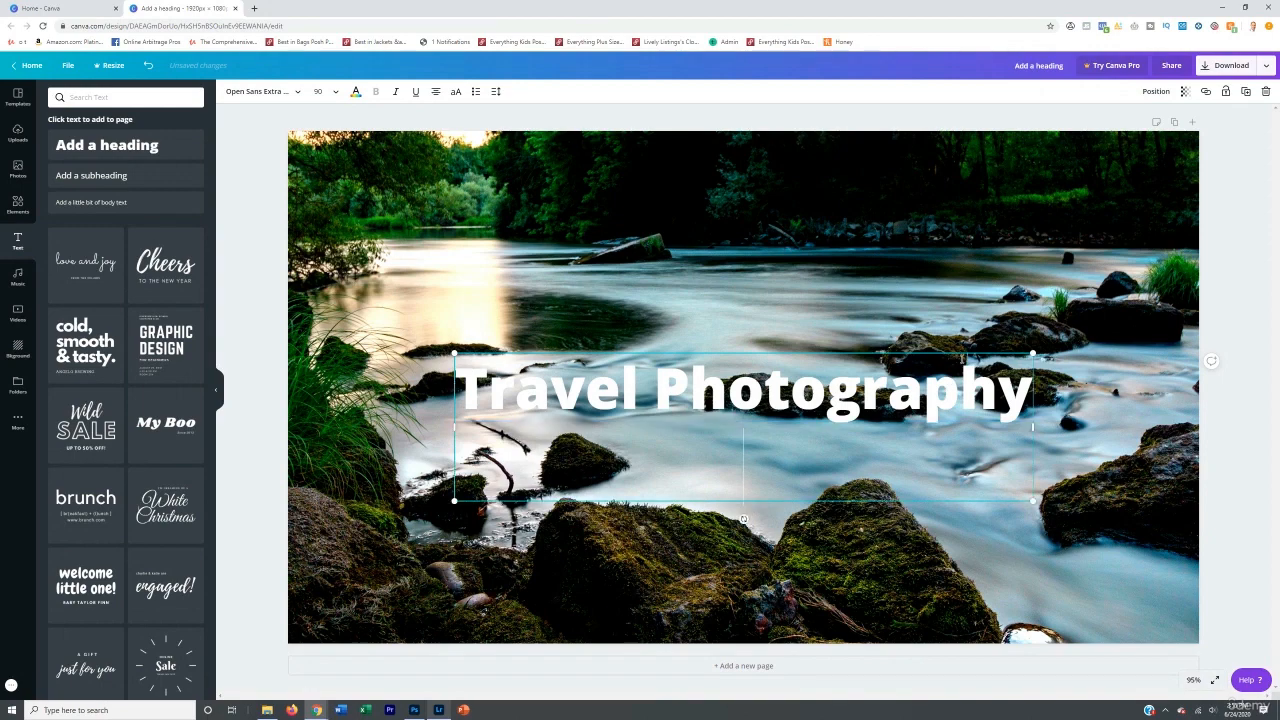
text(Made Simple)
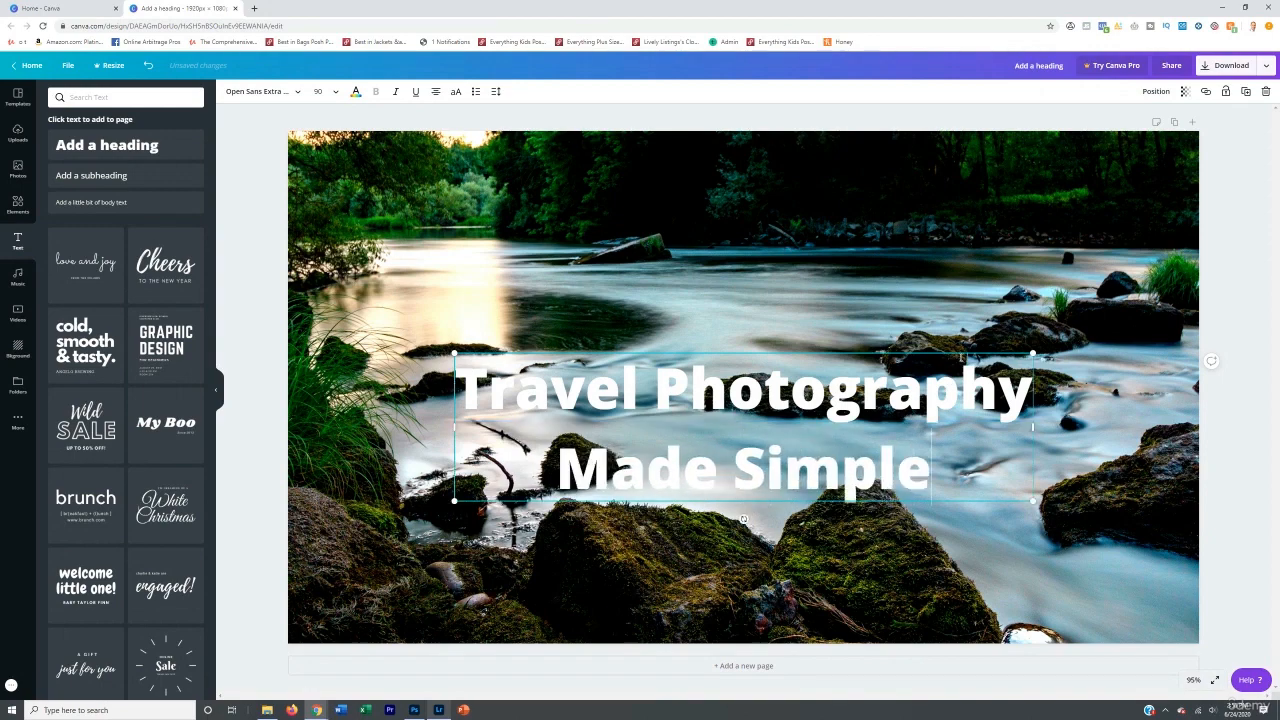
click(743, 519)
drag(697, 404, 791, 183)
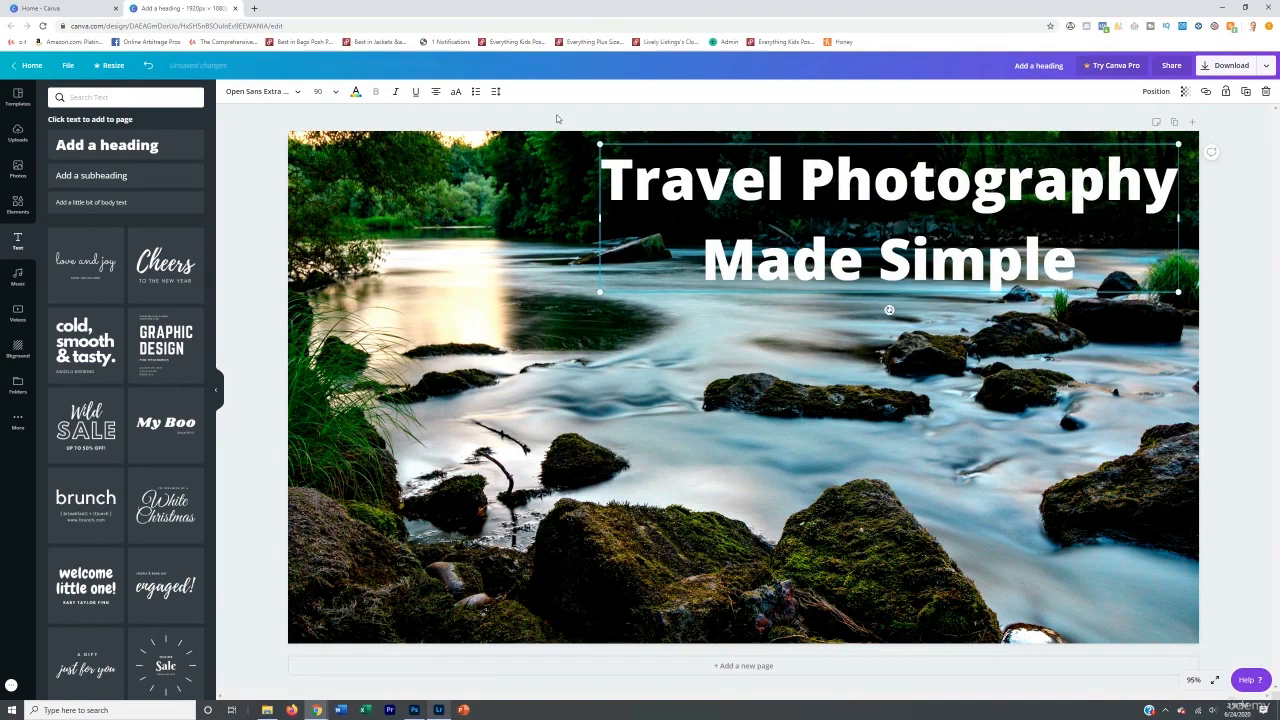
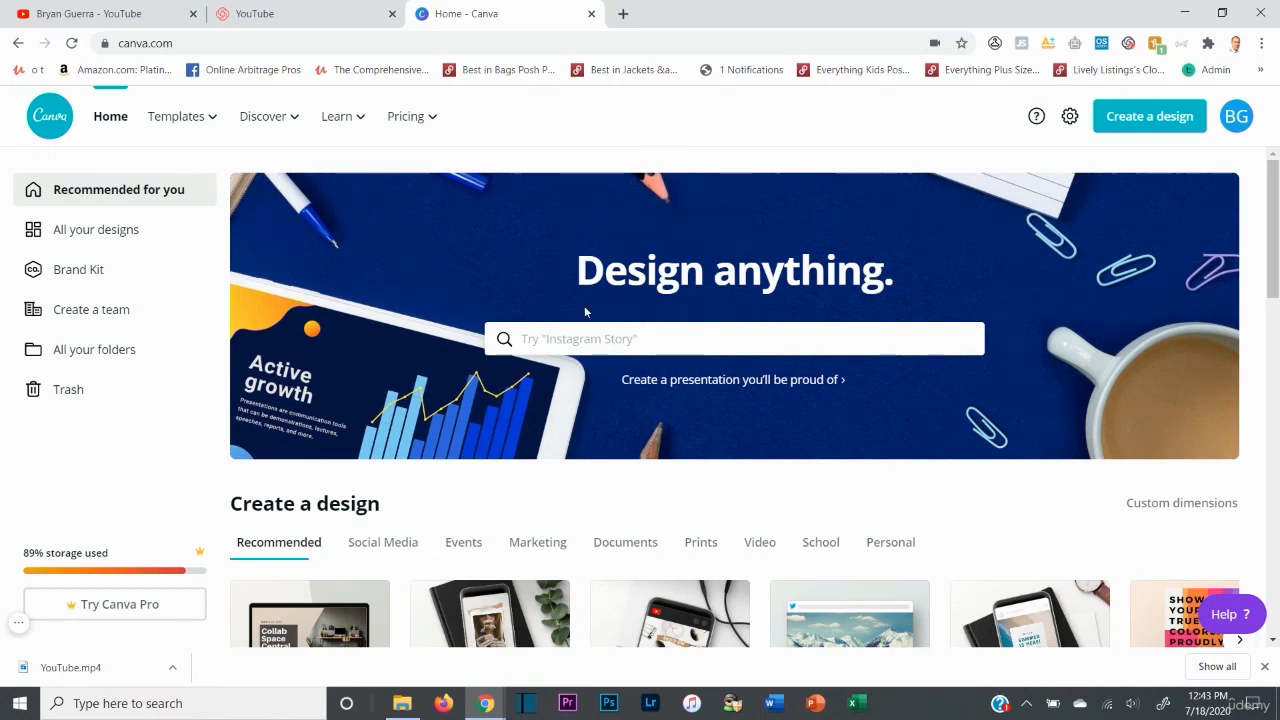
- Browse the recommended design types on the Canva home page
scroll(603, 223, down, 2)
scroll(606, 514, up, 2)
mouse_move(453, 110)
scroll(657, 223, down, 3)
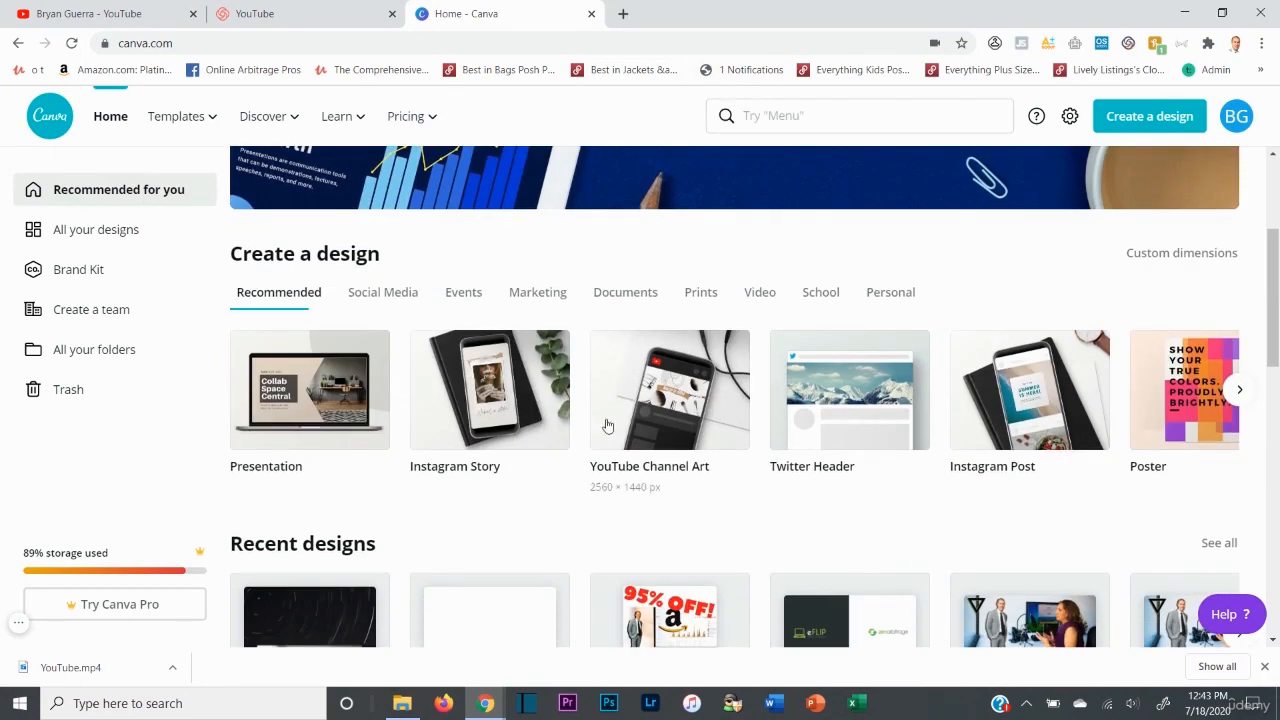
click(1239, 390)
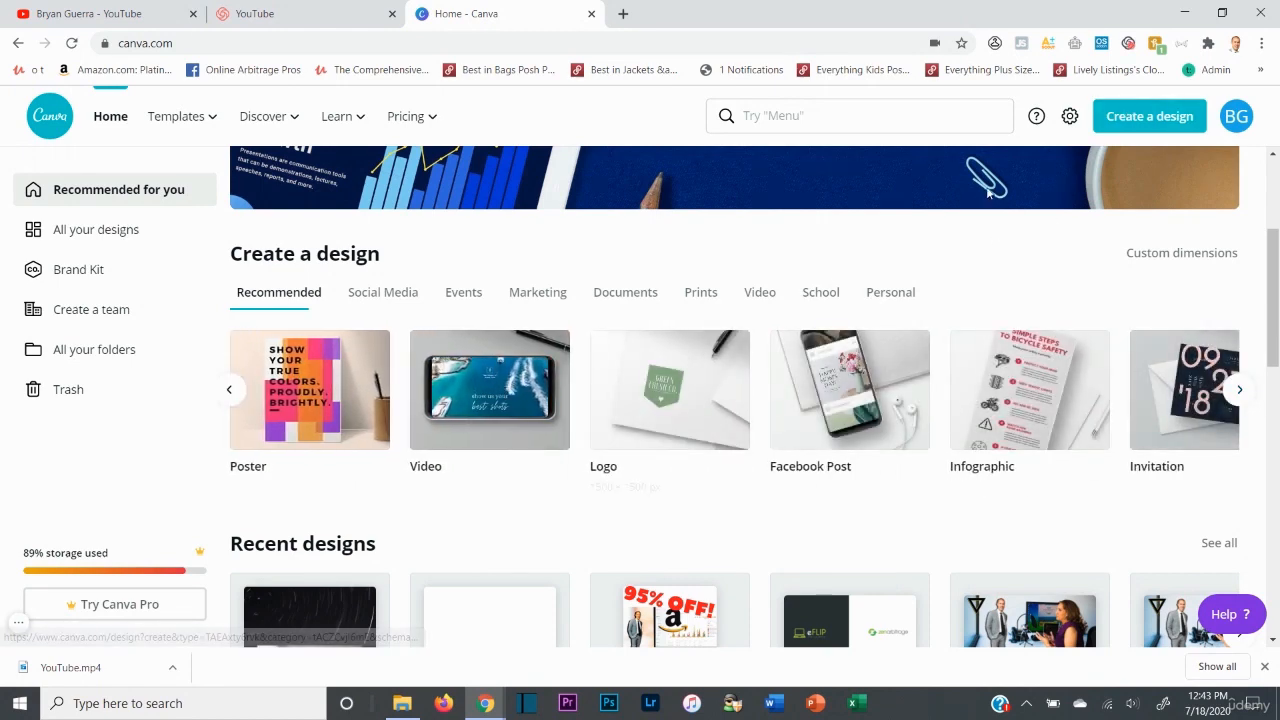
right_click(1126, 118)
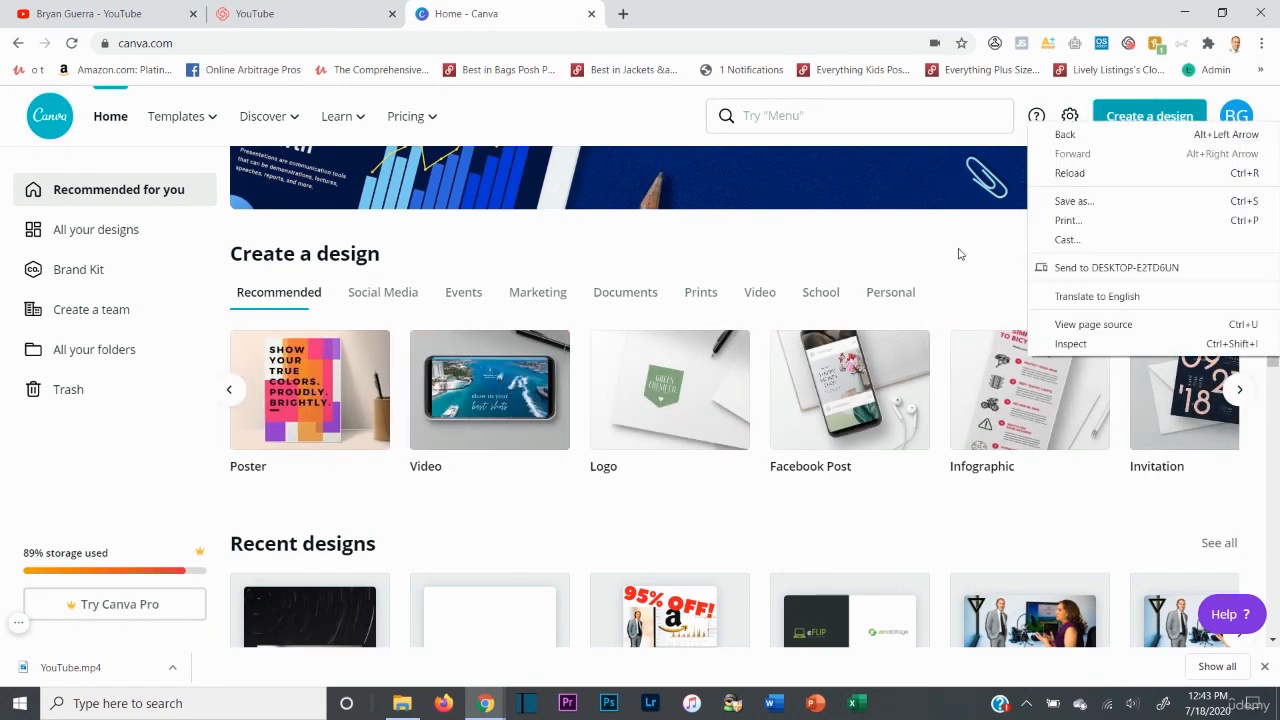
click(963, 256)
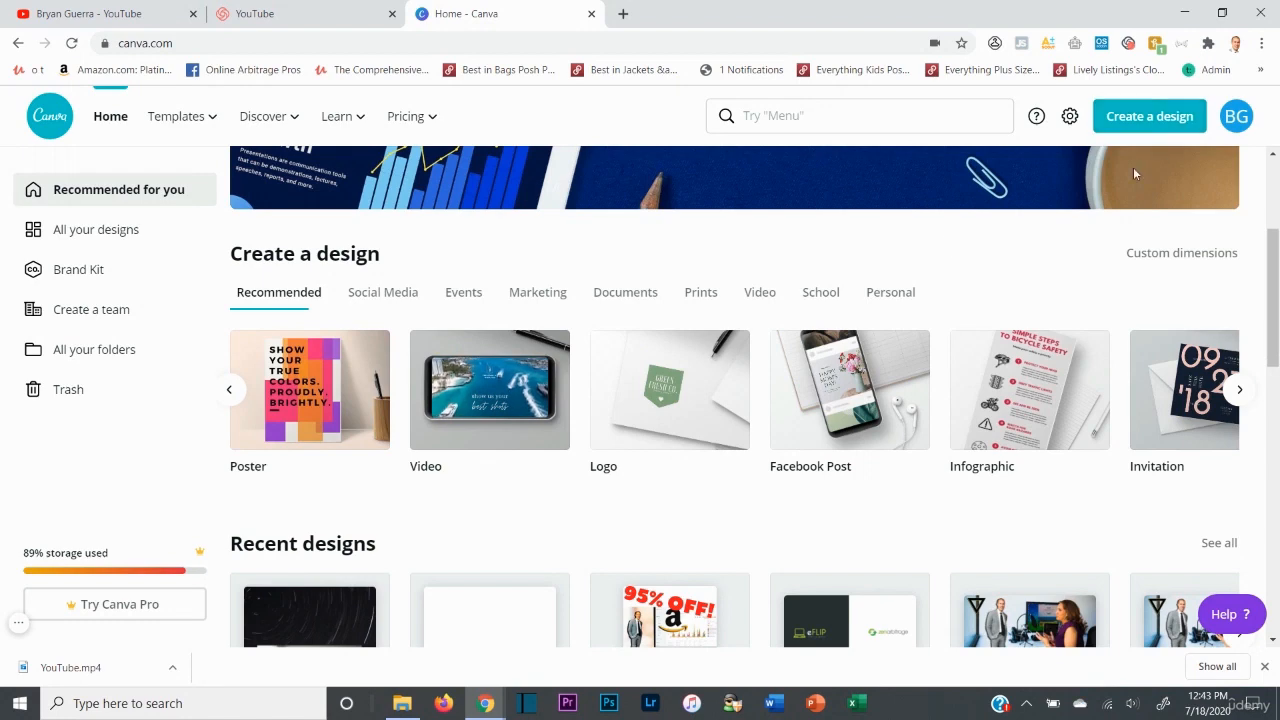
- Create a blank Facebook Cover design from the list of preset design types, and close it again
click(1147, 118)
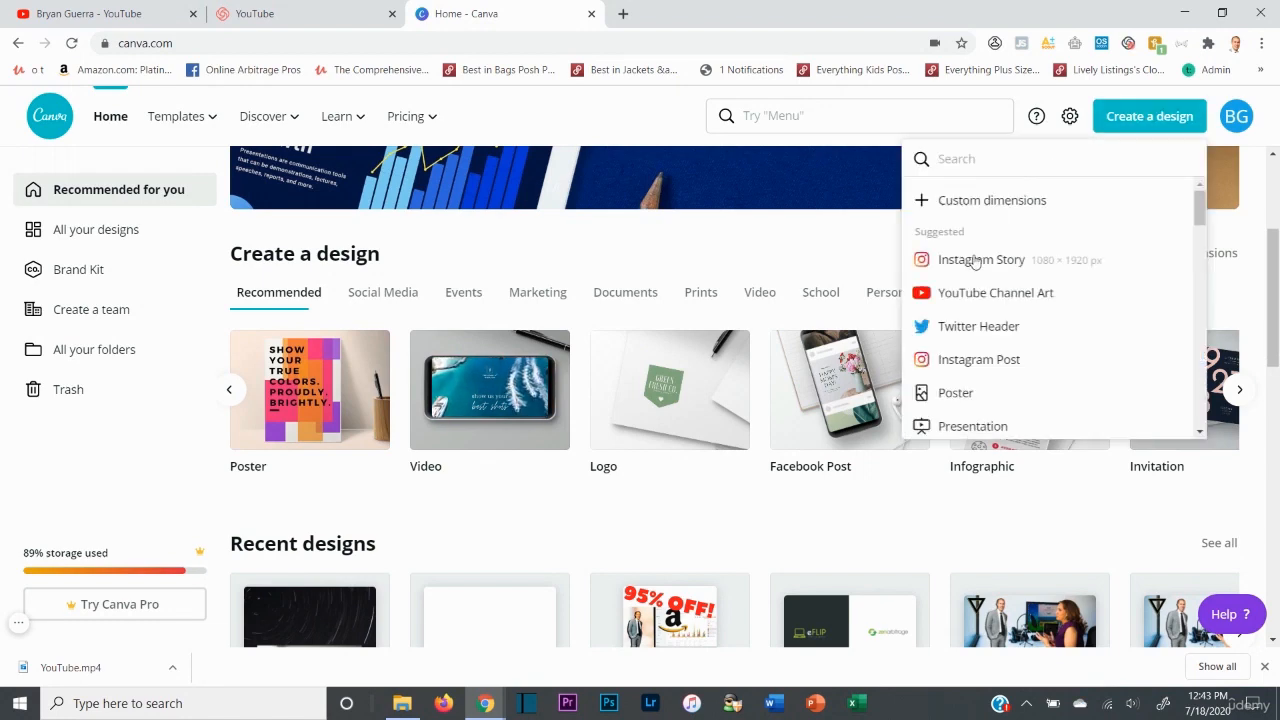
scroll(976, 270, down, 3)
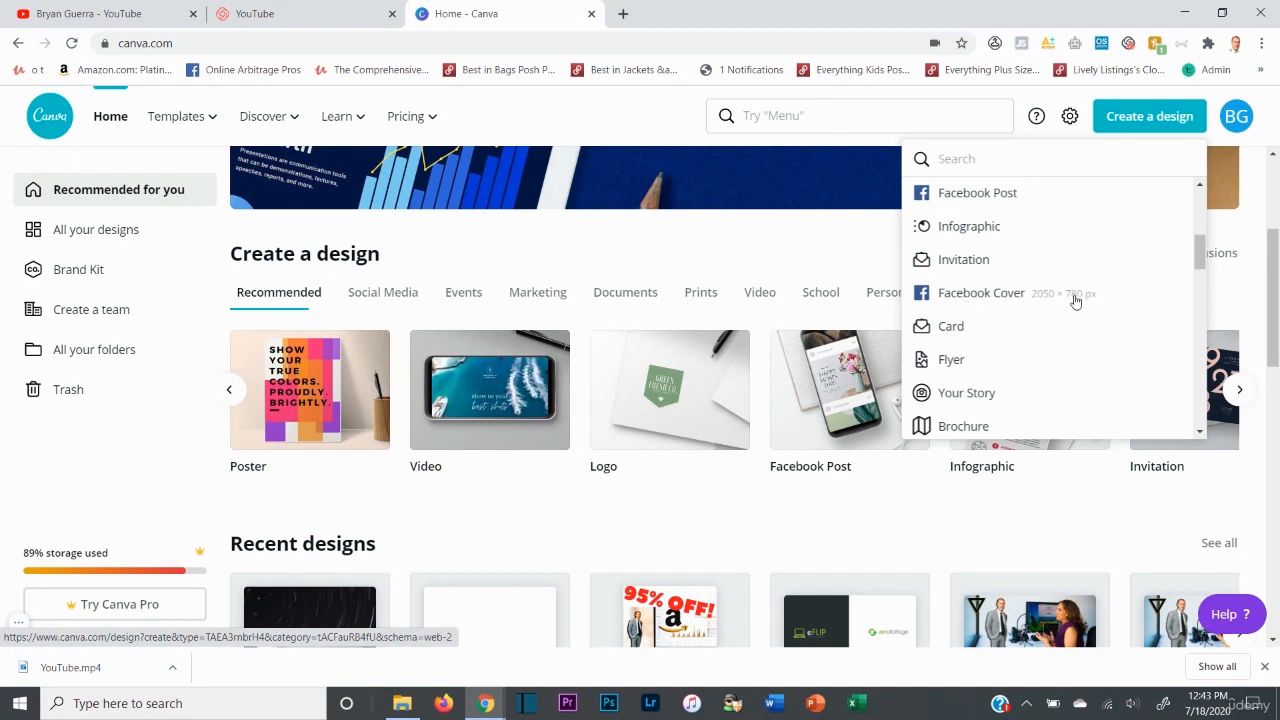
click(1000, 305)
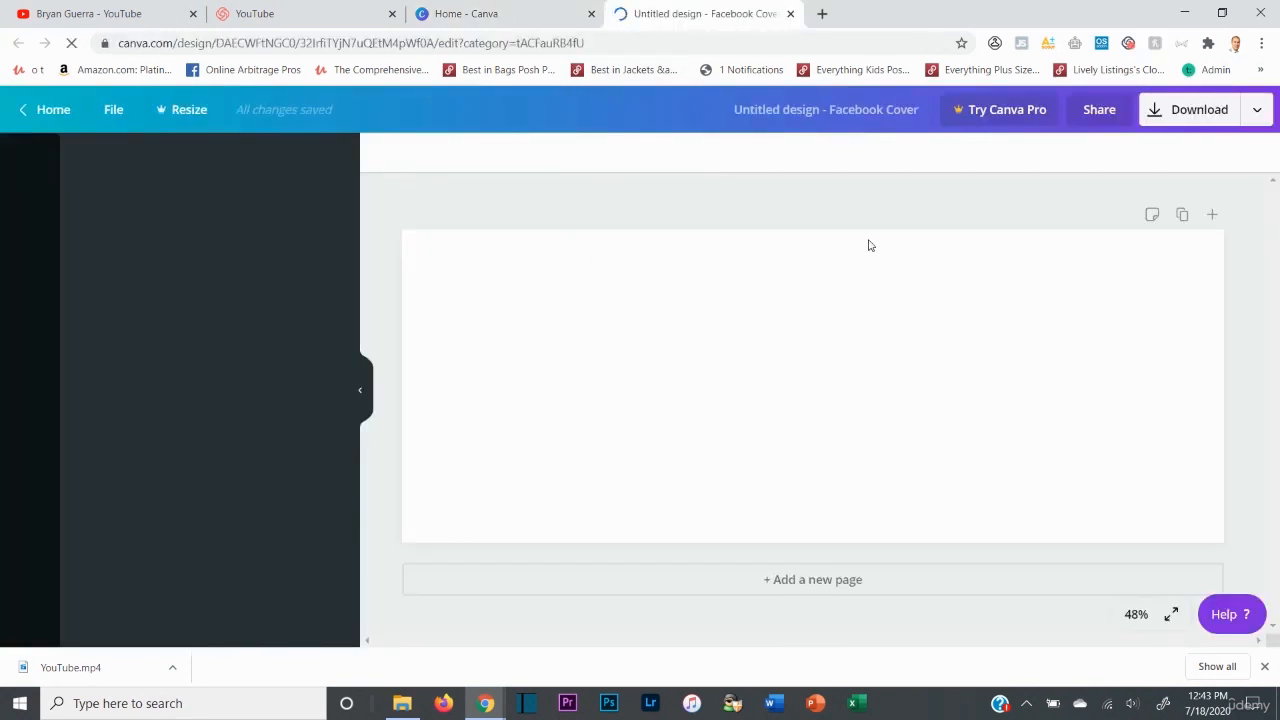
click(790, 13)
- Look through the list of preset design types and check their sizes, including YouTube Thumbnail
scroll(960, 293, down, 2)
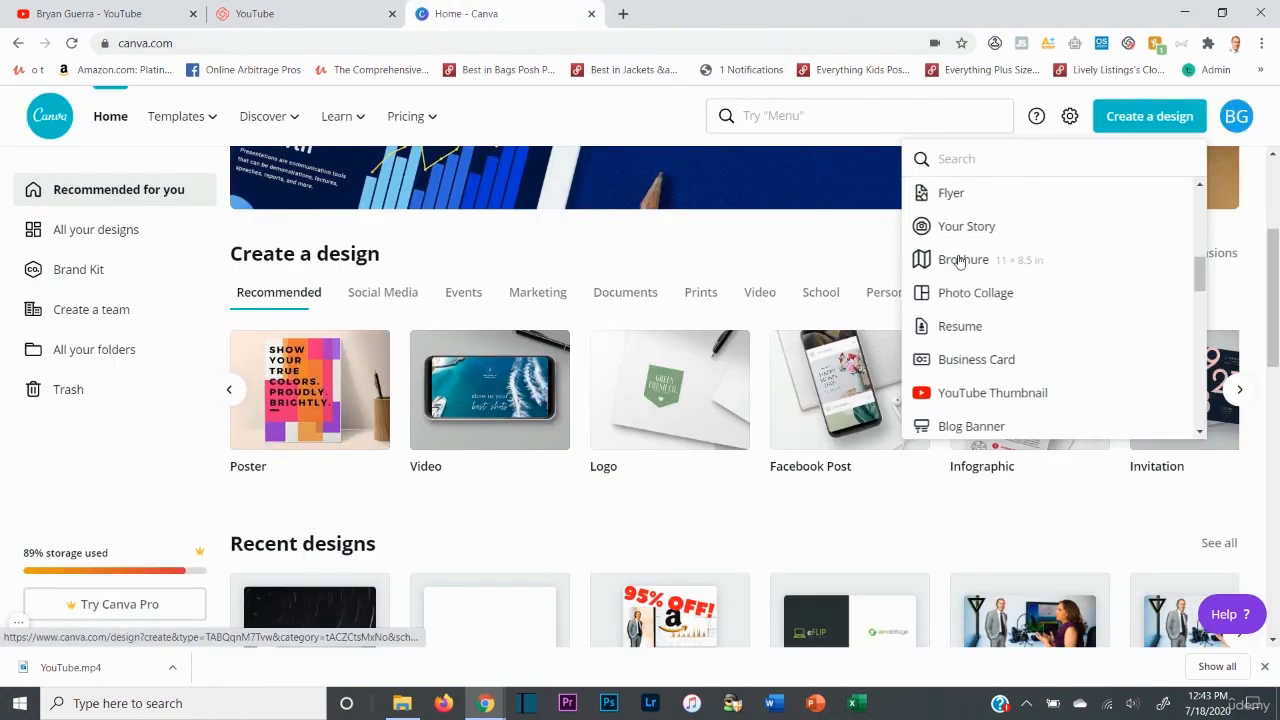
scroll(960, 262, down, 2)
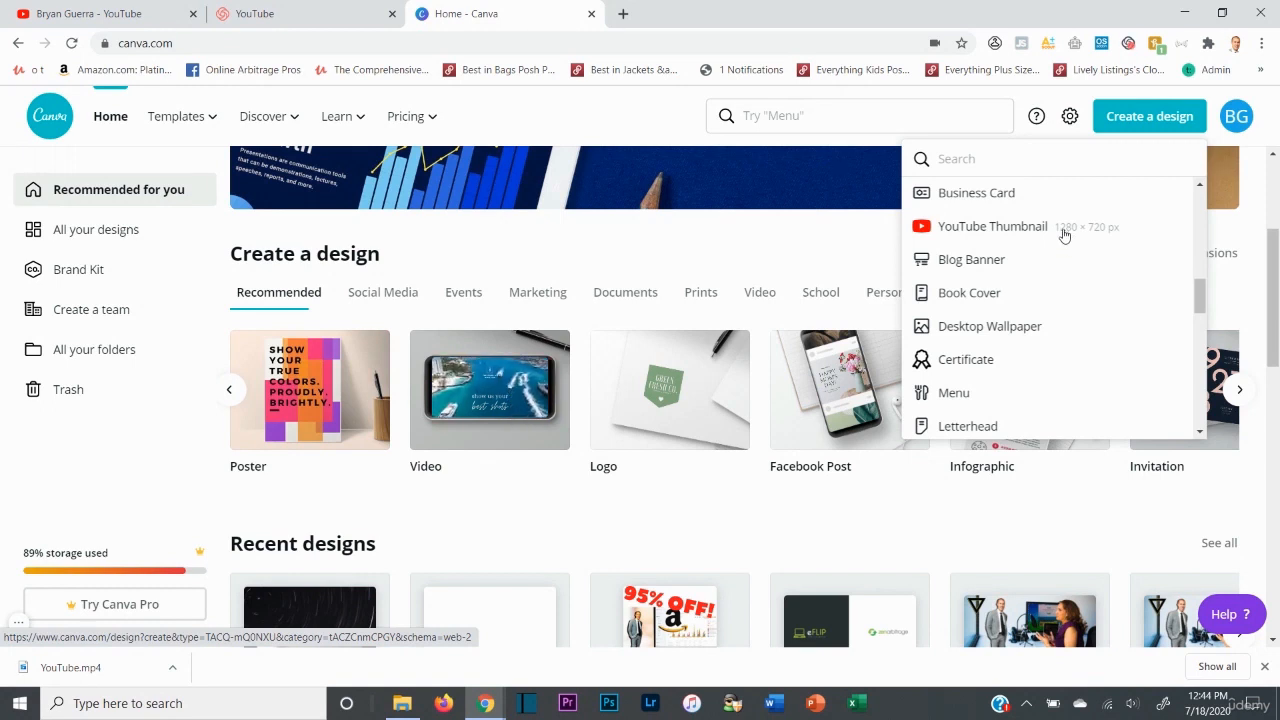
scroll(1070, 230, down, 8)
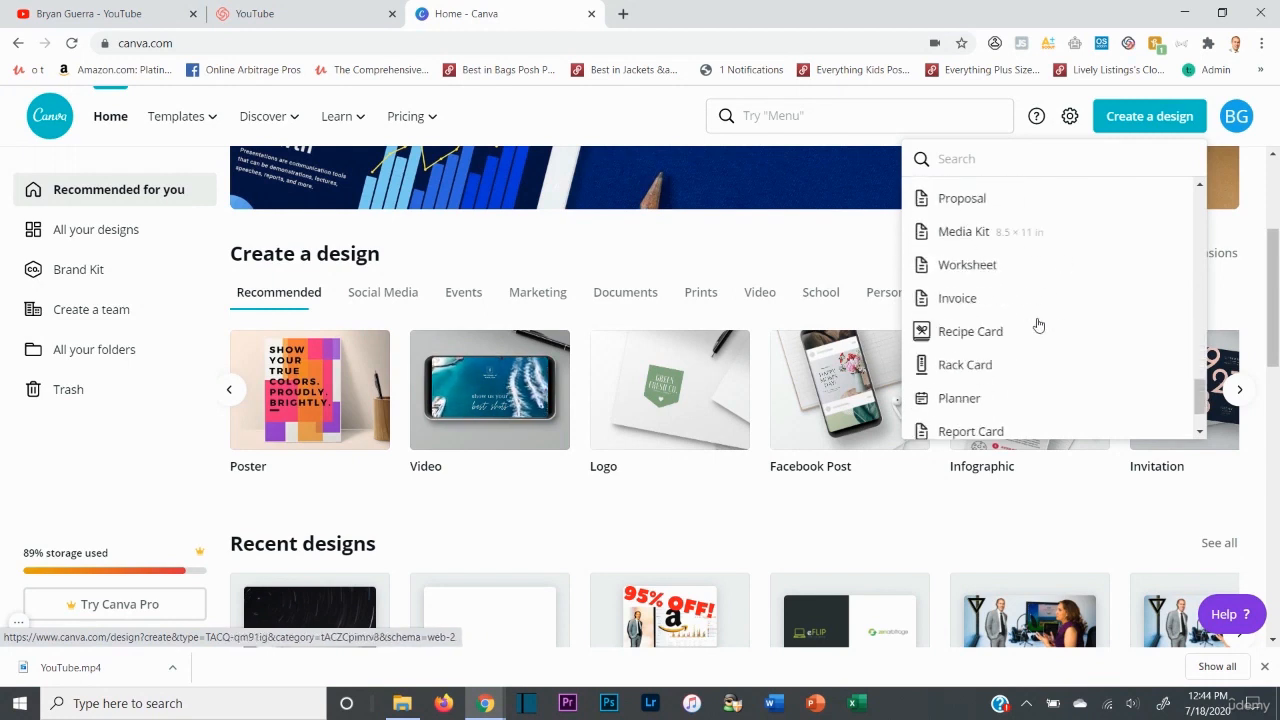
scroll(1038, 325, down, 2)
scroll(1030, 330, up, 10)
scroll(1013, 316, down, 4)
scroll(1005, 316, up, 6)
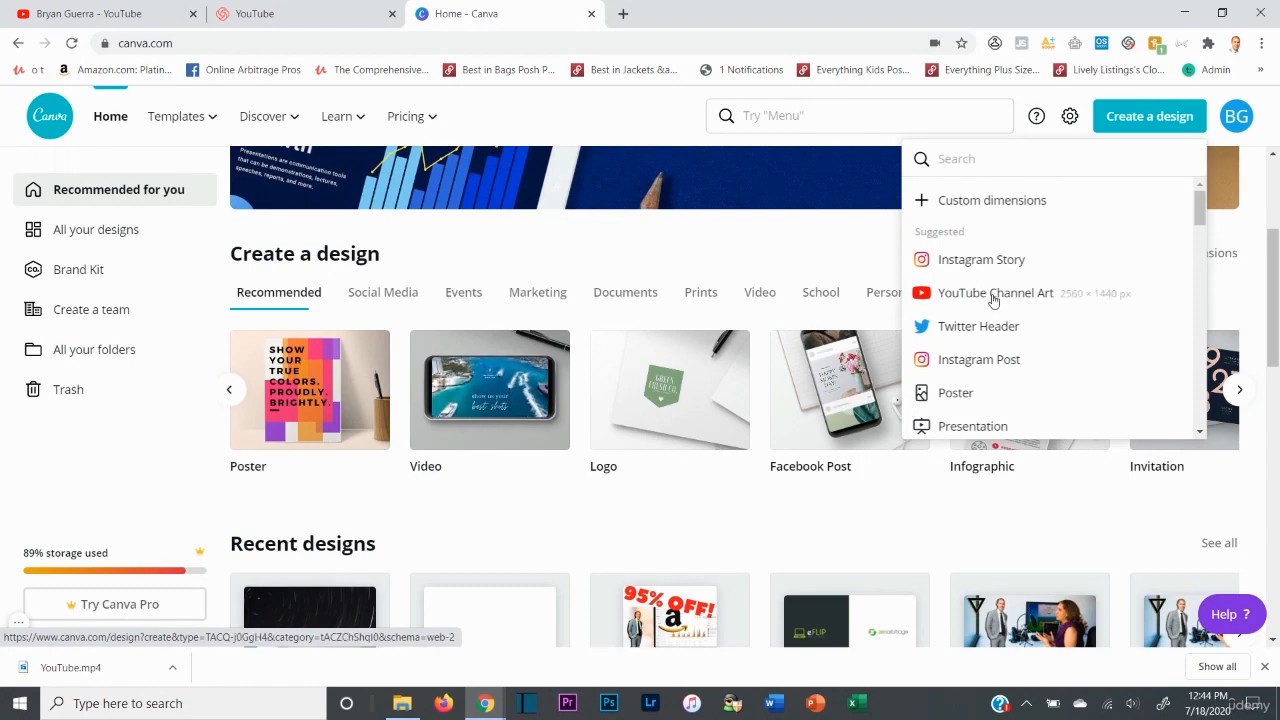
- Create blank Instagram Story and YouTube Channel Art designs from the suggested presets
click(980, 268)
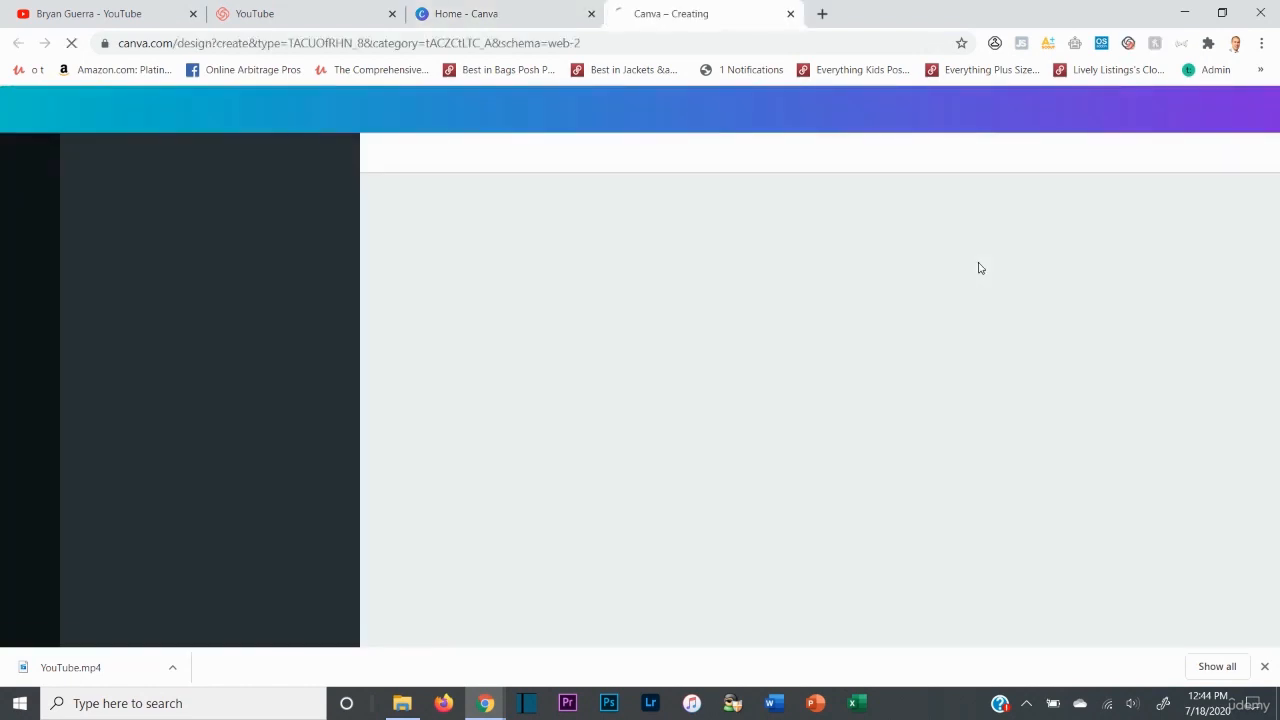
click(573, 9)
click(993, 297)
- Create an Instagram Post design and place the uploaded eFLIP VS zenarbitrage image on its page
click(471, 11)
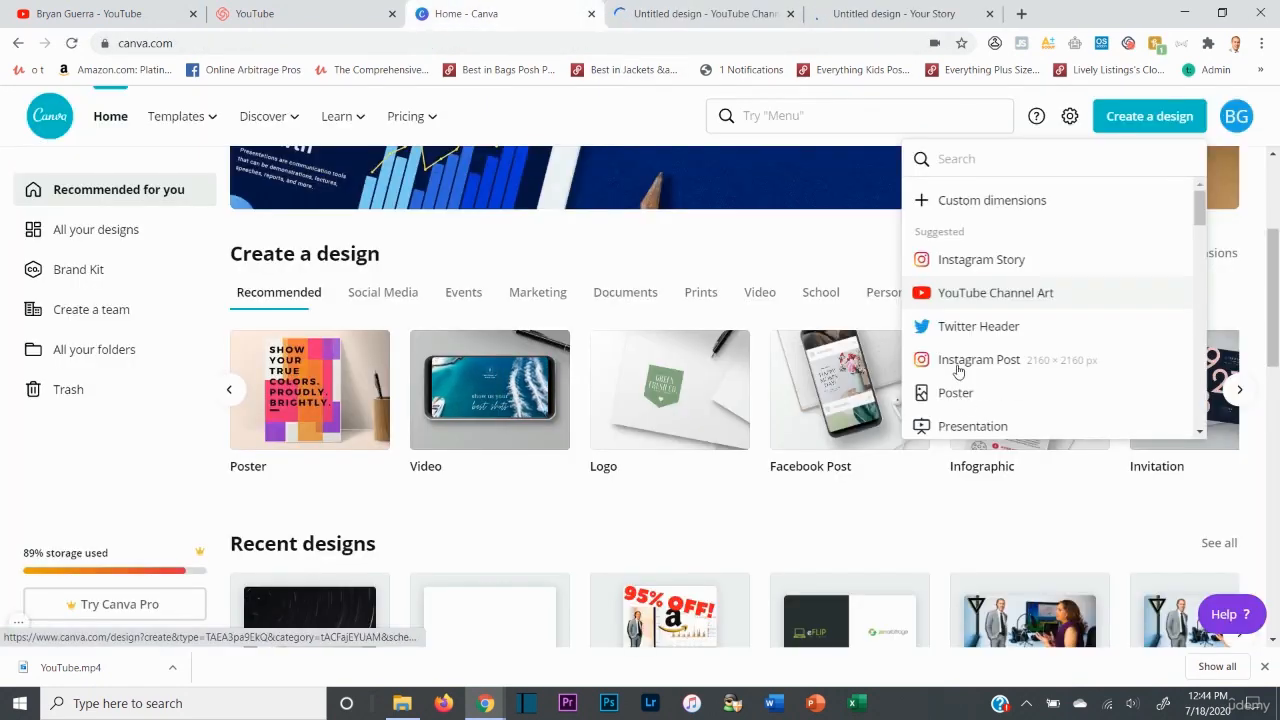
click(960, 362)
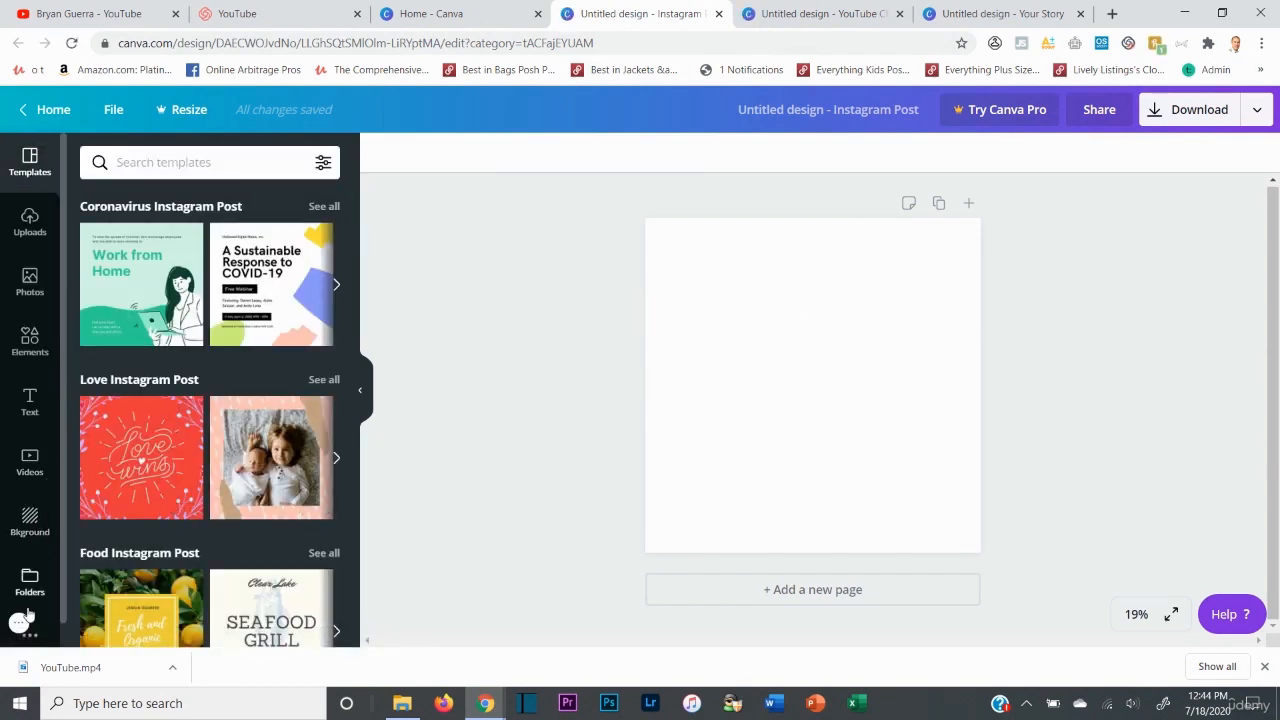
scroll(50, 478, down, 1)
scroll(46, 475, up, 1)
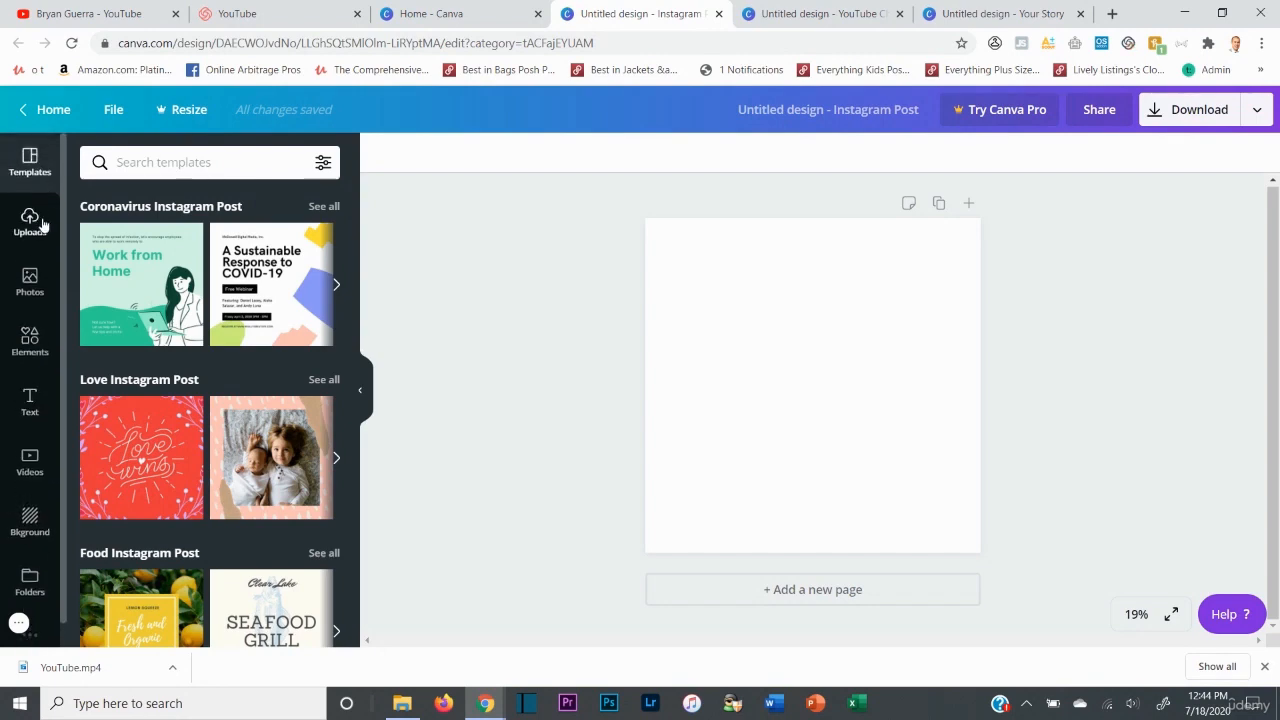
click(30, 222)
scroll(213, 533, down, 3)
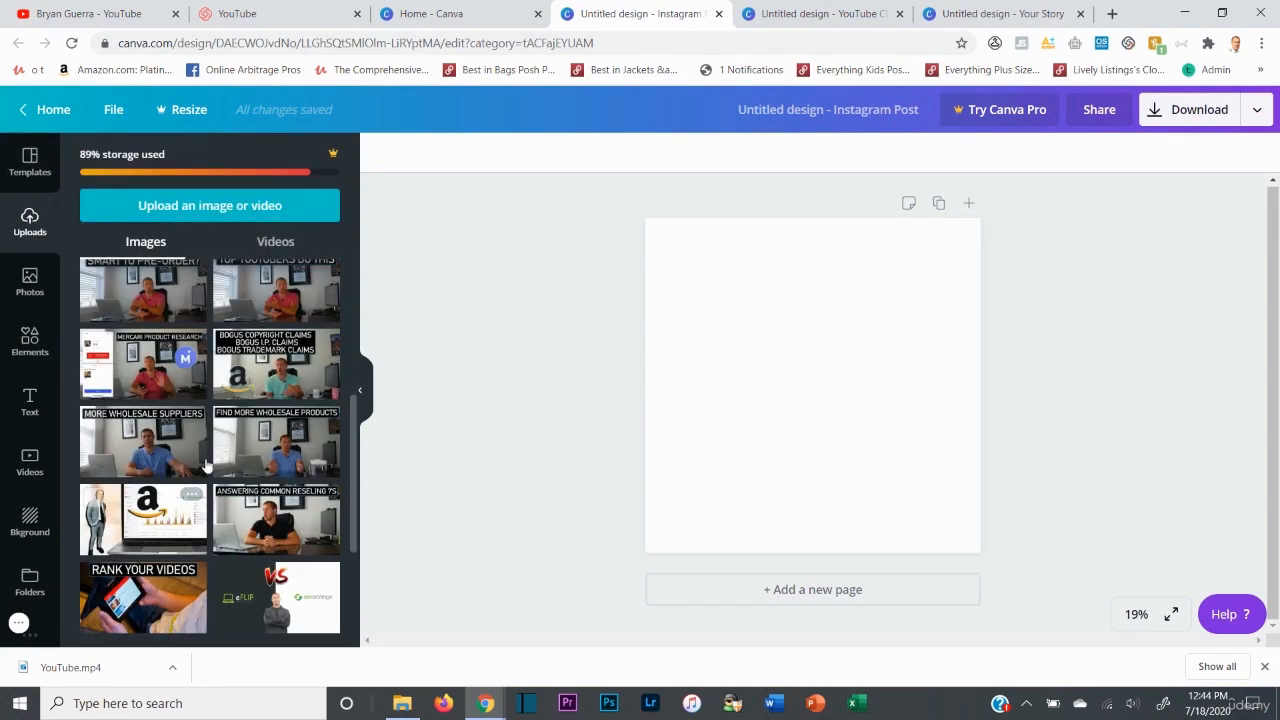
click(252, 597)
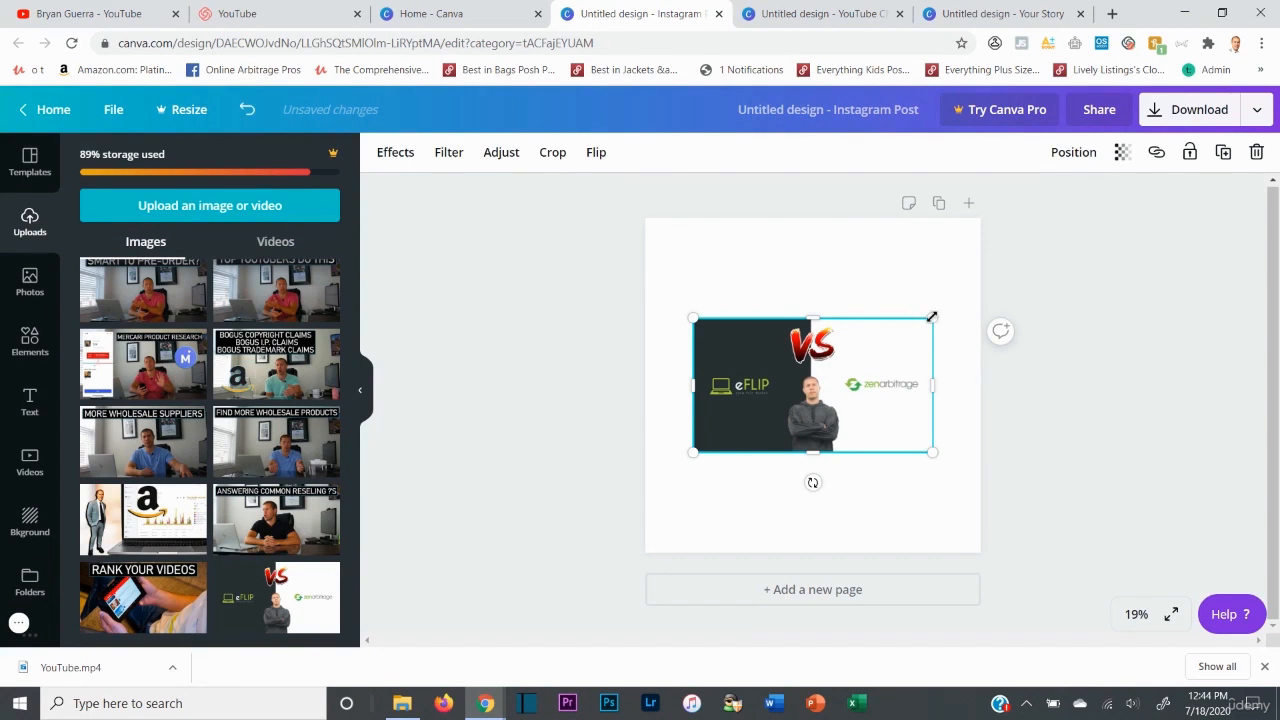
- Enlarge and reposition the VS image so it fills the whole square page with the man near the center
drag(932, 318, 966, 343)
drag(1108, 232, 1155, 201)
drag(977, 346, 944, 352)
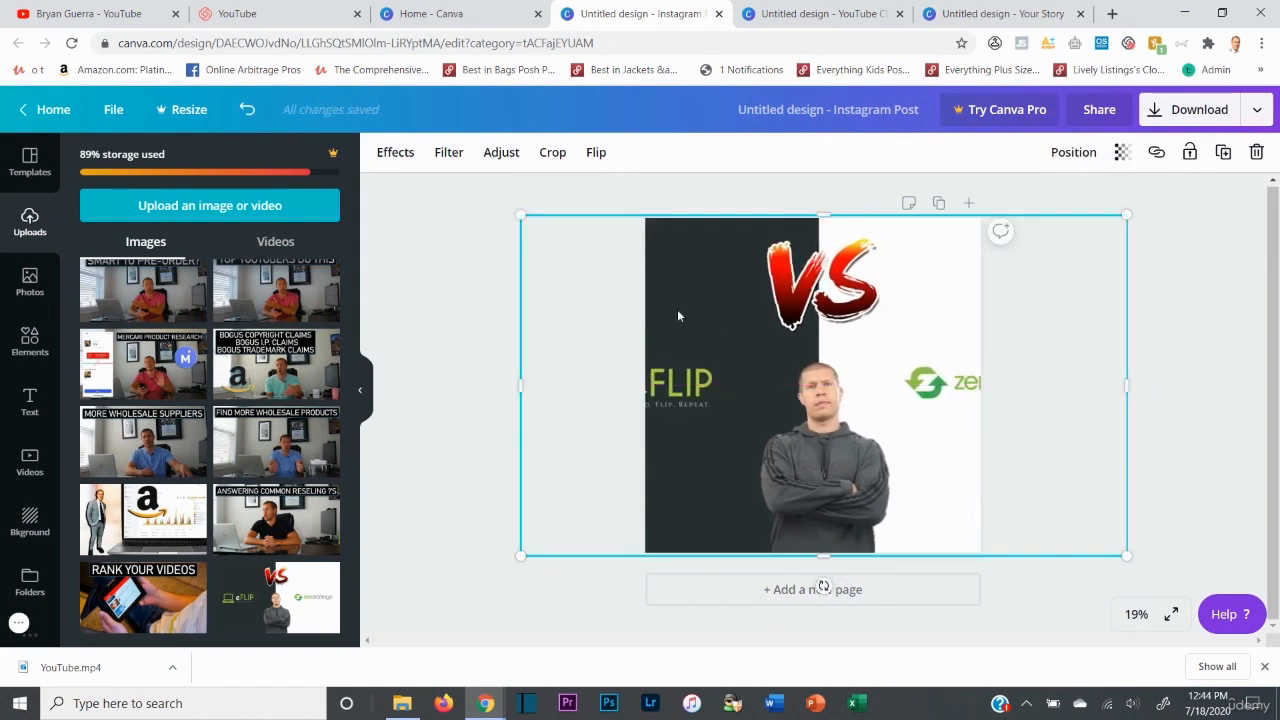
click(482, 298)
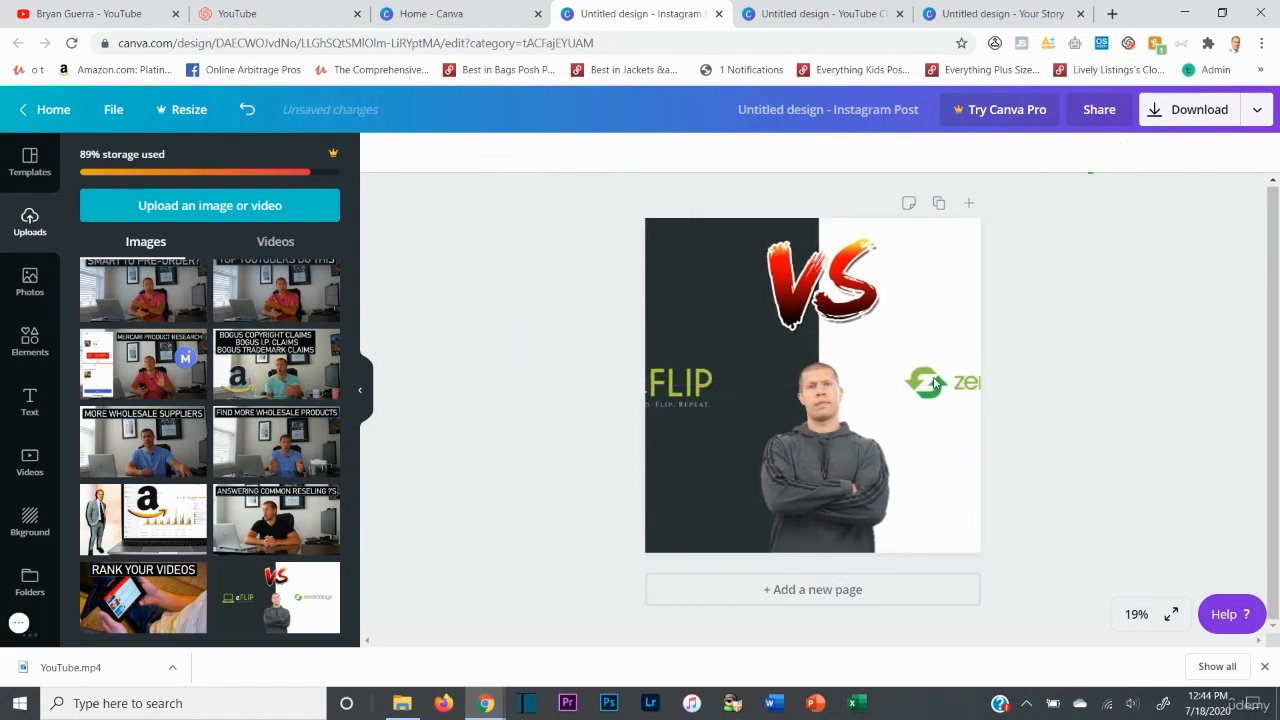
click(800, 332)
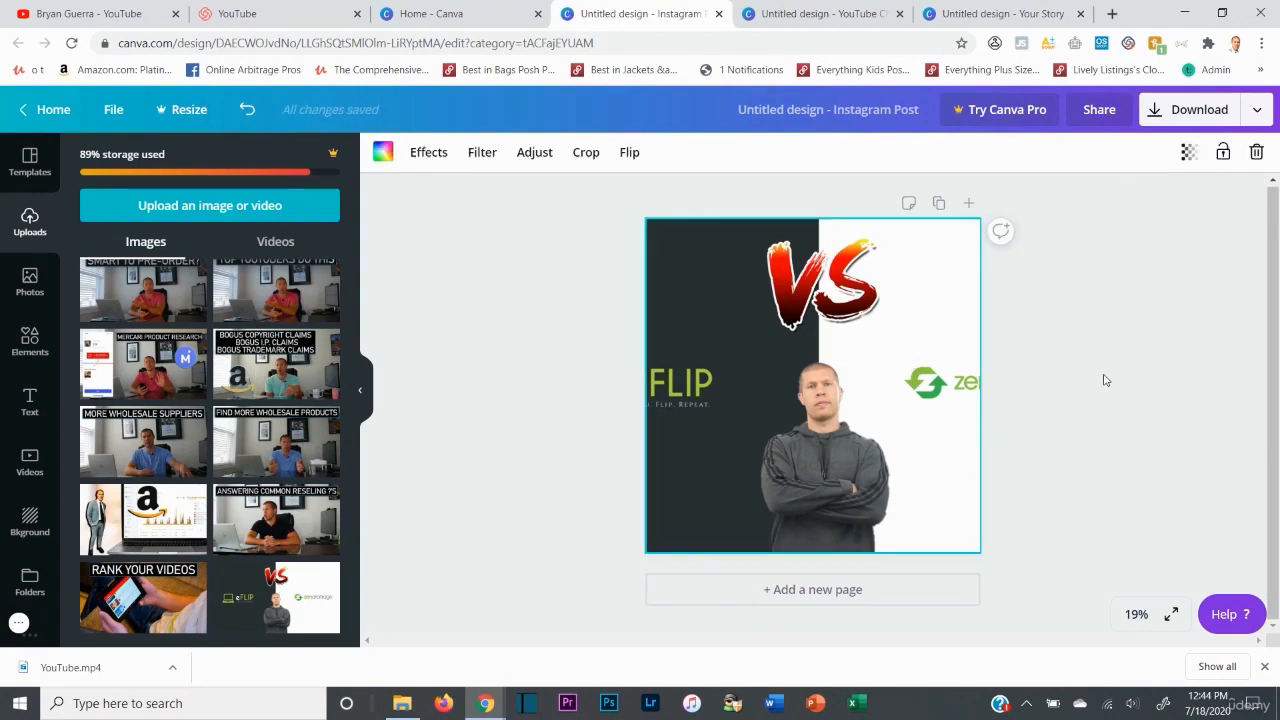
click(610, 367)
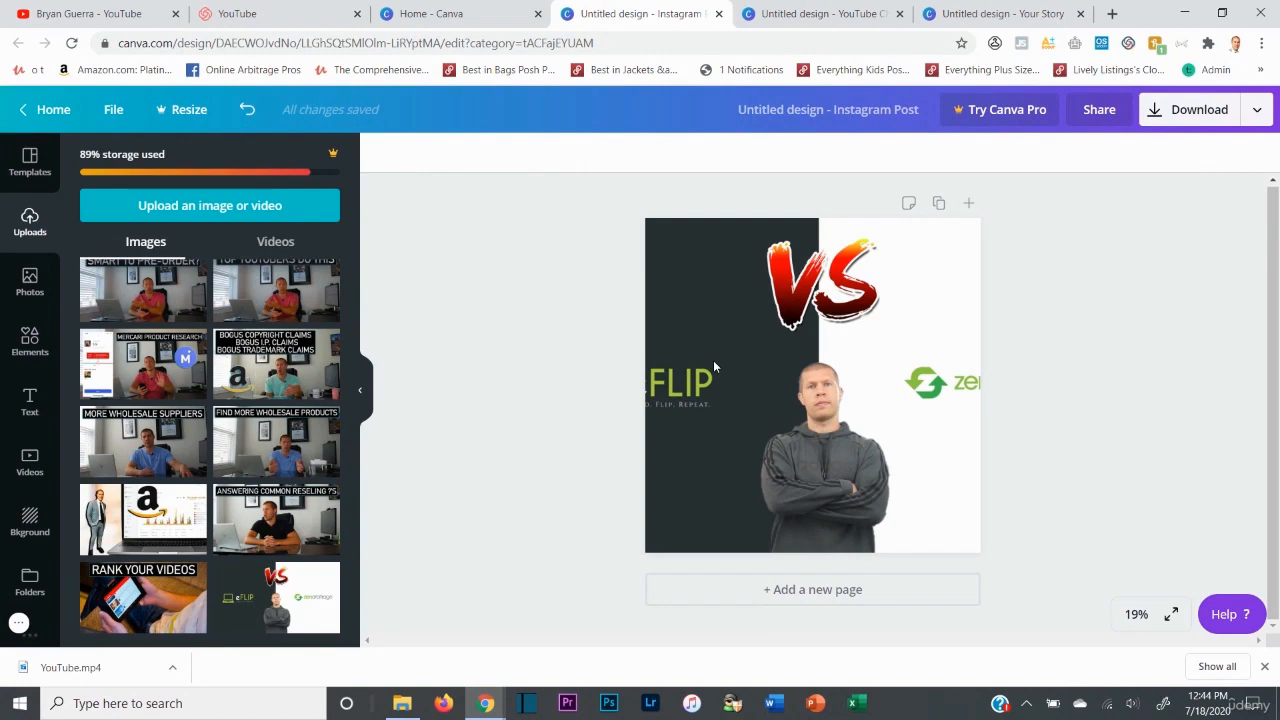
- Download the Instagram post design as a PNG, leaving its title unedited
click(1193, 118)
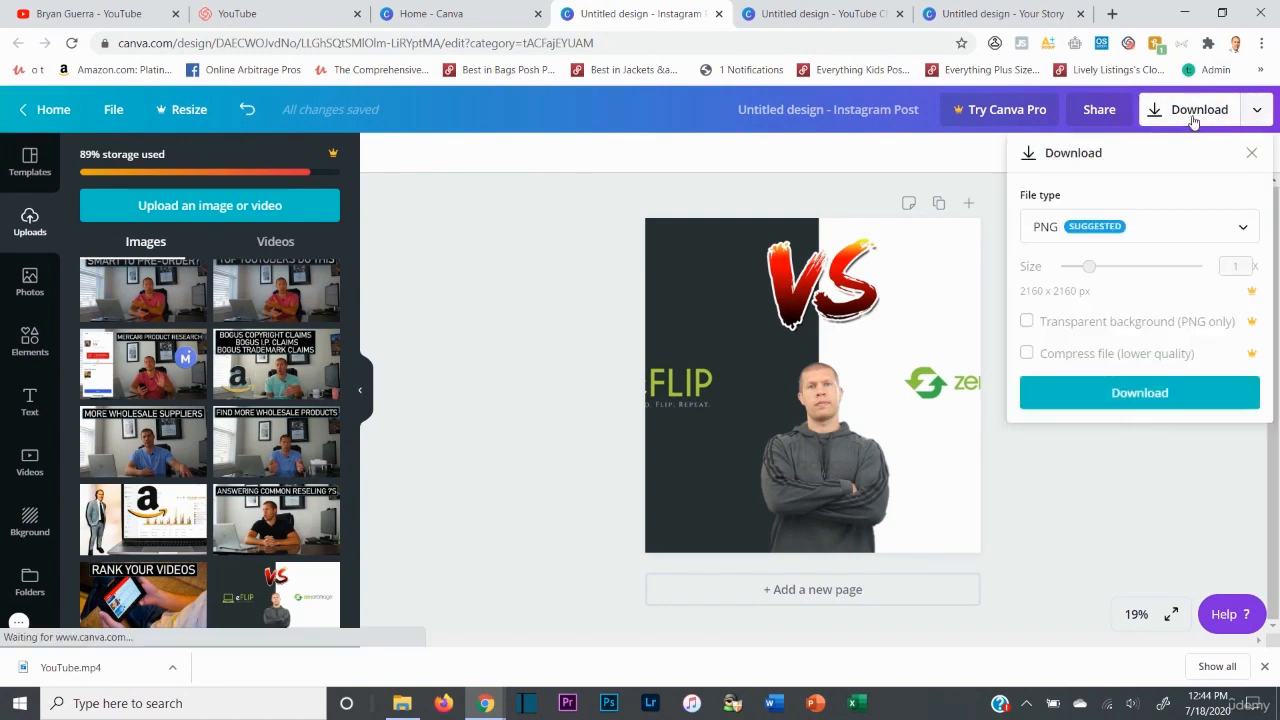
click(1130, 391)
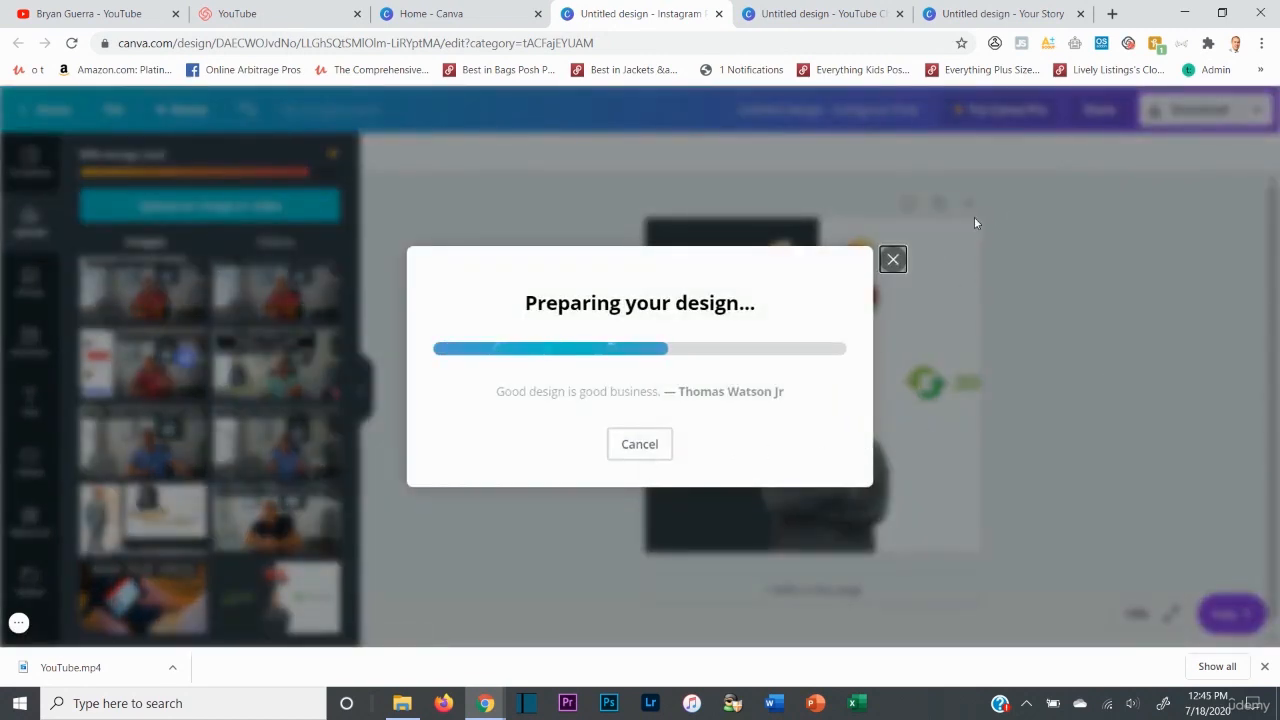
click(1019, 210)
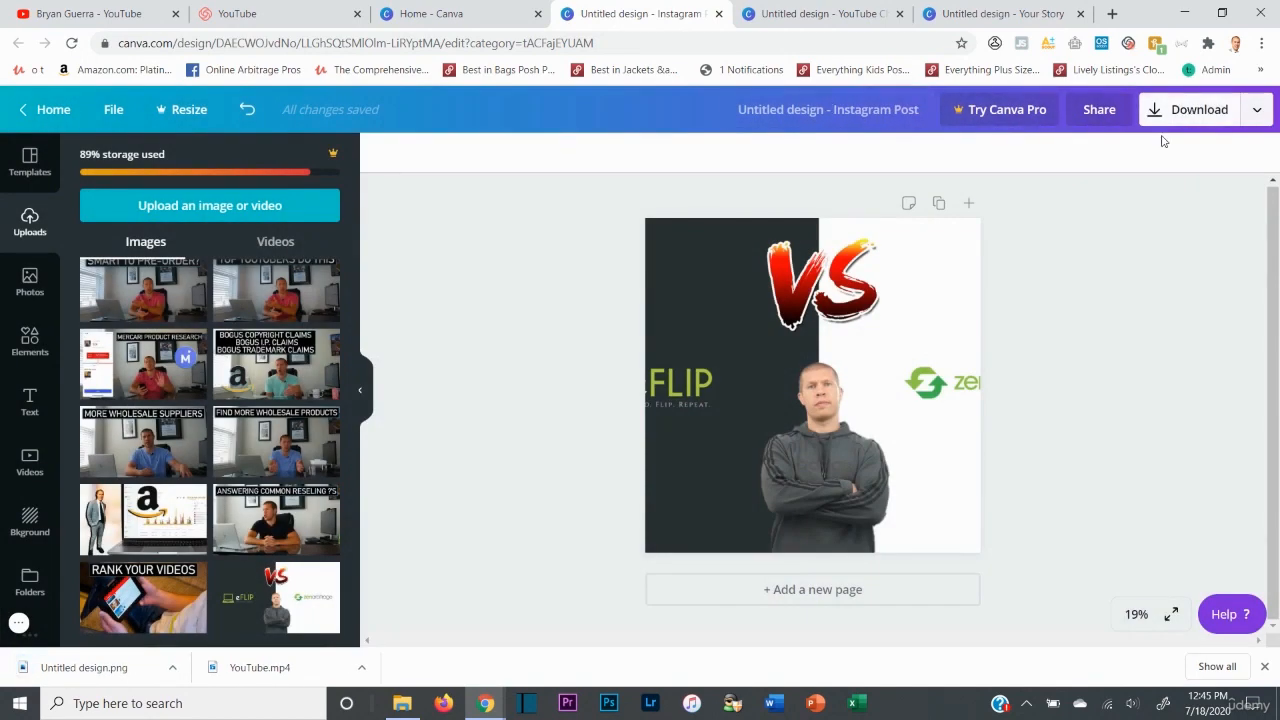
click(825, 116)
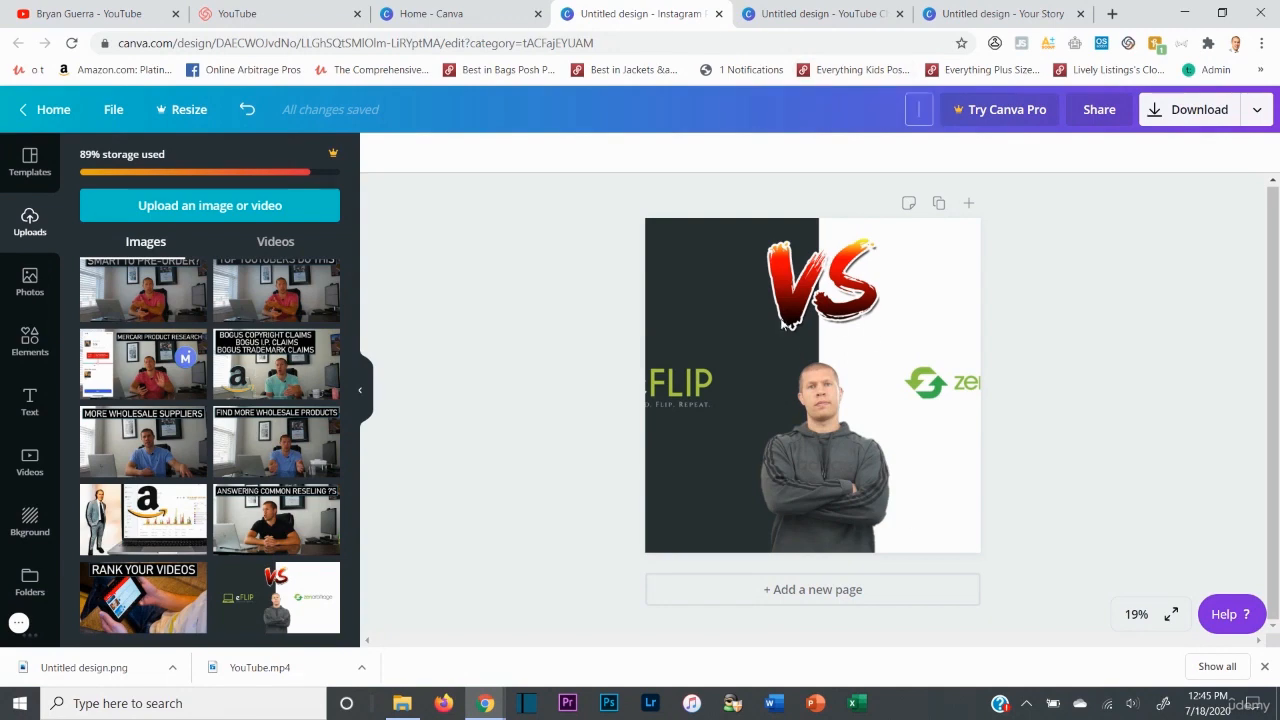
click(771, 159)
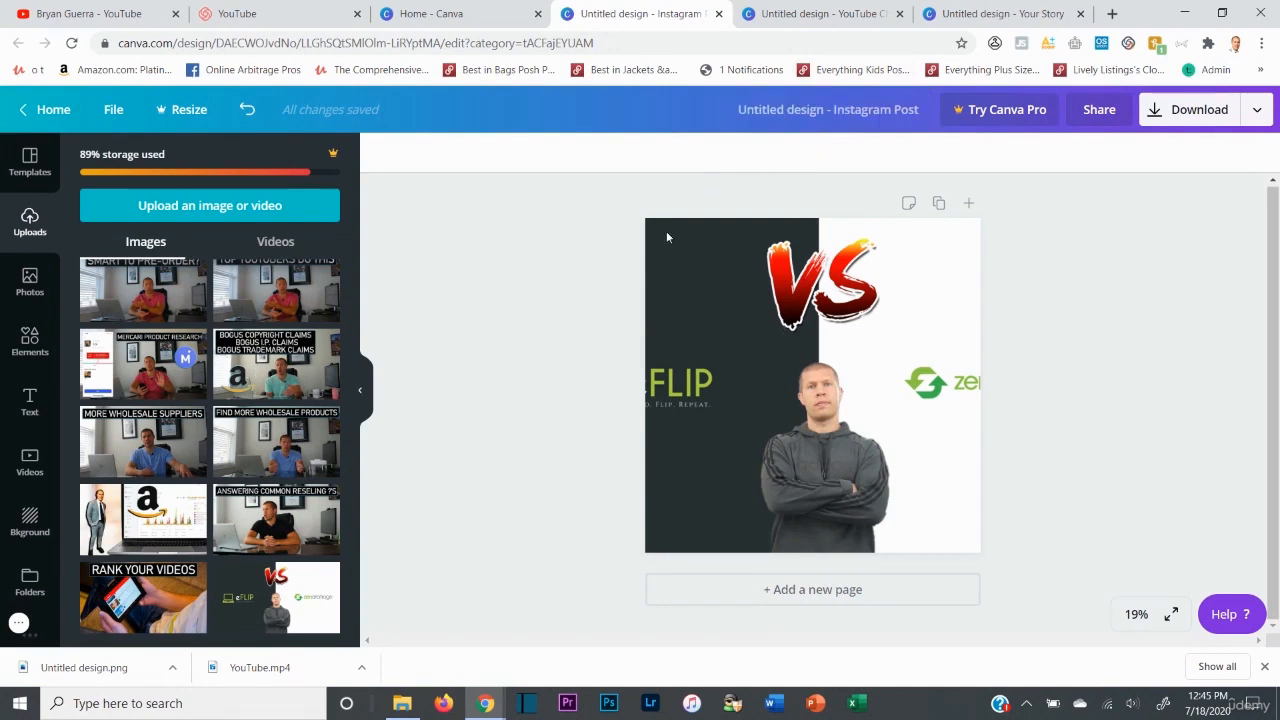
- Open the downloaded Untitled design.png to check it, and close both the image viewer and the Instagram post design
click(57, 670)
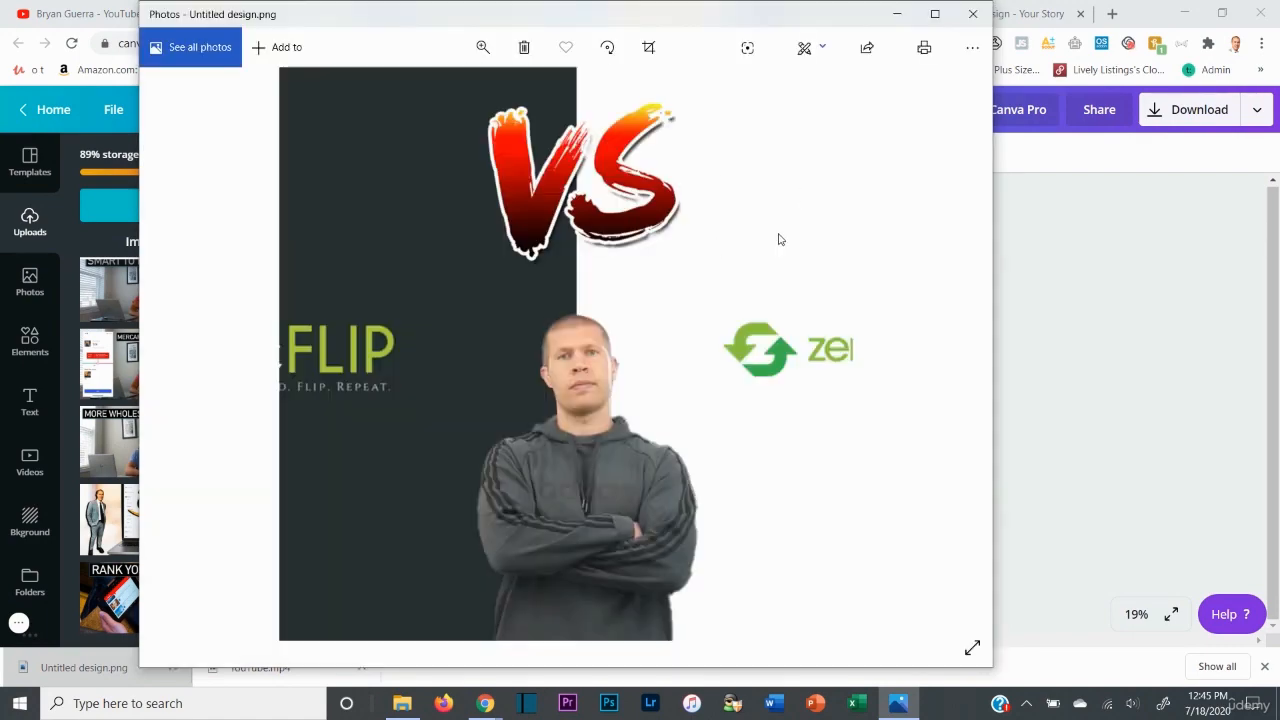
click(972, 13)
click(716, 14)
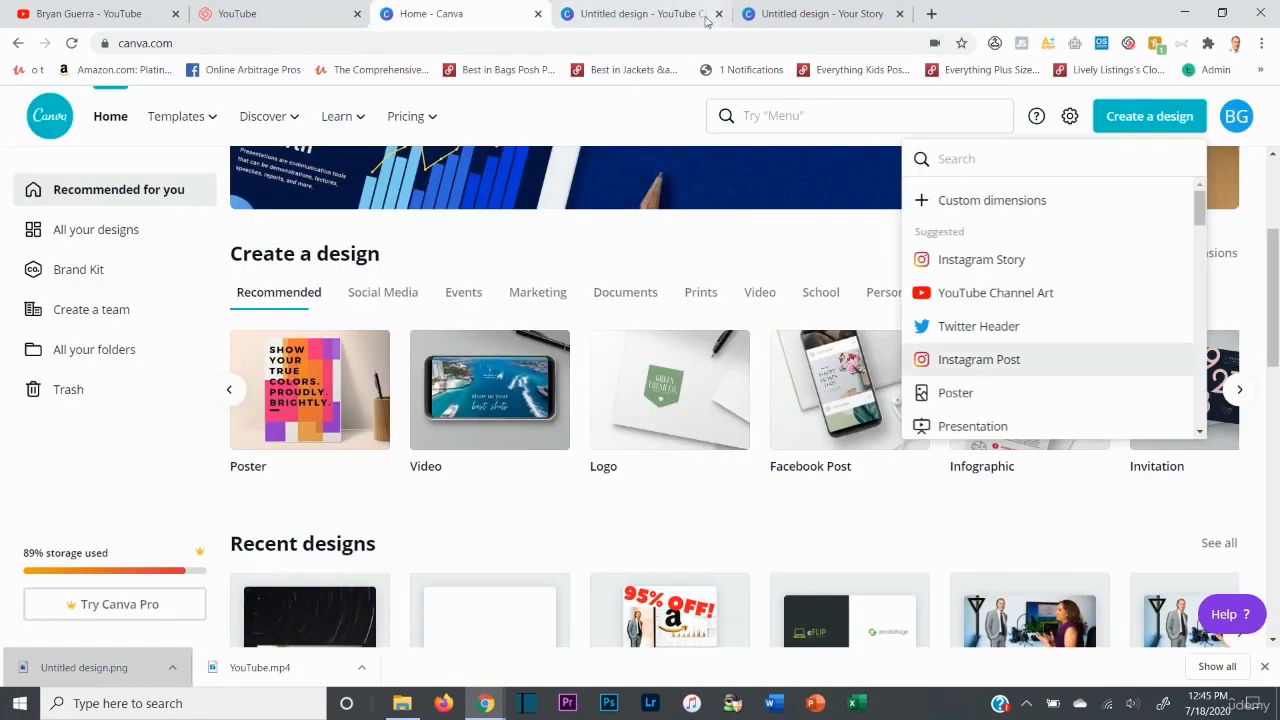
- Go to the YouTube Channel Art design and apply the makeup template with the close-up lips photo
click(700, 14)
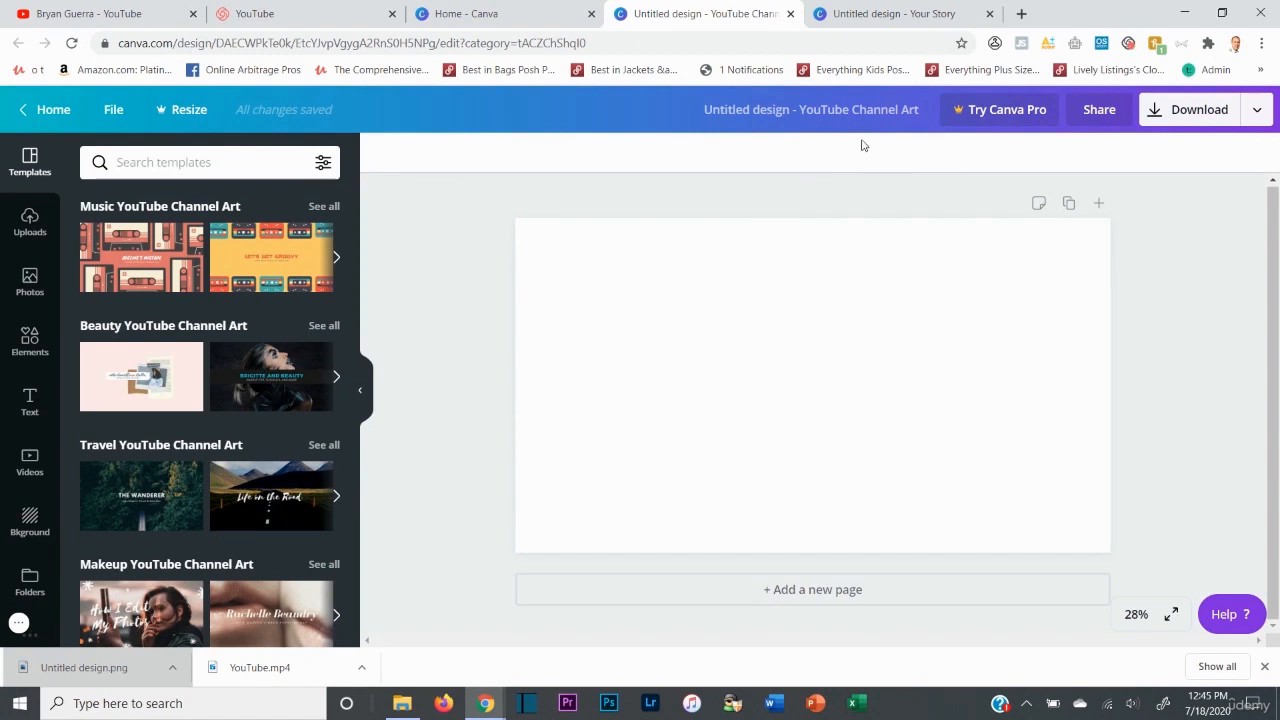
scroll(290, 401, down, 4)
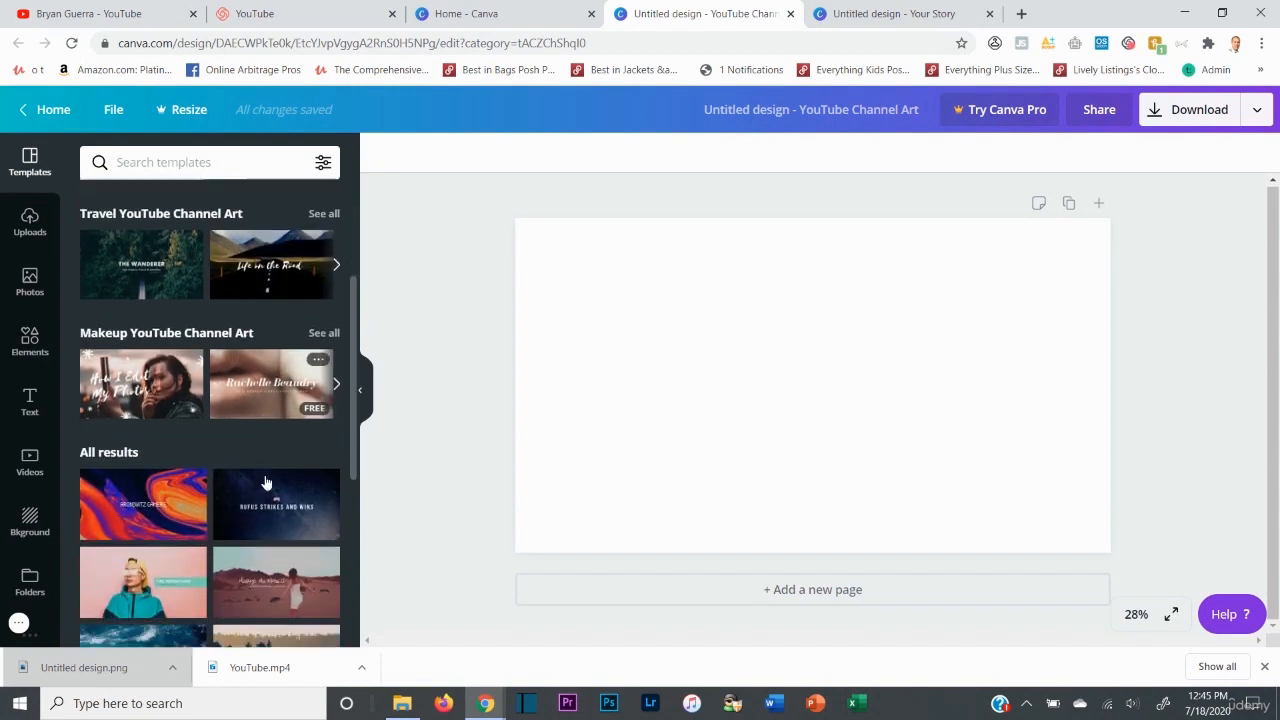
click(259, 300)
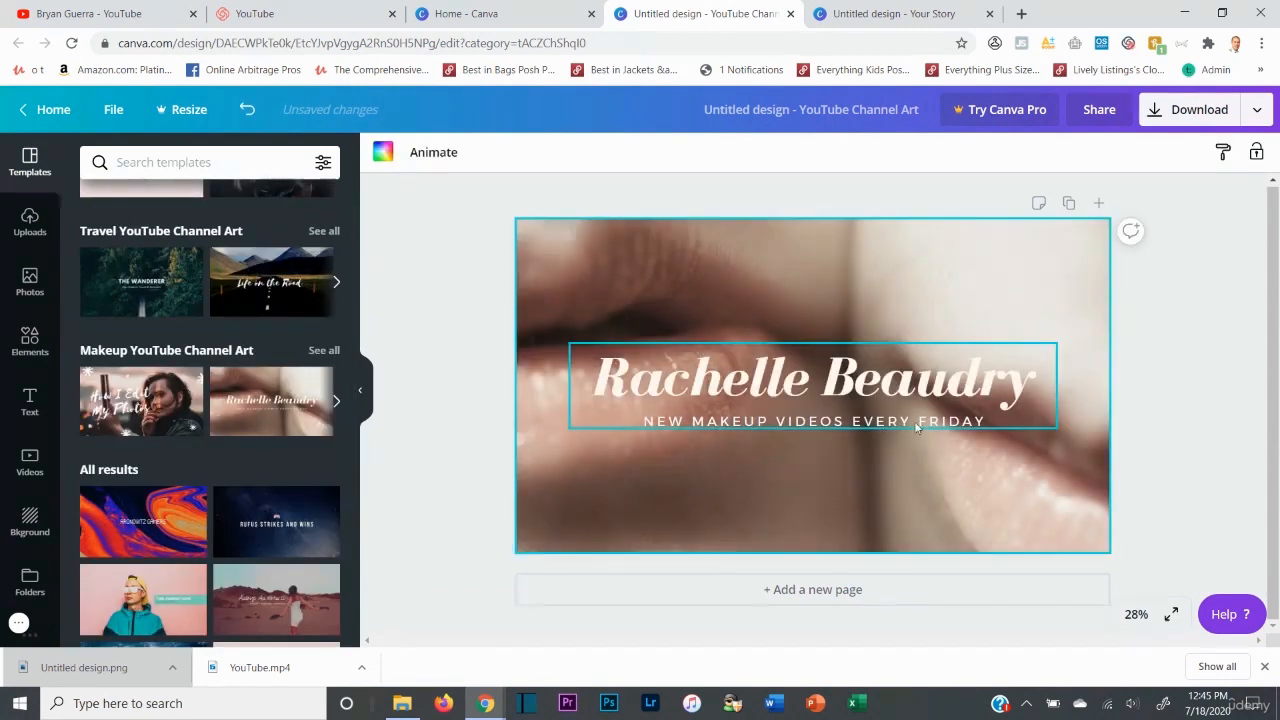
- Replace the template's large title with "Example of my channel" and narrow the text group from its right side
click(827, 384)
right_click(826, 377)
click(820, 380)
drag(820, 380, 1040, 397)
click(1040, 397)
drag(567, 335, 520, 326)
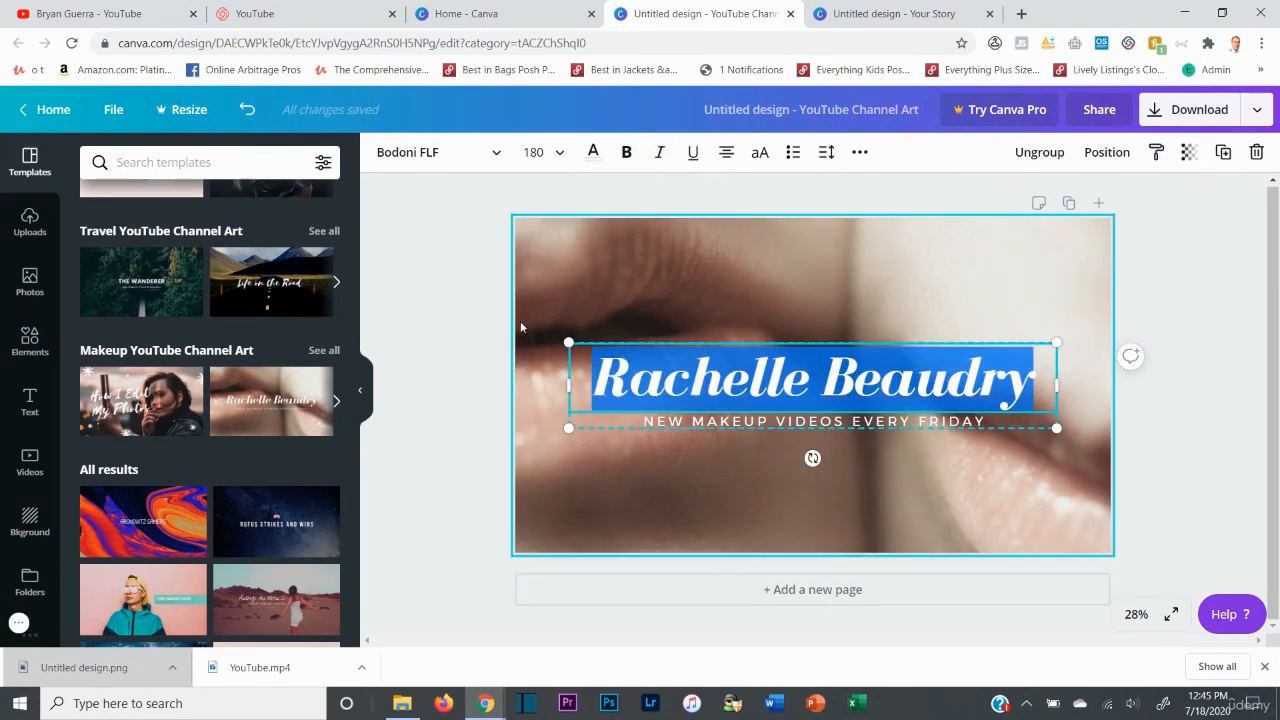
text(Example o)
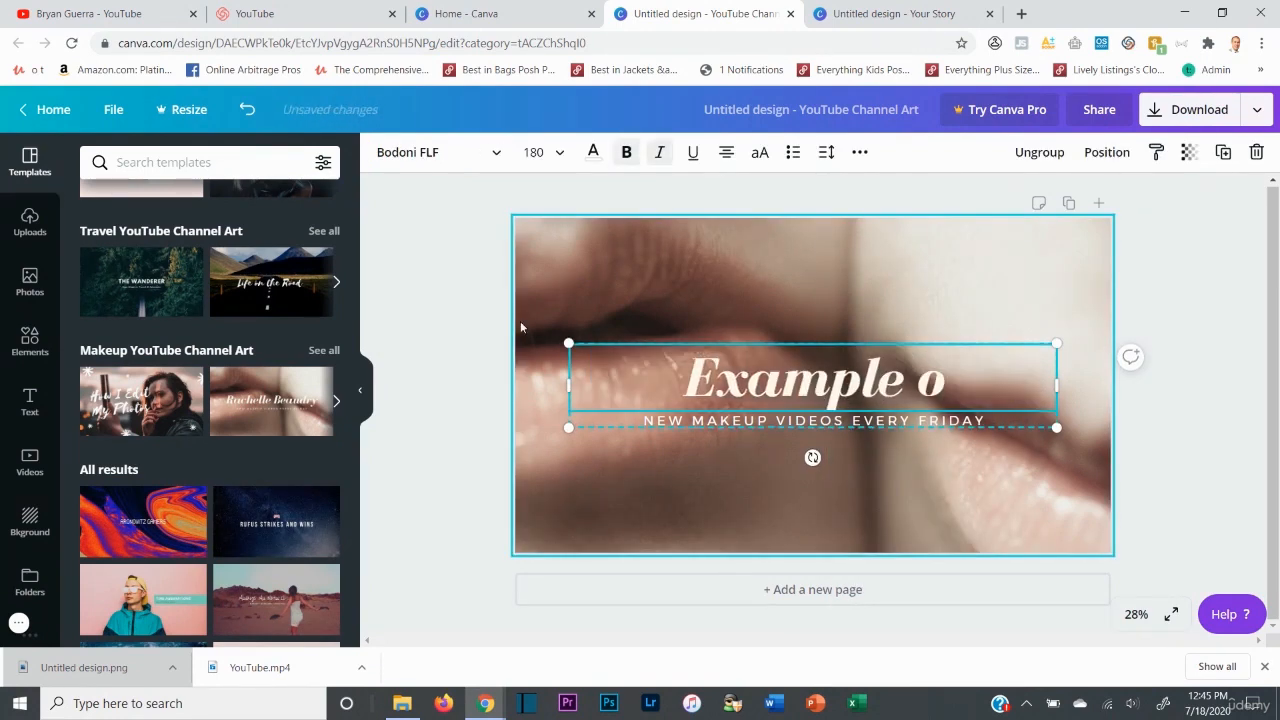
text(f my channel)
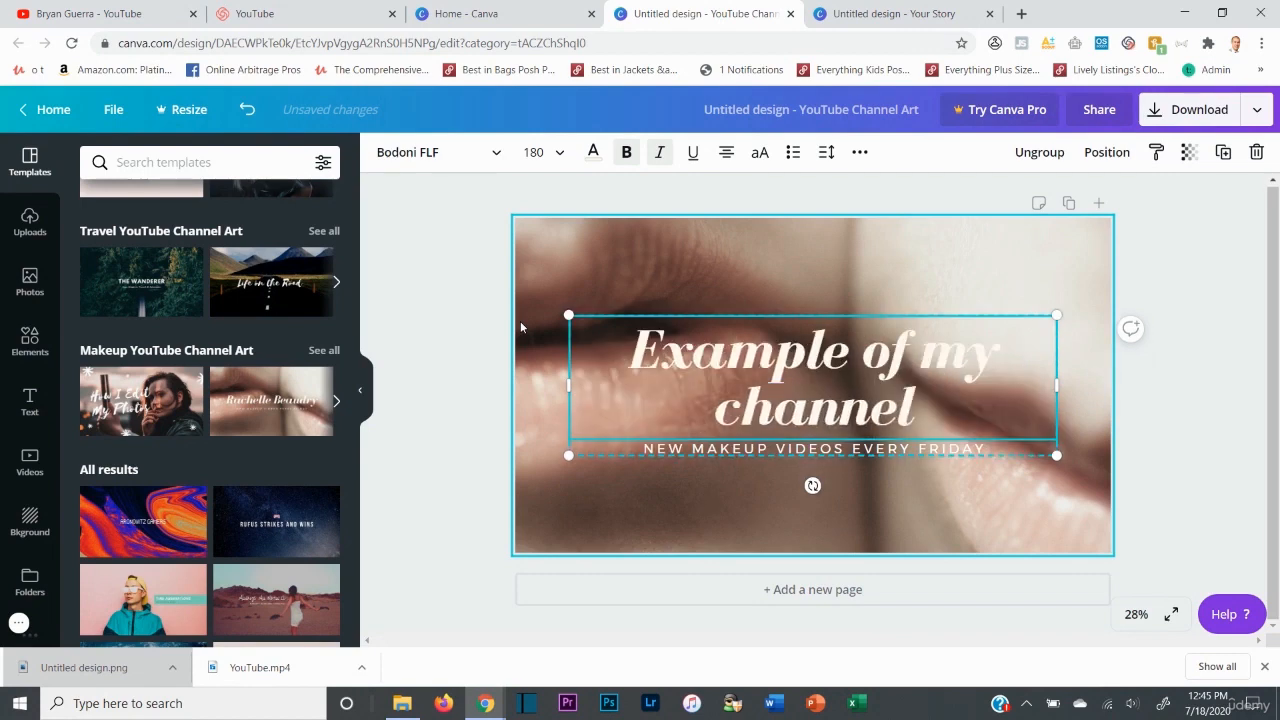
drag(1056, 383, 991, 384)
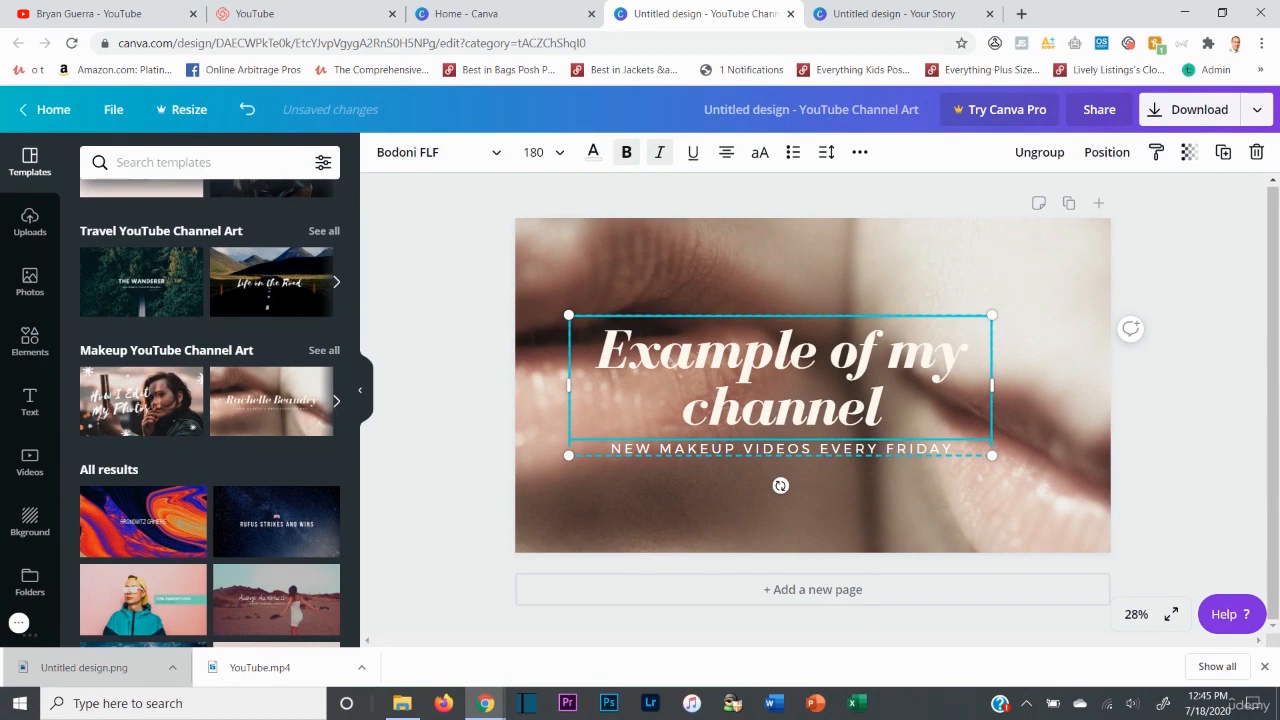
- Look over the font size and font choices for the large title and the effects available for the background photo
drag(885, 408, 598, 335)
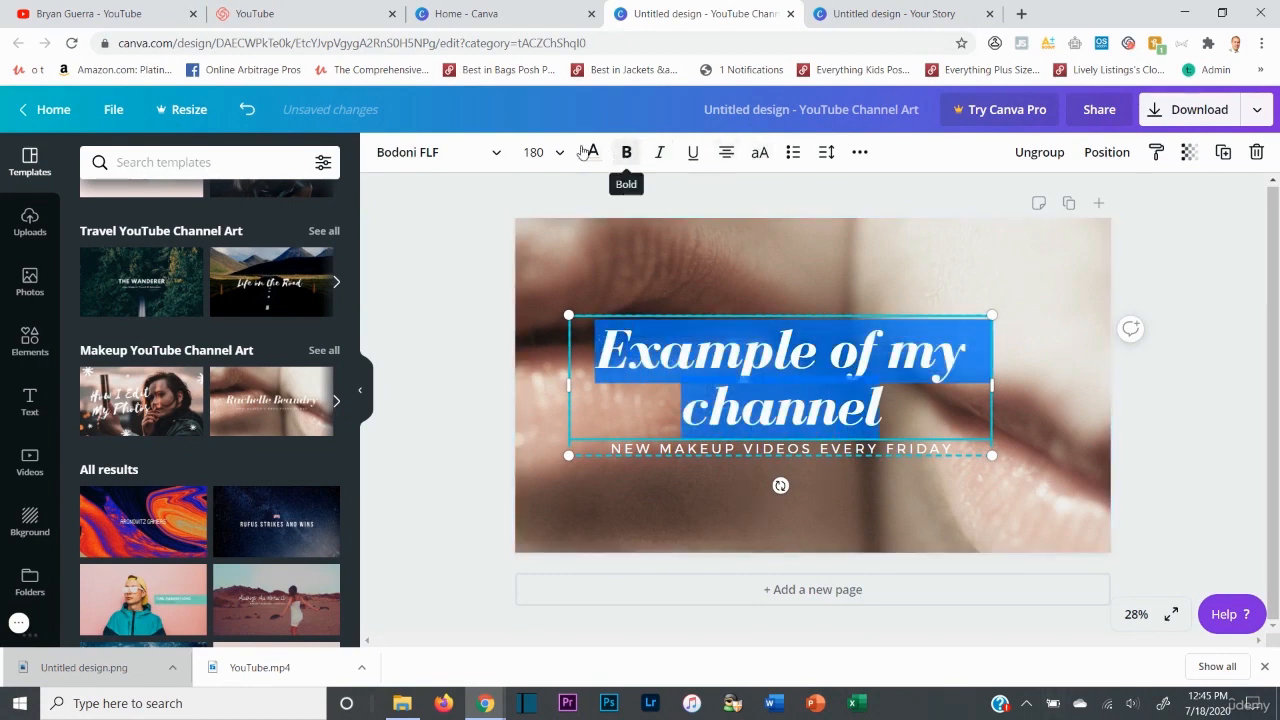
click(535, 152)
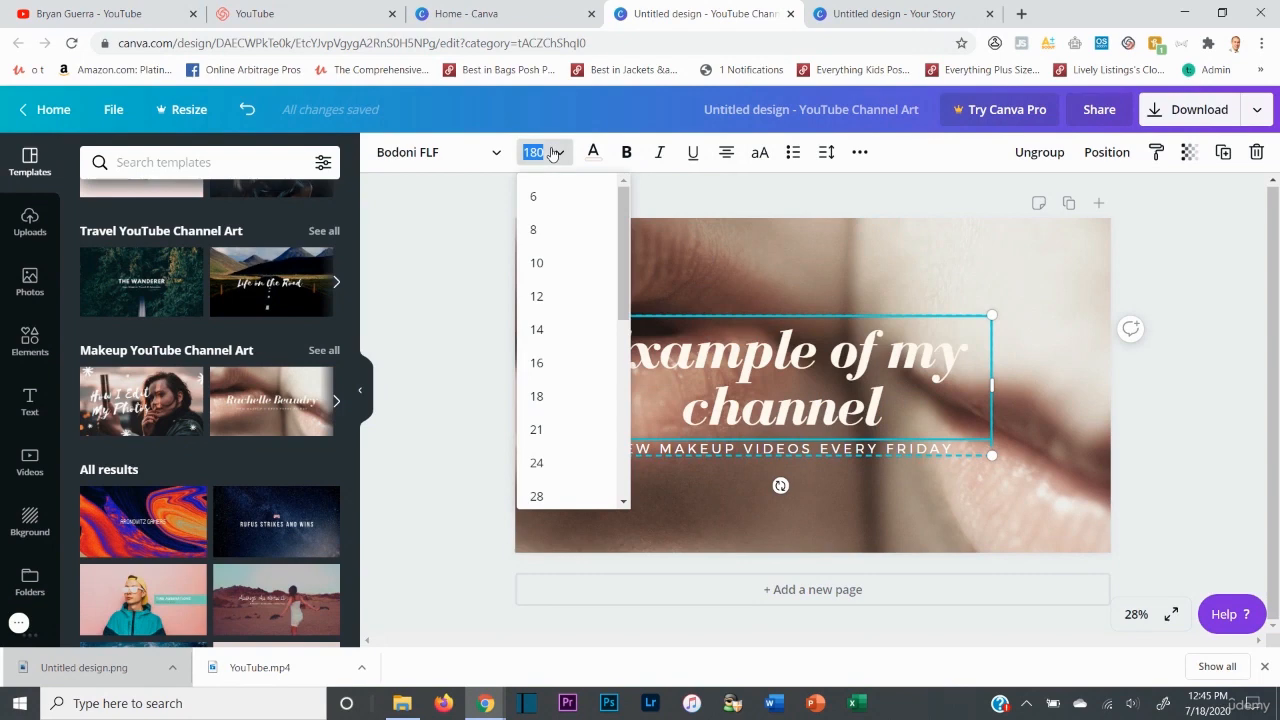
click(458, 152)
click(449, 270)
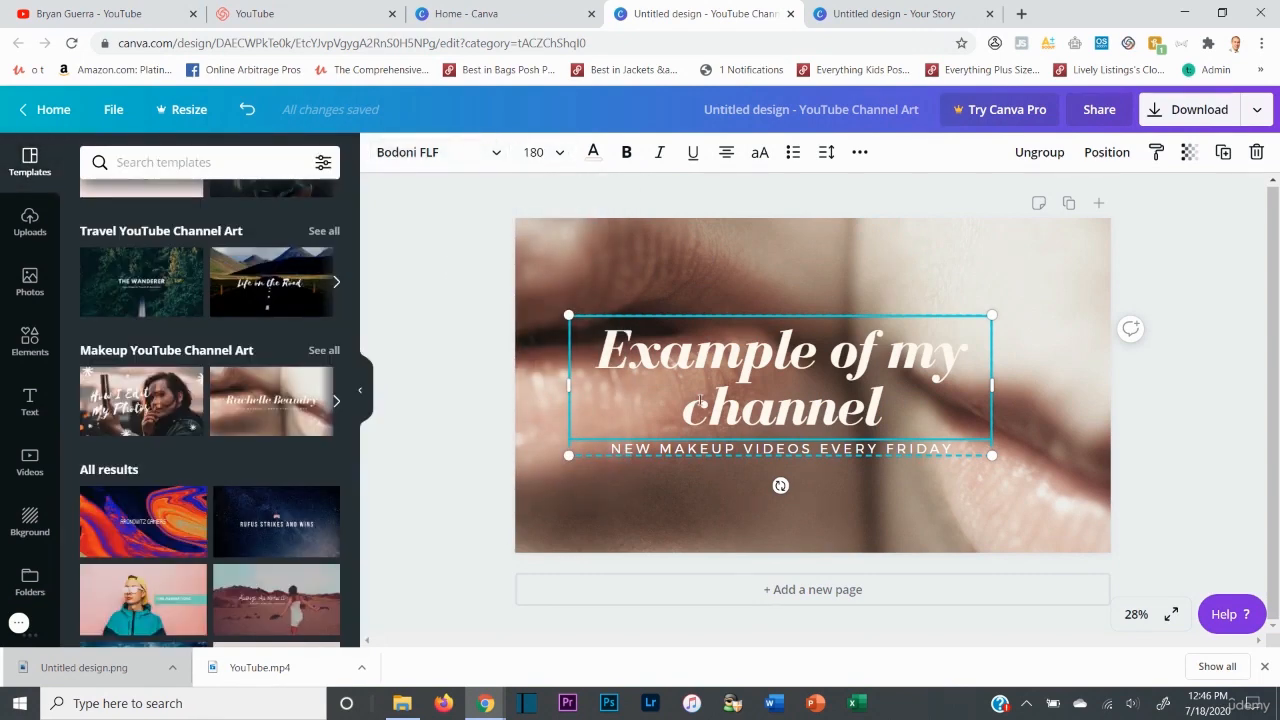
click(778, 270)
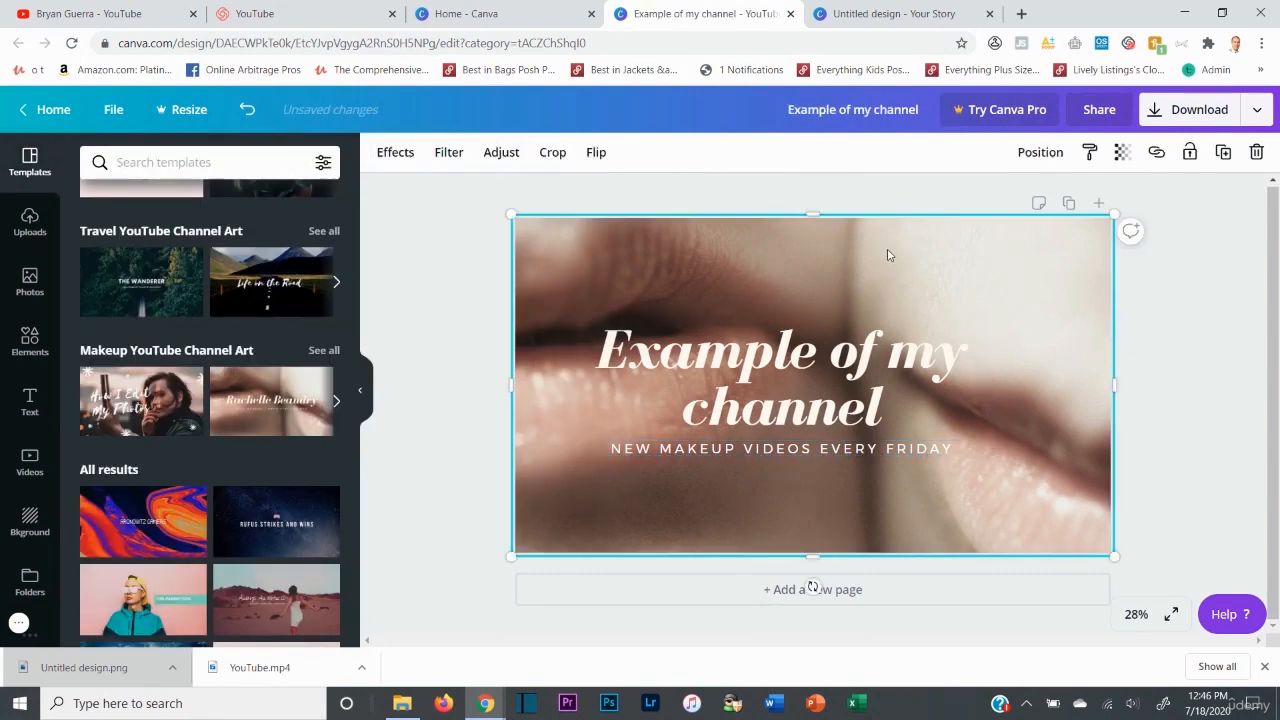
click(387, 155)
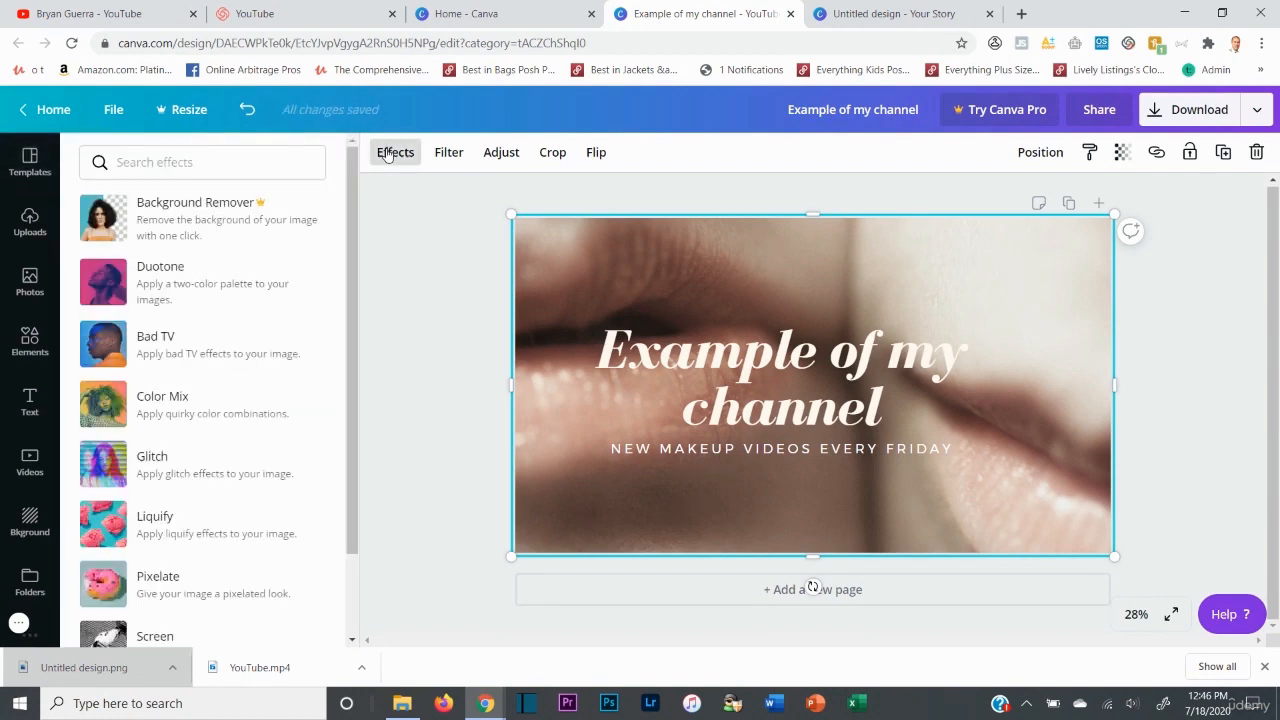
click(1097, 290)
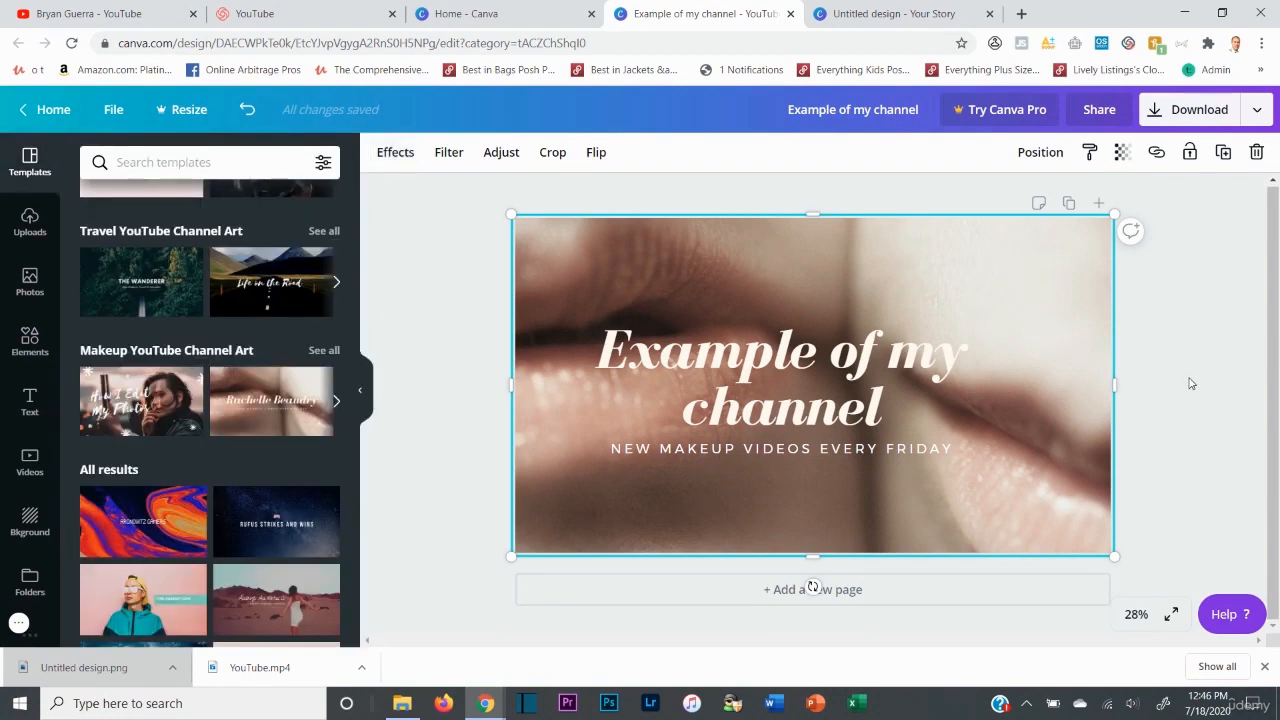
click(1160, 314)
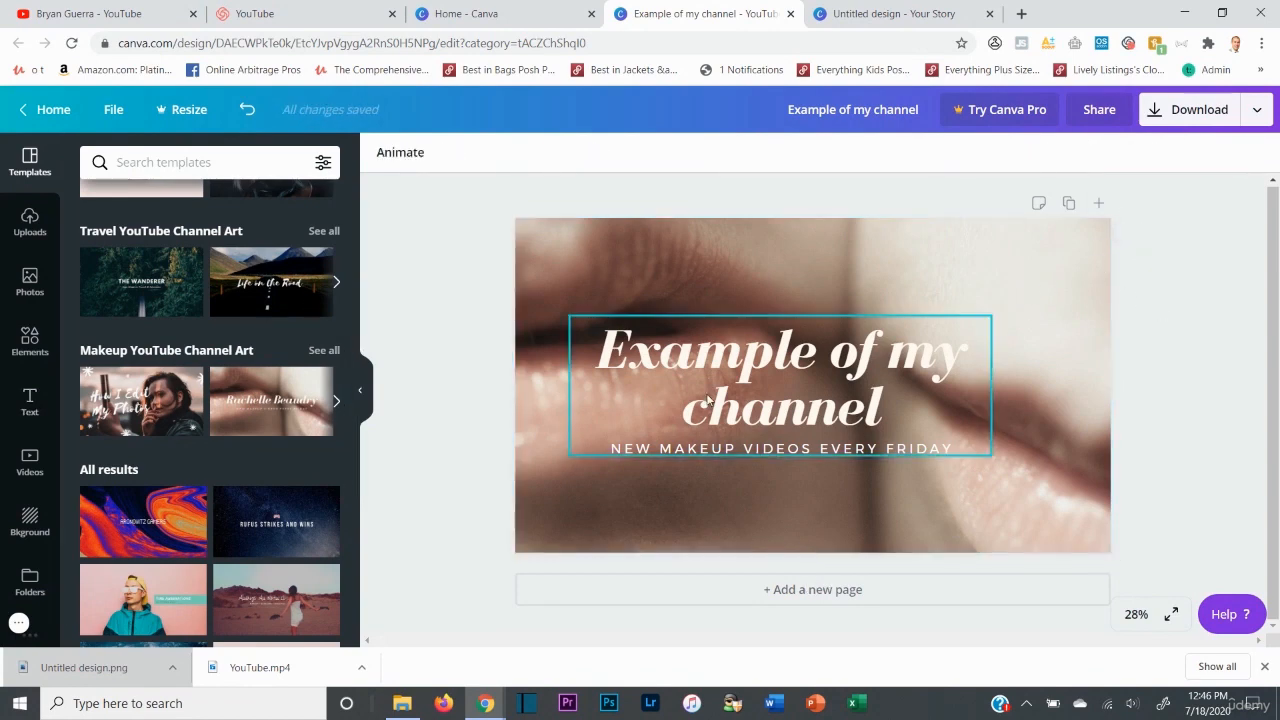
- Delete the close-up lips background photo and fill the page background with red
click(676, 280)
key(Delete)
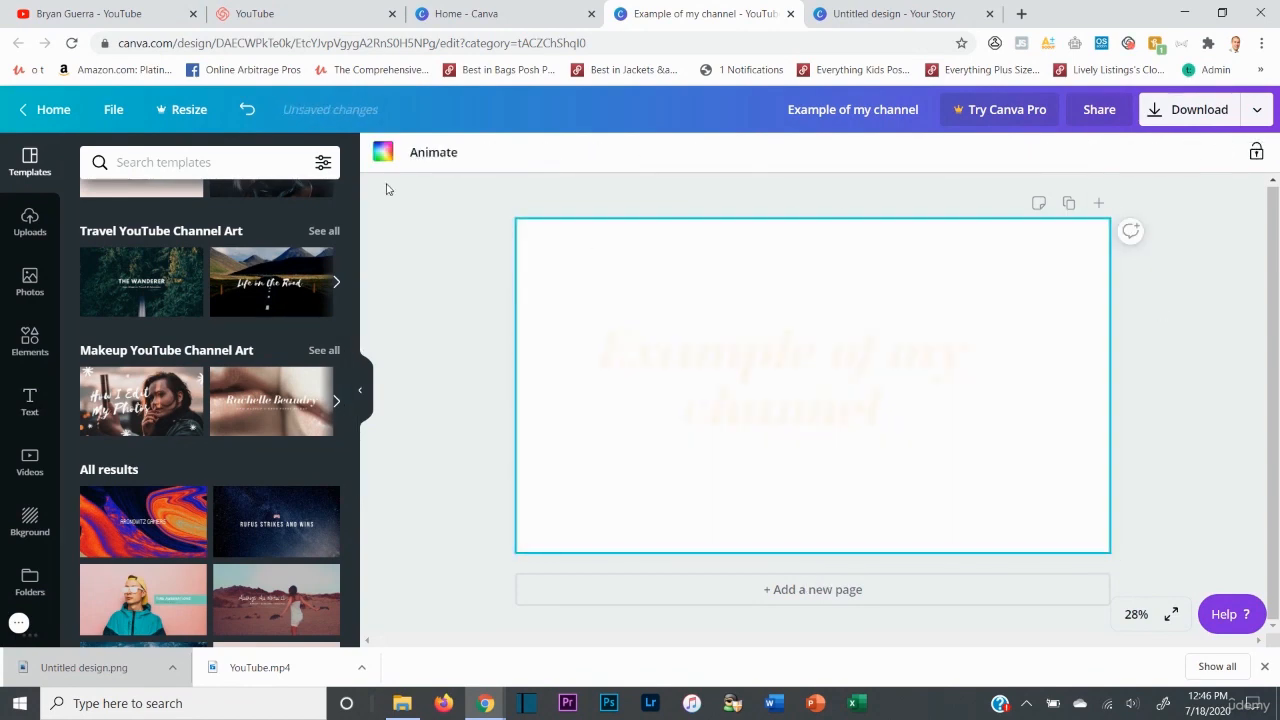
click(382, 152)
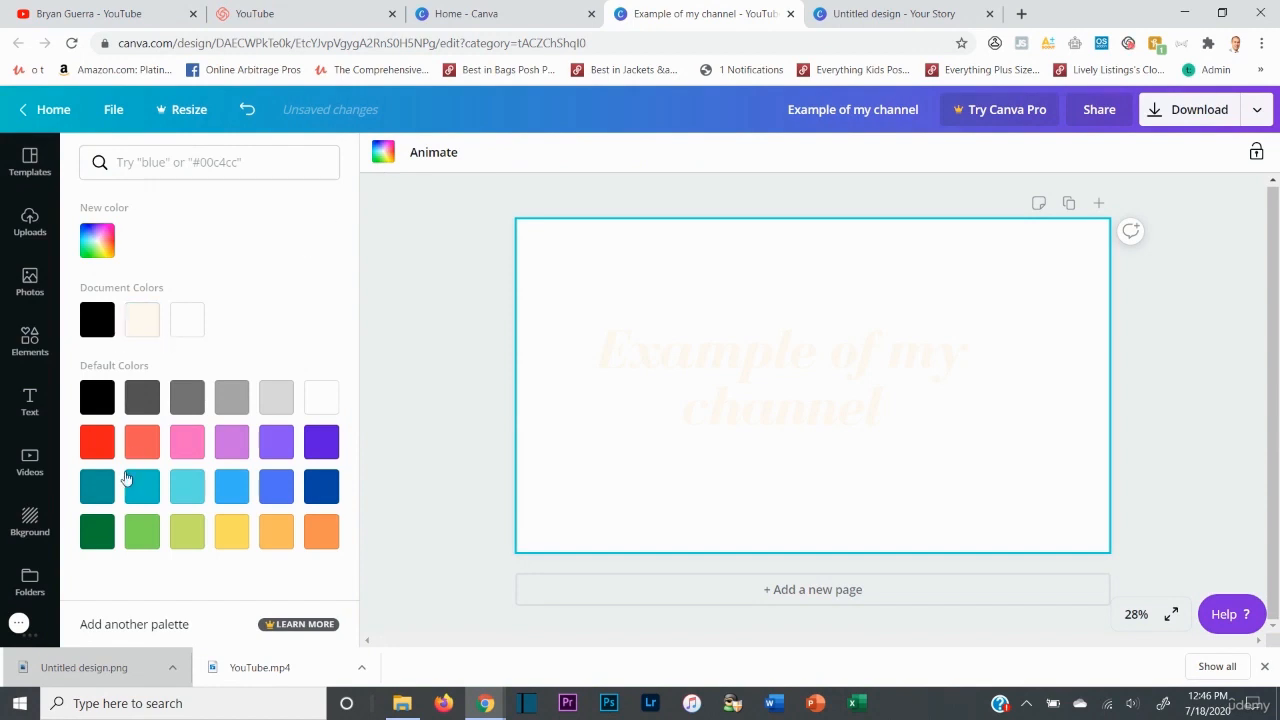
click(97, 443)
click(432, 352)
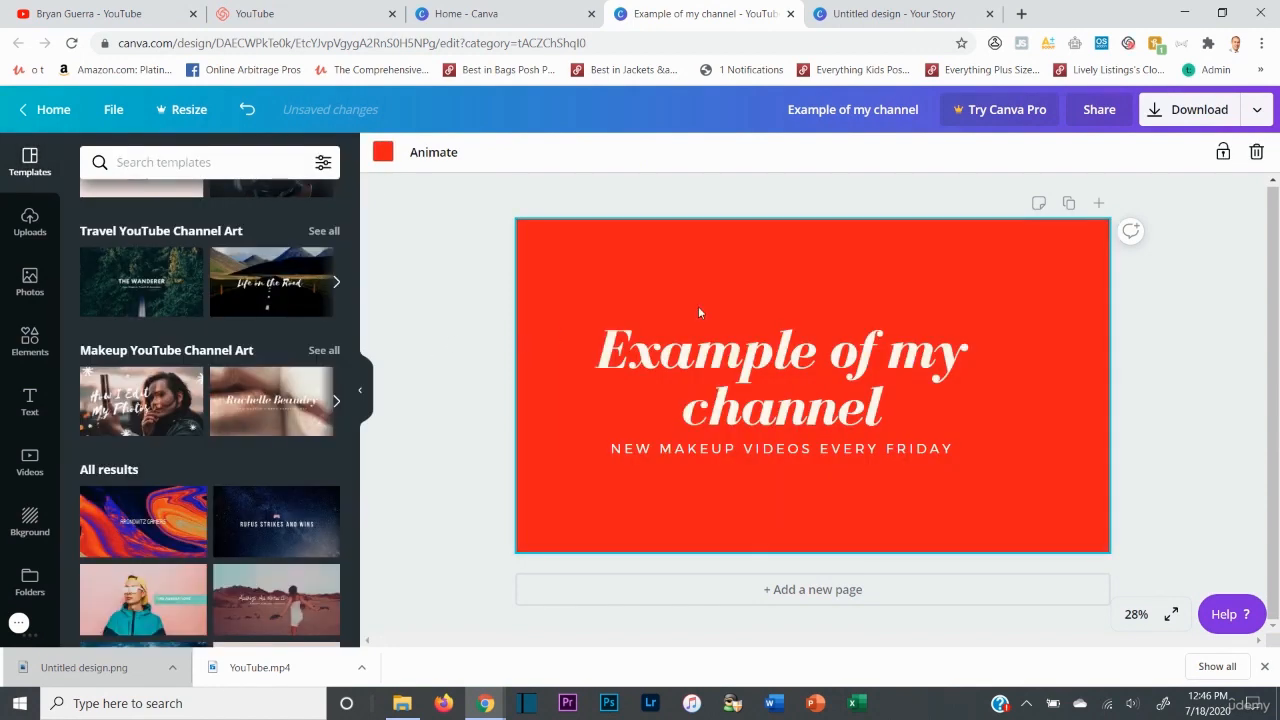
- Shift the text group slightly to the right on the red page, and undo back to the lips photo background
drag(786, 340, 819, 340)
click(646, 264)
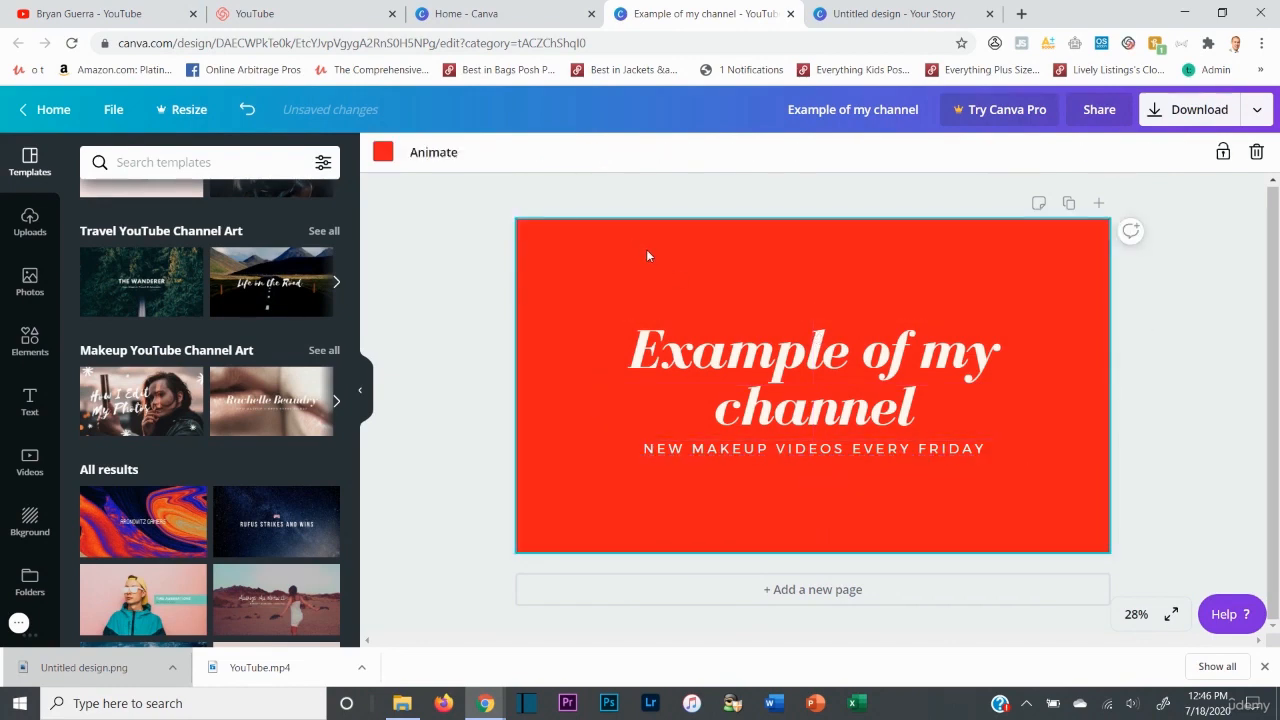
key(ctrl+z)
key(ctrl+z)
- Move the title and subtitle group to the right so it is centred horizontally on the channel art
click(682, 352)
drag(682, 352, 716, 350)
click(662, 252)
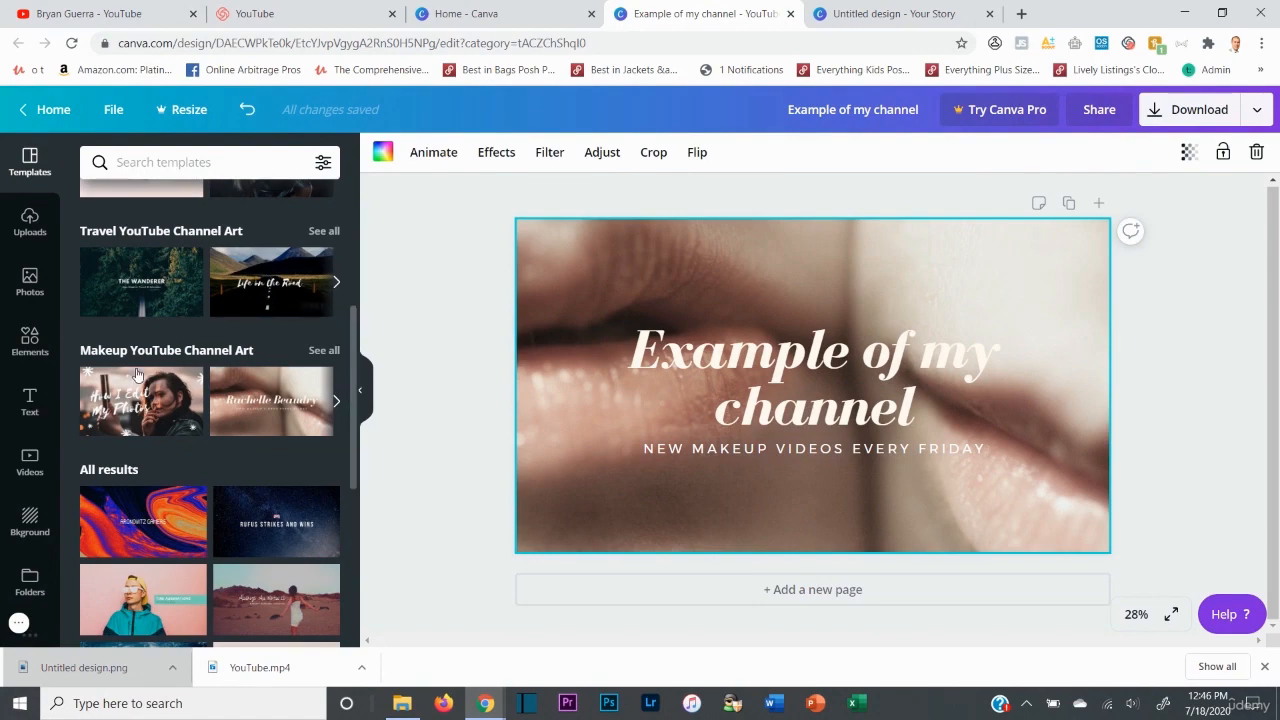
- Look at the uploaded images and the file chooser for new uploads, and dismiss the chooser without selecting a file
click(30, 220)
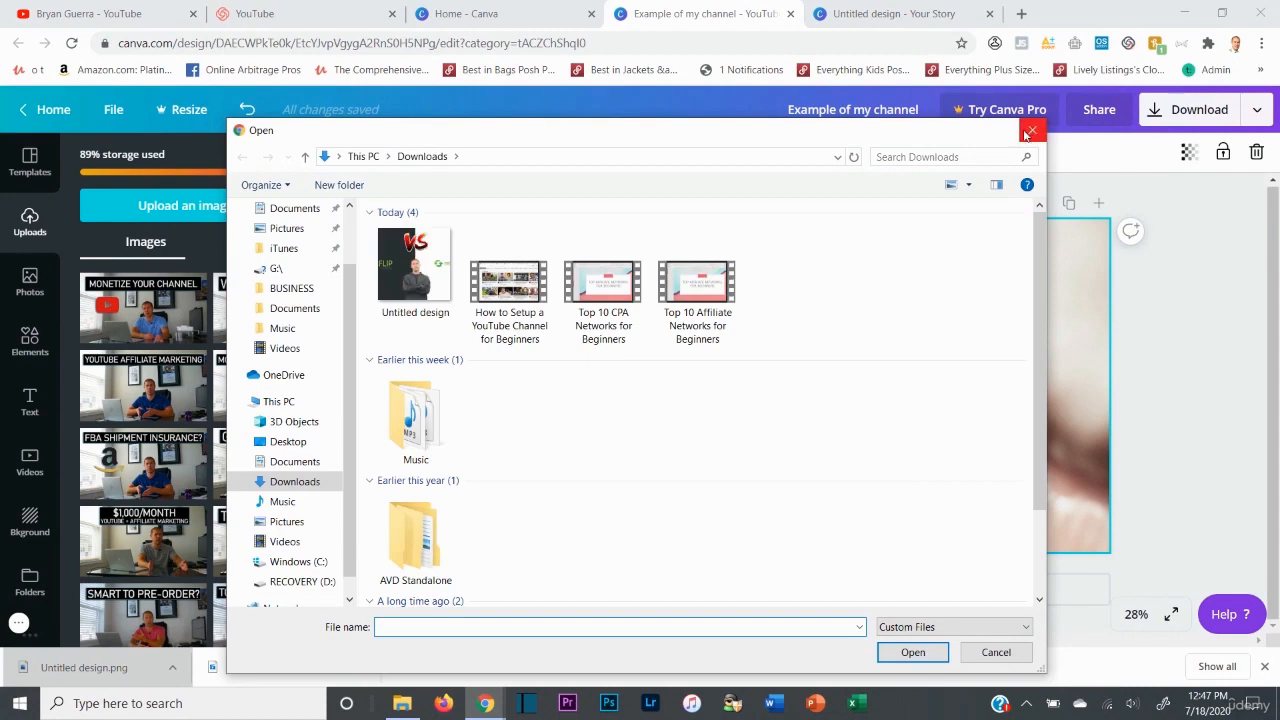
click(1034, 131)
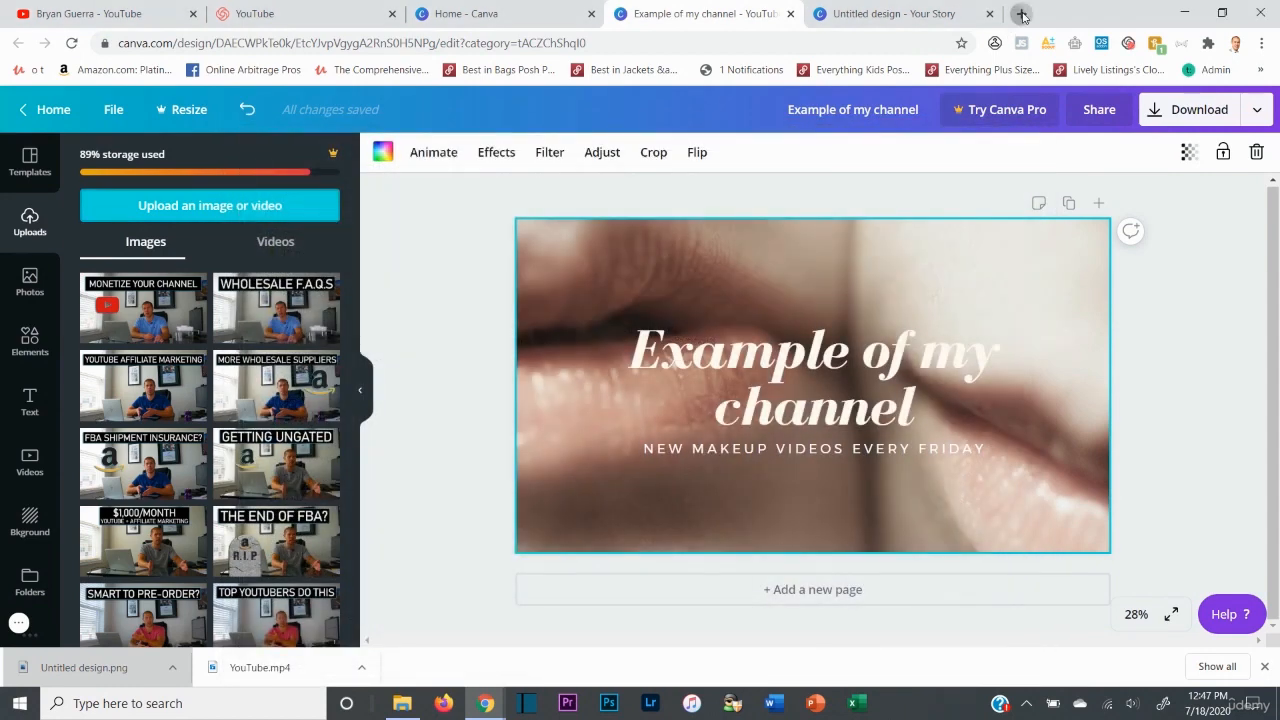
- Open the free stock photo sites pexels.com and pixabay.com in separate new browser tabs
click(1020, 14)
text(pex)
key(Return)
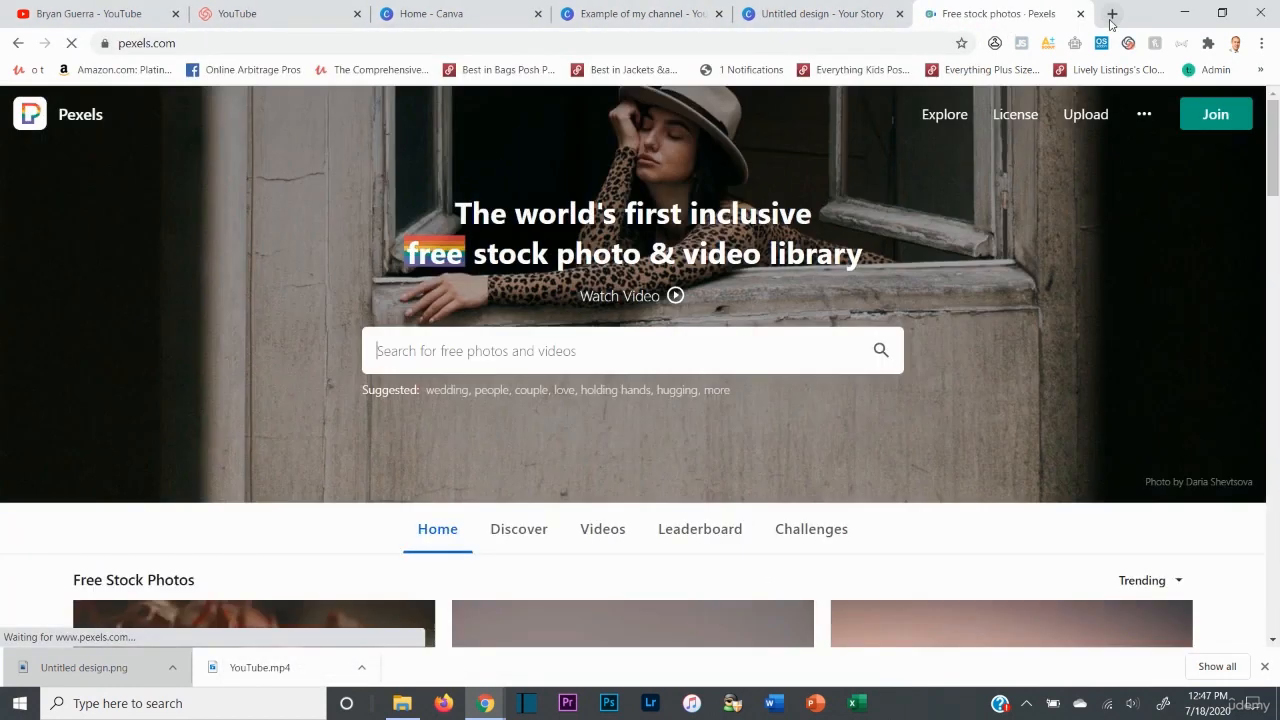
click(1110, 14)
text(pixabay.com)
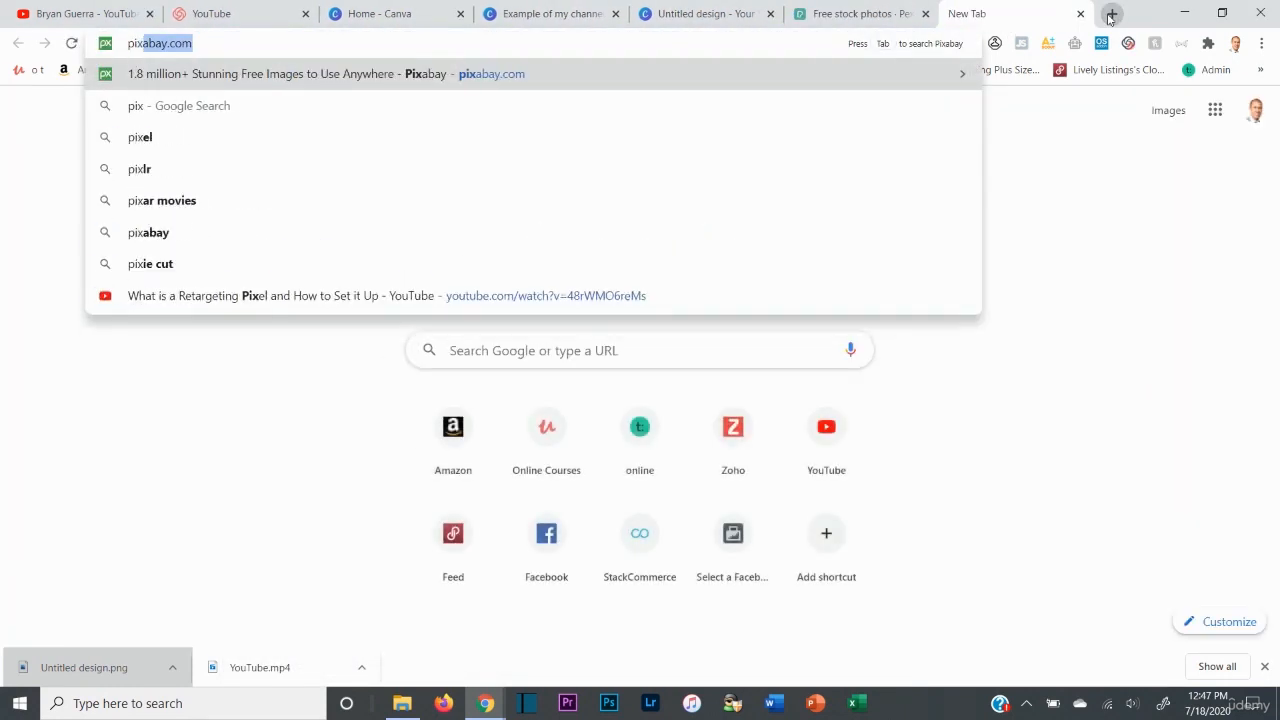
key(Return)
click(1110, 14)
text(g)
key(Return)
text(dsfadsf)
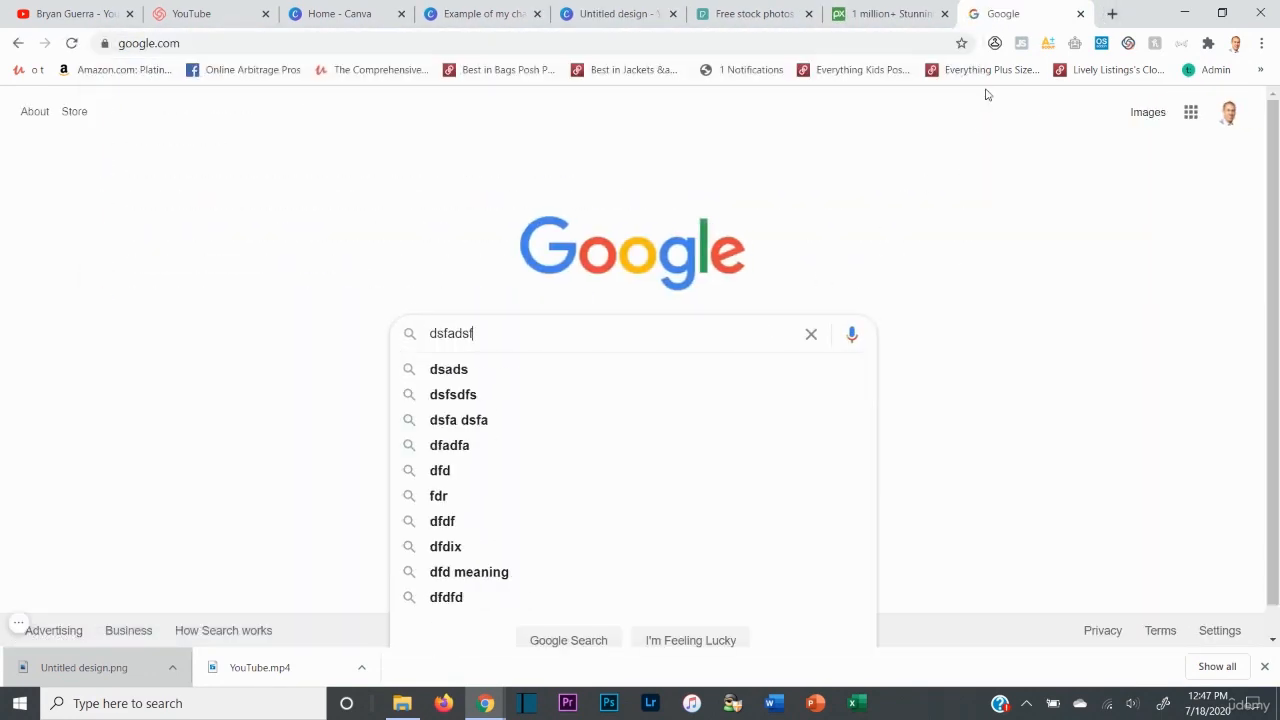
click(1080, 14)
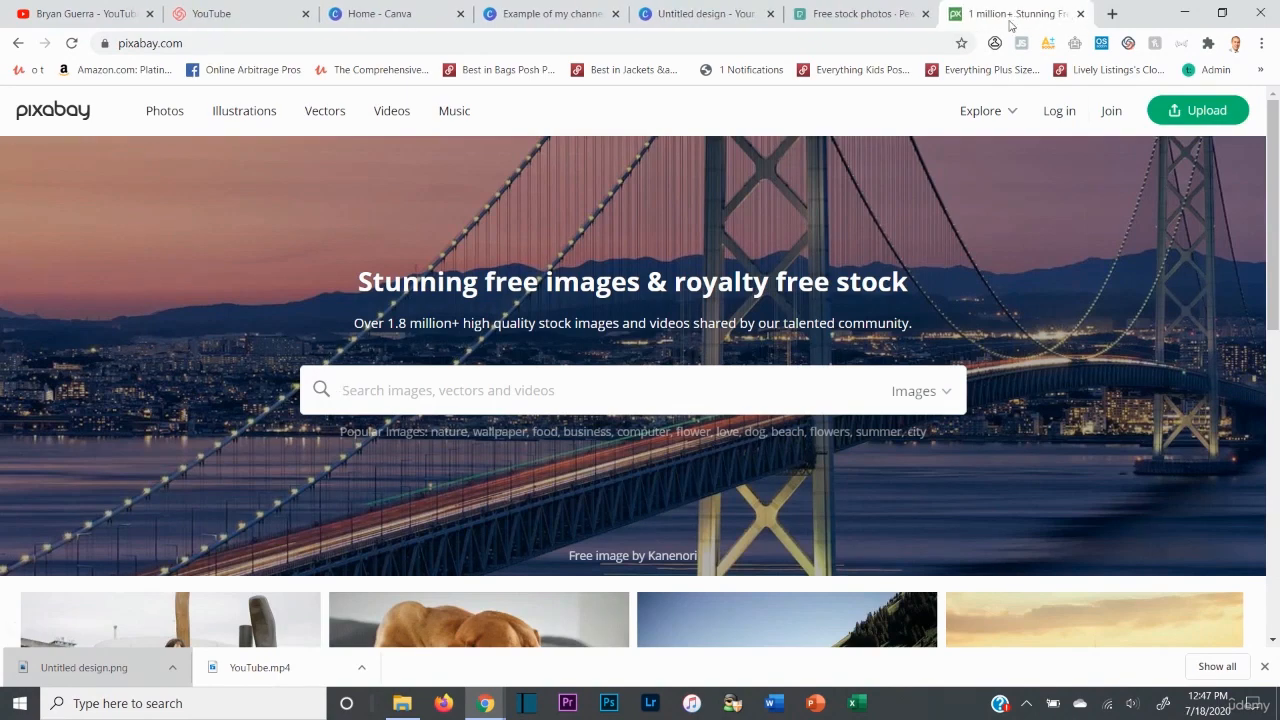
- Revisit the Pexels home page and close both the Pexels and Pixabay pages
click(900, 16)
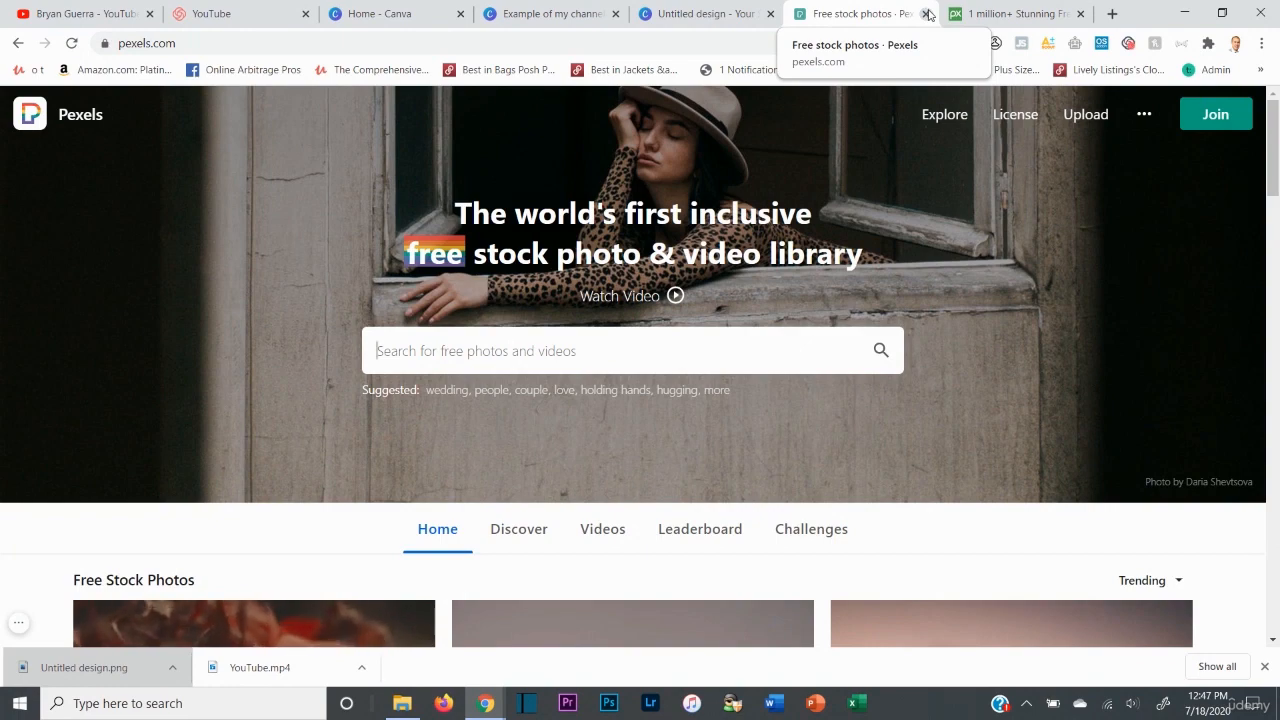
click(927, 14)
click(927, 14)
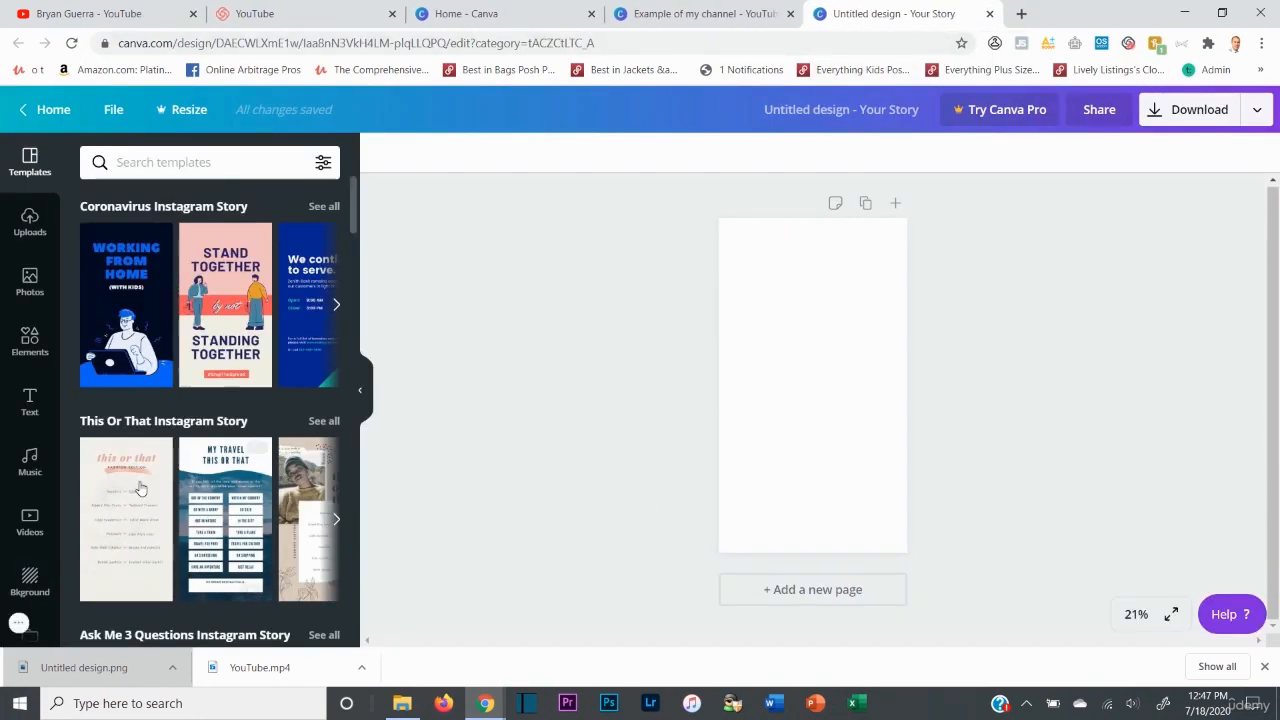
- Look through the uploaded images in the Your Story design, and close the Example of my channel design
click(32, 224)
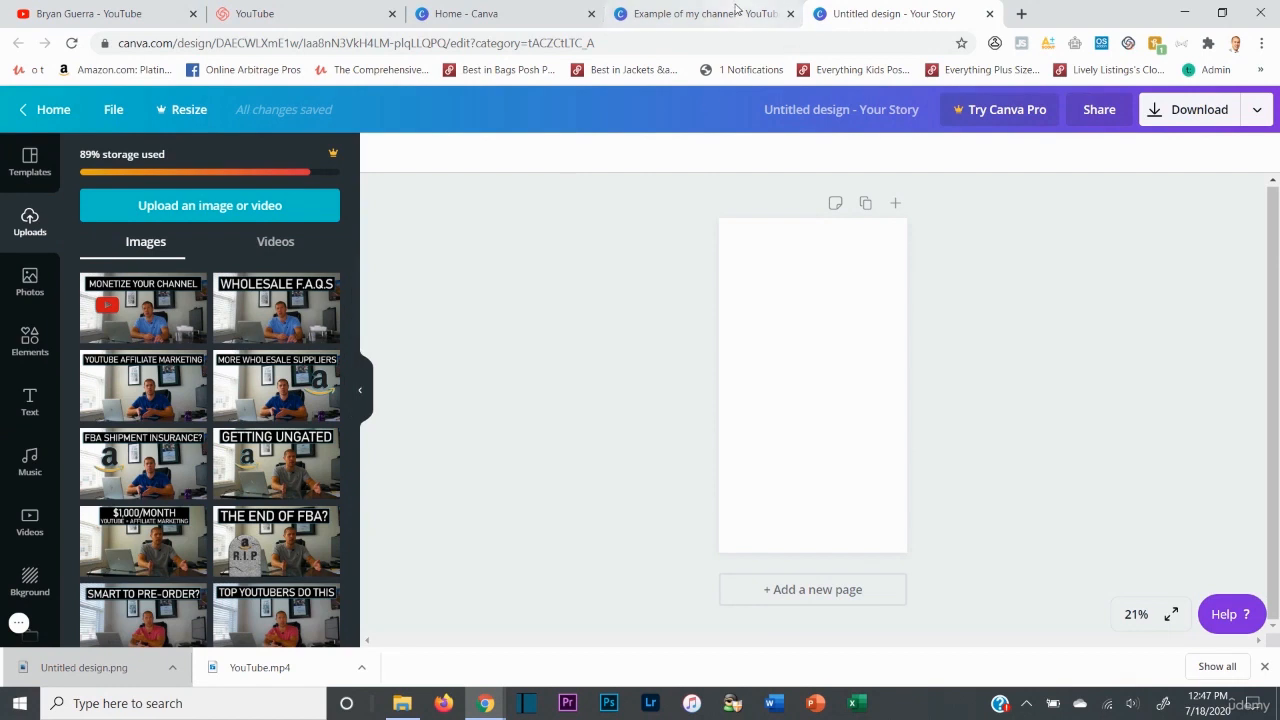
mouse_move(112, 316)
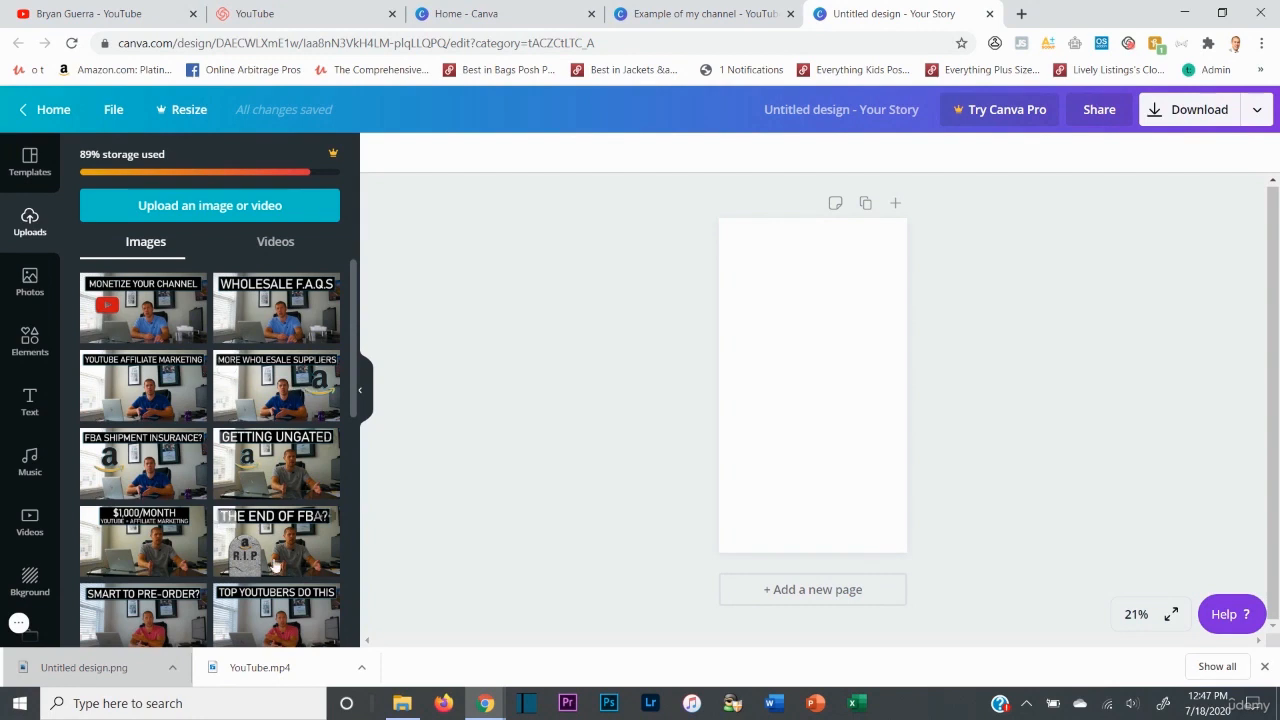
scroll(240, 570, down, 3)
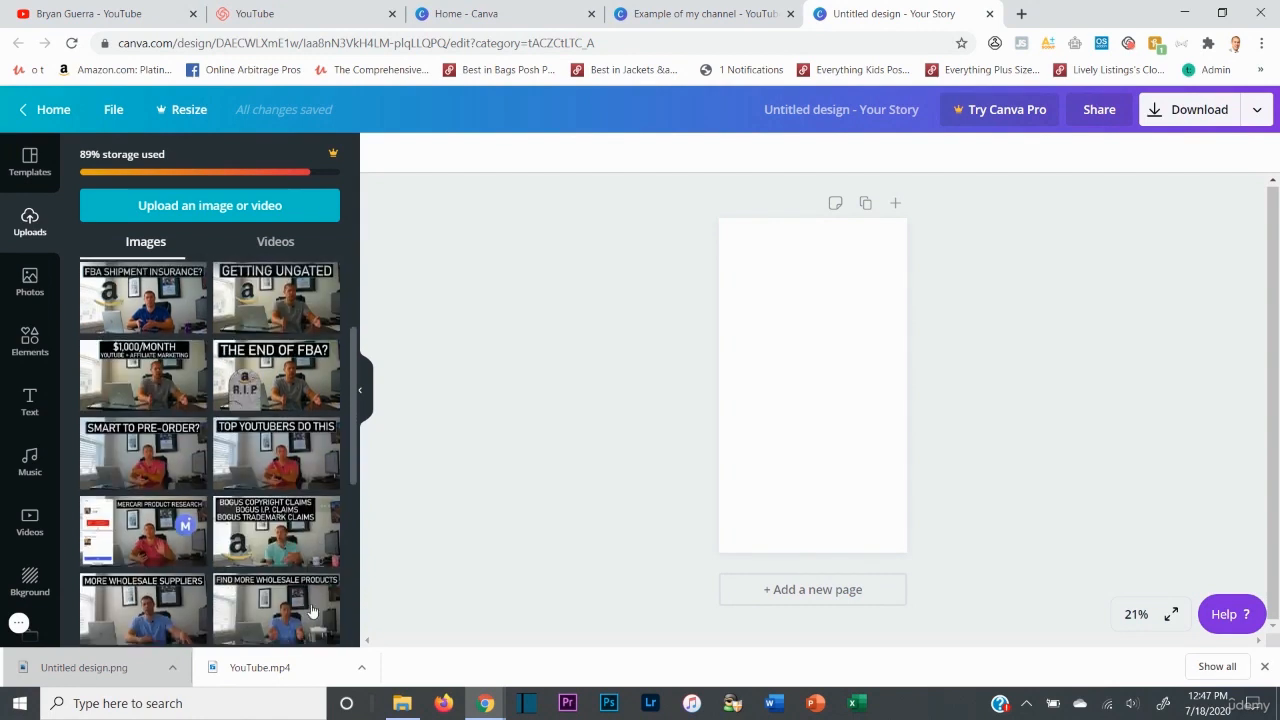
scroll(228, 350, up, 3)
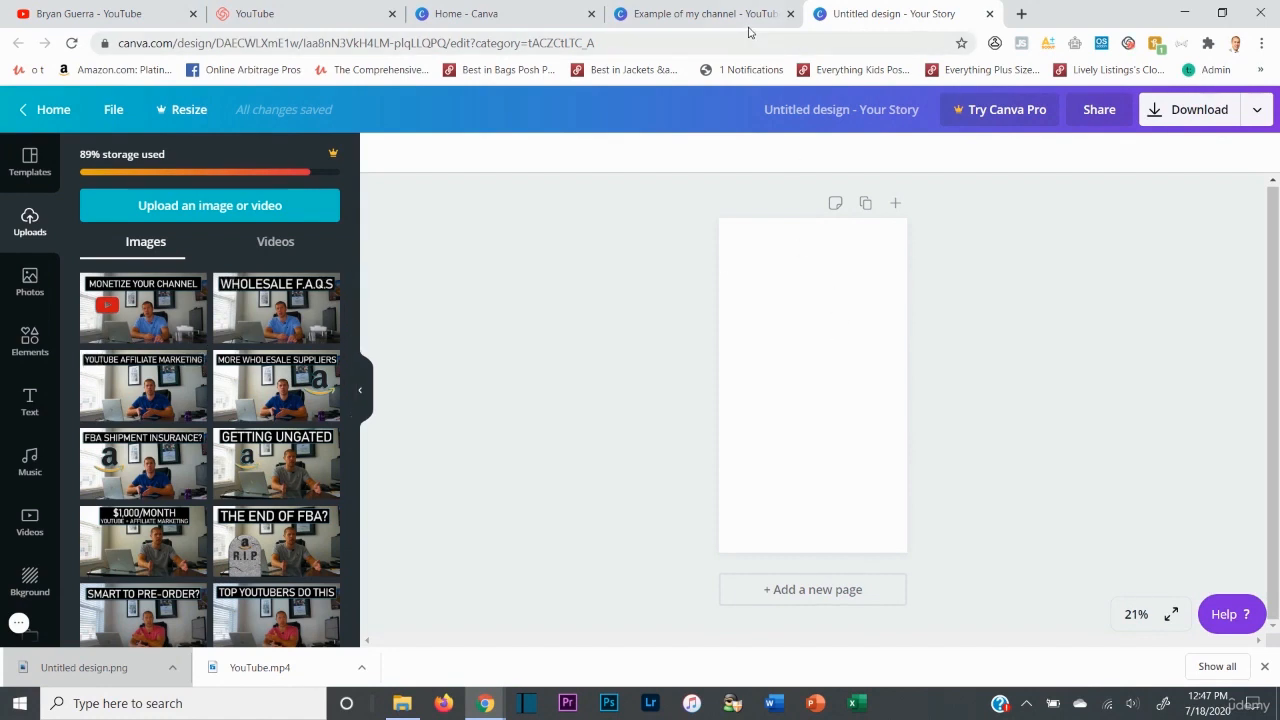
click(755, 24)
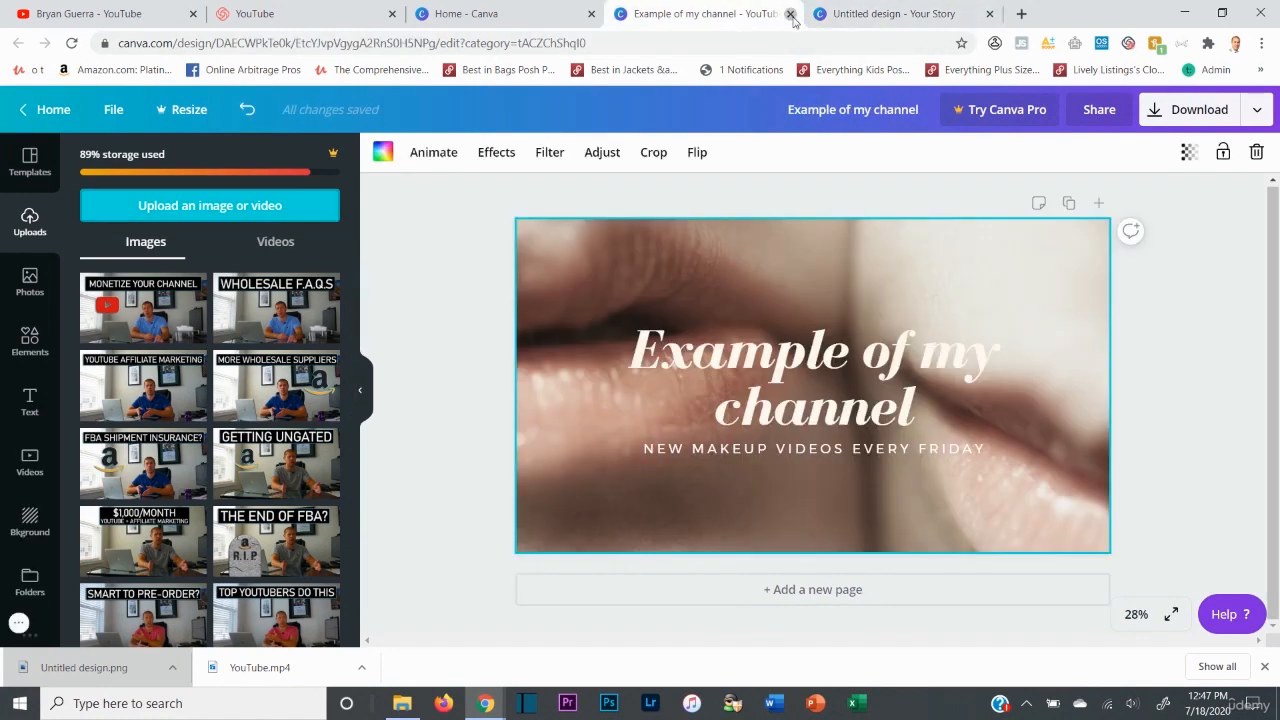
click(790, 14)
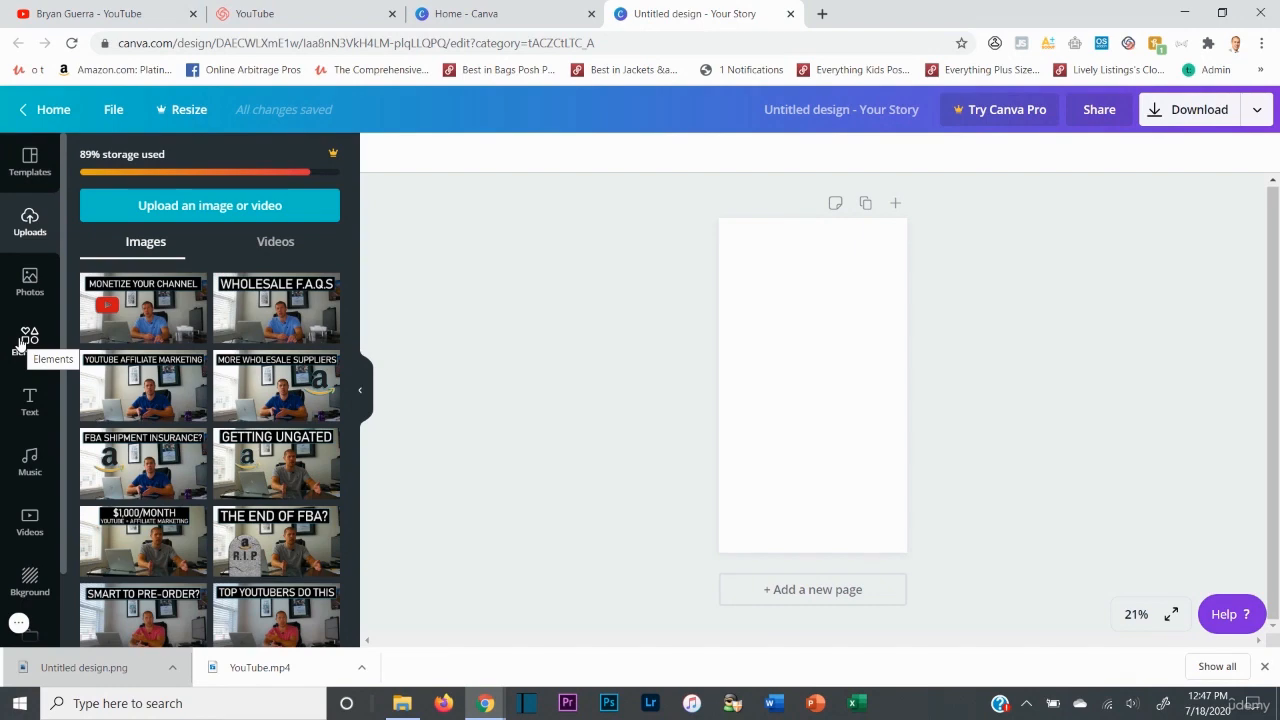
- Browse the library of elements for the Your Story design, including stickers, charts, gradients and lines
click(22, 343)
scroll(204, 439, down, 1)
scroll(204, 439, down, 5)
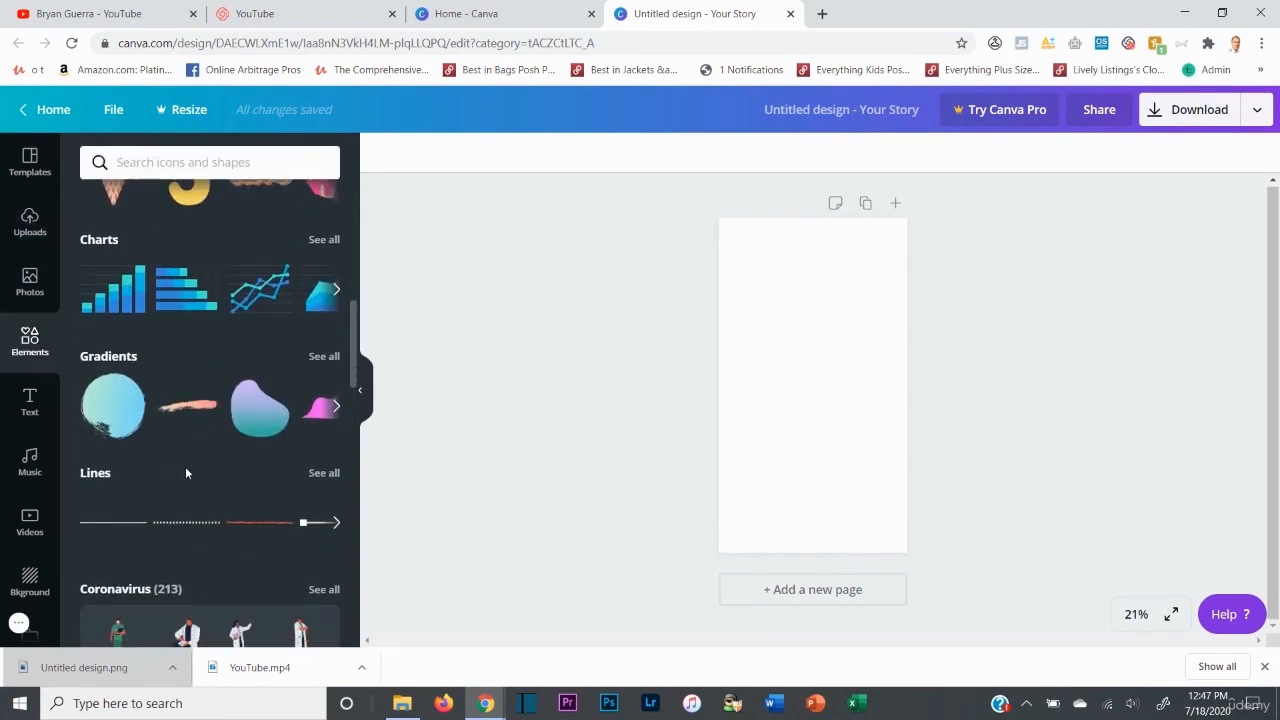
scroll(158, 455, up, 2)
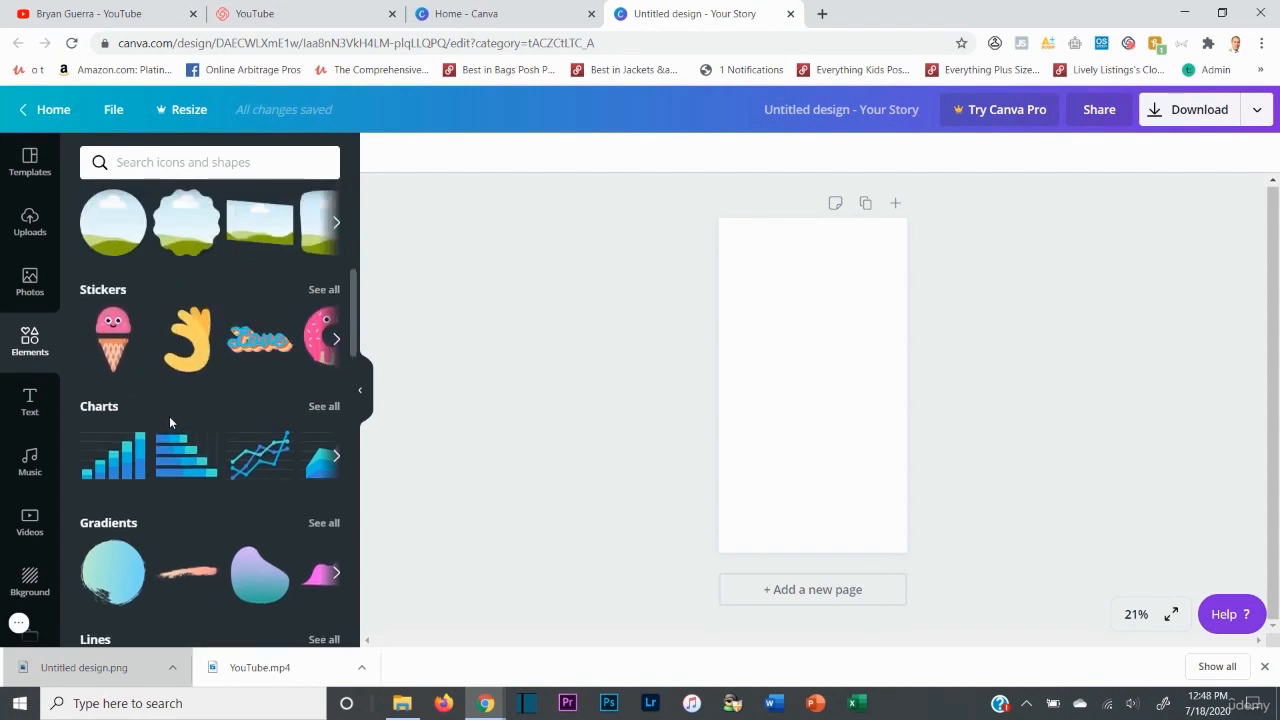
- Close the Your Story design and browse the recommended design types on the Canva home page
click(476, 14)
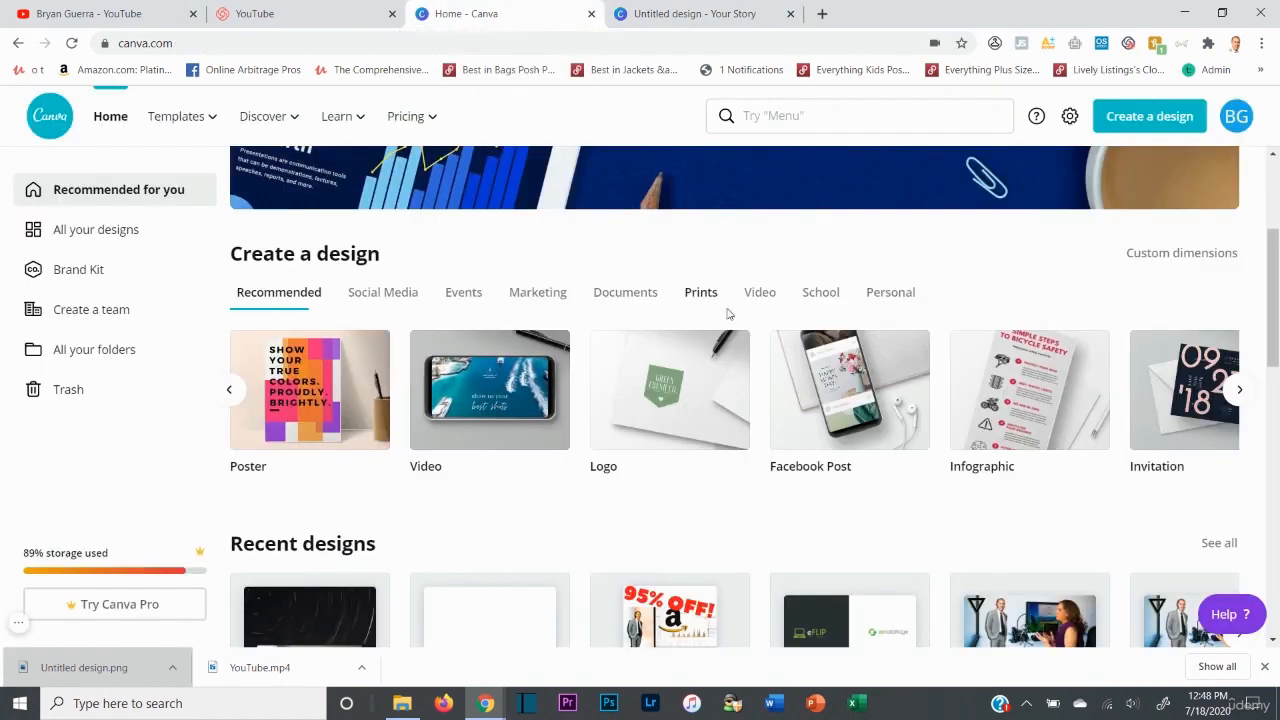
click(790, 14)
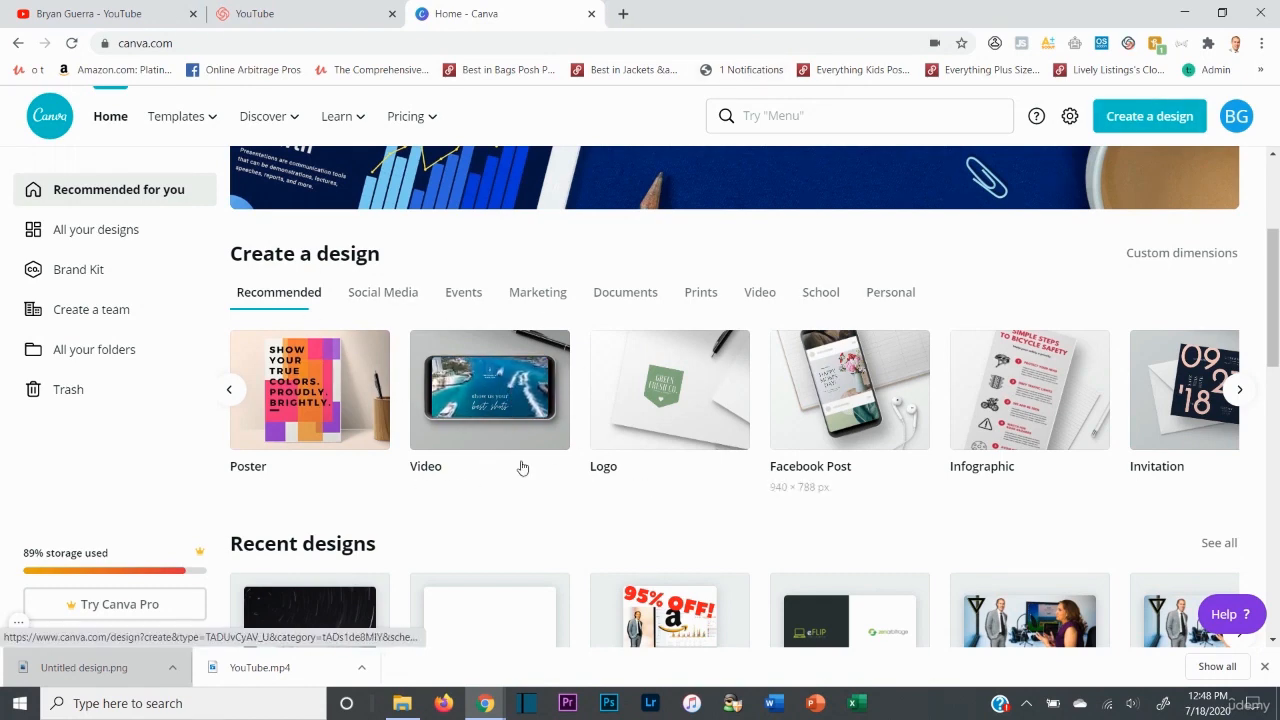
click(1240, 389)
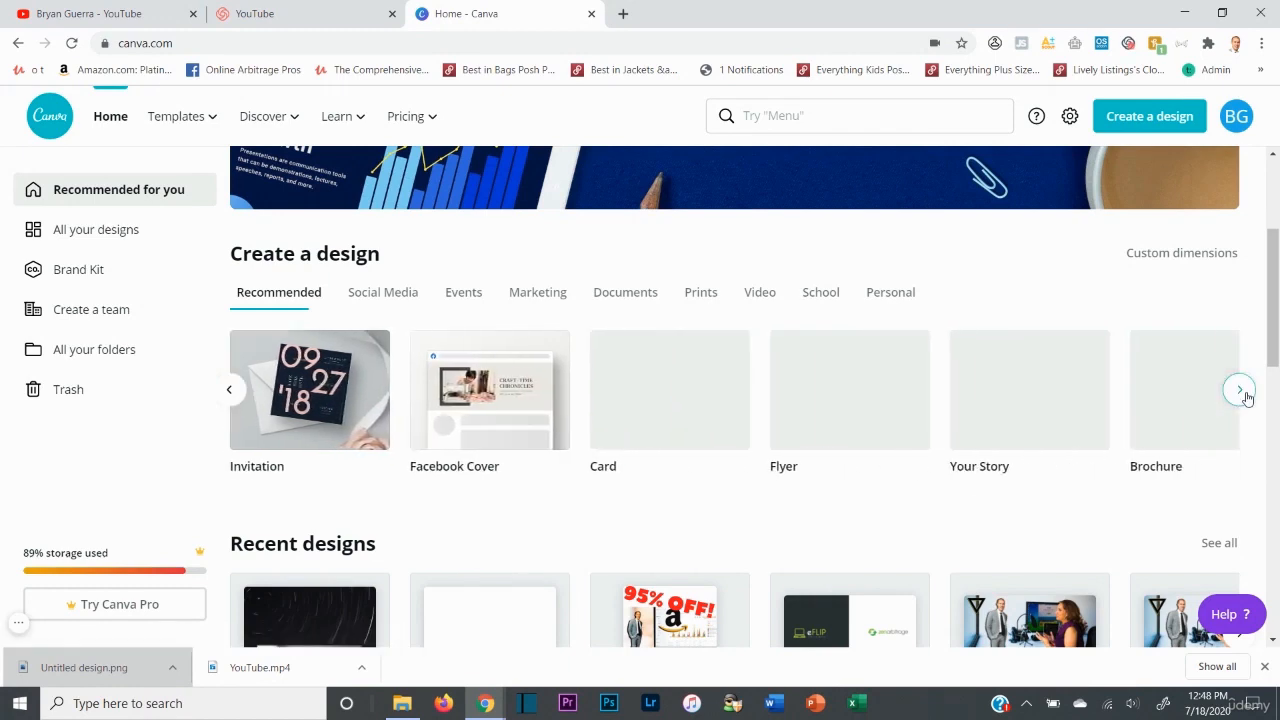
click(1240, 389)
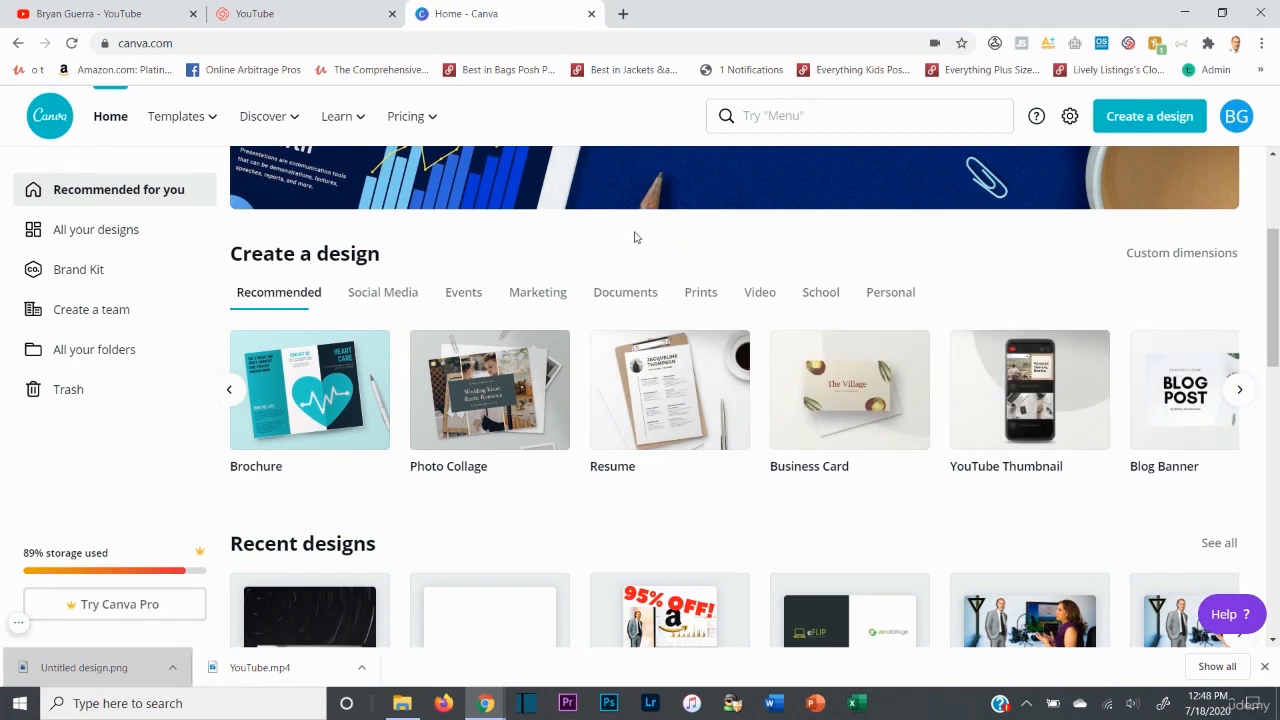
- Create a new design with custom dimensions of 720 by 660 px
click(1122, 118)
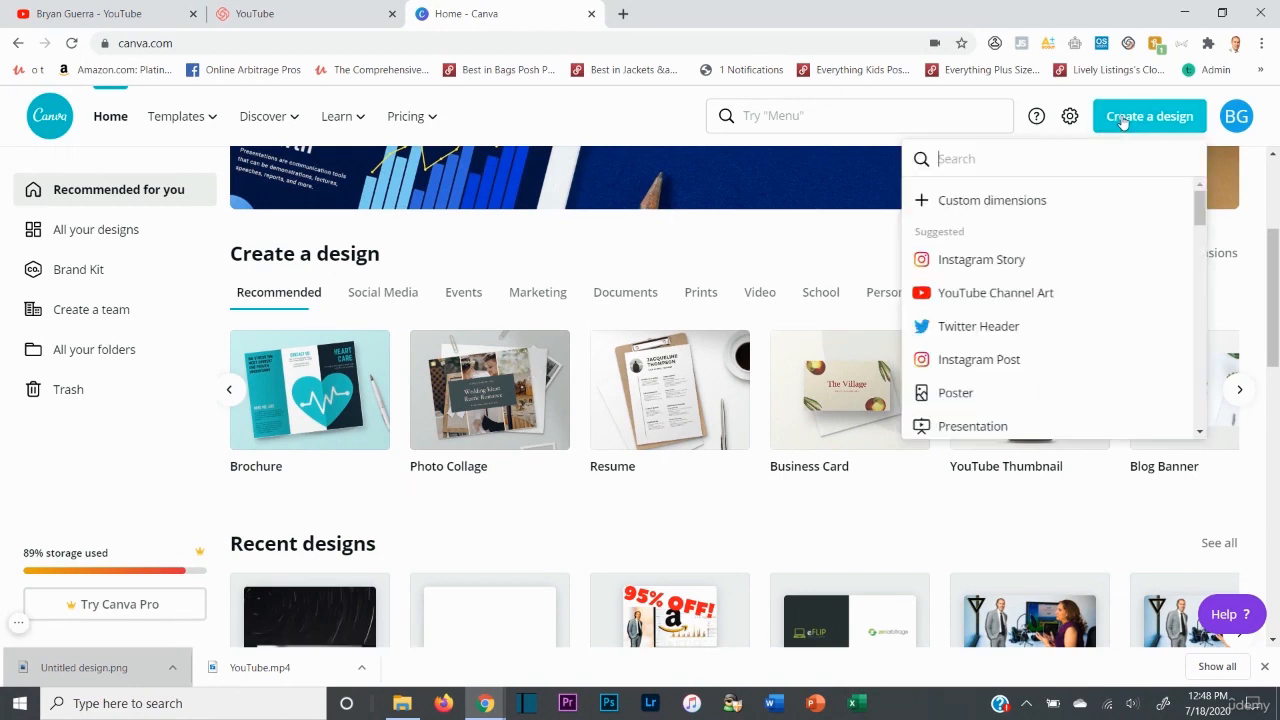
click(1011, 201)
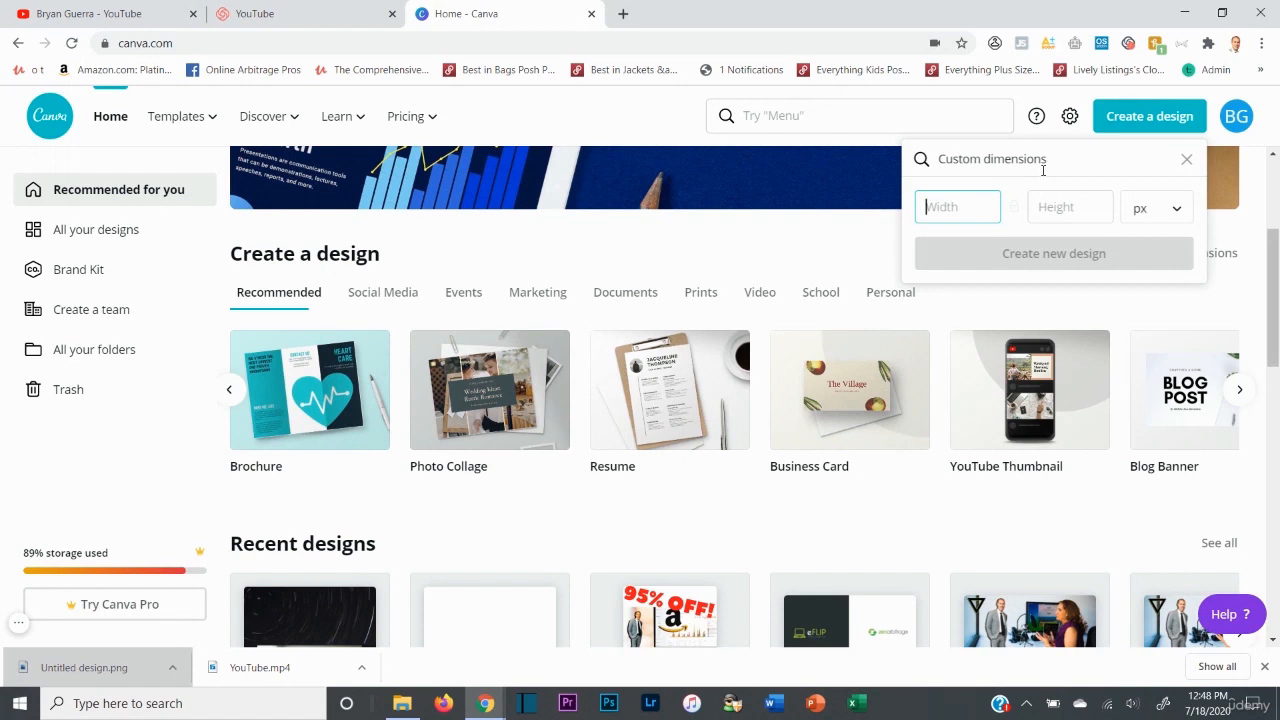
text(720)
key(Tab)
text(66)
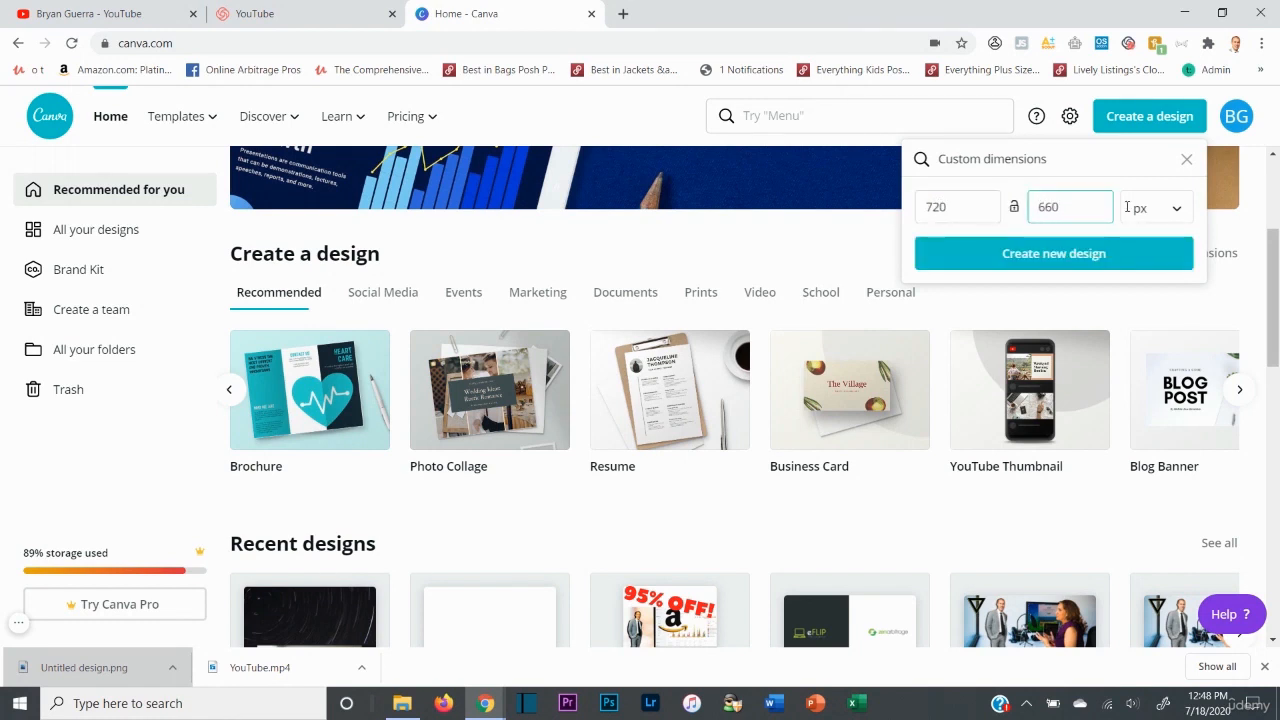
click(1128, 258)
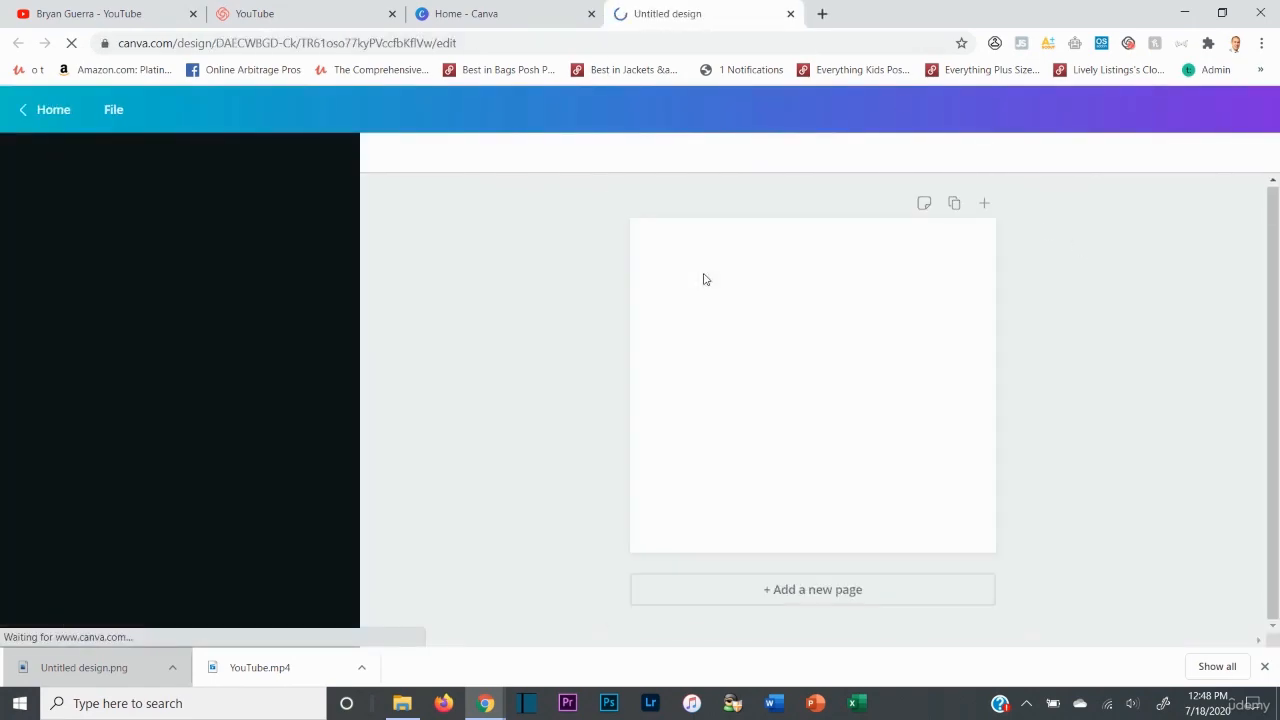
- Close the new custom-size design and the Canva home page, and switch to the YouTube channel page
click(549, 16)
click(590, 16)
click(590, 16)
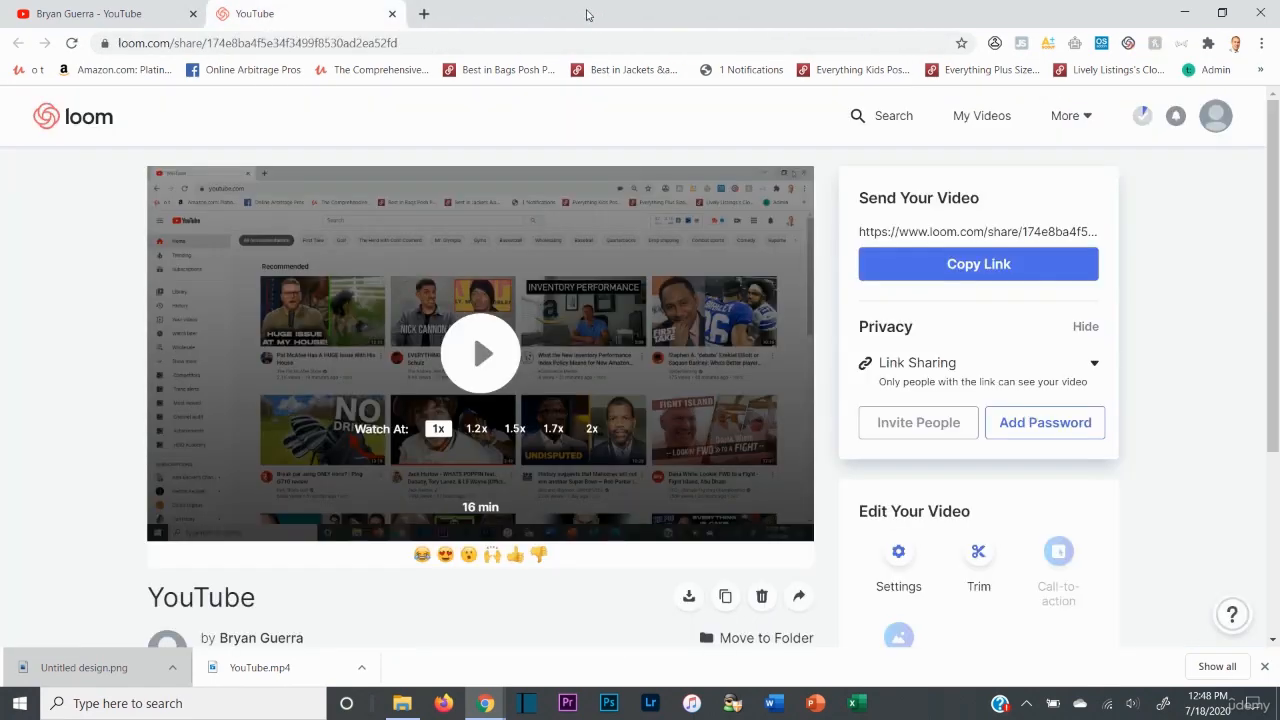
click(110, 13)
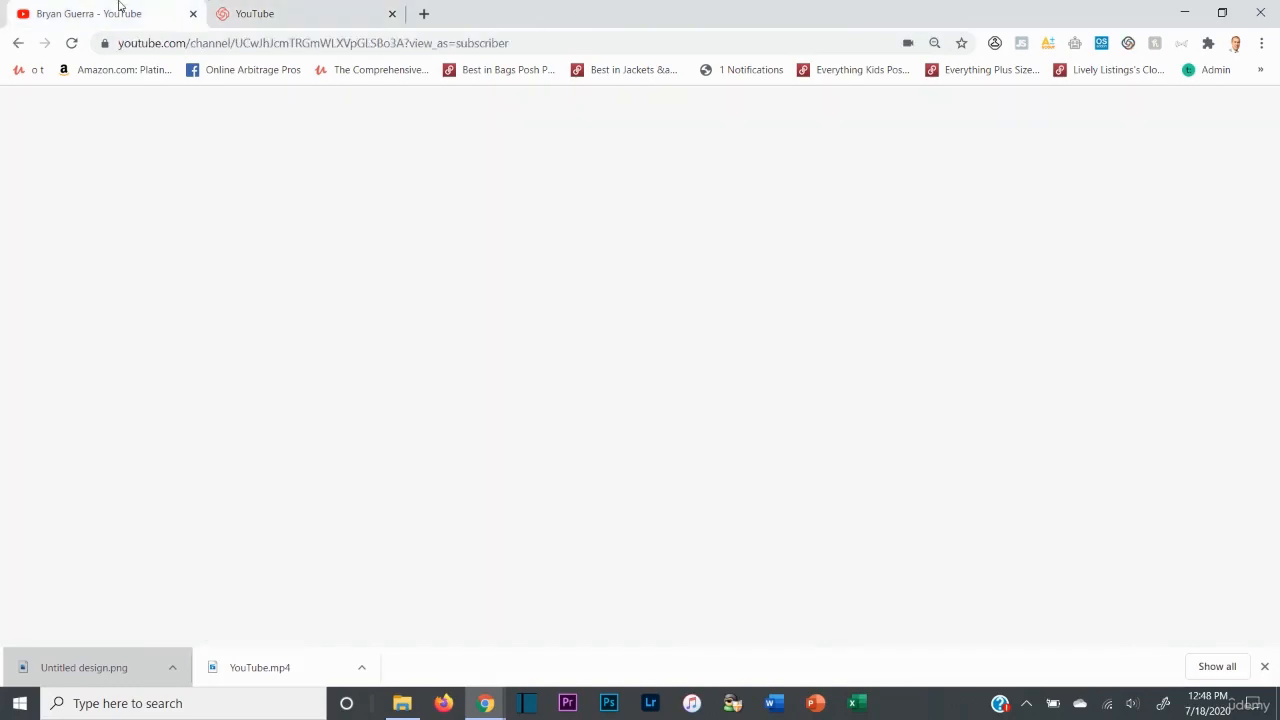